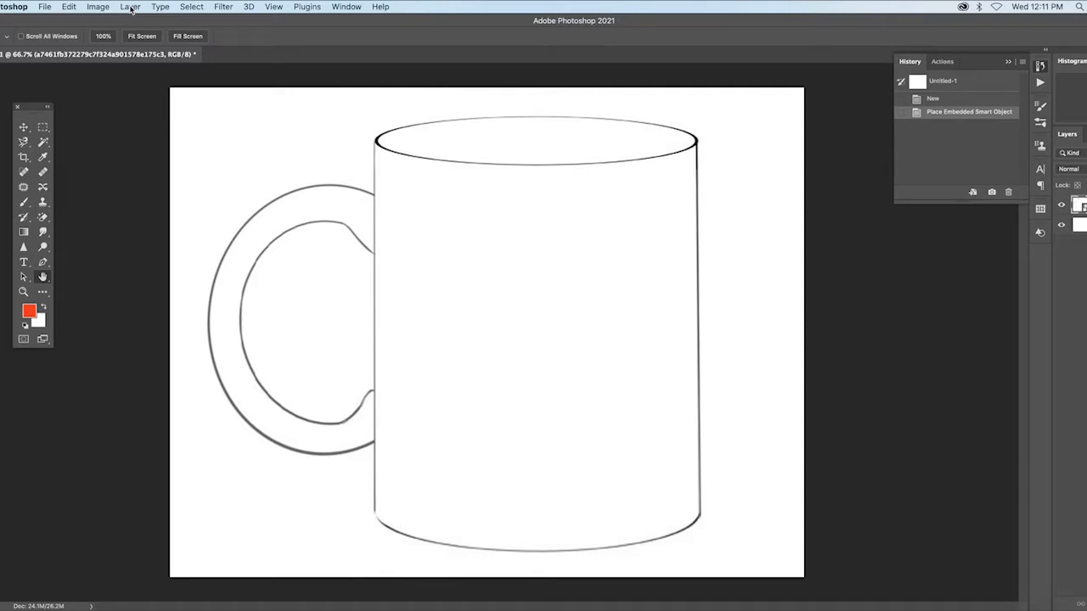
- Rasterize the placed smart object layer containing the mug drawing
left_click(130, 7)
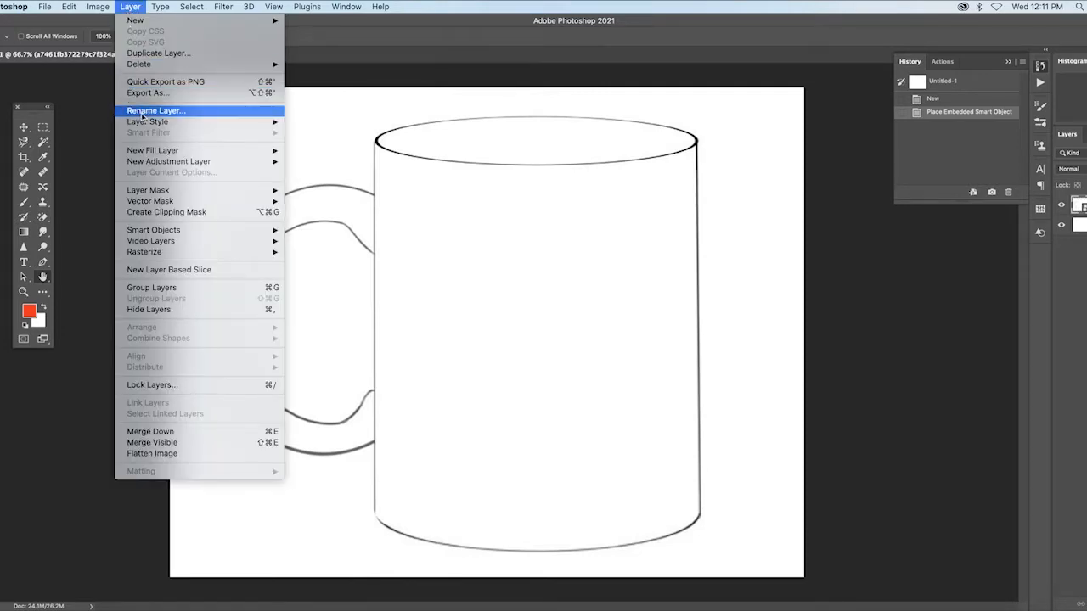
mouse_move(162, 242)
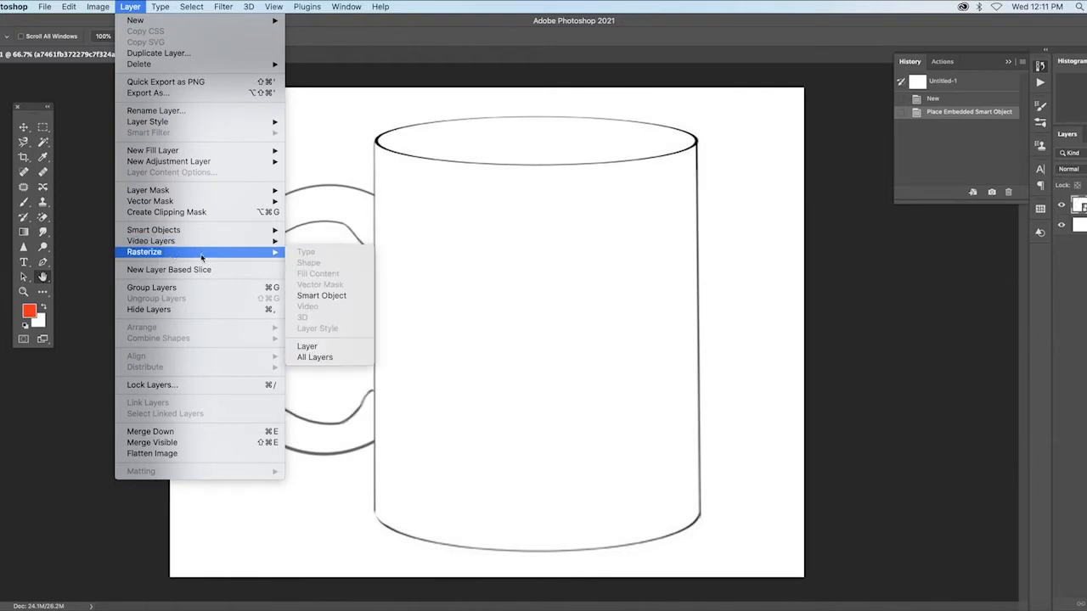
left_click(323, 299)
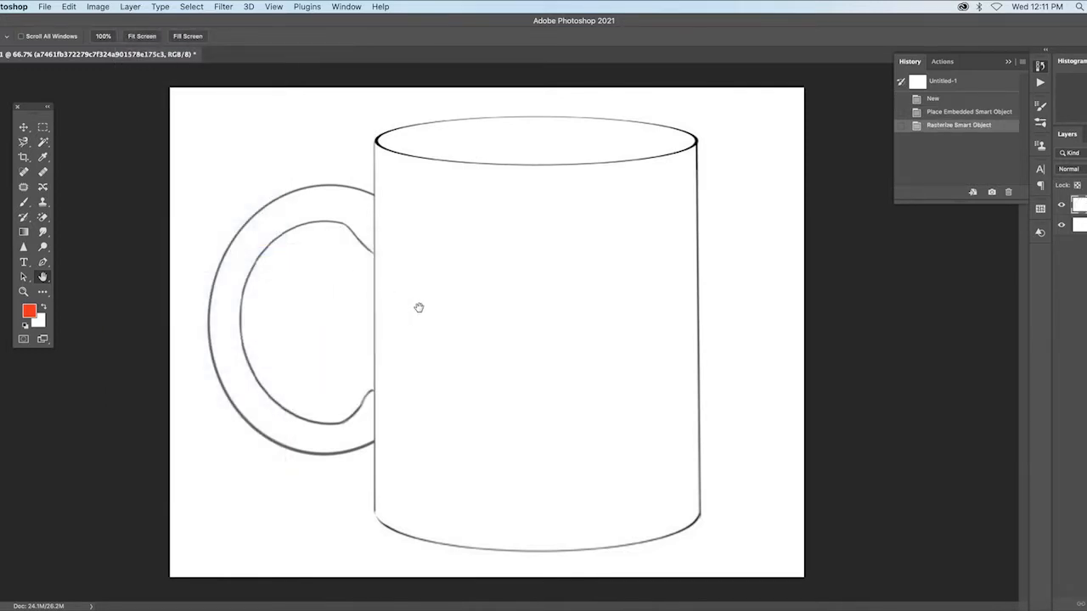
- Set the foreground colour to the outline's dark grey, 616161, by sampling the handle's lower inner line
left_click(23, 292)
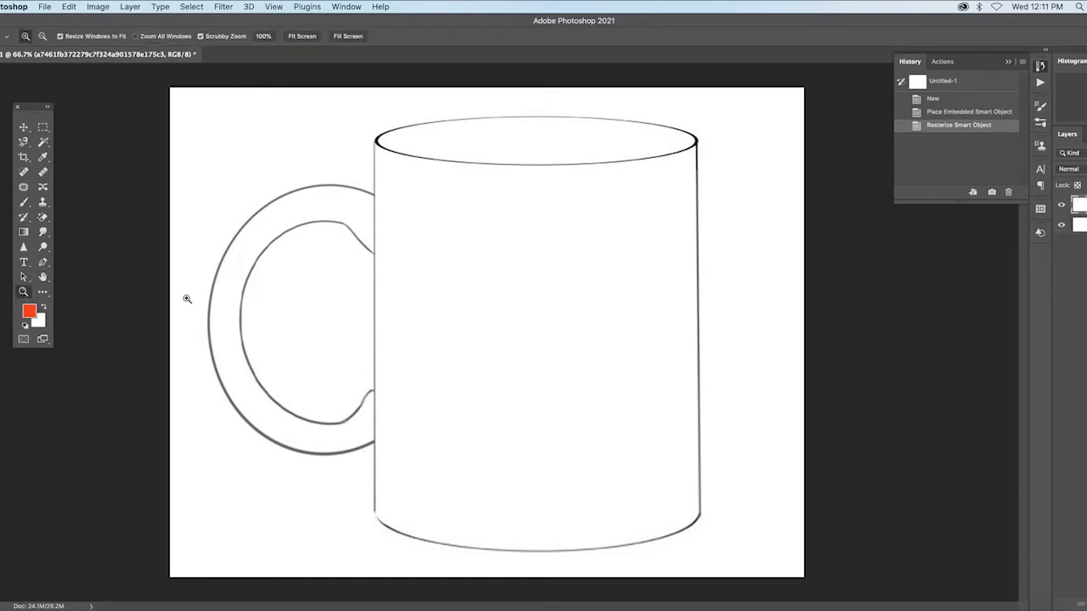
left_click(431, 415)
left_click(432, 416)
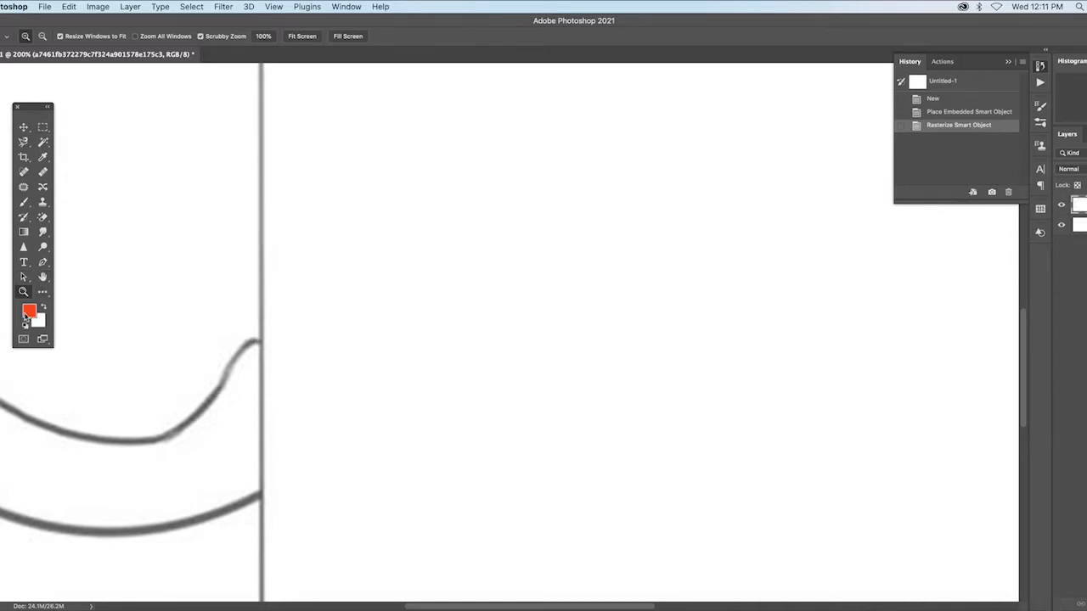
left_click(29, 312)
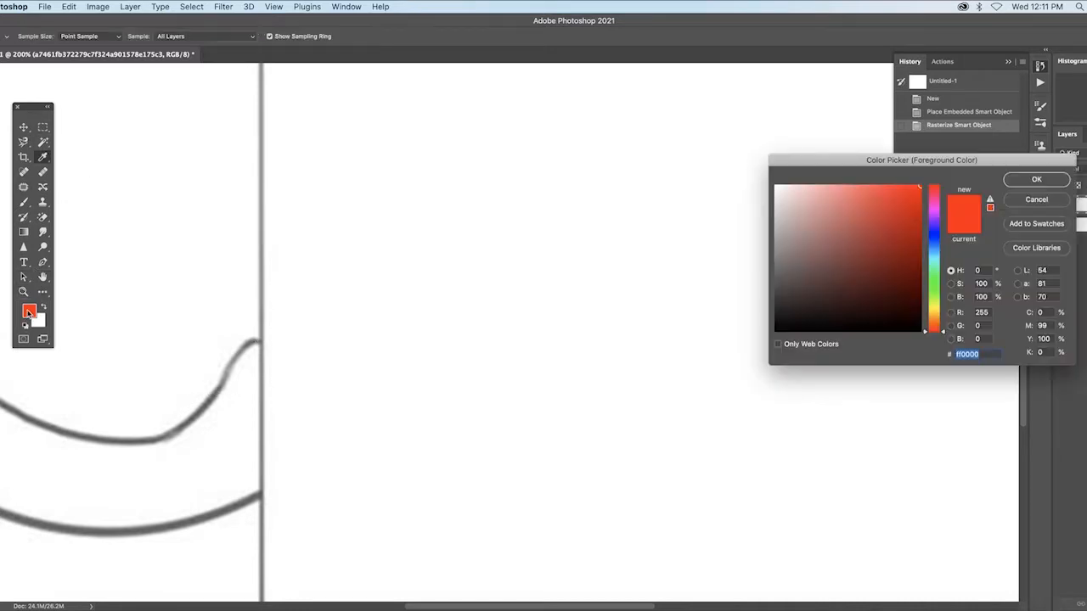
left_click(195, 421)
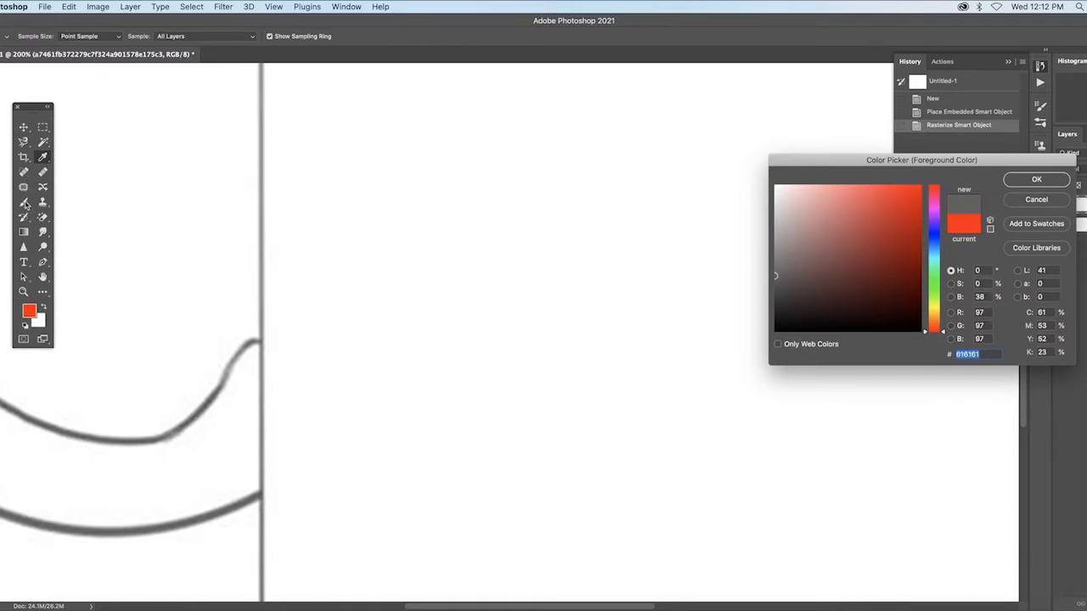
left_click(1031, 179)
- Trace over the lower end of the handle's inner curve with the Pencil tool, starting where it meets the mug body
left_click(24, 203)
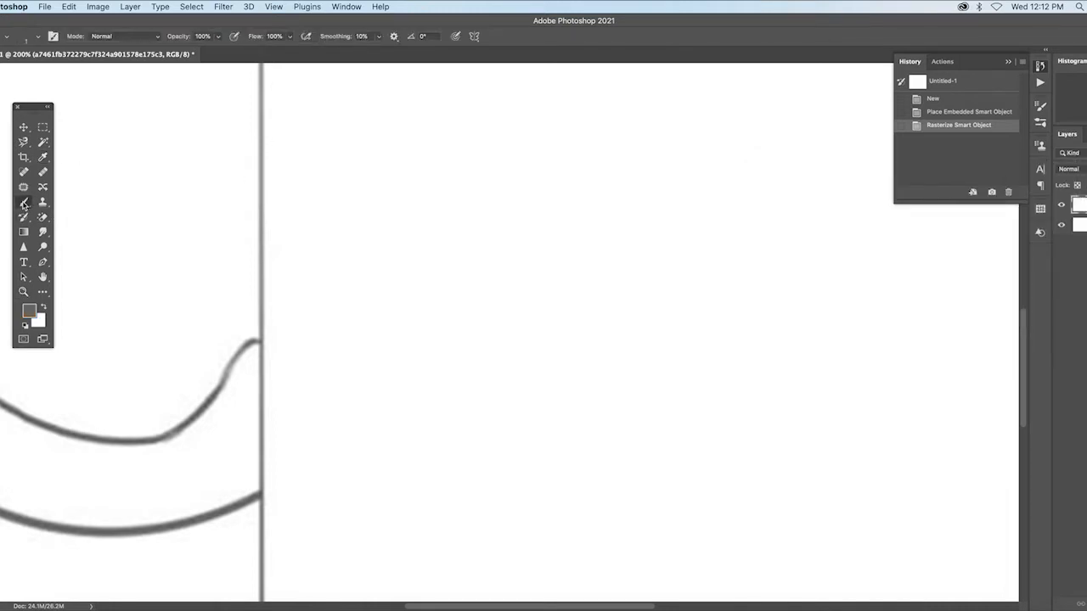
left_click(24, 205)
left_click(68, 214)
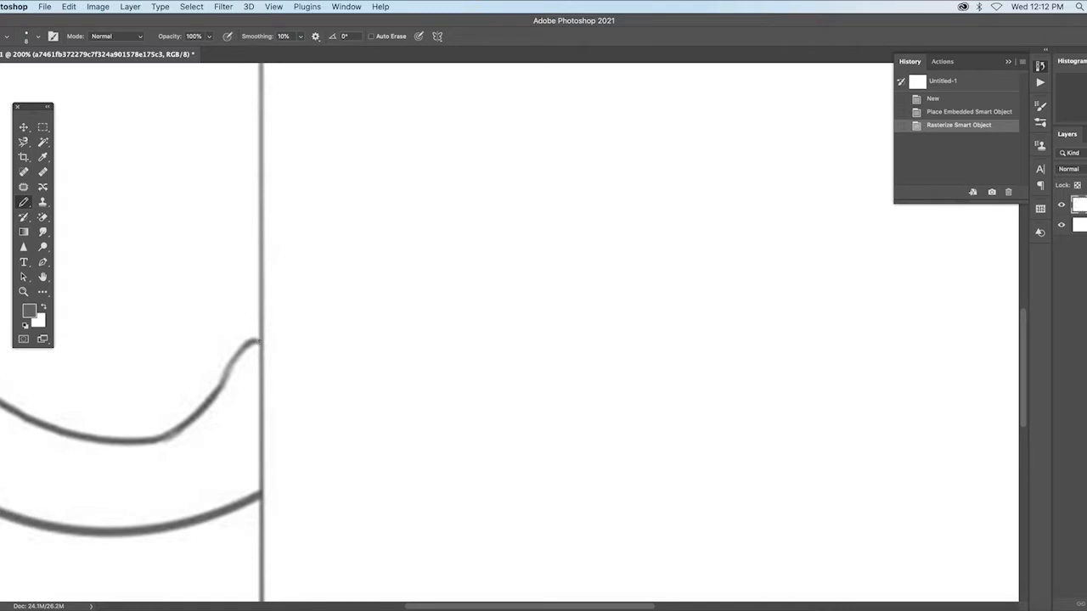
left_click_drag(258, 342, 219, 393)
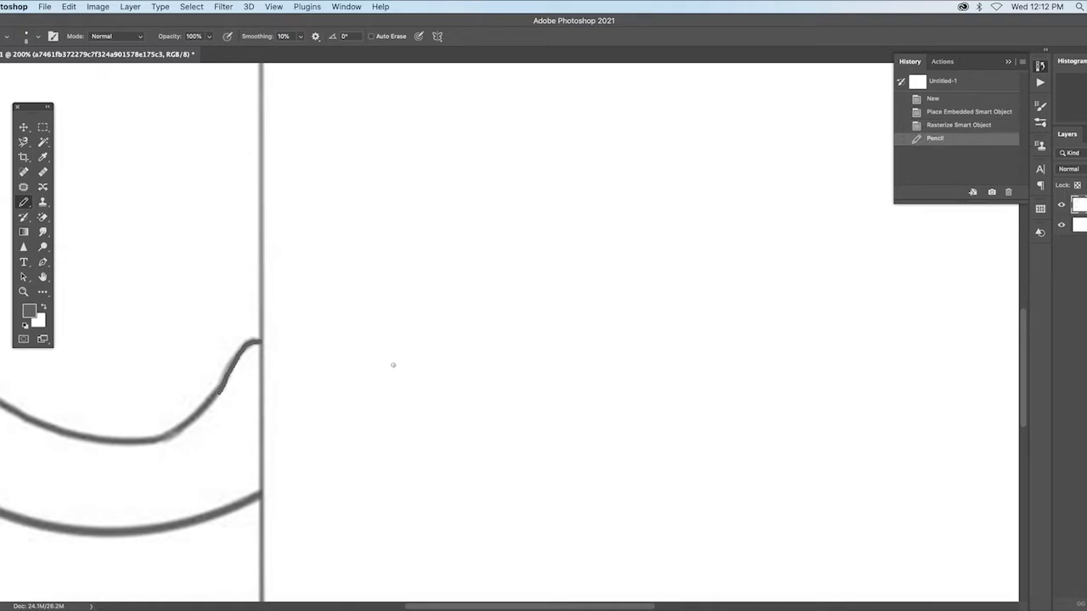
left_click_drag(219, 392, 197, 414)
- Retouch the upper end of the handle's inner curve with the Pencil where it joins the mug body
left_click_drag(164, 259, 148, 536)
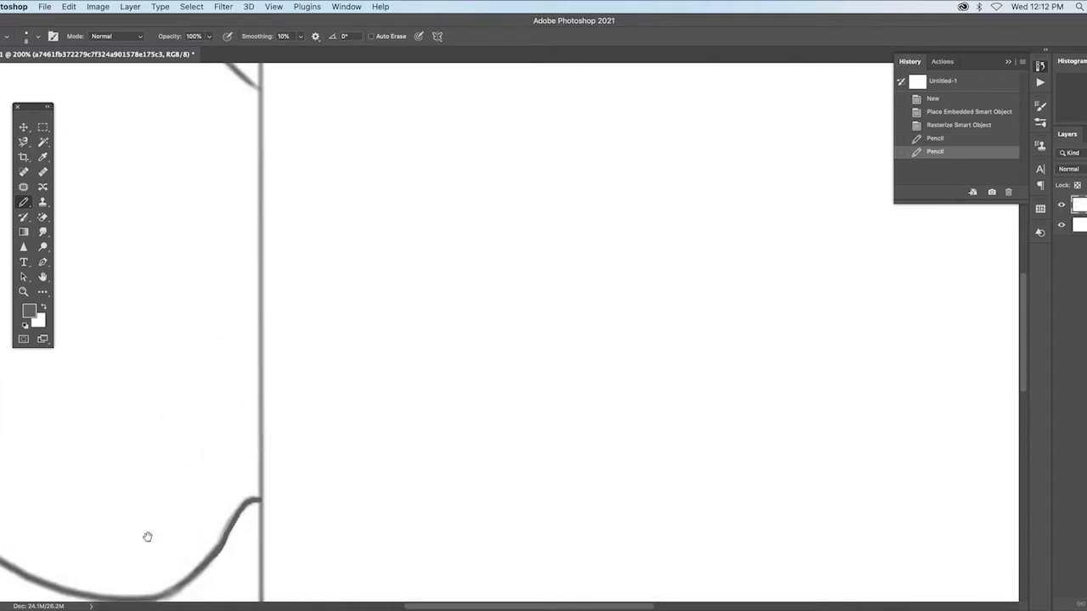
left_click_drag(161, 119, 236, 333)
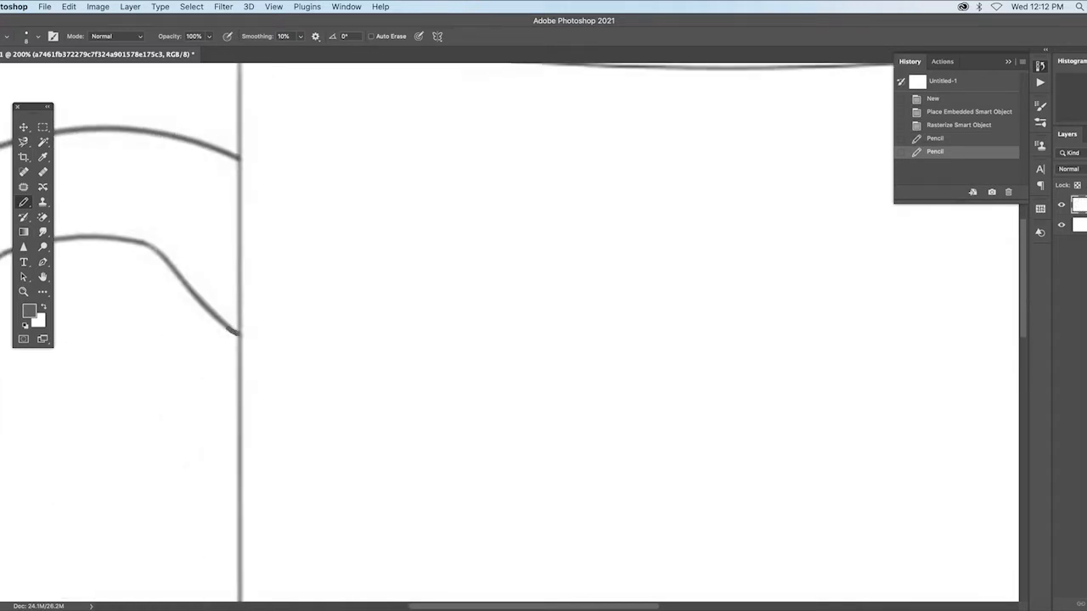
mouse_move(161, 466)
left_mouse_down()
mouse_move(755, 374)
mouse_move(170, 548)
left_mouse_up()
- Trace the back edge of the mug's rim from left to right with connected straight Pencil segments
left_click_drag(536, 348, 233, 360)
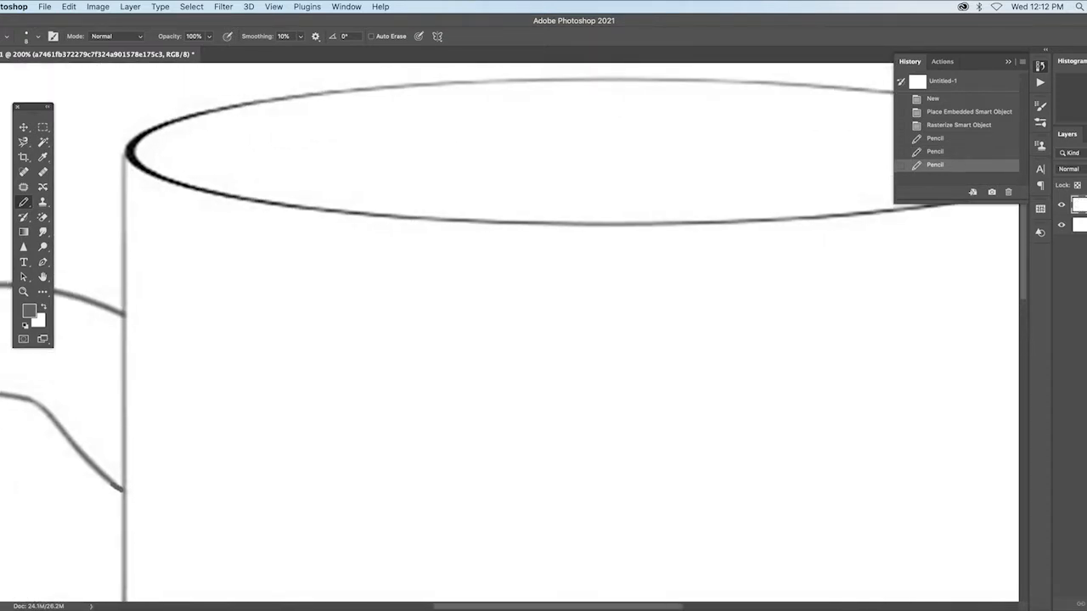
left_click_drag(320, 217, 254, 417)
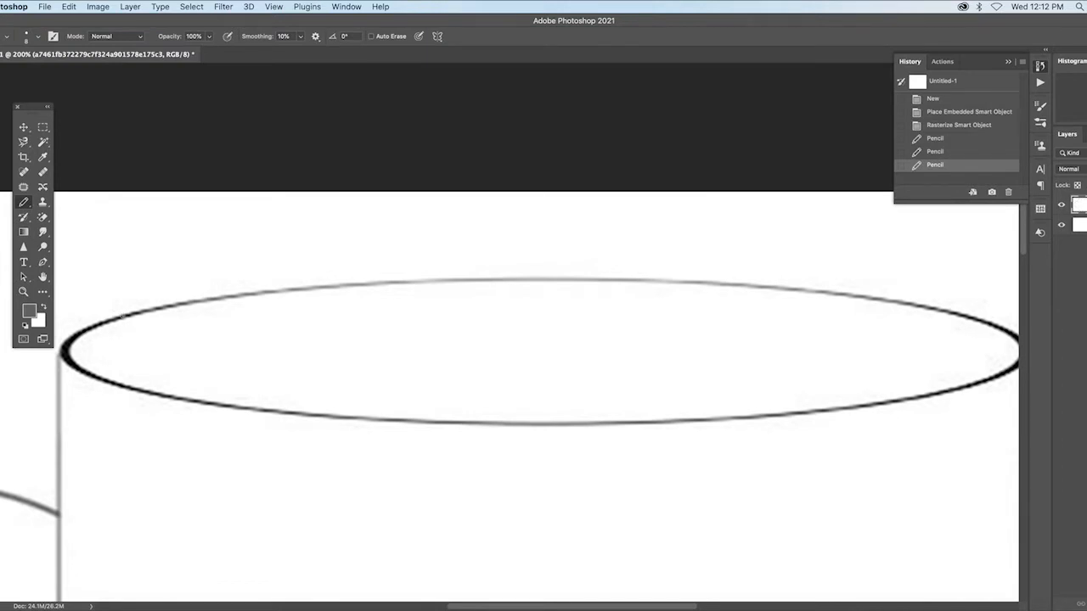
left_click(123, 316)
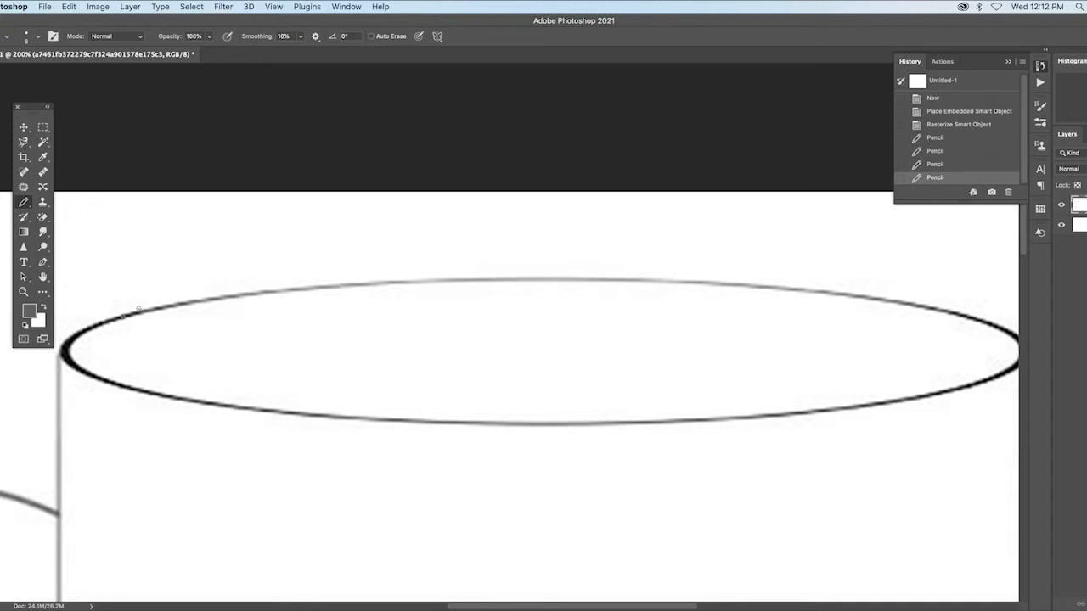
left_click_drag(125, 315, 153, 311)
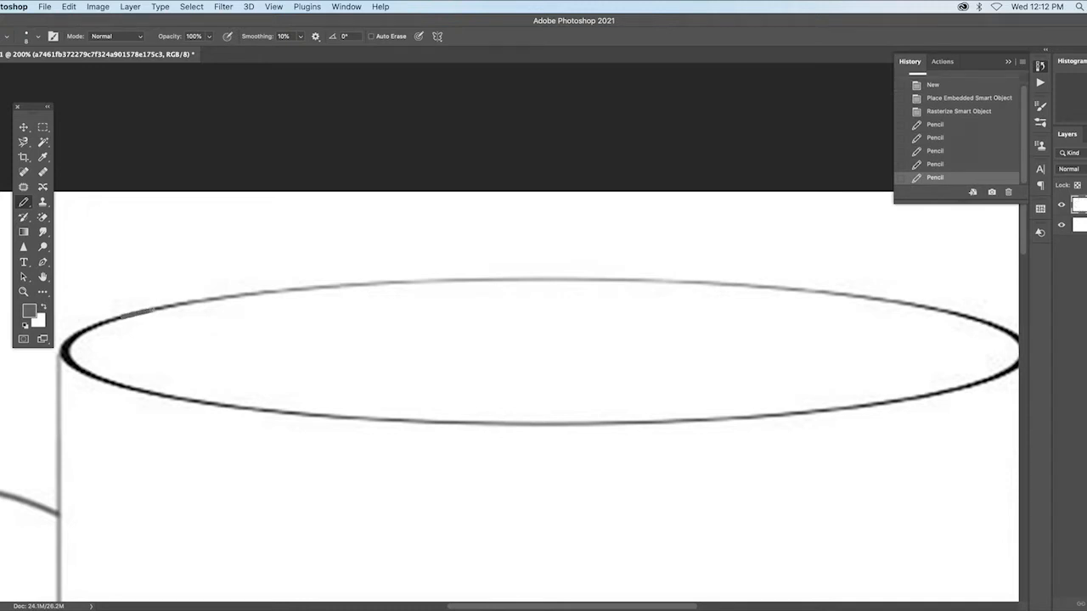
left_click(198, 302, "shift")
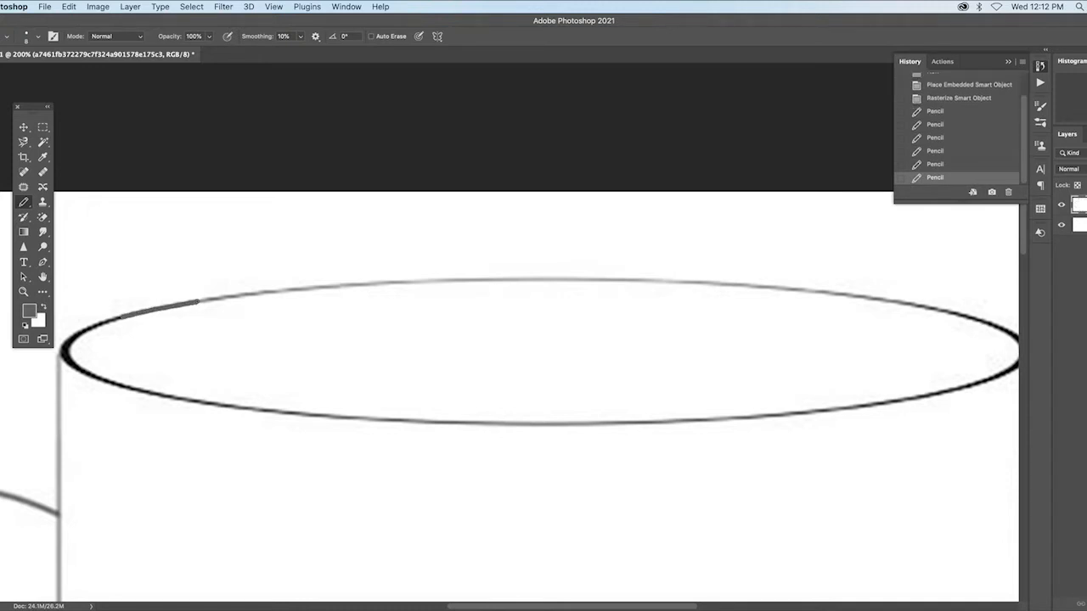
left_click(236, 297, "shift")
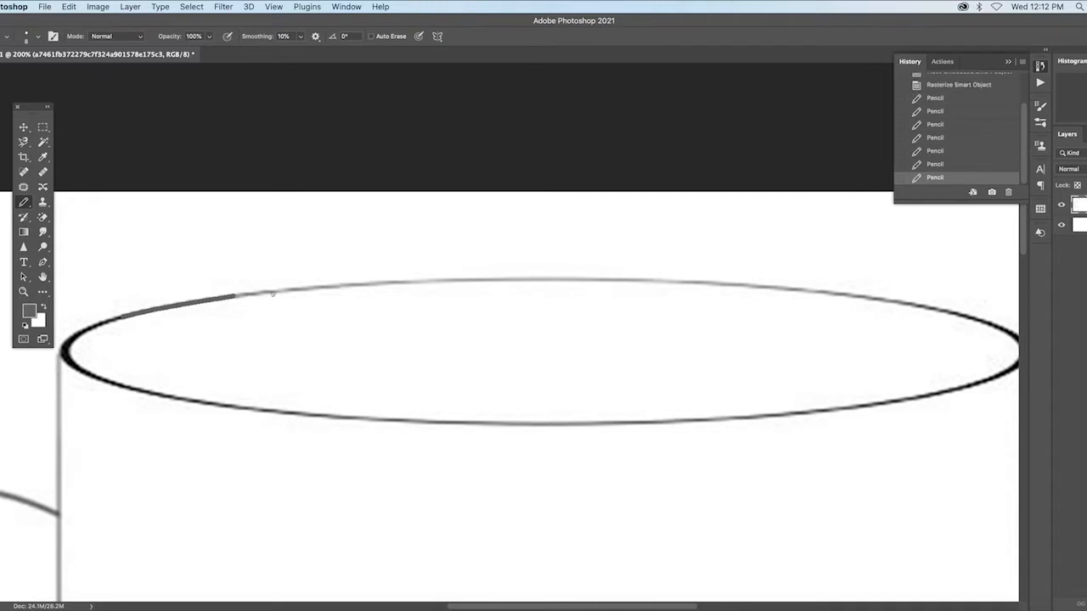
left_click(284, 292, "shift")
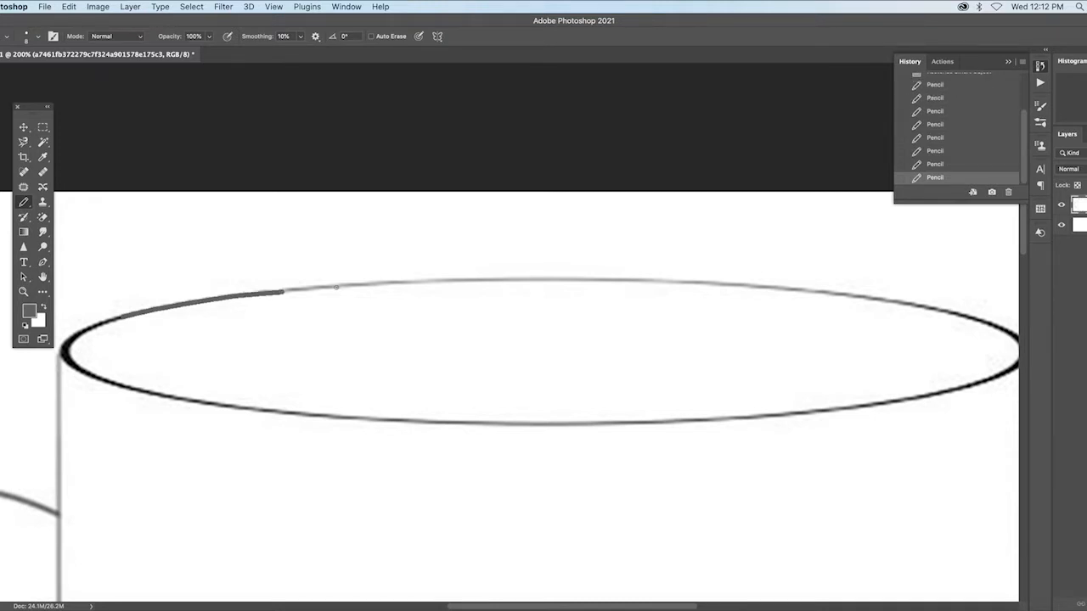
left_click(336, 287, "shift")
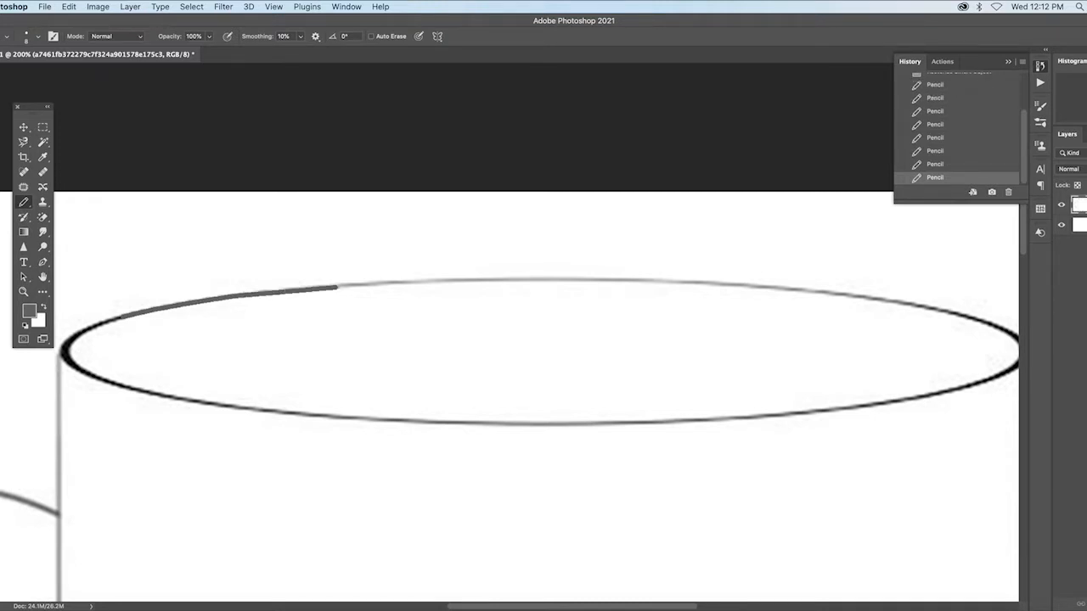
left_click(400, 284, "shift")
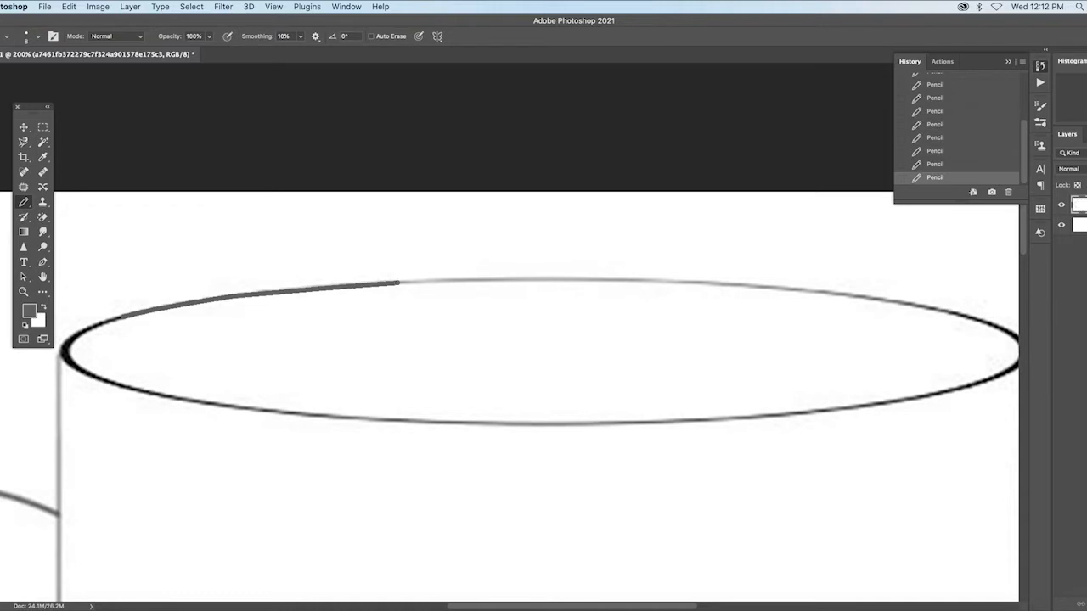
left_click(458, 282, "shift")
left_click(544, 281, "shift")
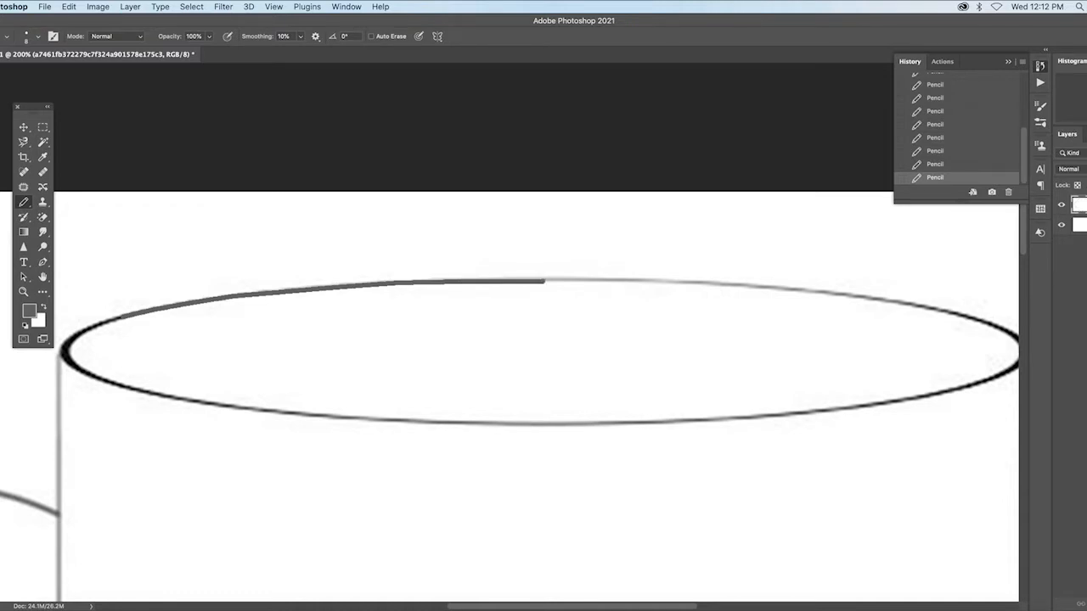
left_click(622, 281, "shift")
left_click(706, 283, "shift")
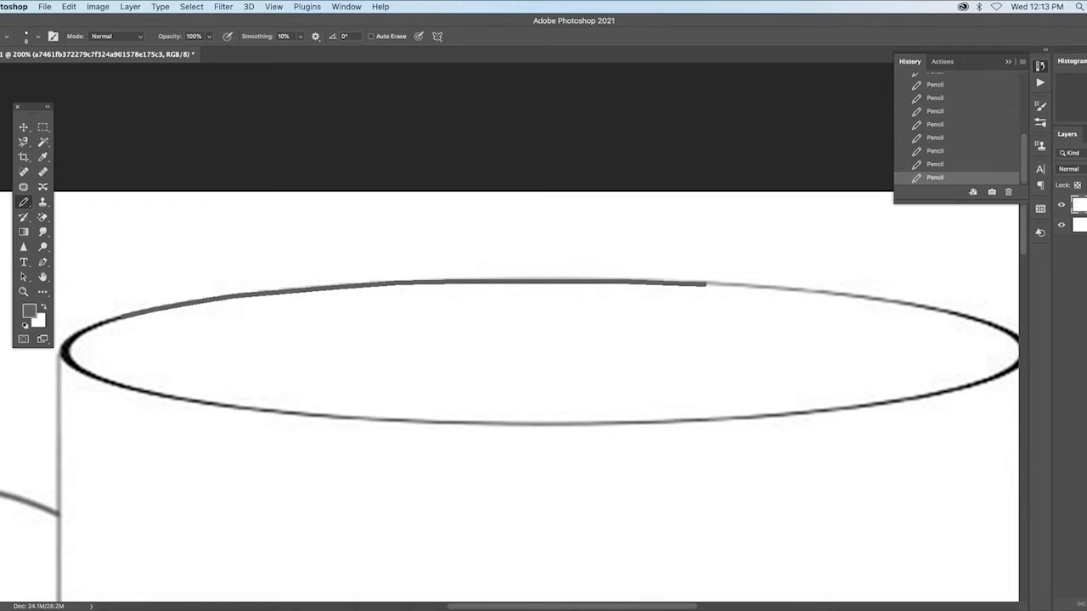
left_click(804, 291, "shift")
left_click(875, 299, "shift")
left_click(945, 313, "shift")
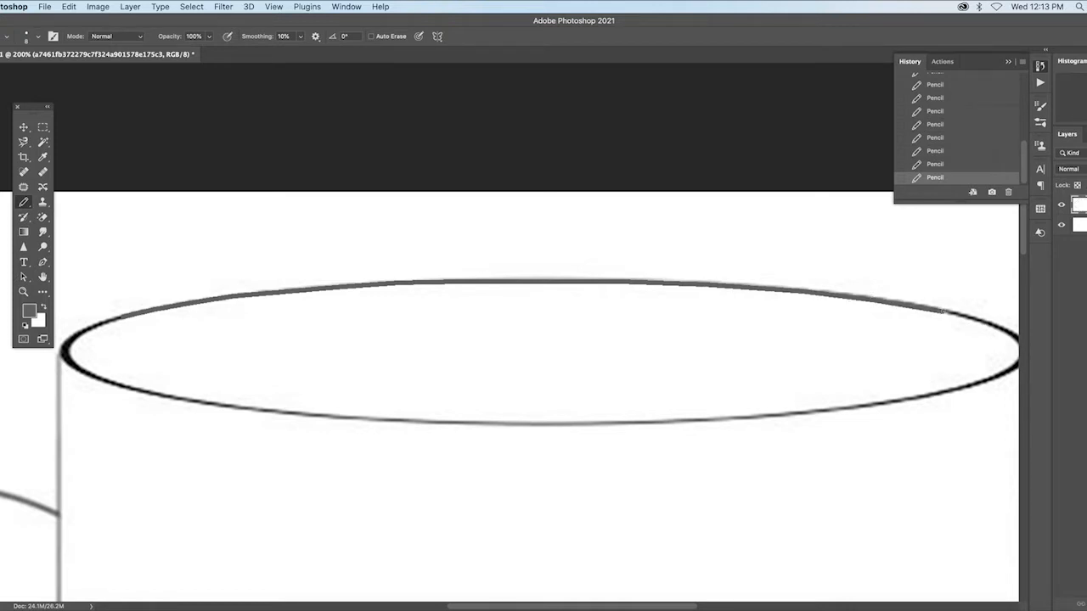
left_click(973, 319, "shift")
left_click(1002, 331, "shift")
- Trace the front edge of the mug's rim from left to right with connected straight Pencil segments
left_click(188, 398, "shift")
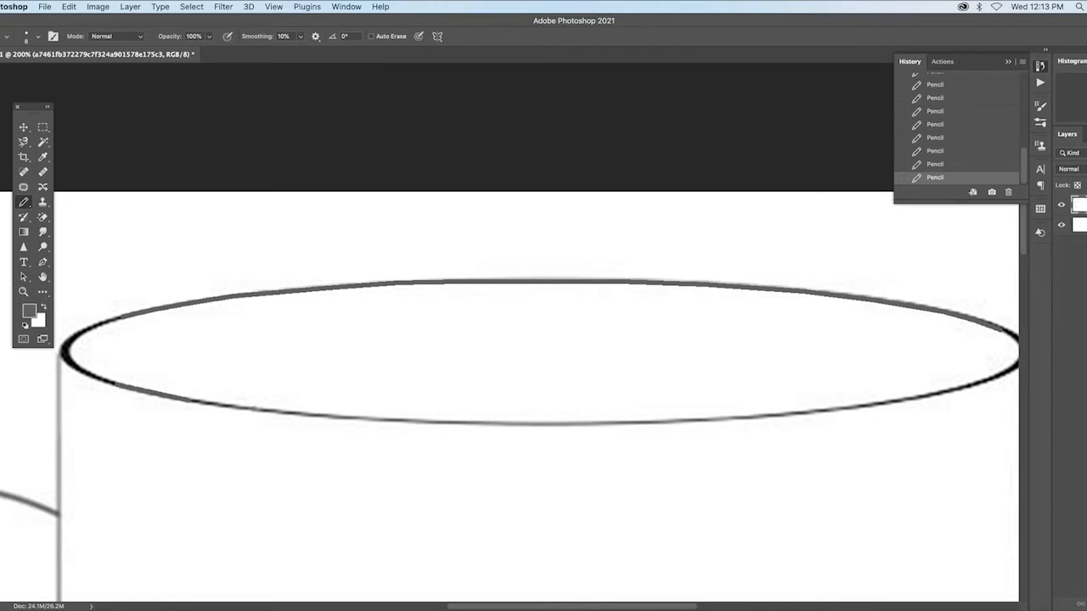
left_click(257, 410, "shift")
left_click(367, 420, "shift")
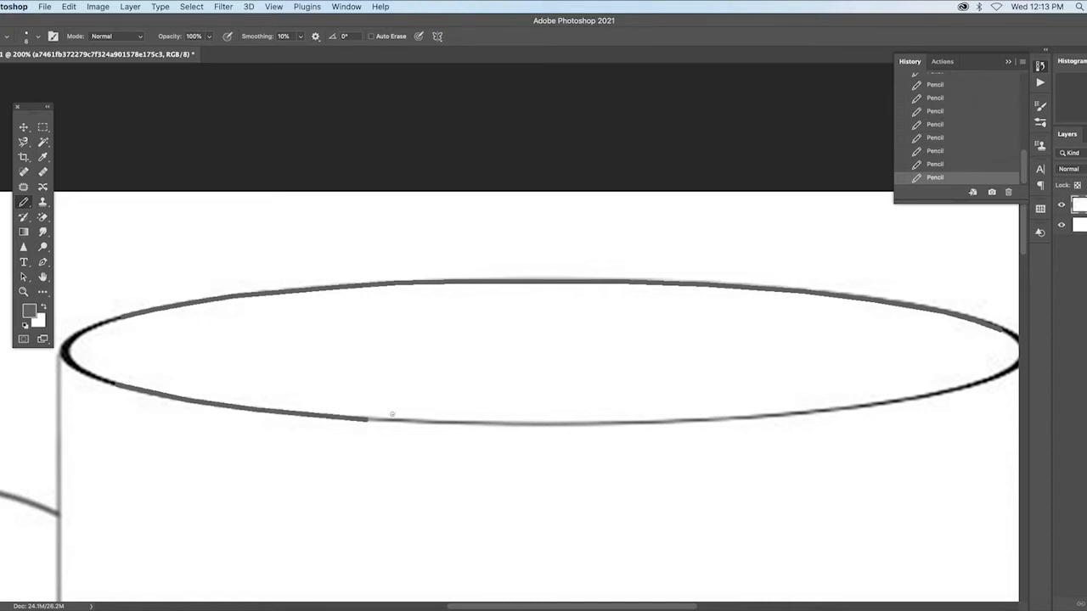
left_click(554, 423, "shift")
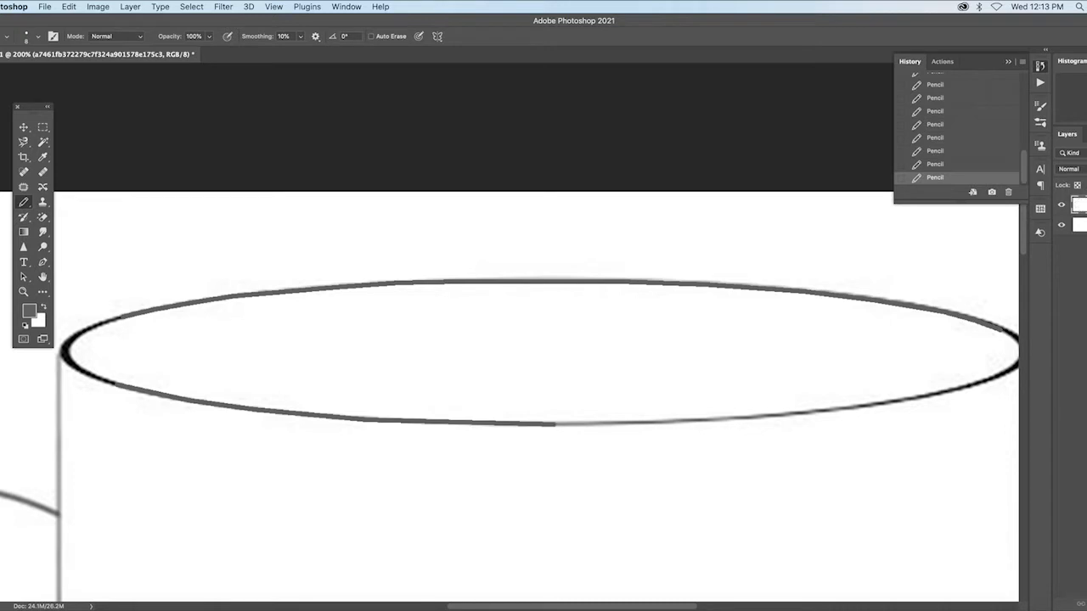
left_click(735, 419, "shift")
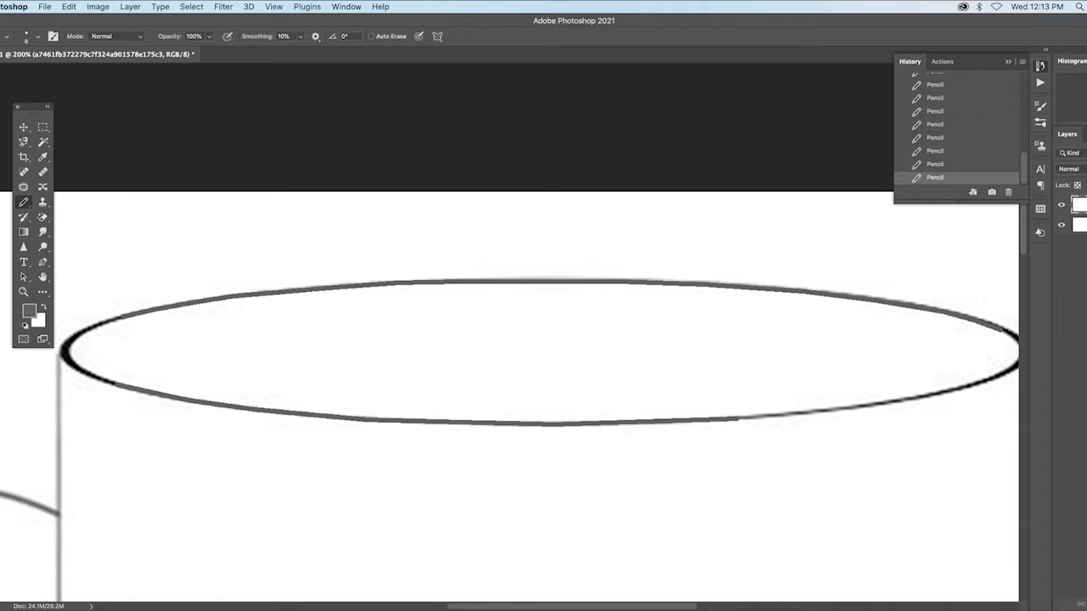
left_click(921, 399, "shift")
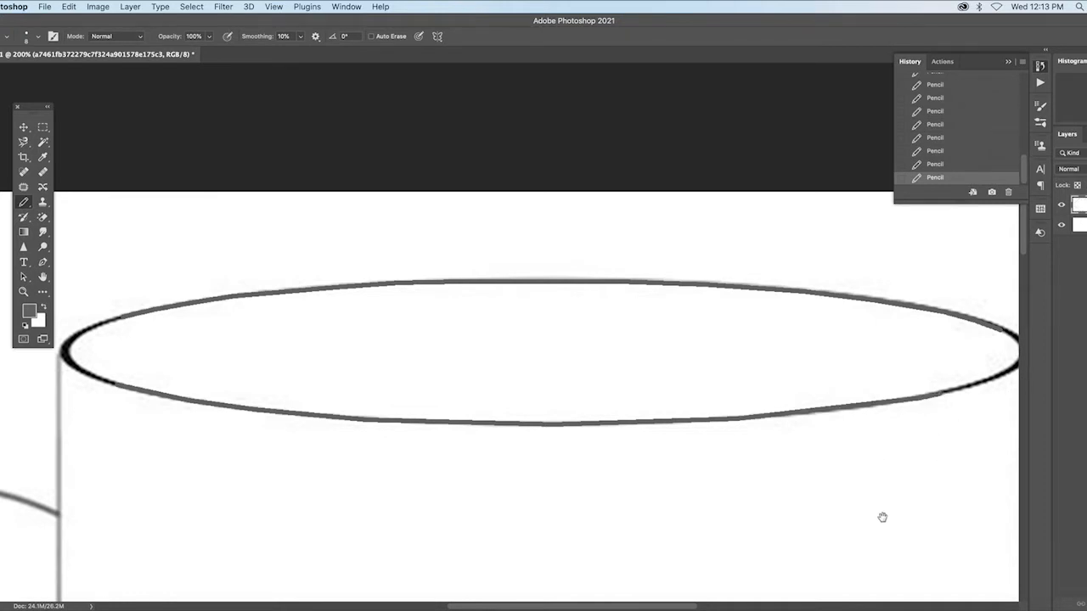
- Close the gap at the mug's lower-left corner with a Pencil stroke joining the side line to the base curve
left_click_drag(882, 517, 592, 311)
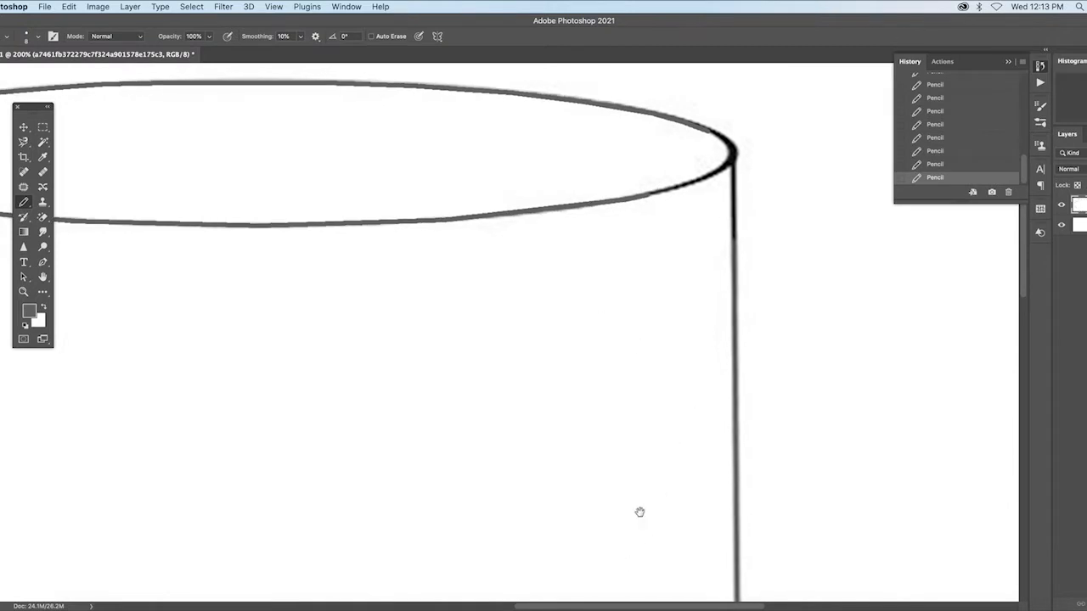
scroll(640, 512, "down", 5)
scroll(640, 512, "left", 3)
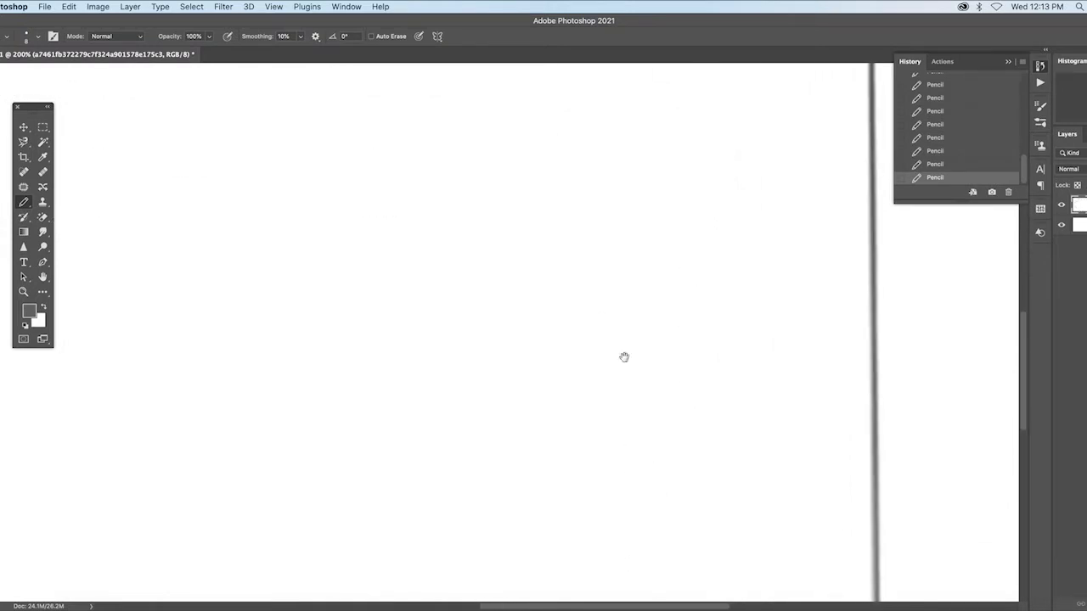
scroll(624, 357, "down", 5)
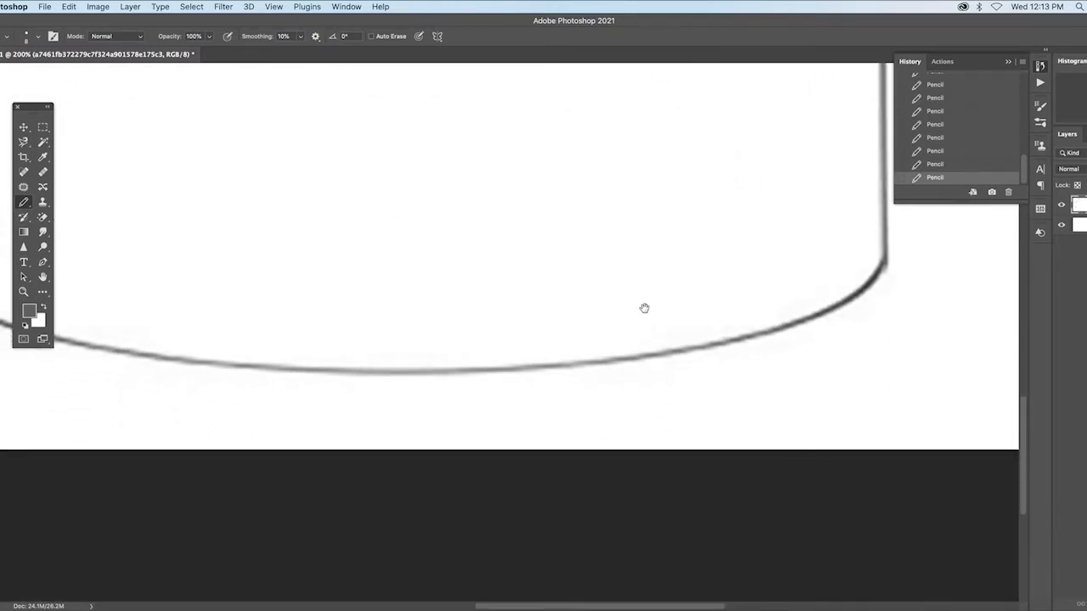
left_click_drag(644, 308, 1072, 364)
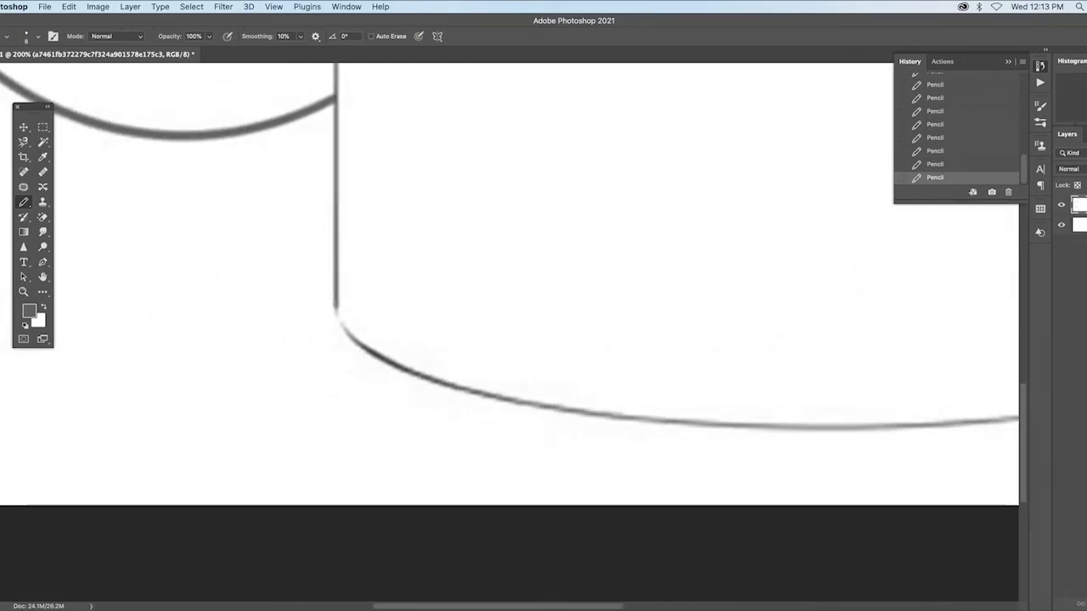
left_click_drag(335, 304, 367, 352)
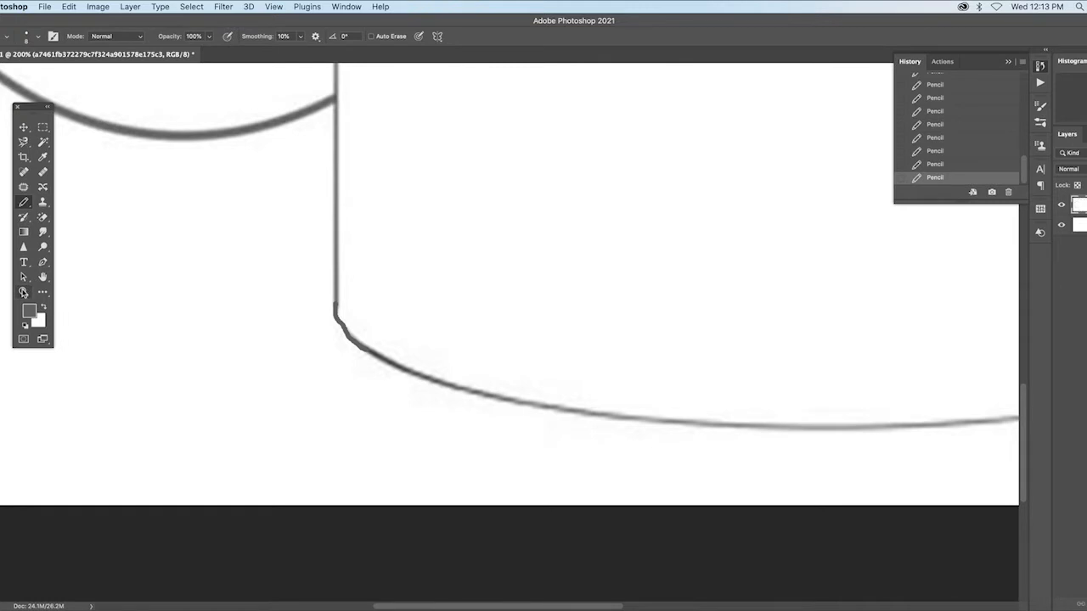
double_click(43, 277)
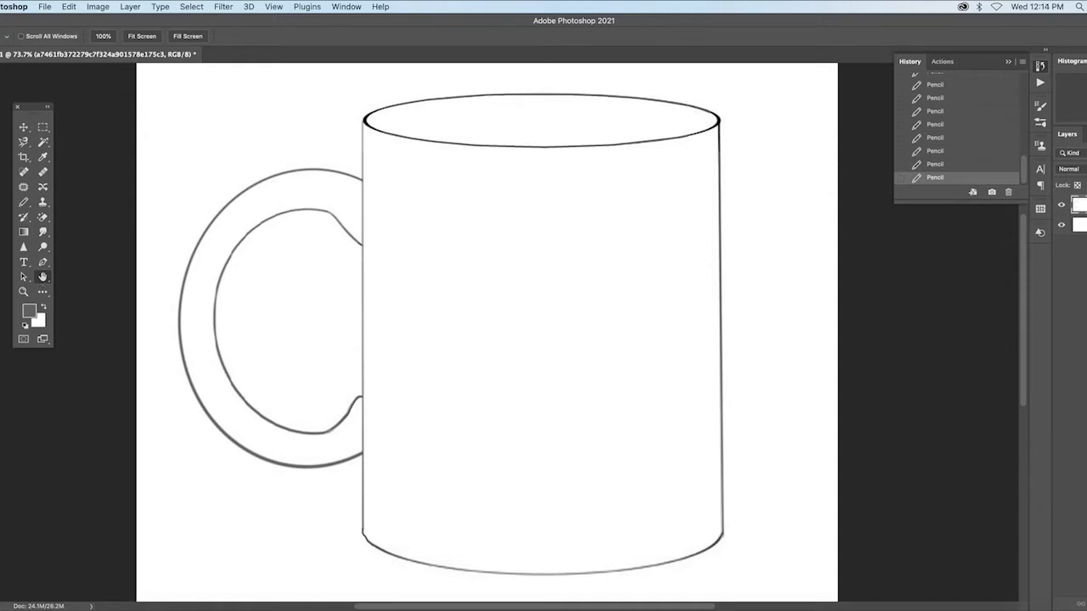
- Darken the mug outlines with a Levels adjustment layer at a midtone value of 0.22 and merge it down into the drawing
left_click(1075, 595)
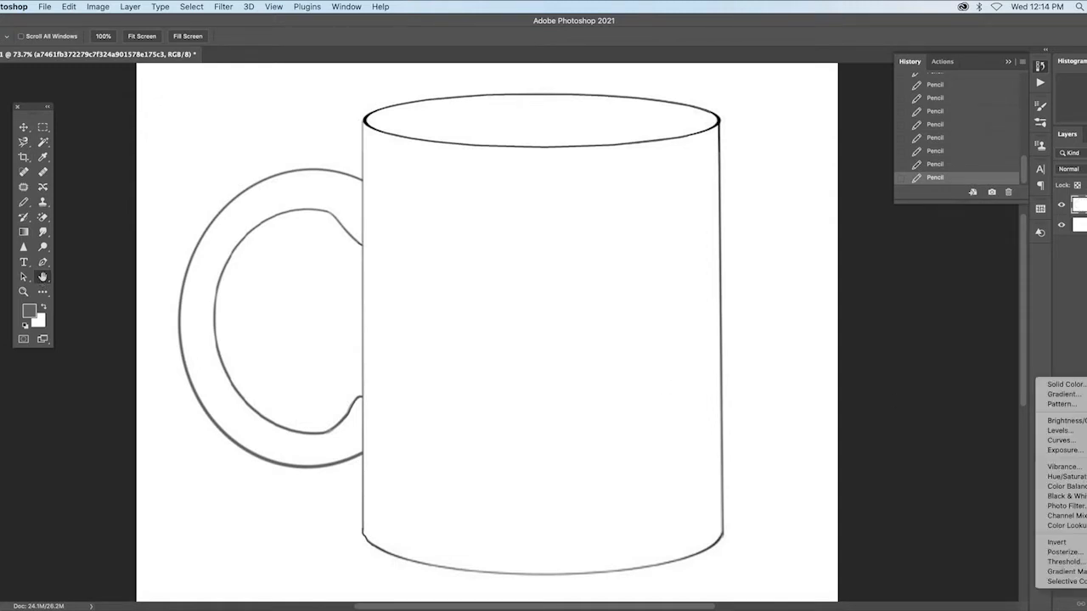
left_click(1060, 432)
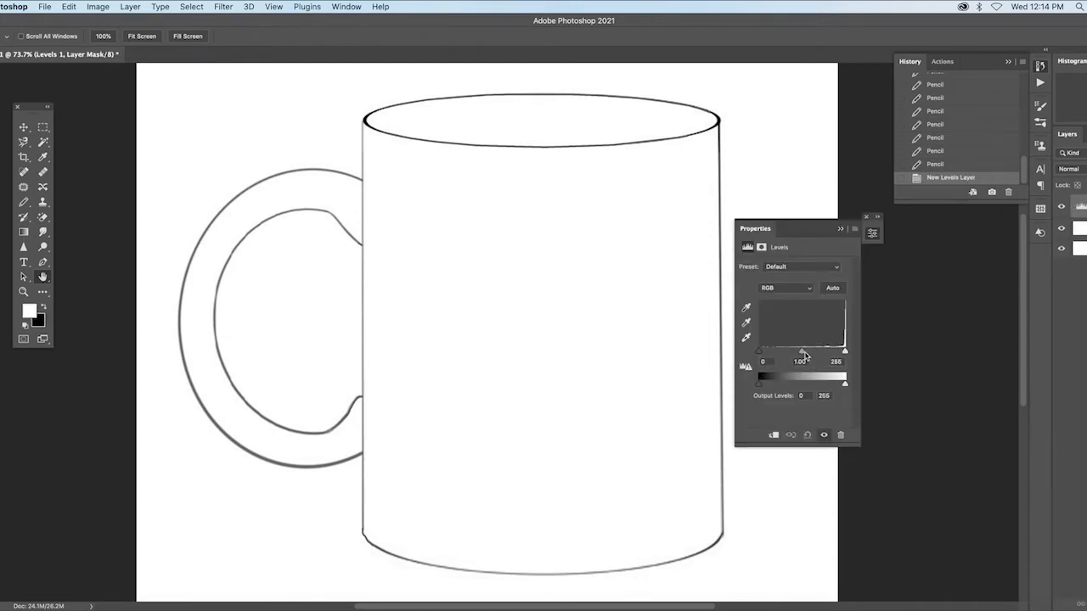
left_click_drag(804, 351, 836, 360)
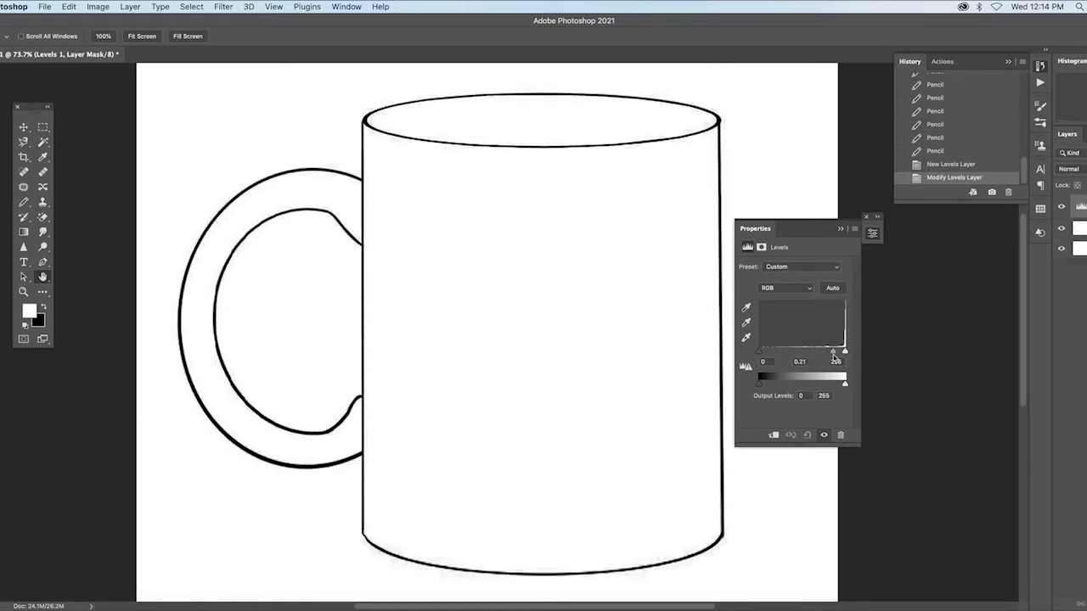
left_click_drag(836, 360, 834, 360)
key("super+2")
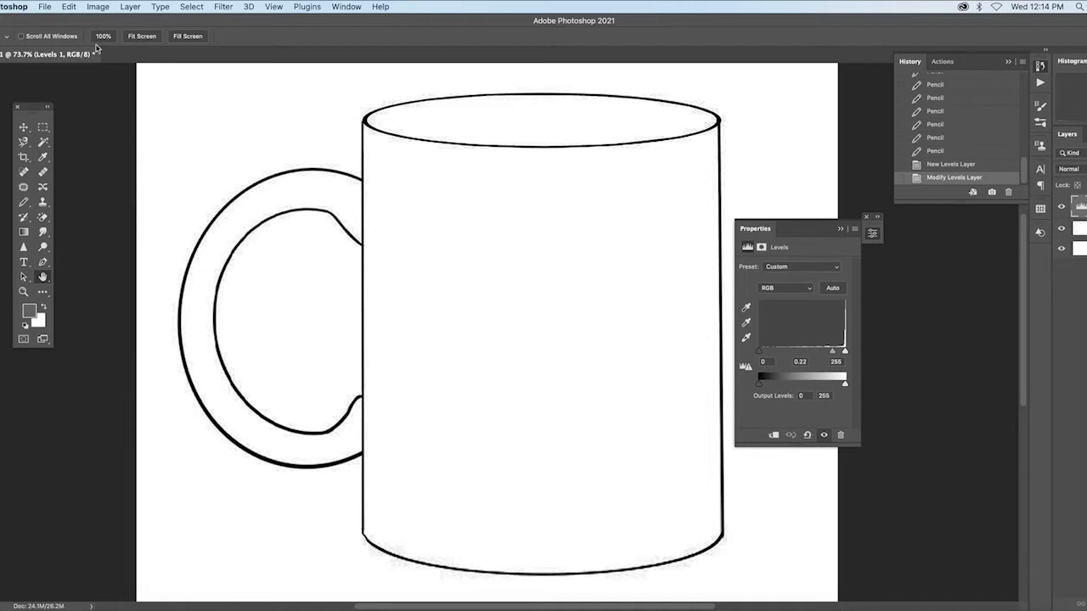
left_click(129, 7)
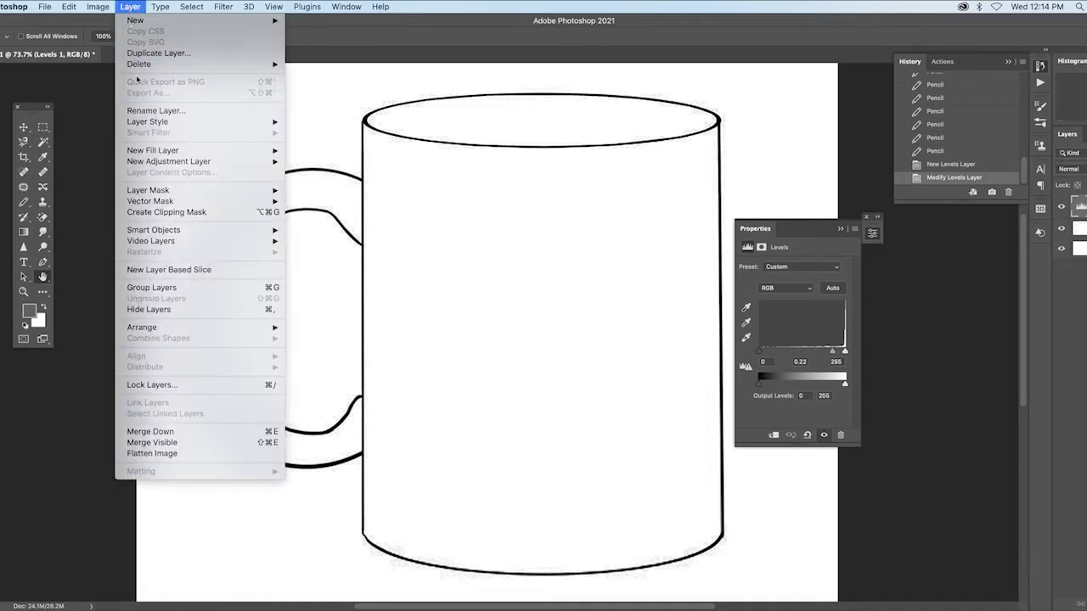
left_click(159, 432)
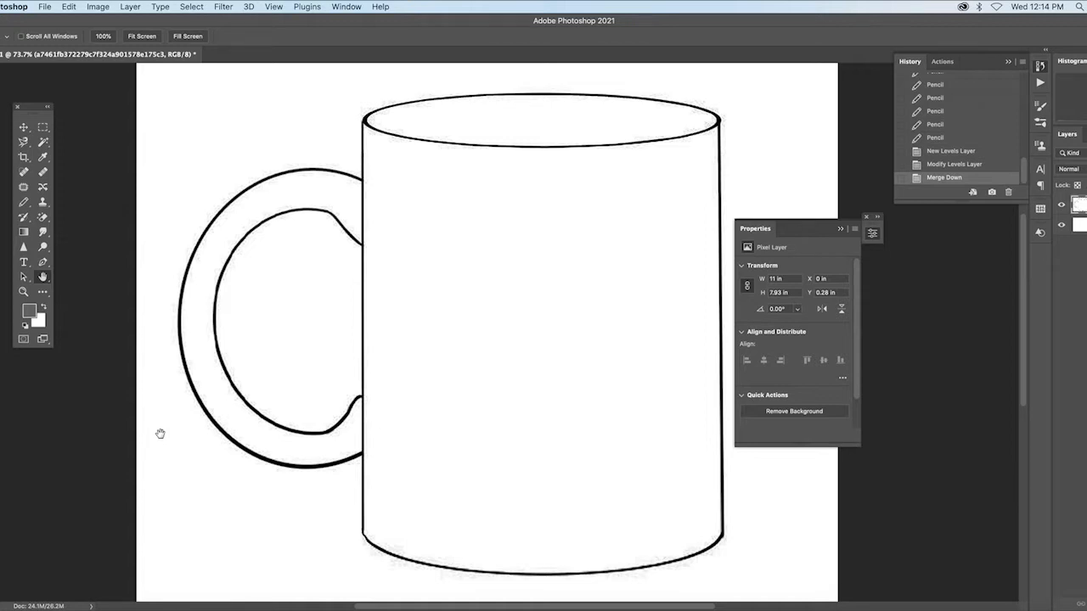
- Hide the white background layer and remove the white around the mug and inside its handle with the Magic Eraser
left_click(1062, 226)
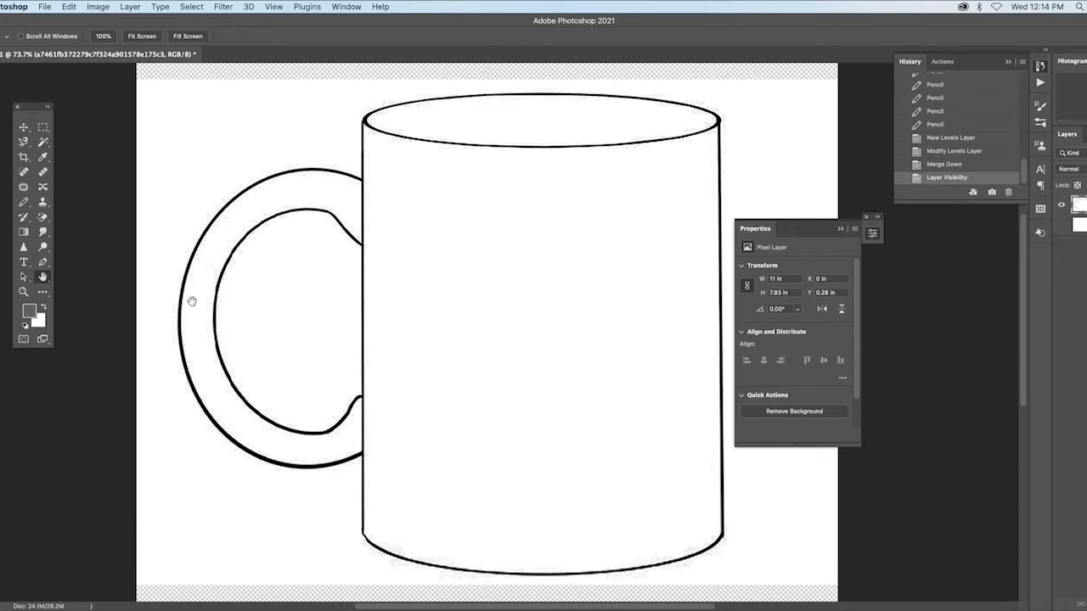
left_click(43, 220)
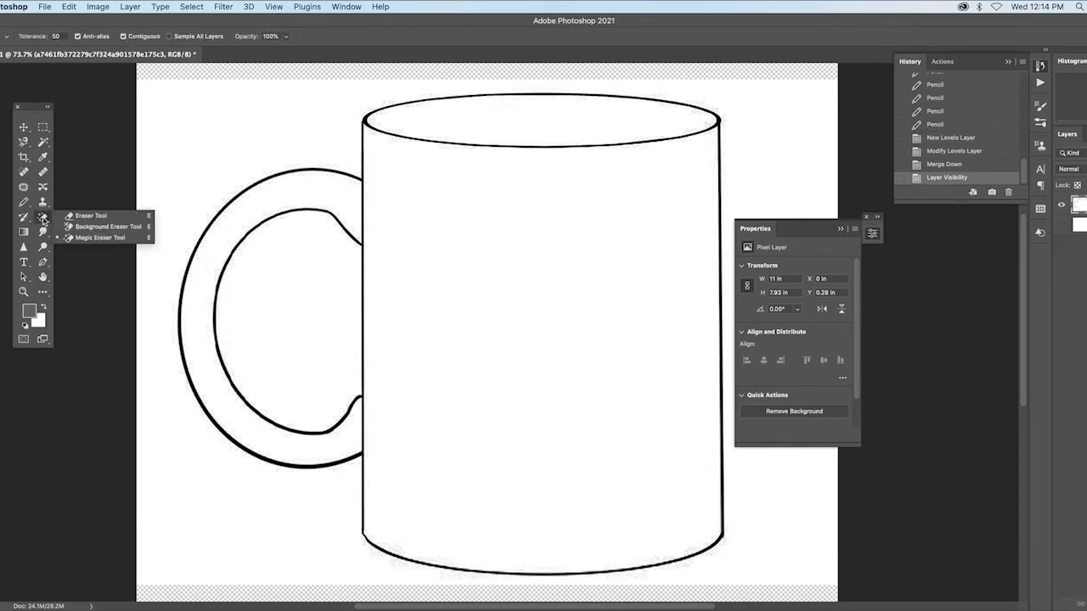
left_click(97, 241)
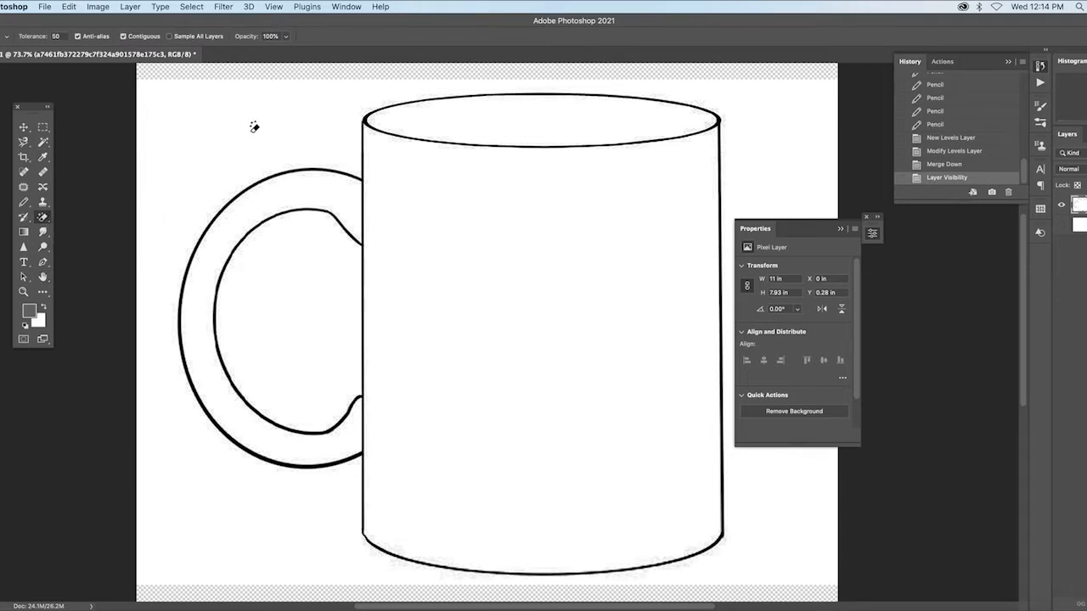
left_click(254, 126)
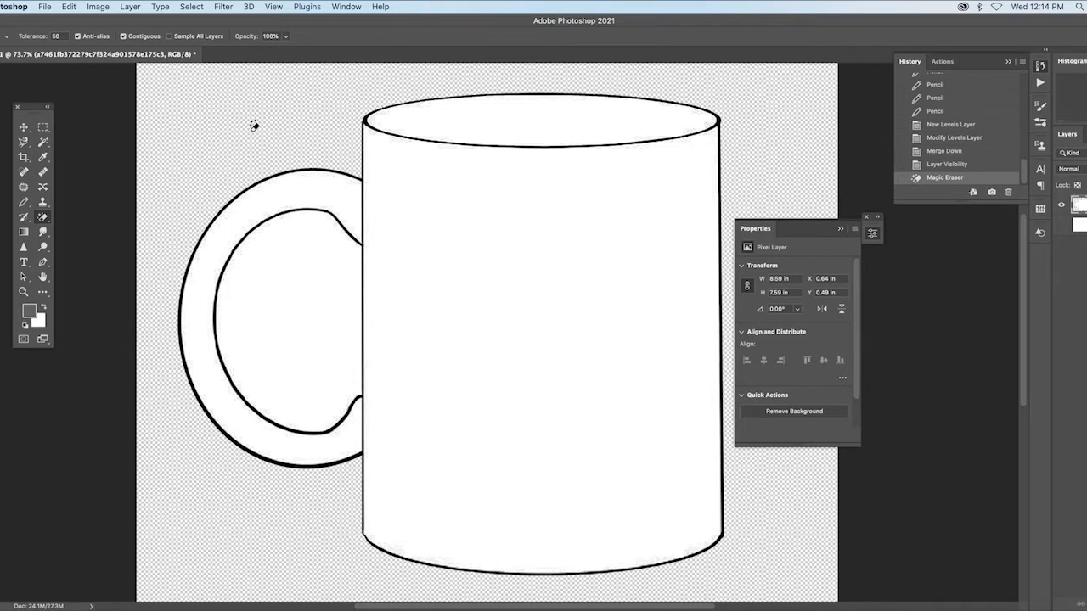
left_click(299, 349)
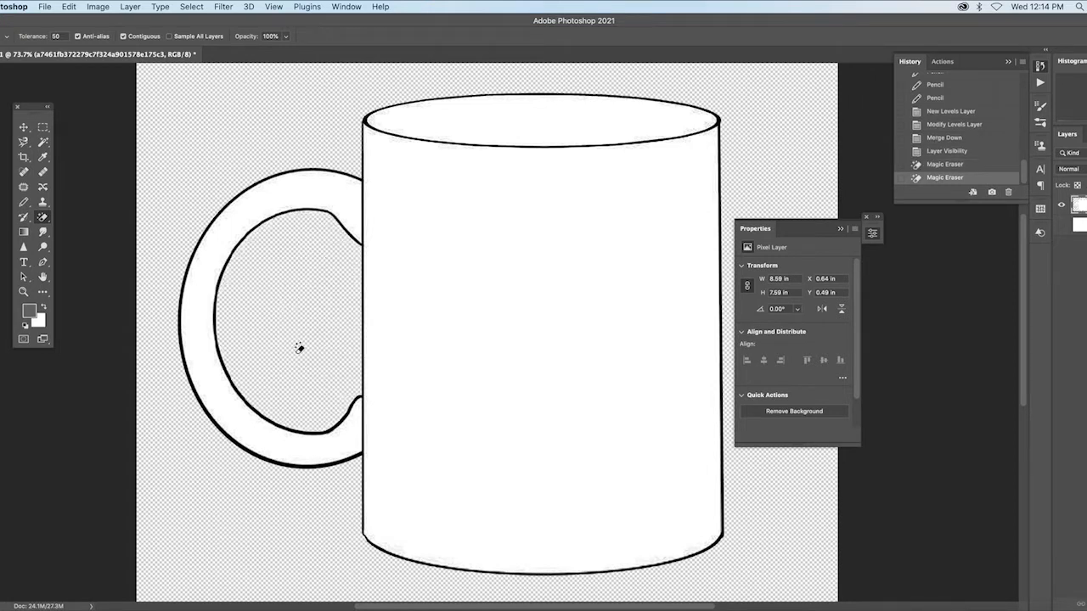
left_click(1061, 226)
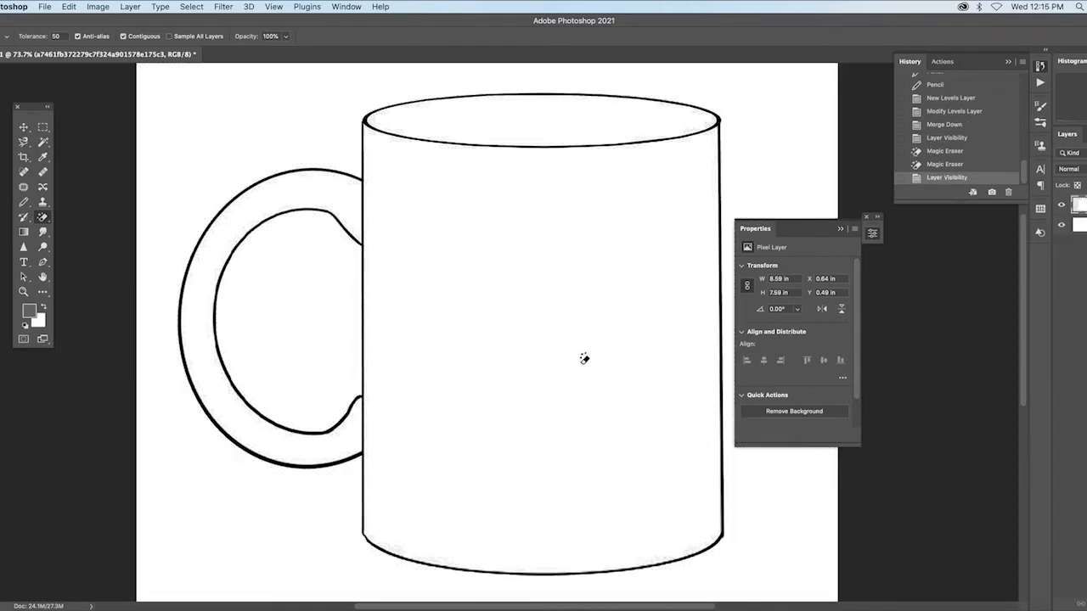
left_click(1061, 226)
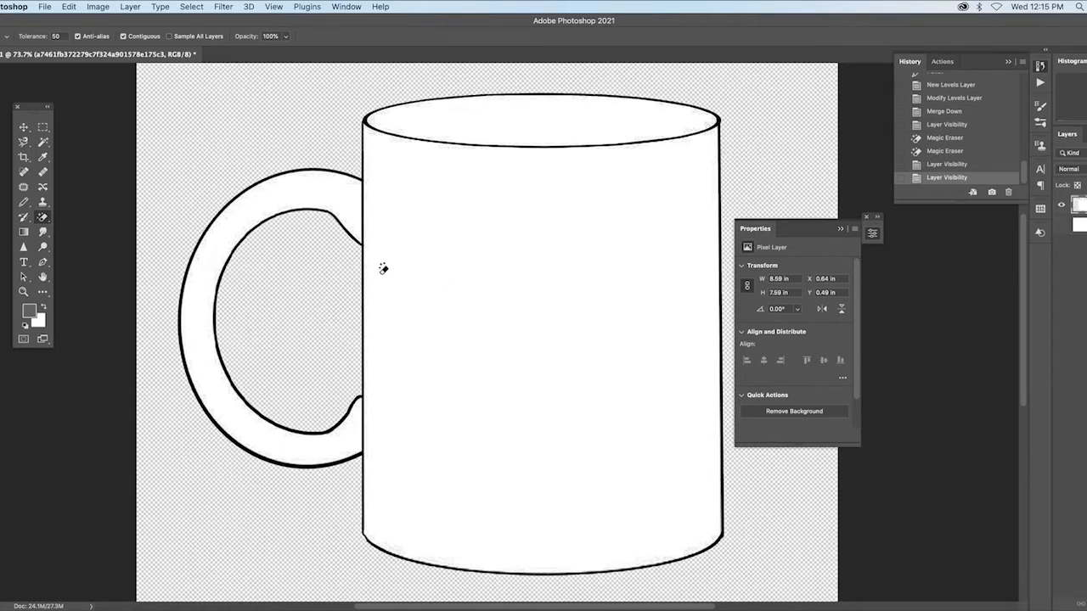
- Convert the mug layer to a smart object
left_click(24, 128)
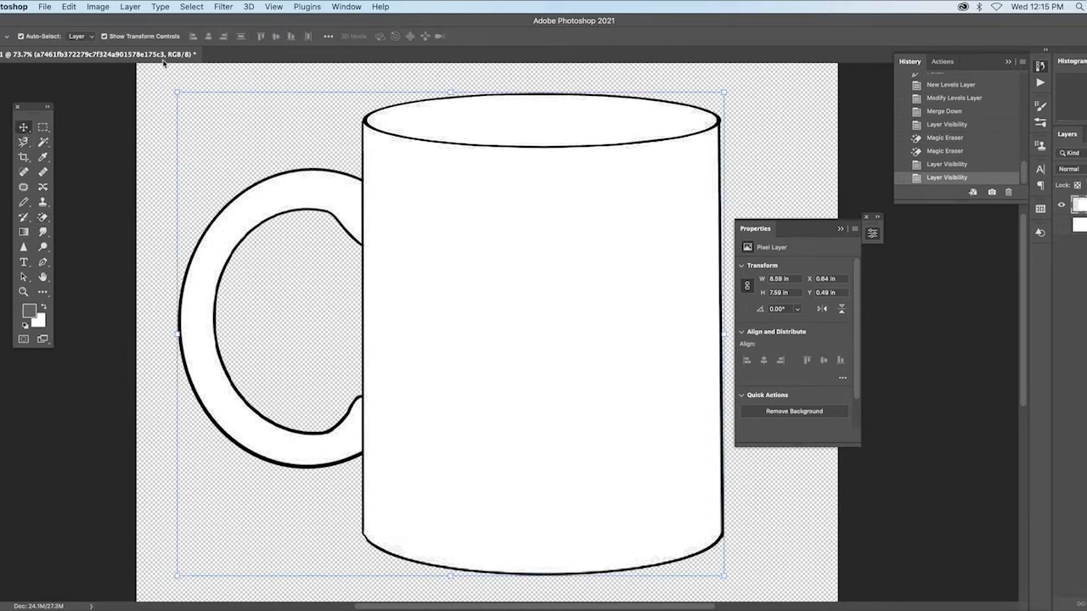
left_click(130, 7)
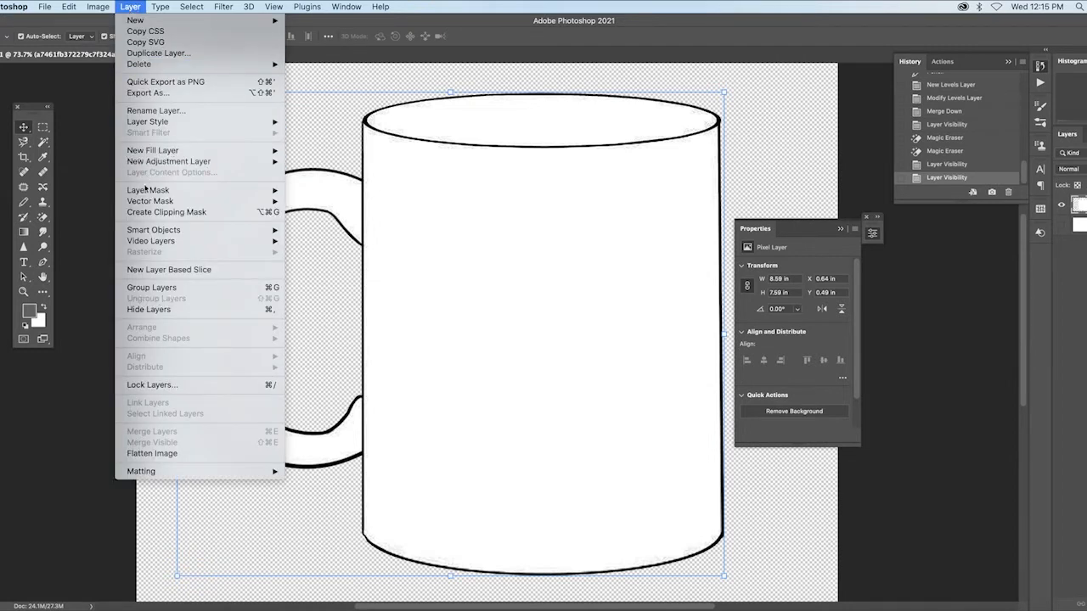
mouse_move(158, 229)
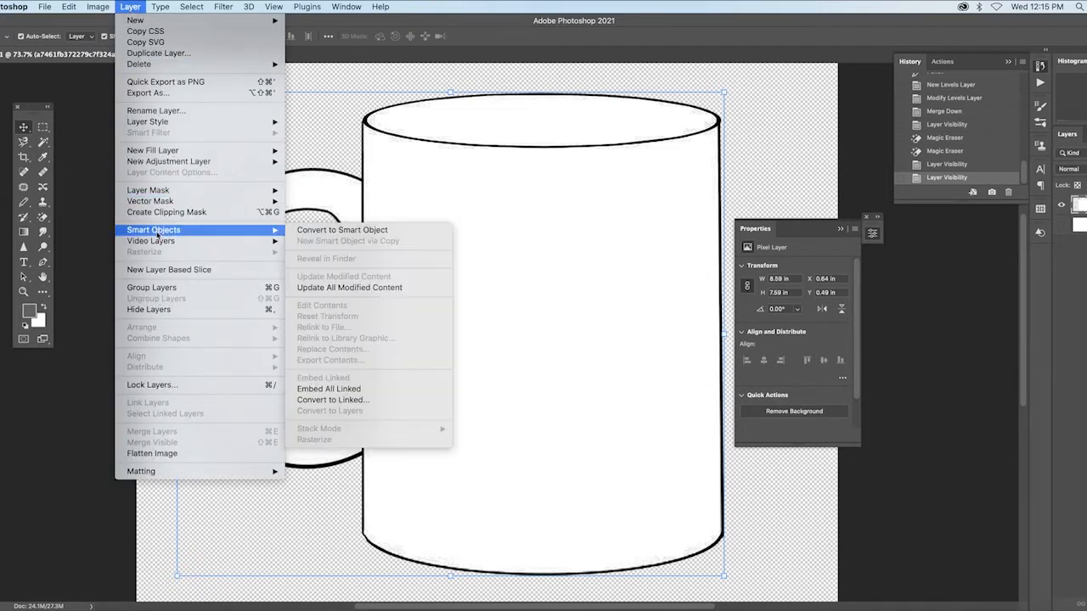
left_click(342, 230)
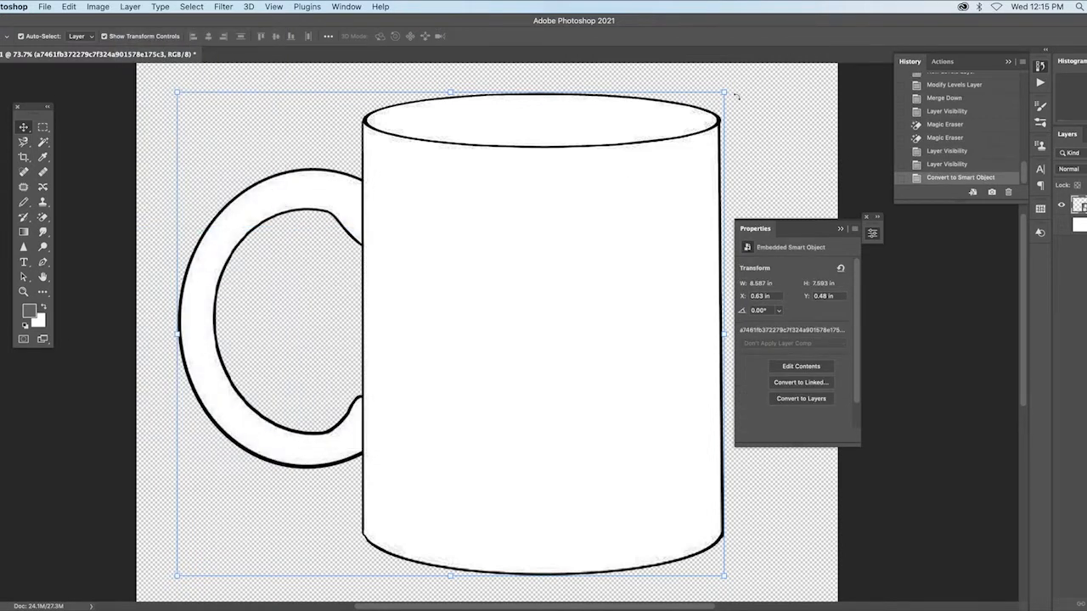
- Scale the mug to about 44.5%, place it in the canvas's upper-right area and rotate it about -32.3°
left_click_drag(728, 88, 367, 365)
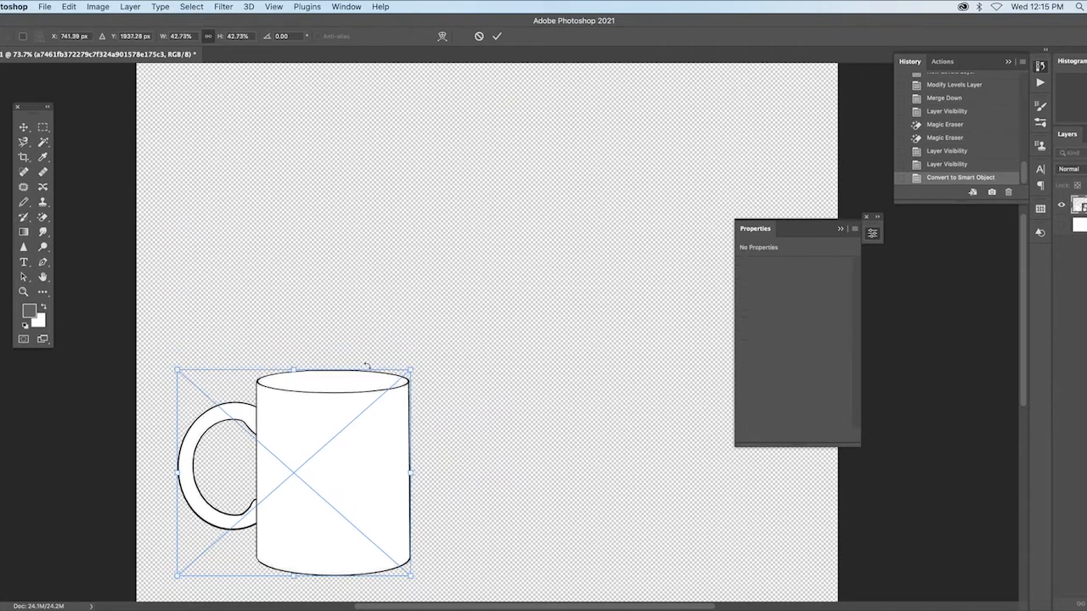
left_click_drag(300, 426, 651, 181)
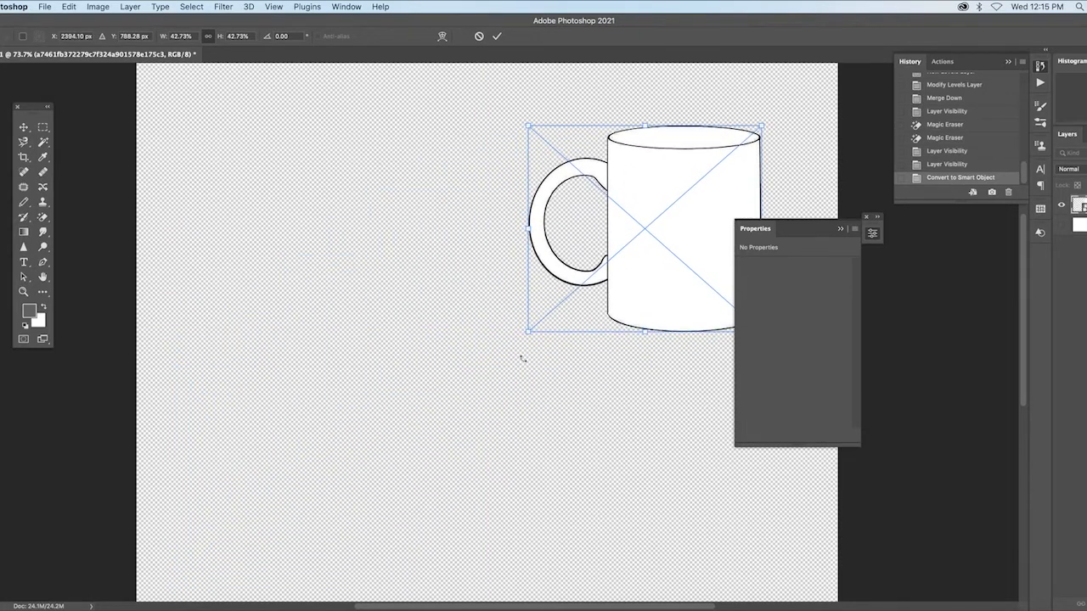
left_click_drag(522, 339, 584, 433)
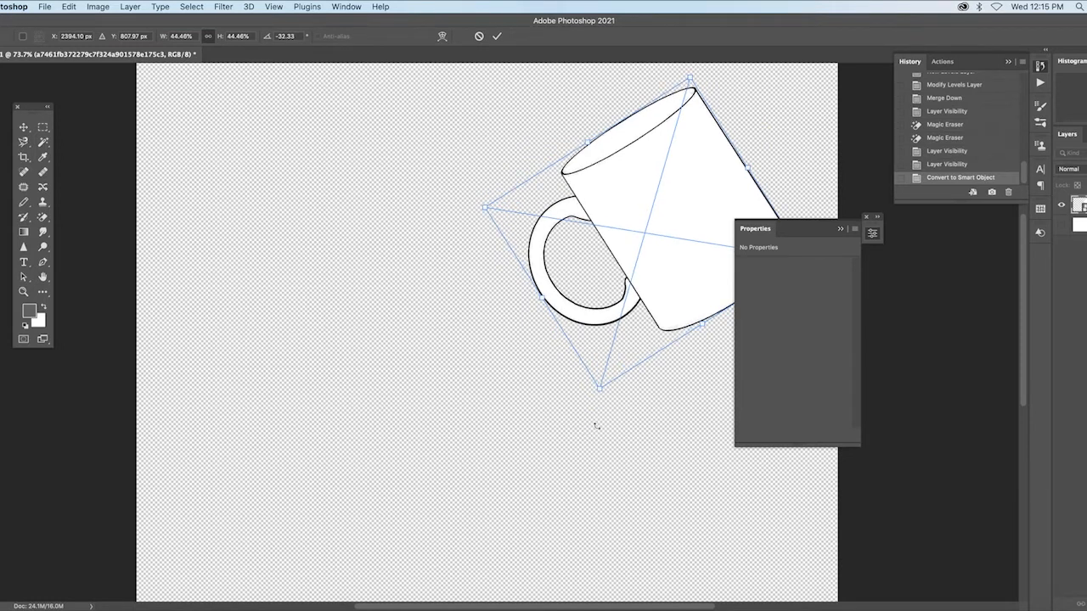
key("Return")
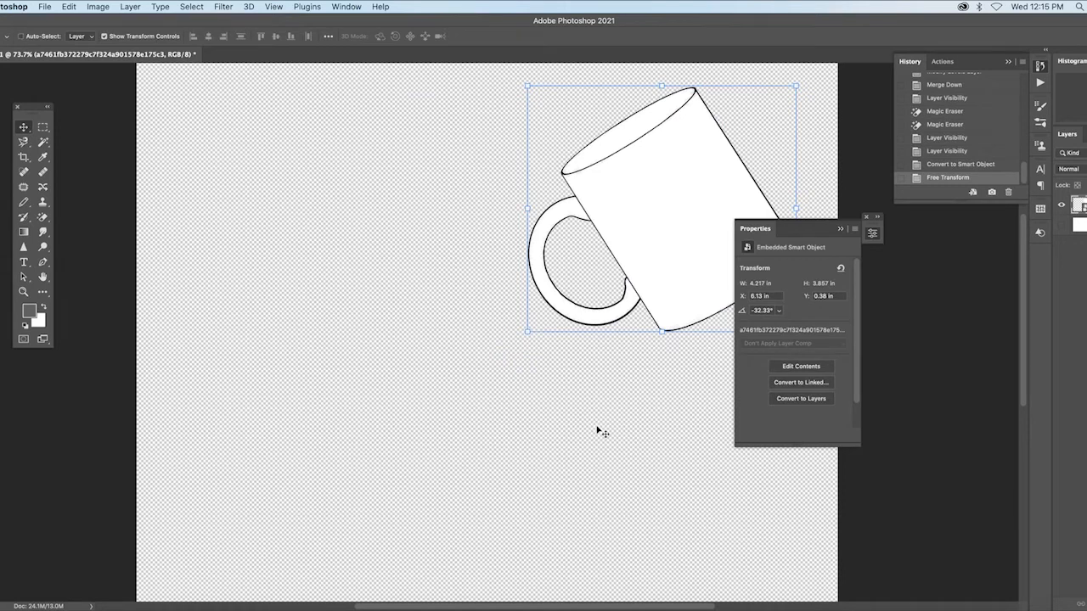
- Duplicate the tilted mug layer and rasterize the copied smart object
key("ctrl+j")
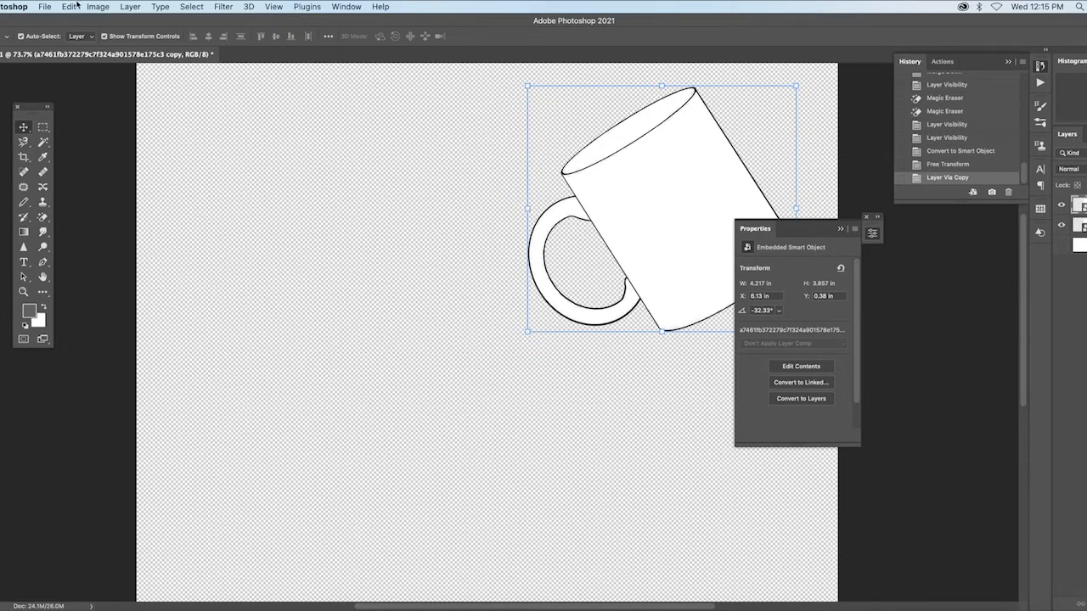
left_click(130, 7)
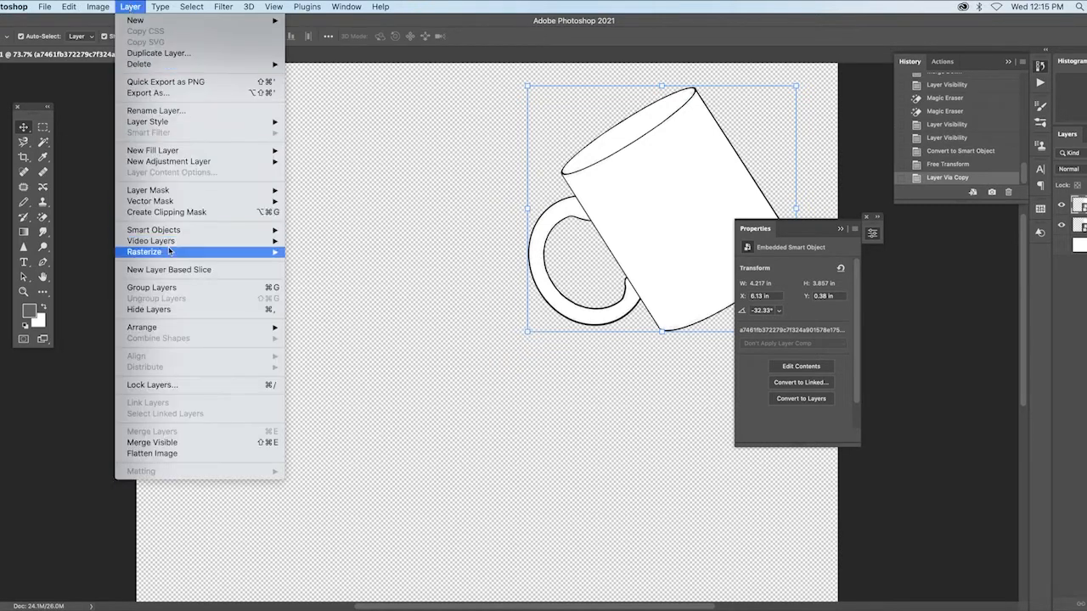
mouse_move(170, 252)
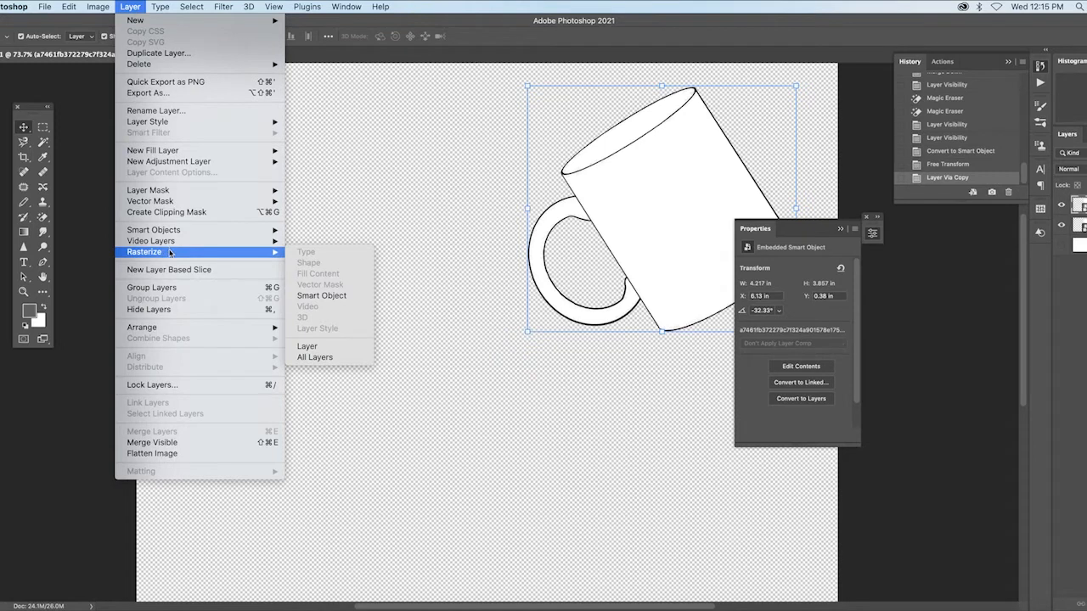
left_click(340, 296)
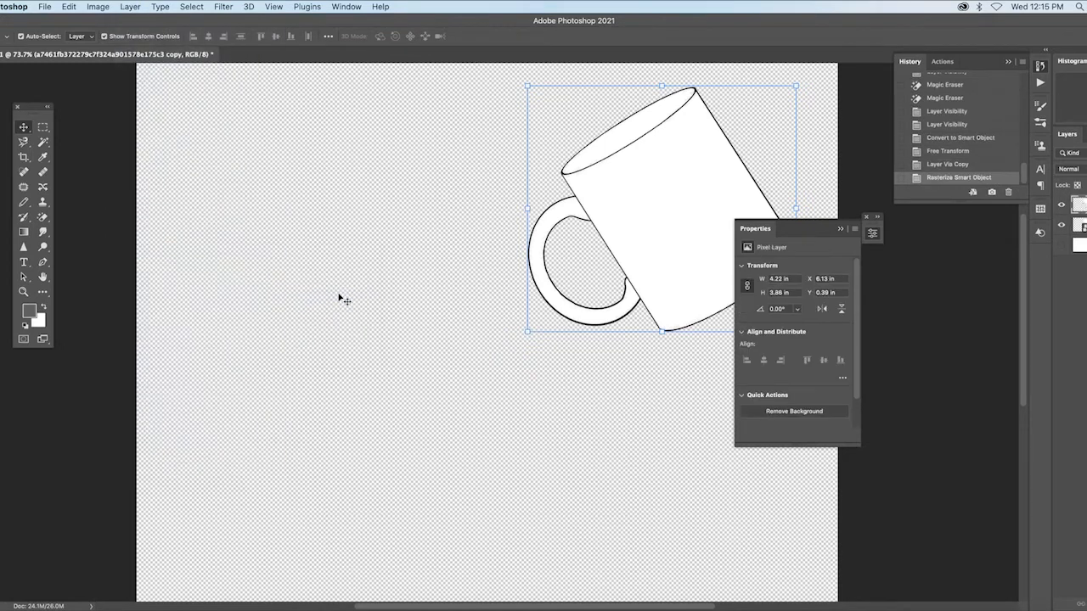
- Move the rasterized mug copy to the canvas's upper-left area and rotate it about 123.9° so its handle points up
left_click(665, 222)
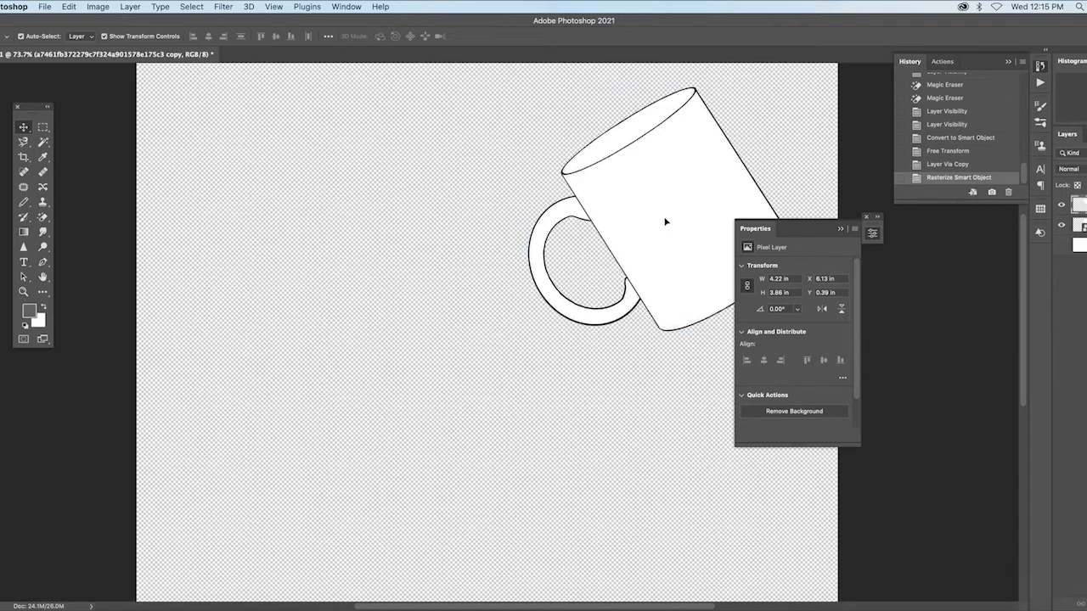
left_click_drag(665, 222, 374, 374)
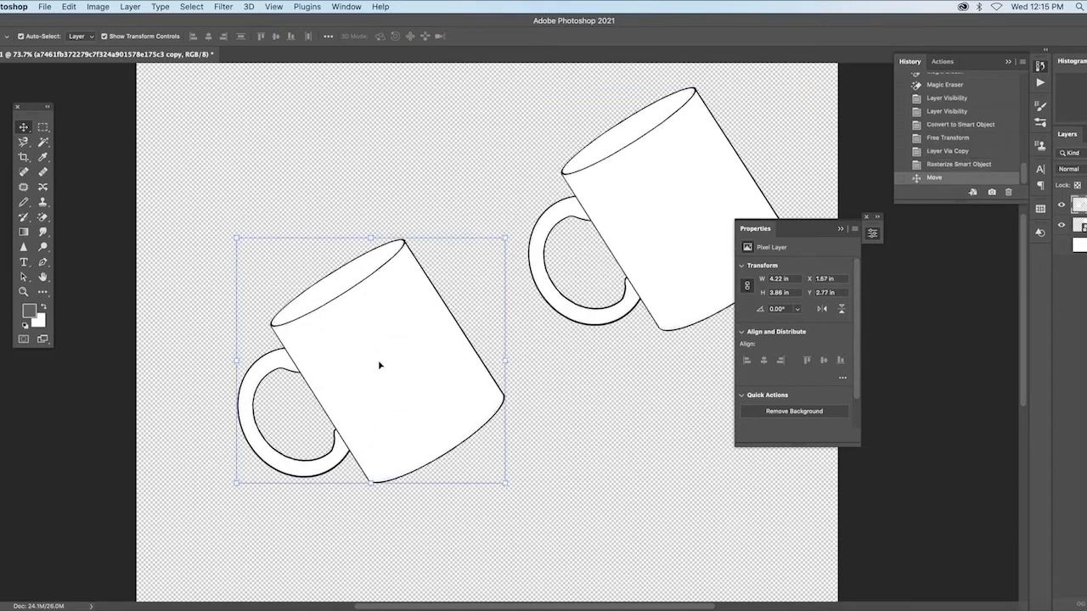
left_click_drag(512, 230, 398, 577)
left_click_drag(358, 399, 337, 256)
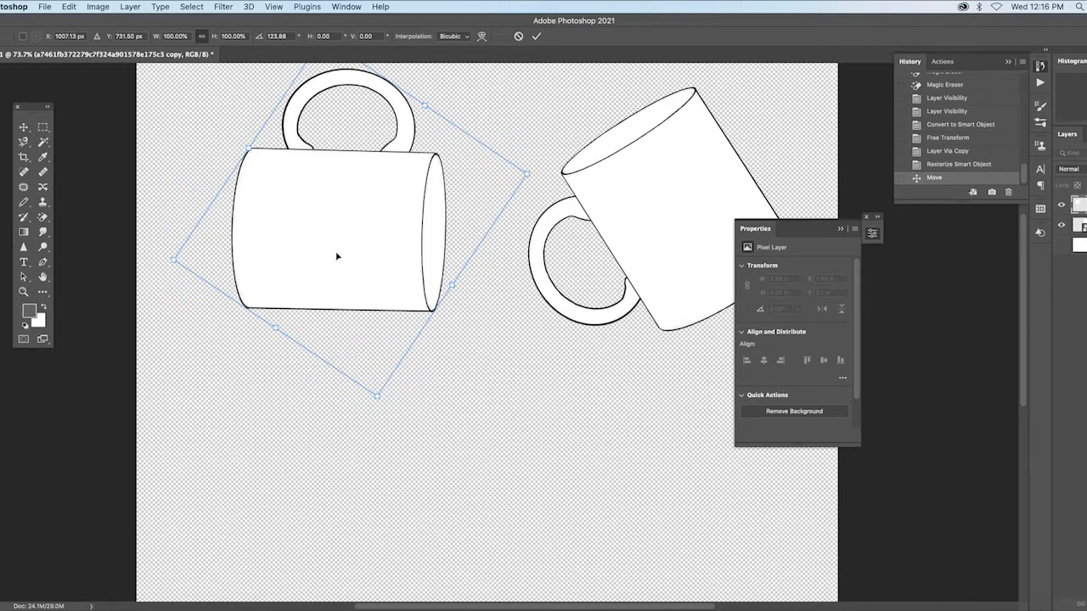
key("Return")
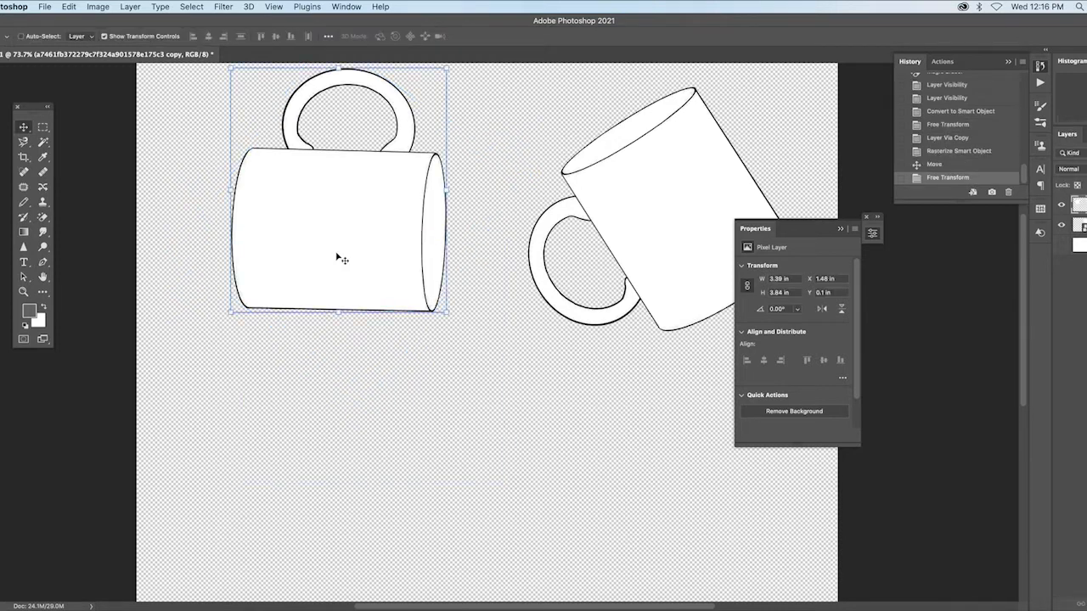
- Duplicate the upper-left mug, rotate the copy about -43.1° and place it just below, overlapping the original's lower edge
key("super+j")
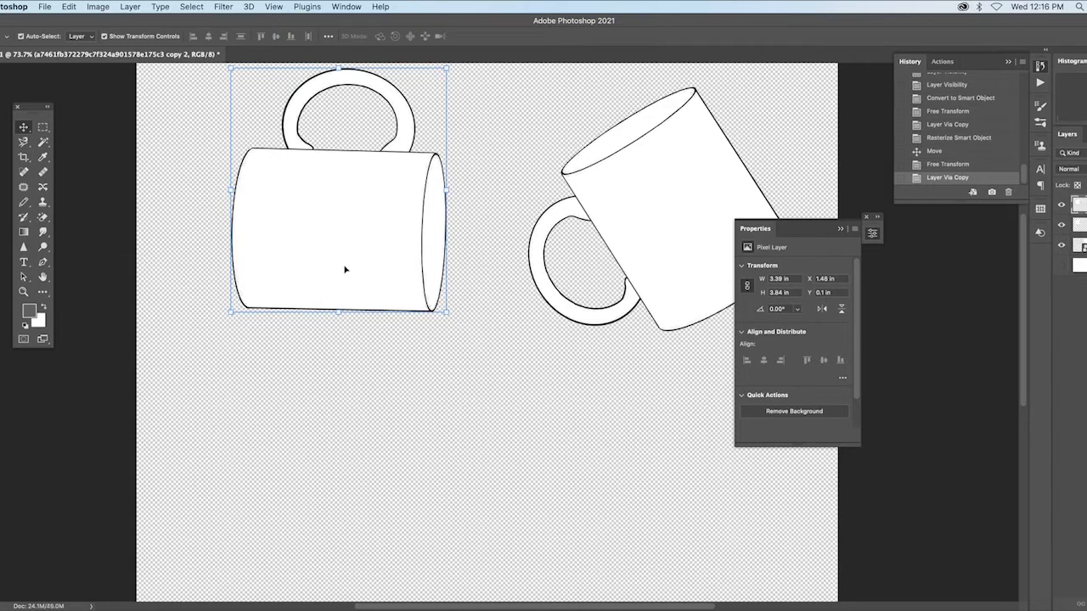
left_click_drag(363, 237, 356, 422)
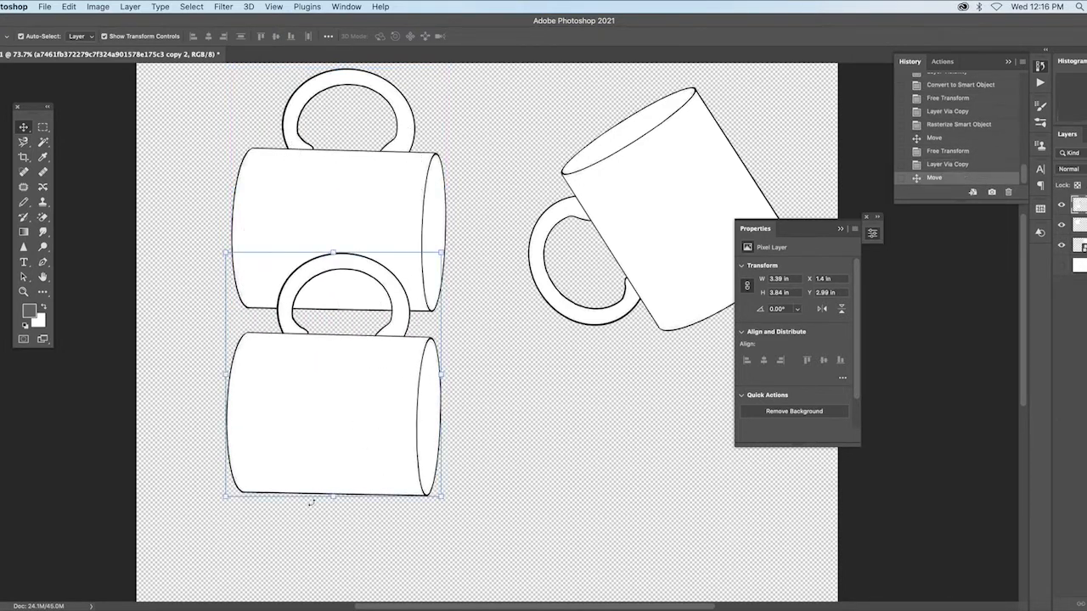
left_click_drag(214, 517, 336, 566)
left_click_drag(365, 446, 323, 426)
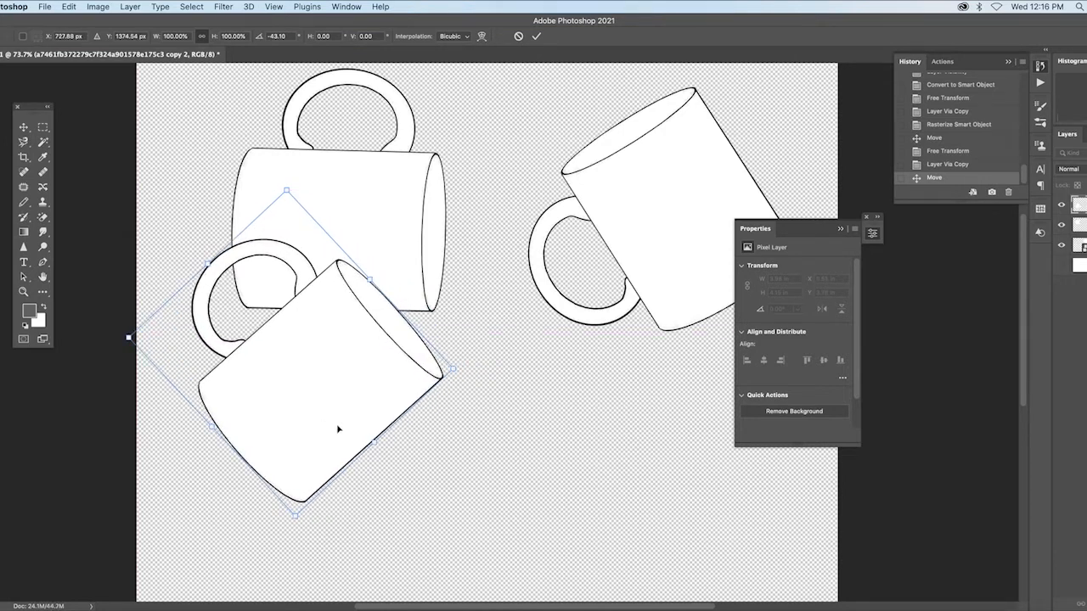
key("Return")
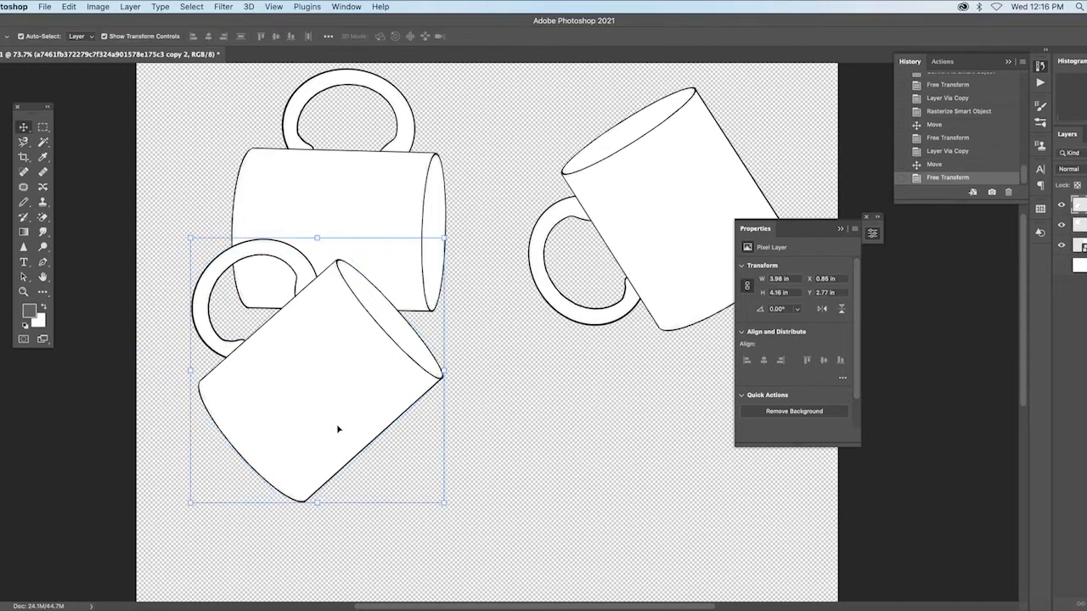
- Duplicate the lower-left mug, flip the copy horizontally and place it to the right, overlapping the original's rim
key("super+j")
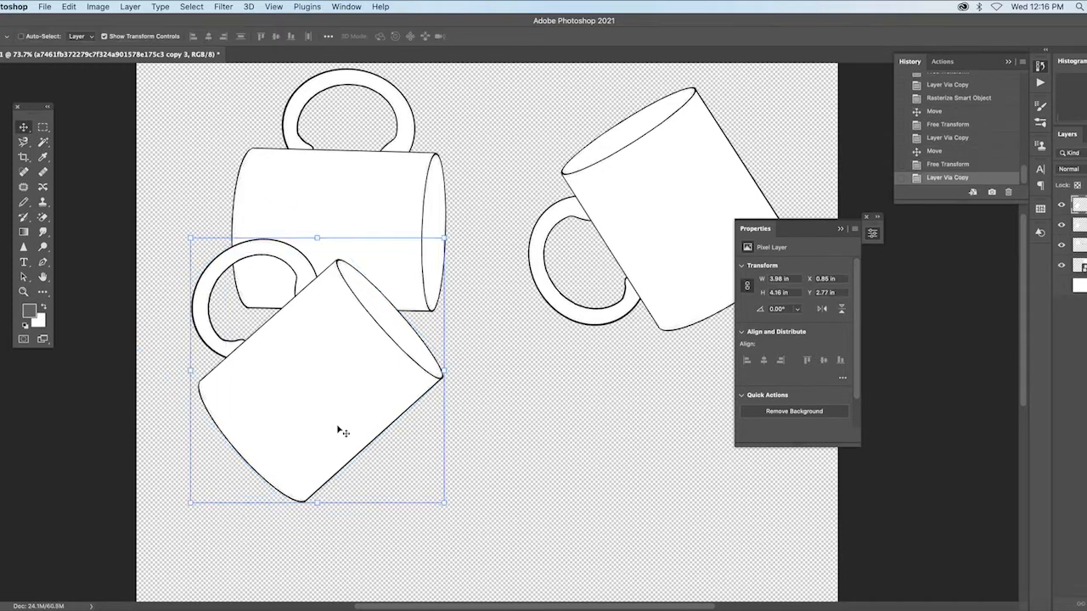
left_click_drag(332, 371, 581, 403)
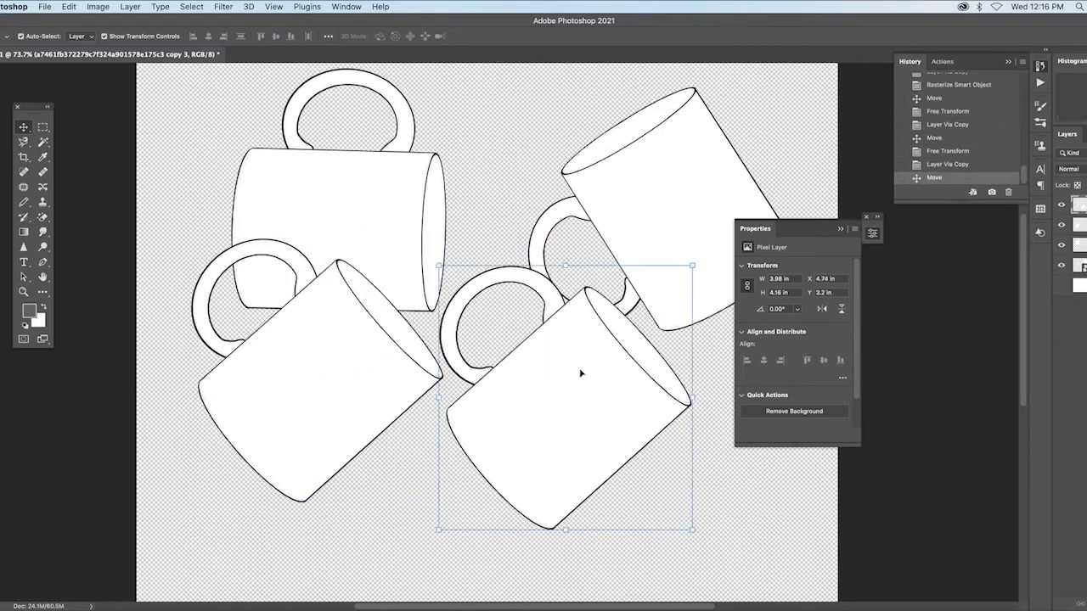
left_click(69, 7)
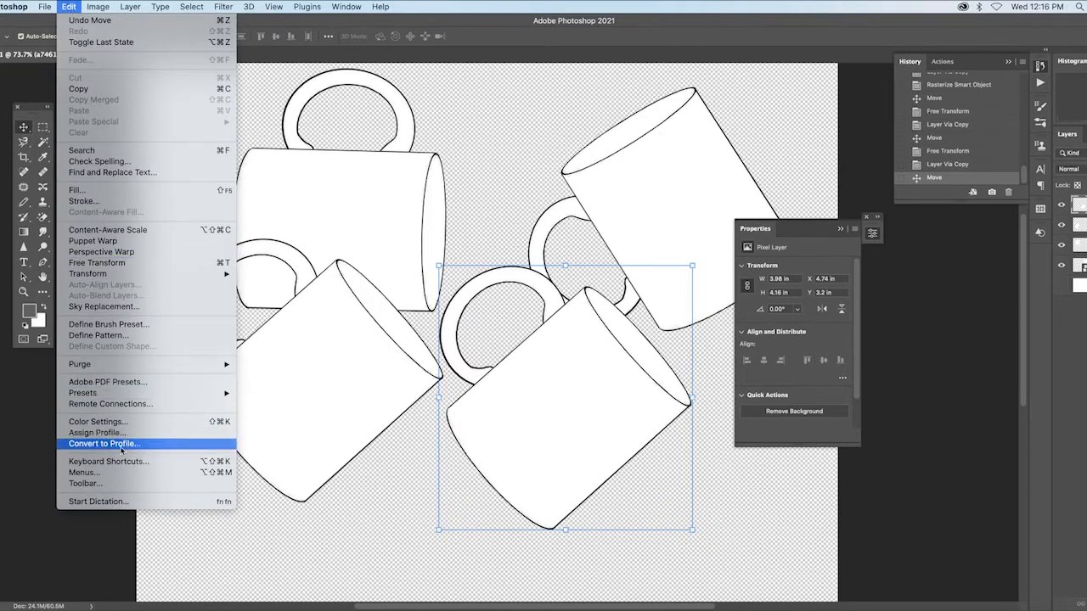
mouse_move(97, 275)
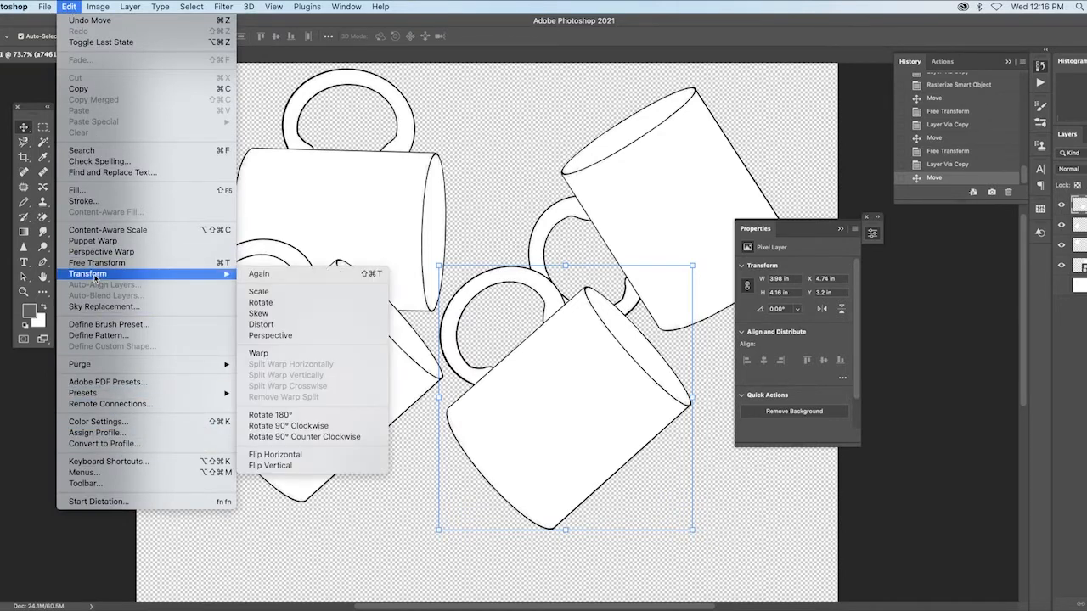
left_click(289, 455)
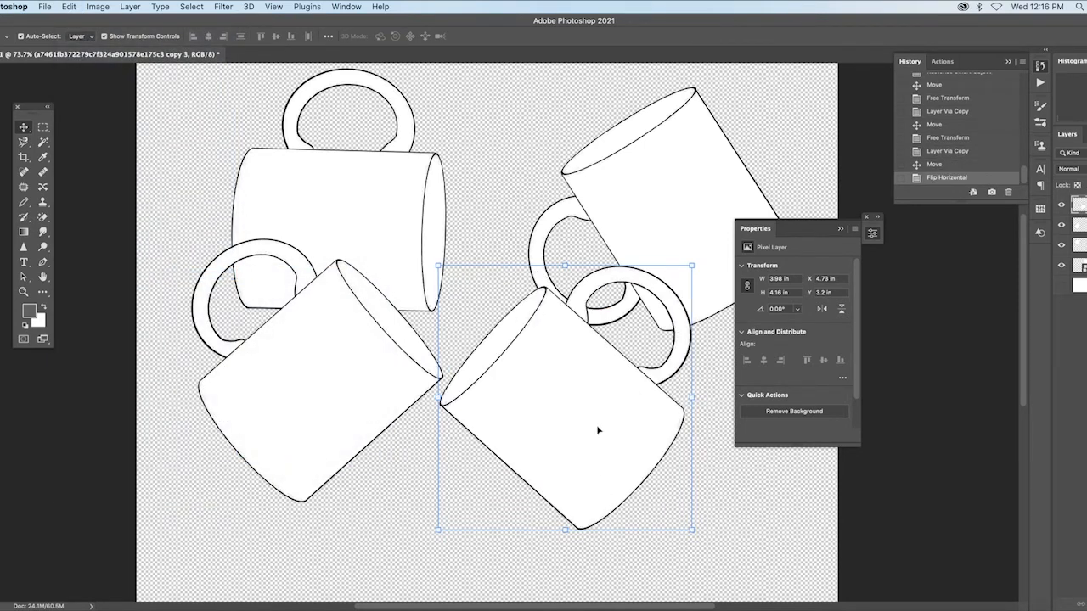
left_click_drag(598, 430, 502, 384)
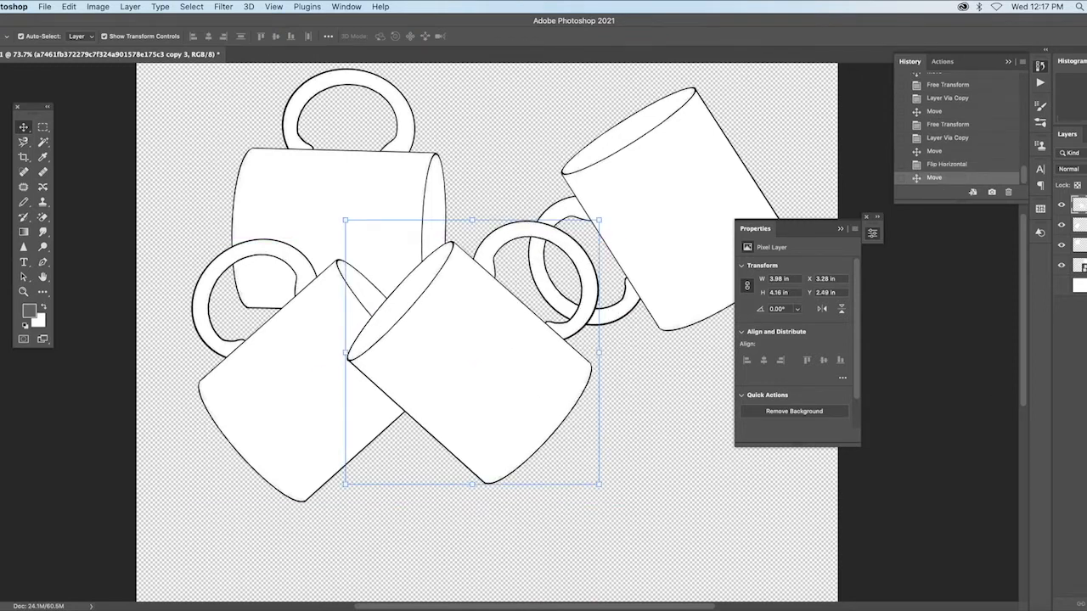
- Duplicate the flipped mug, rotate the copy about 46.4° so it stands upright and place it at the canvas's lower centre
key("super+j")
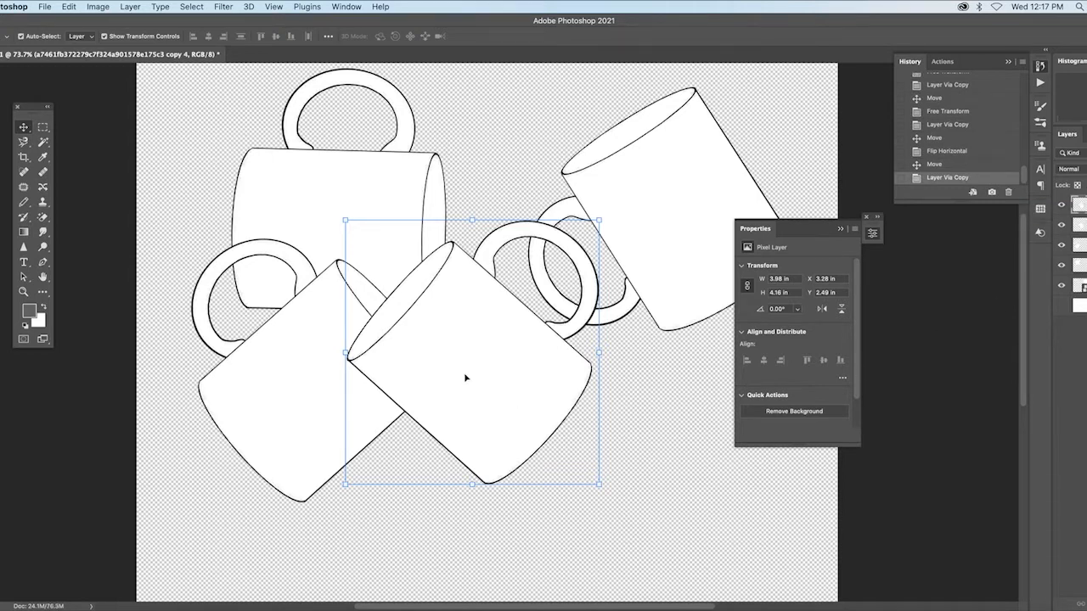
left_click_drag(467, 379, 581, 476)
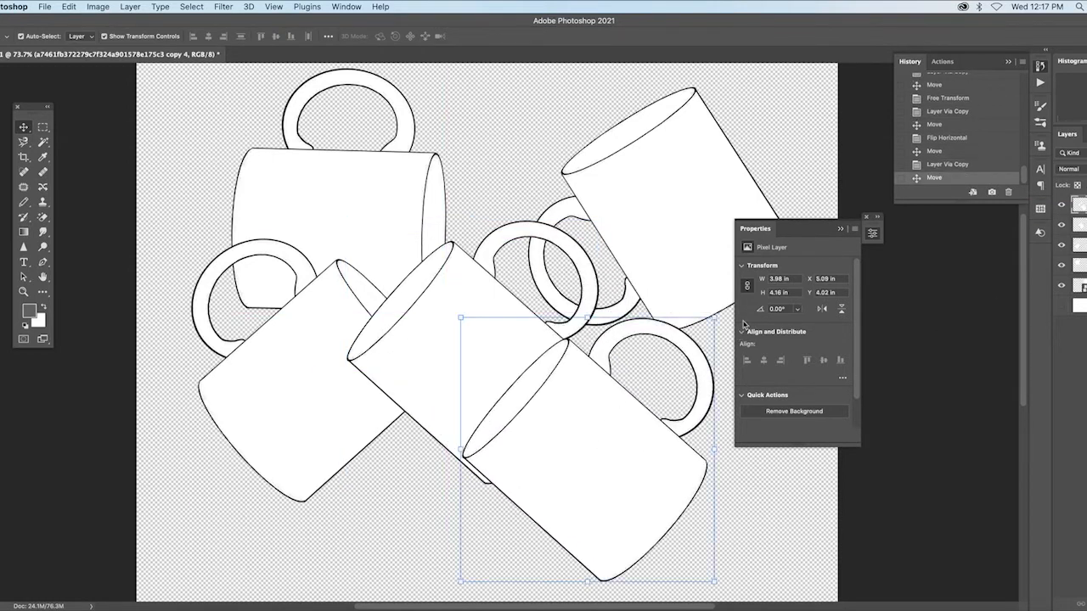
left_click_drag(722, 311, 506, 487)
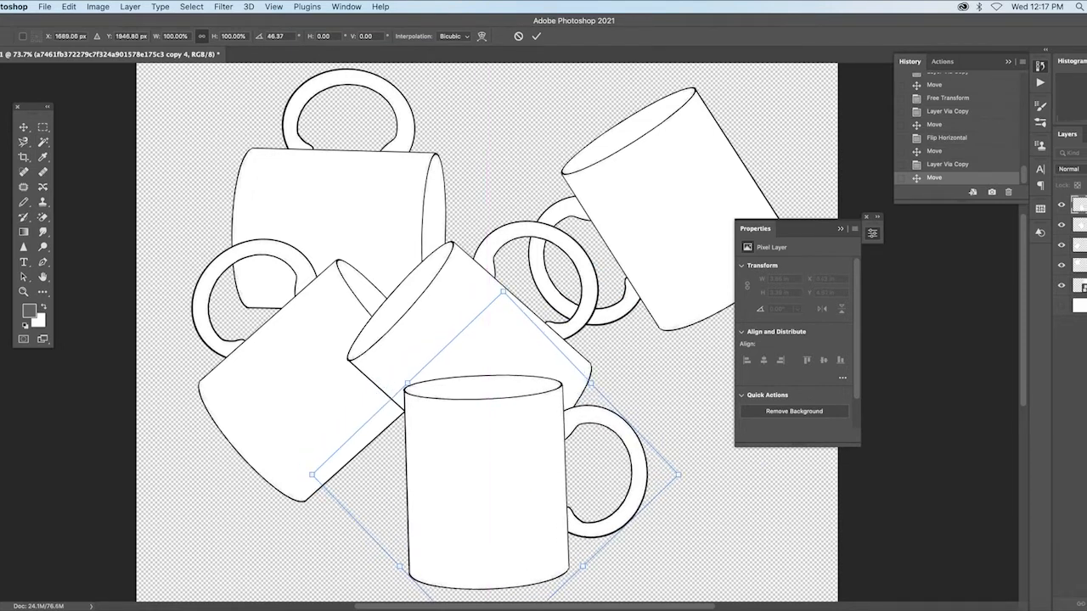
- Move the upper-right mug down and left into the group and stack its layer directly beneath the flipped mug's layer
left_click(661, 209)
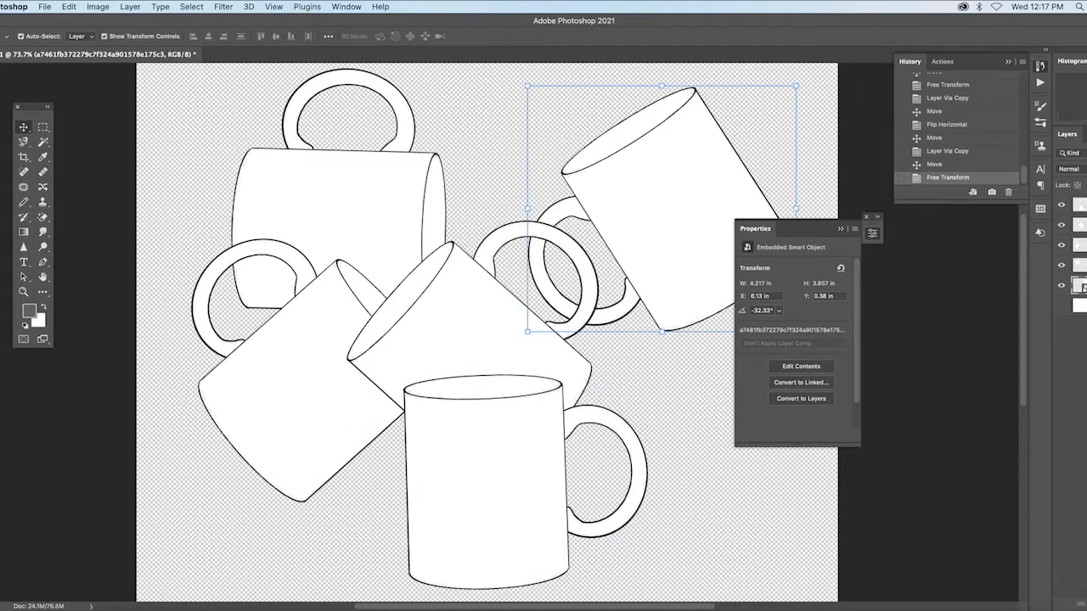
left_click_drag(674, 197, 614, 191)
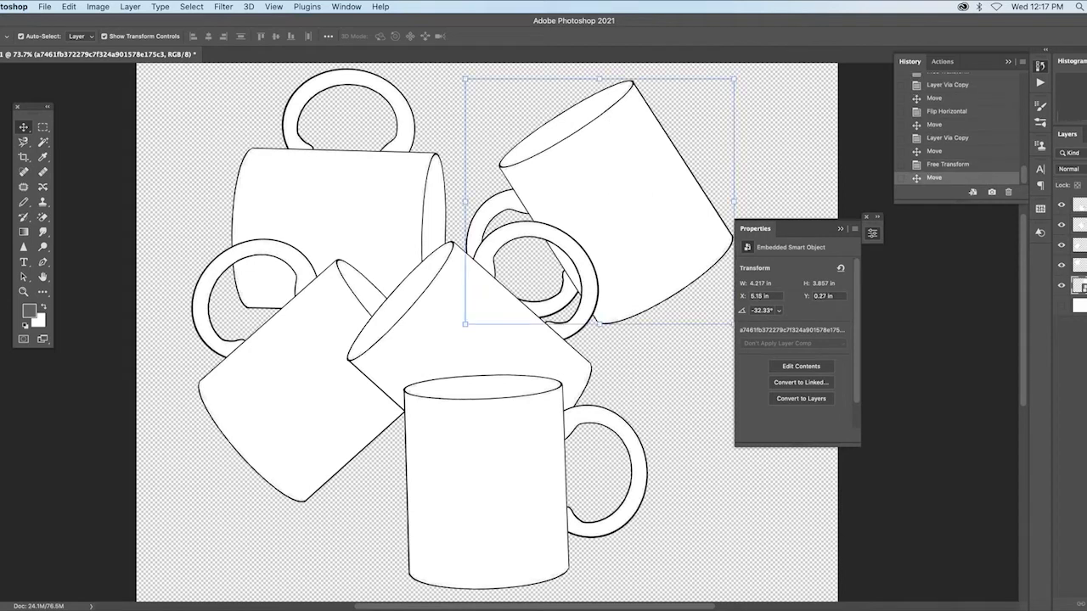
left_click_drag(1075, 284, 1070, 223)
left_click_drag(630, 210, 600, 238)
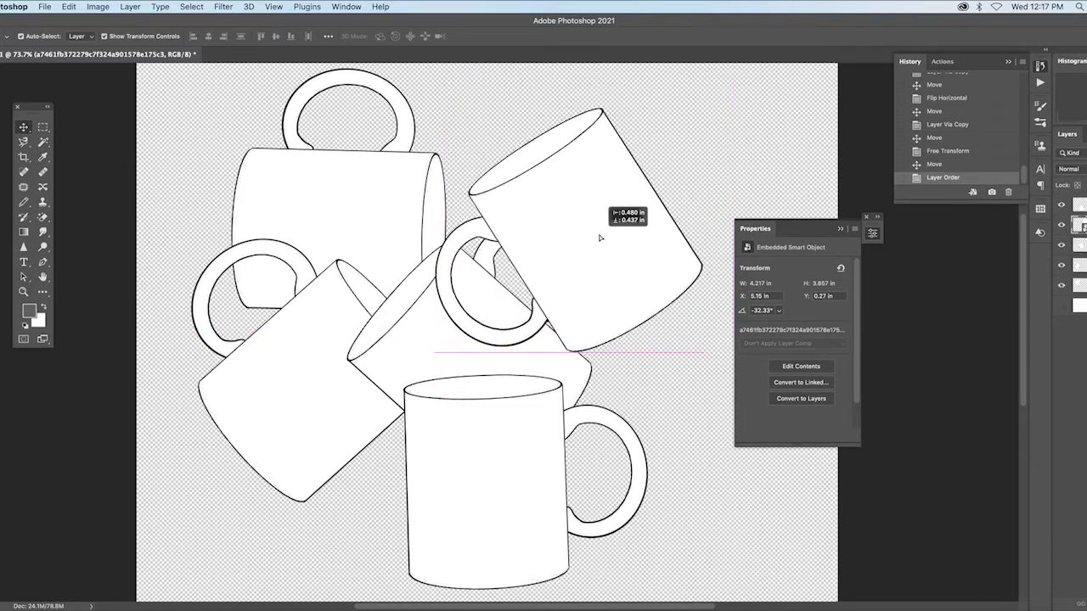
left_click_drag(600, 238, 600, 238)
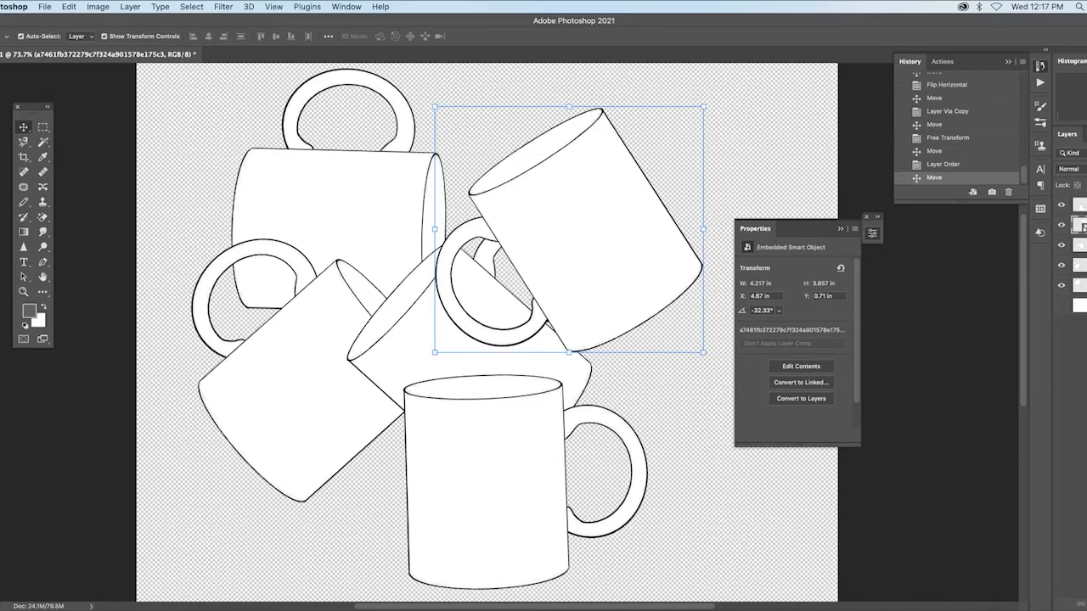
left_click_drag(1080, 246, 1080, 215)
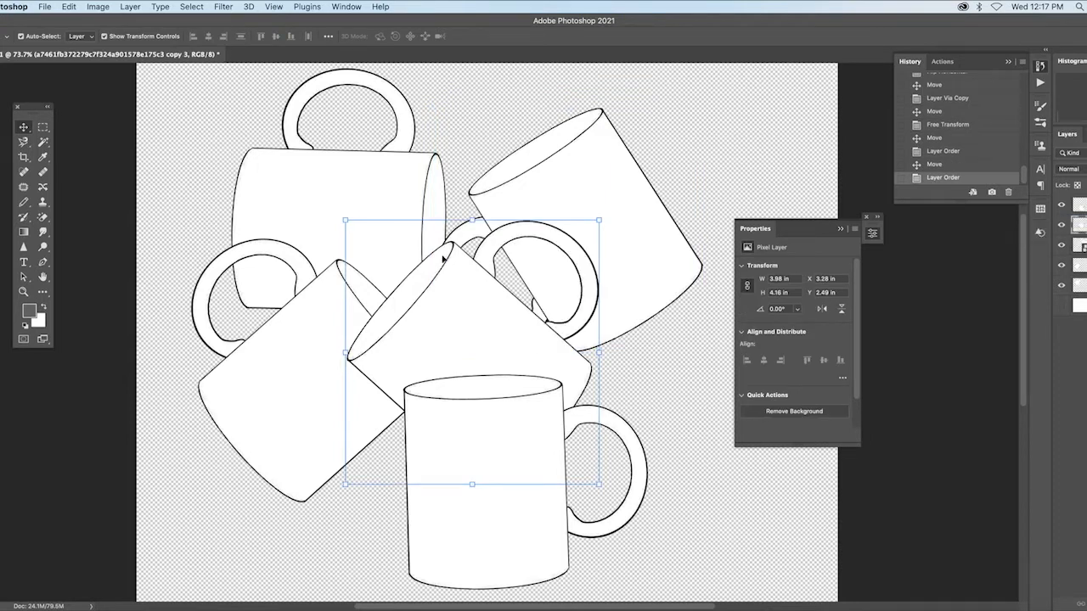
- Crop the empty canvas on both sides so the left and right edges sit close to the mug group
left_click(25, 159)
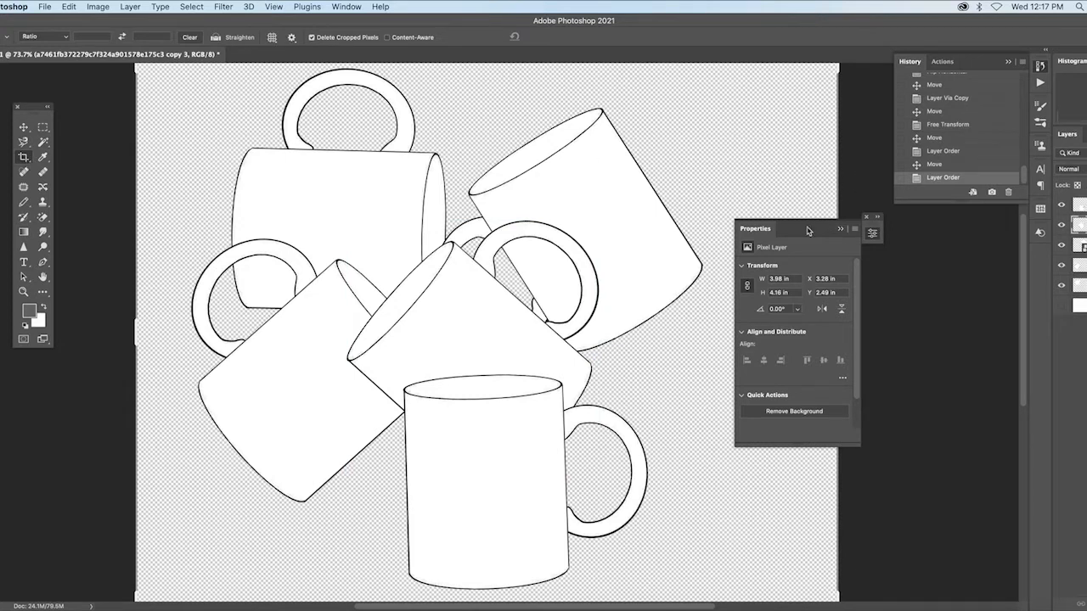
left_click(841, 231)
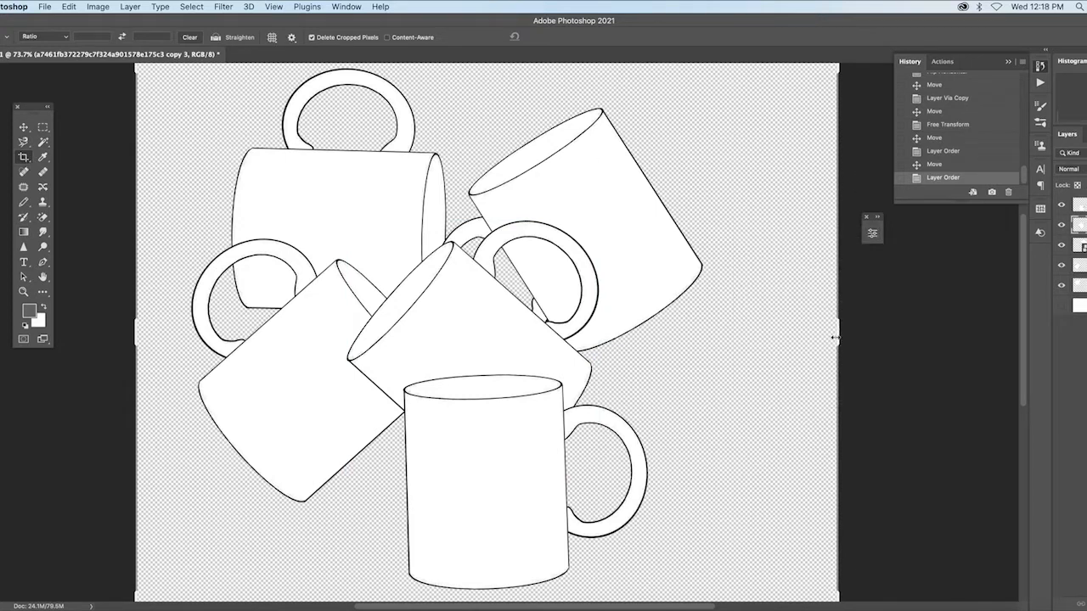
left_click(809, 343)
left_click_drag(762, 341, 777, 333)
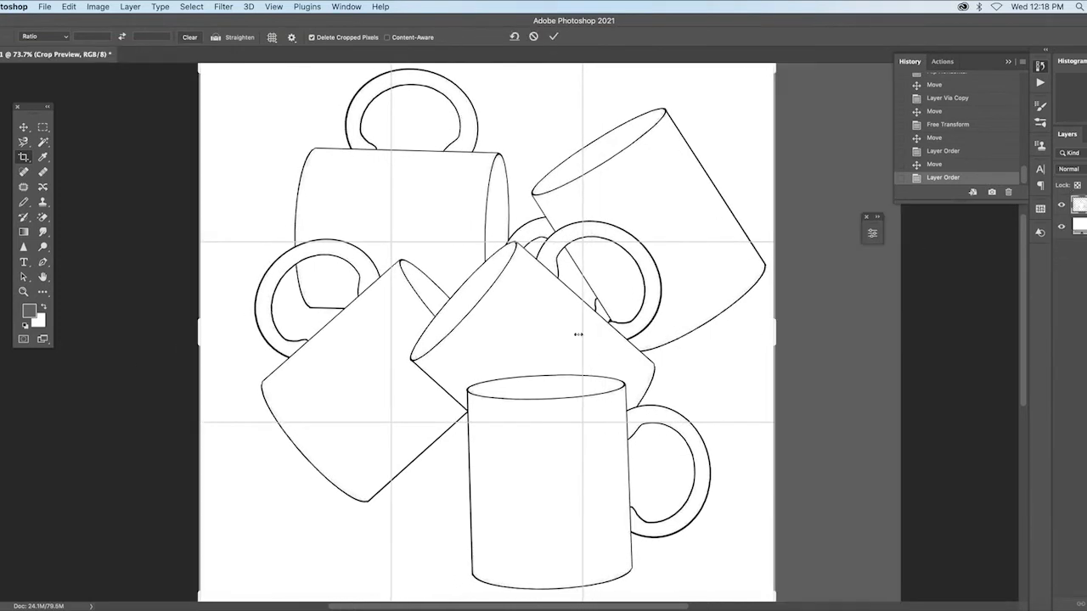
left_click_drag(201, 328, 219, 328)
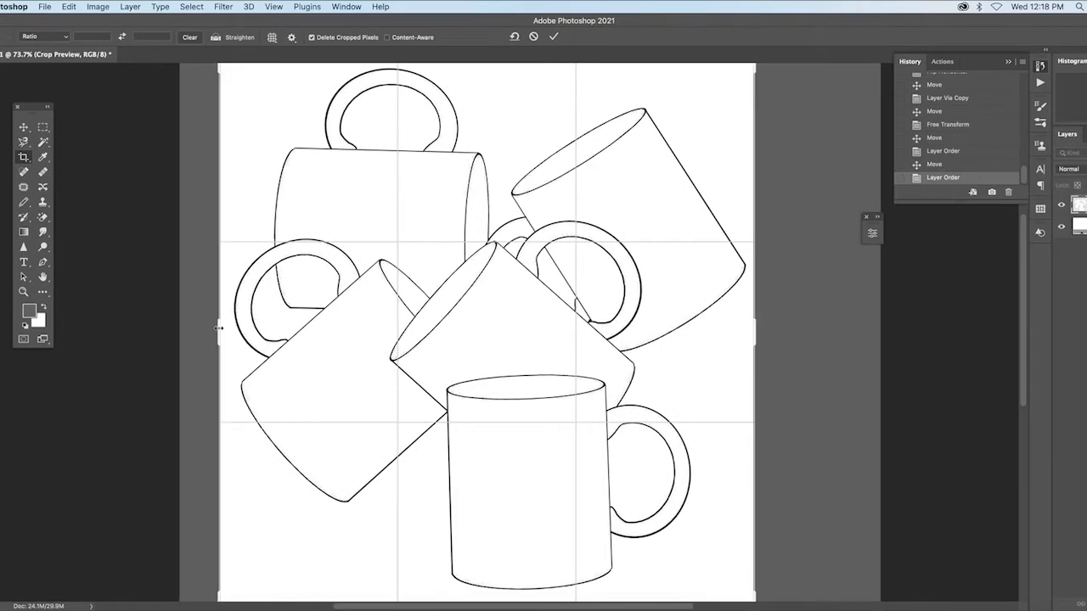
key("Return")
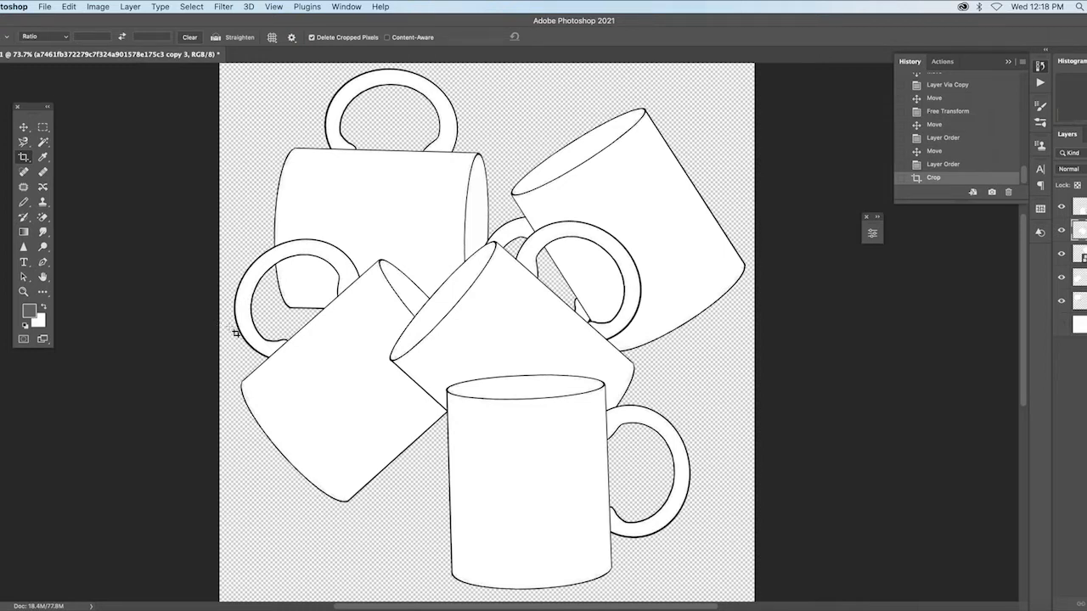
- Rasterize the upper-right mug's smart object, then select the front upright mug's layer
left_click(1079, 253)
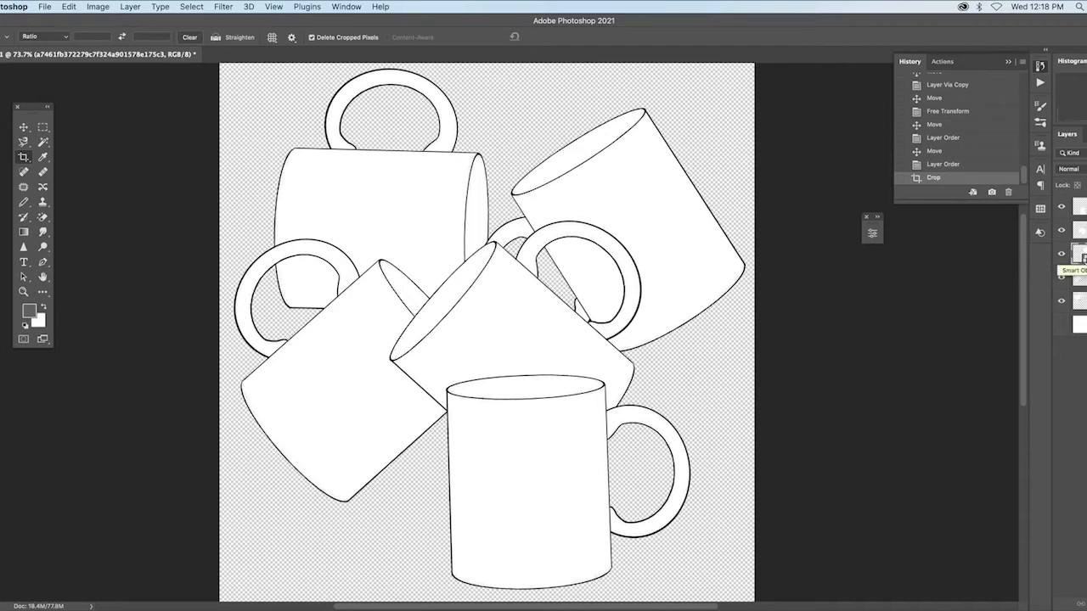
left_click(129, 7)
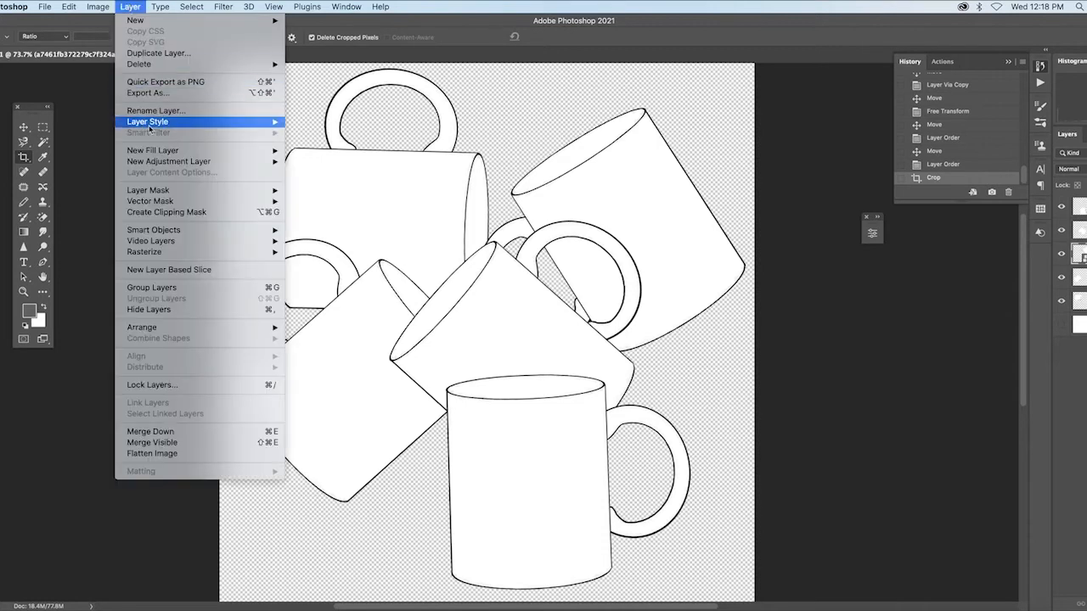
mouse_move(171, 254)
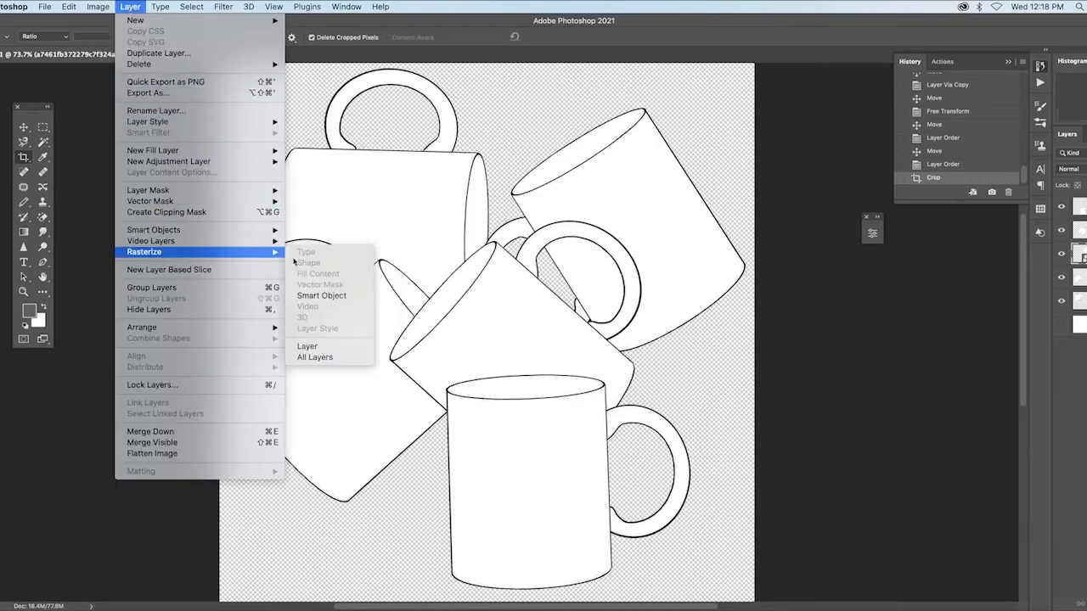
left_click(331, 296)
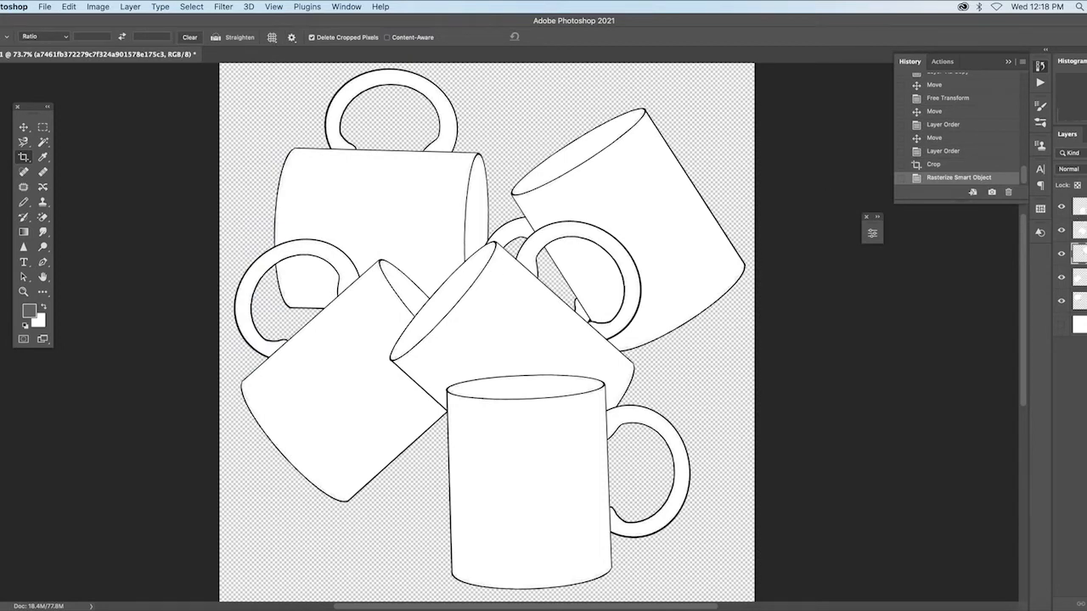
left_click(1076, 206)
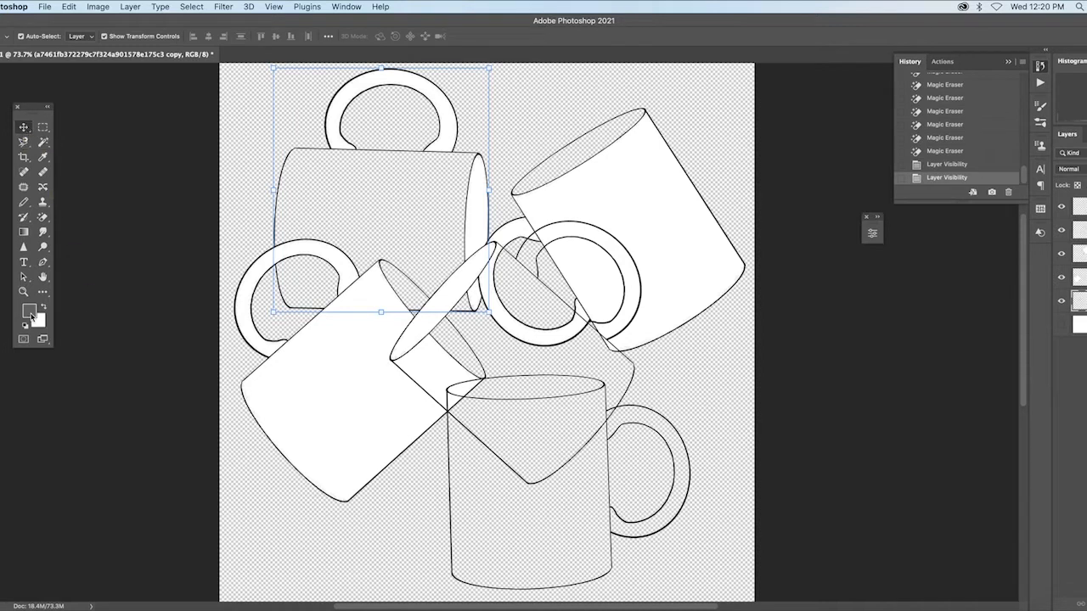
- Set the foreground colour to pure green, RGB 0, 255, 0
left_click(30, 313)
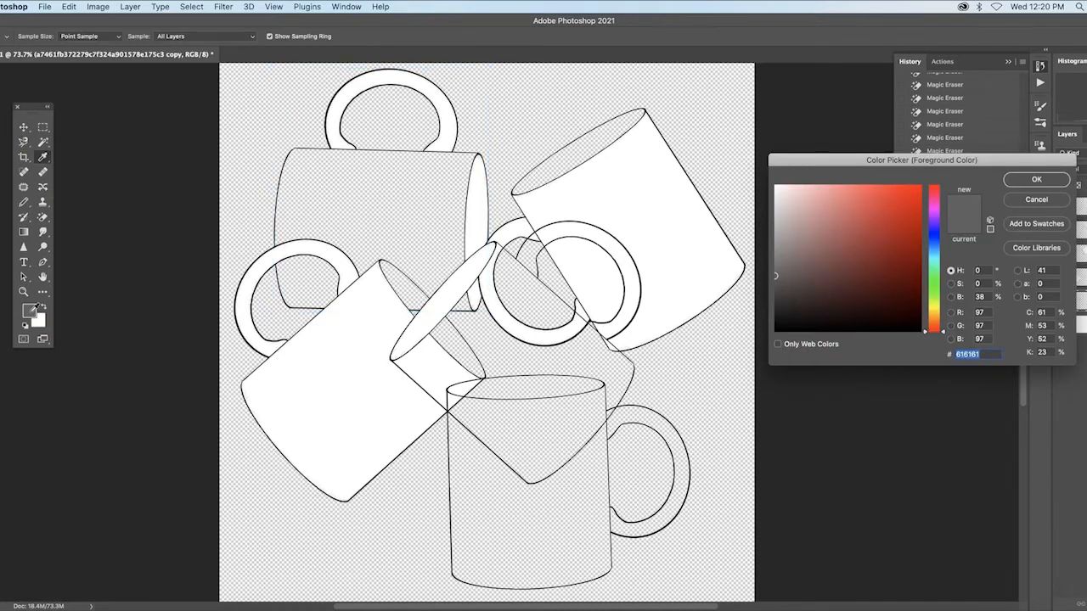
left_click(987, 327)
type("255")
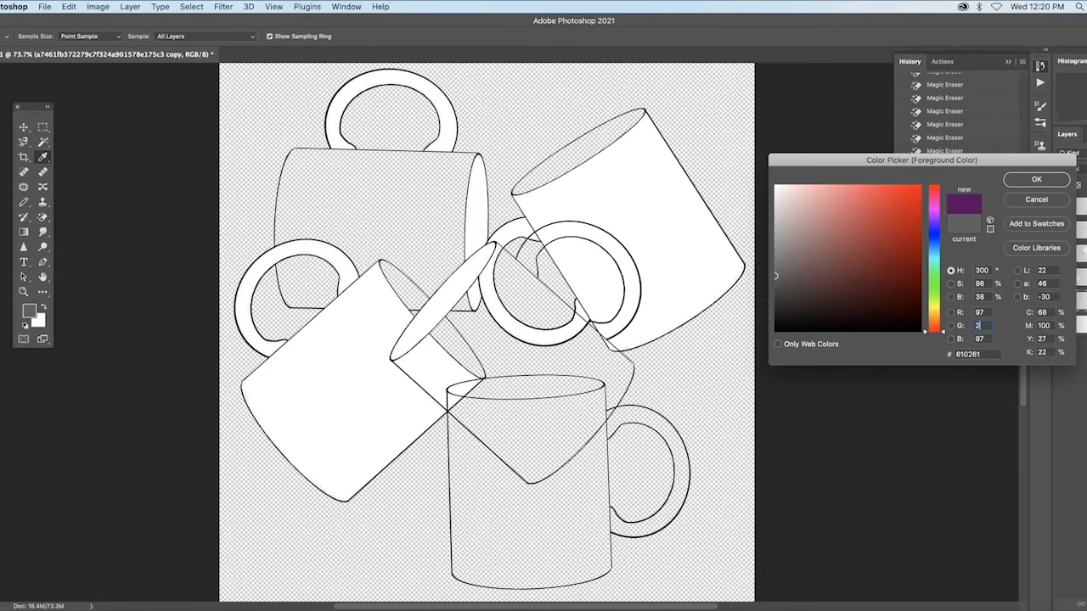
left_click(983, 312)
type("0")
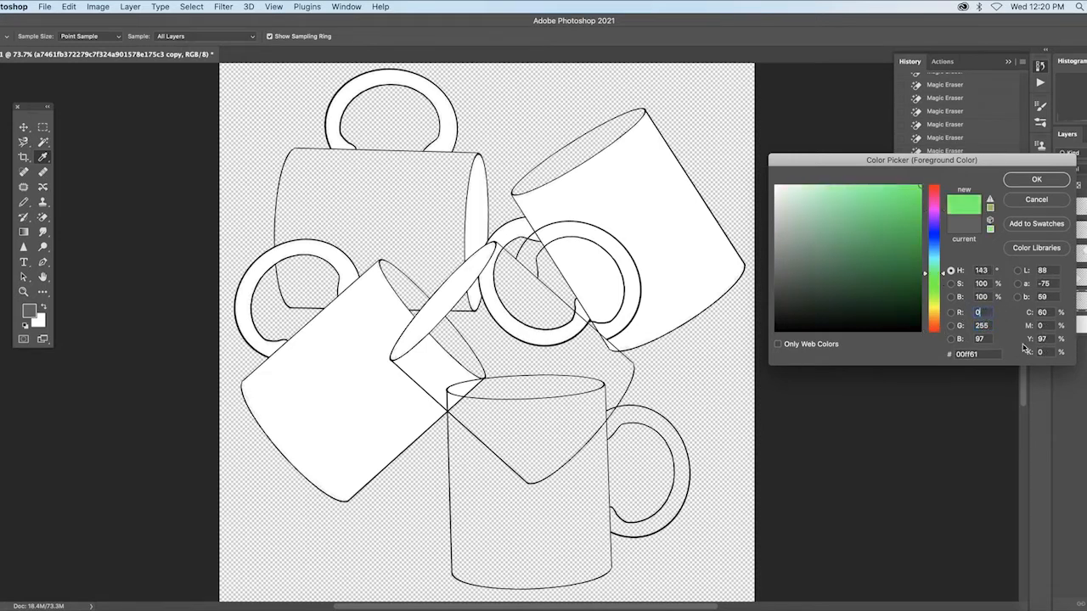
left_click(984, 338)
type("0")
left_click(1038, 180)
key("v")
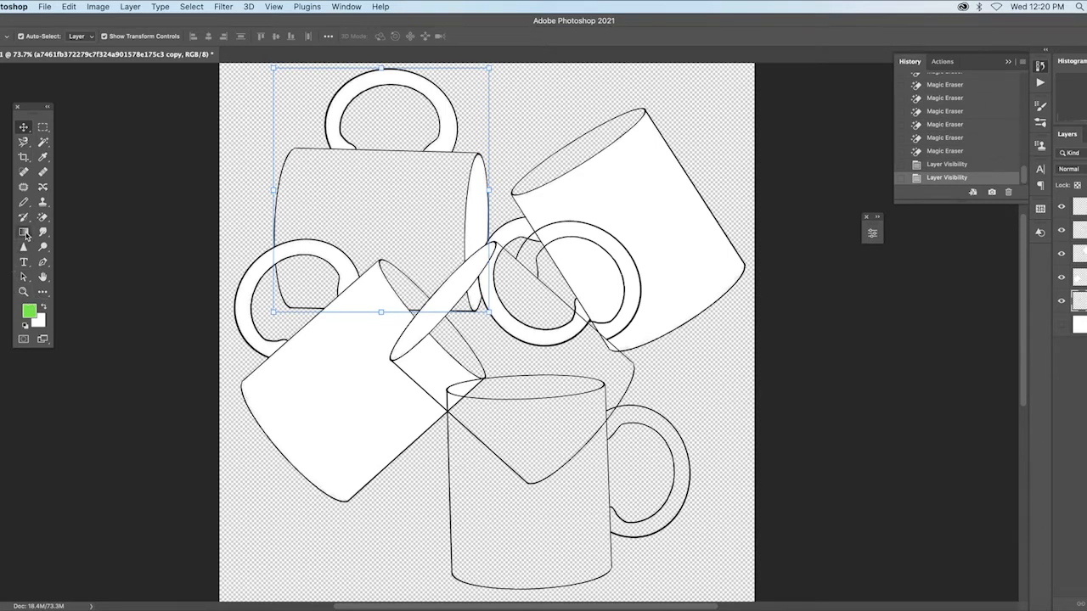
- Open the Gradient tool's gradient for editing and load the Lime Green preset
left_click(26, 235)
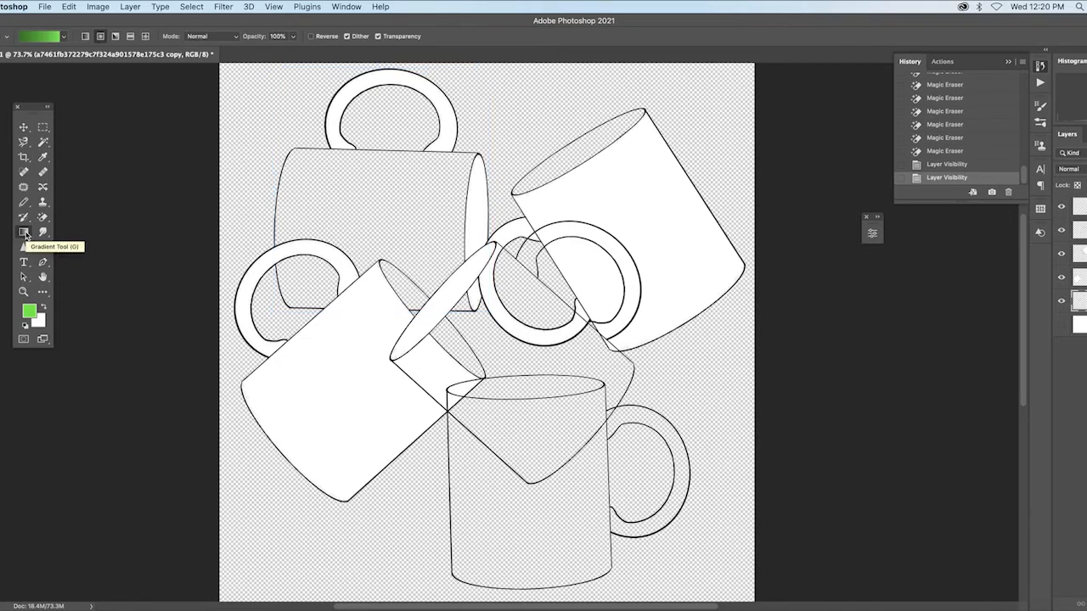
left_click(40, 38)
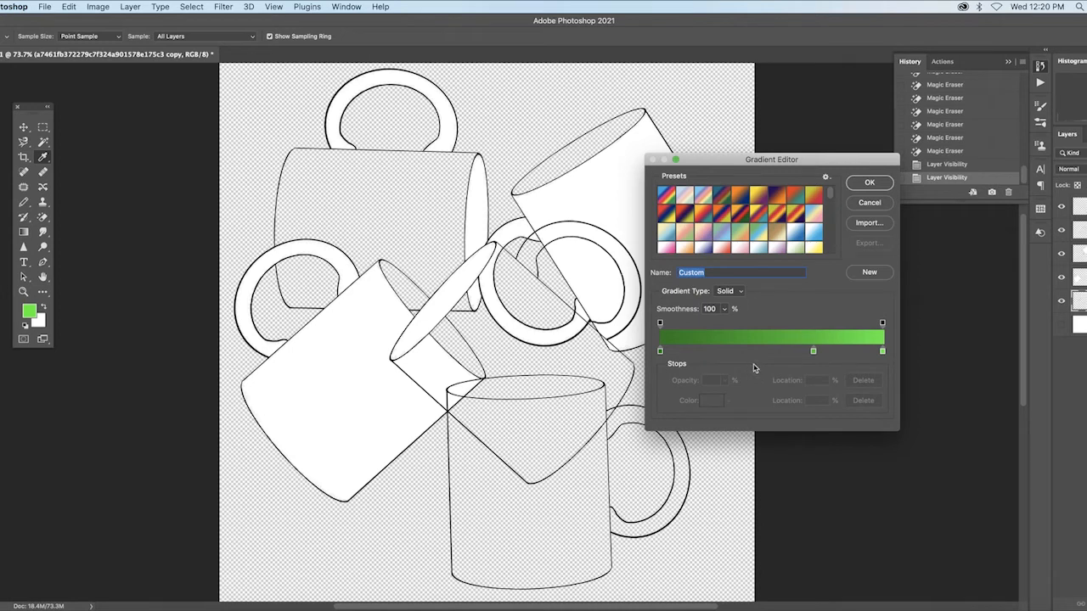
left_click_drag(814, 351, 821, 469)
left_click(796, 249)
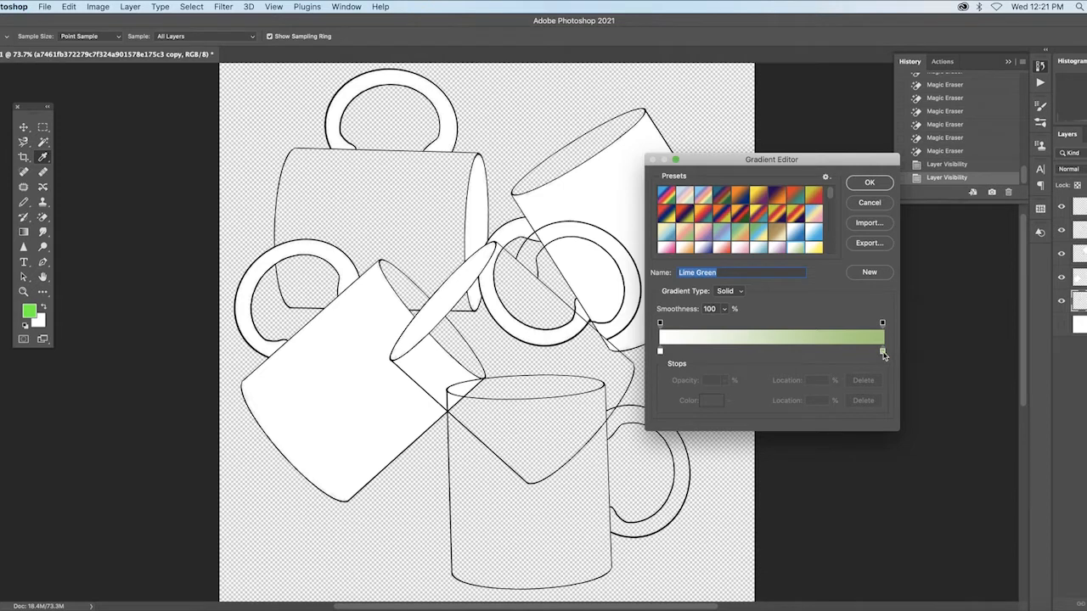
- Set the gradient's end colour stop at 100% to the foreground green, 00ff00
left_click(882, 351)
left_click(714, 401)
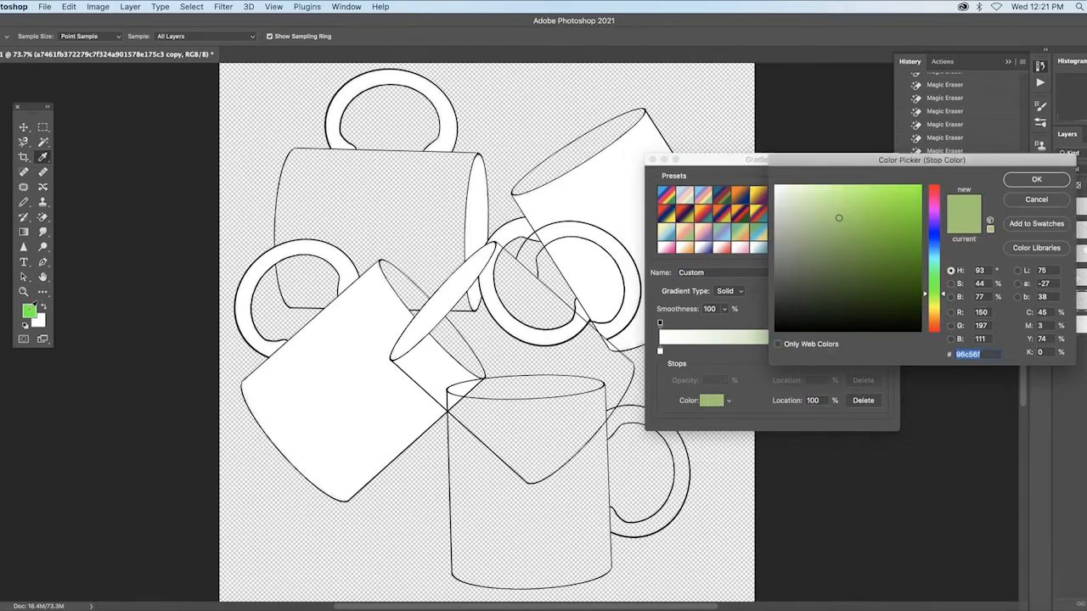
left_click(31, 309)
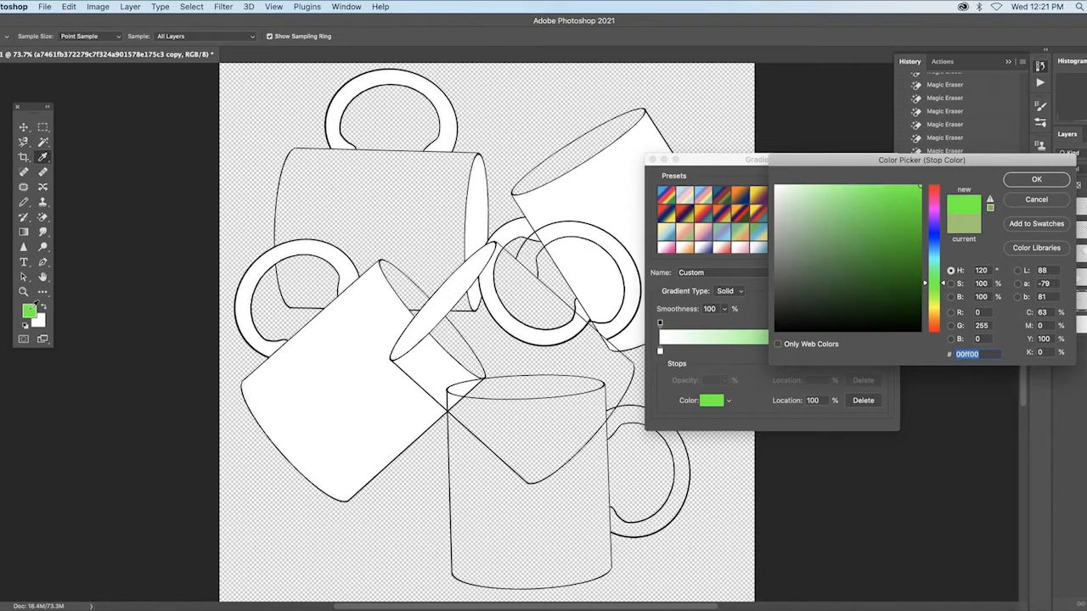
left_click(1049, 186)
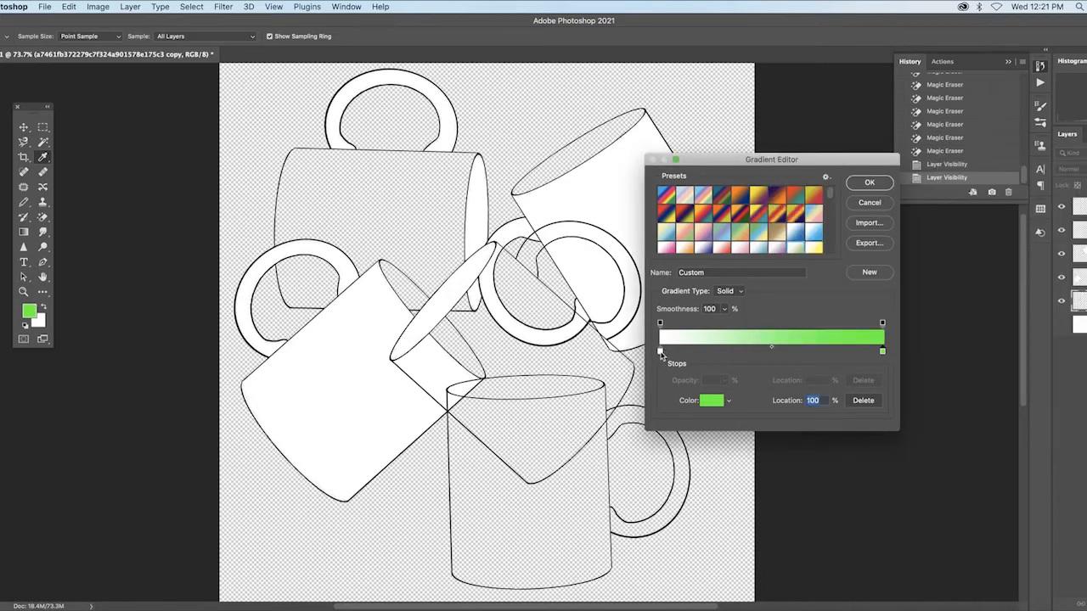
- Set the gradient's start colour stop at 0% to dark green 288a28, accept the gradient, and choose the linear style
left_click(661, 351)
left_click(713, 401)
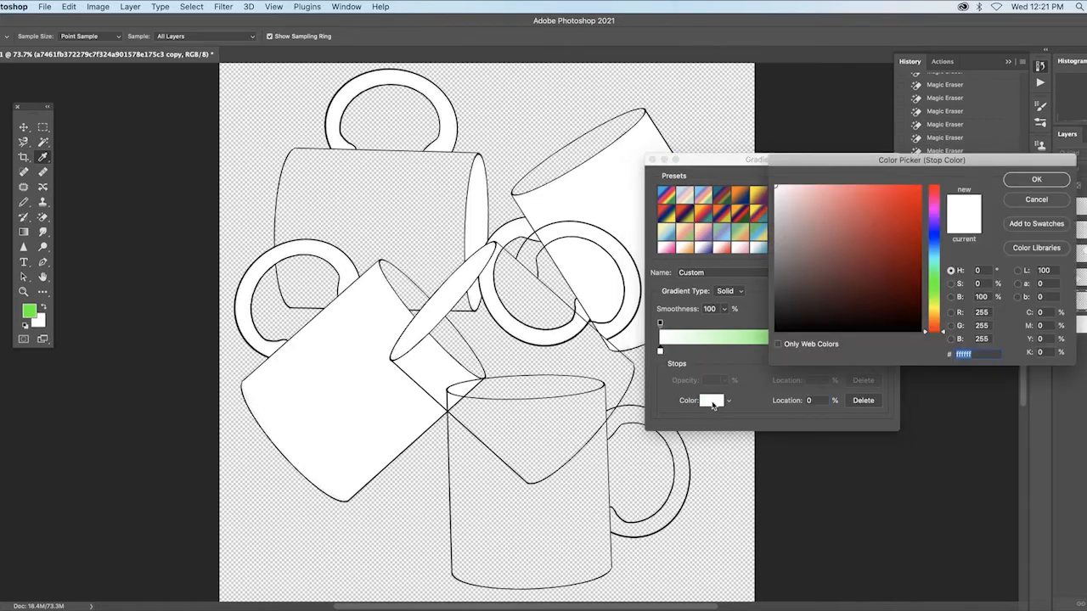
left_click(31, 310)
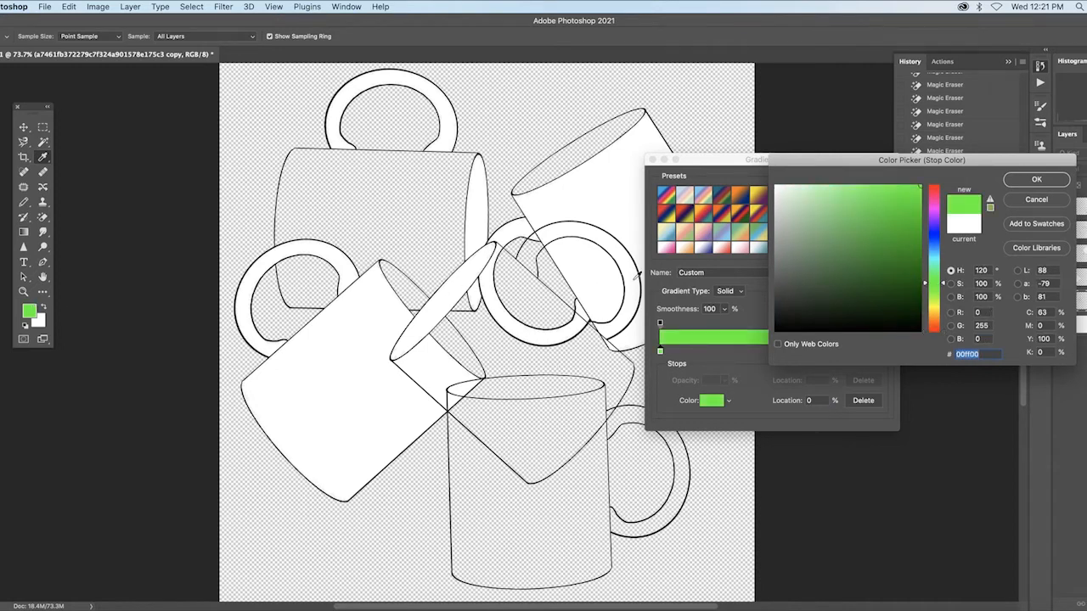
left_click(852, 250)
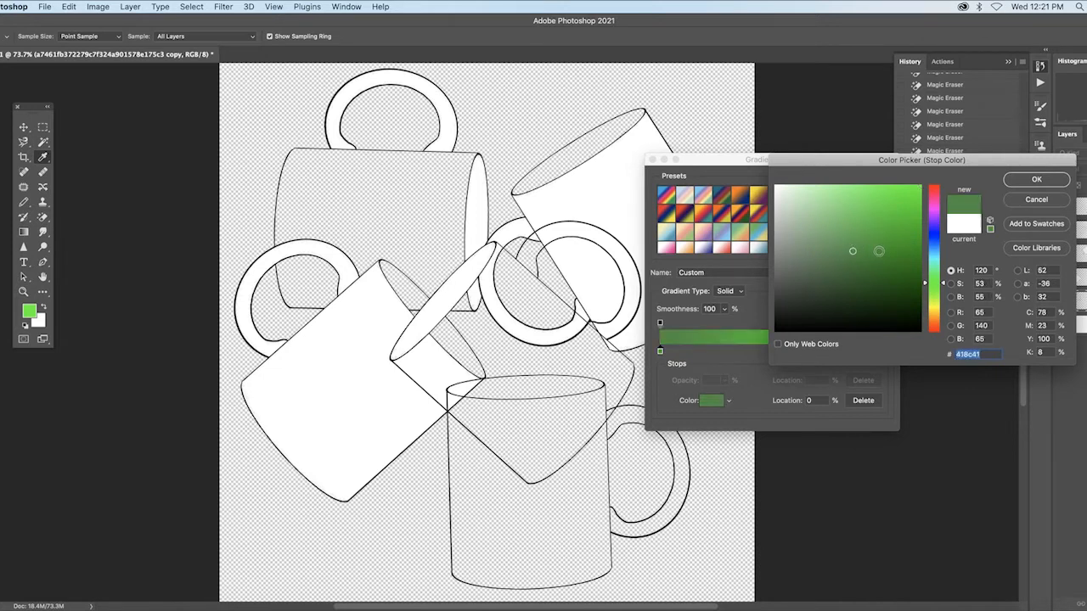
left_click(879, 252)
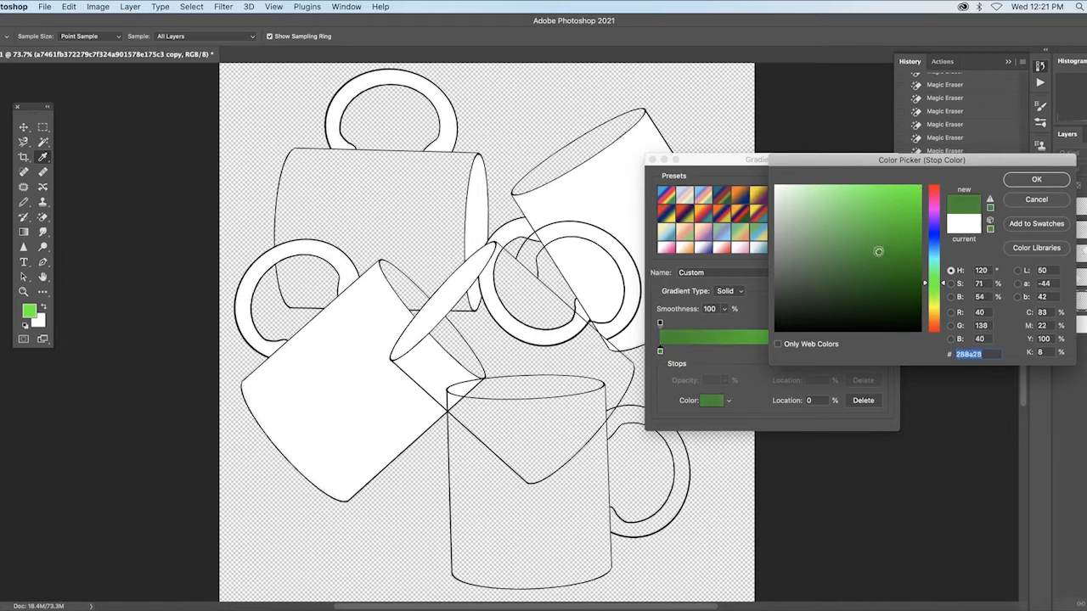
left_click(1038, 180)
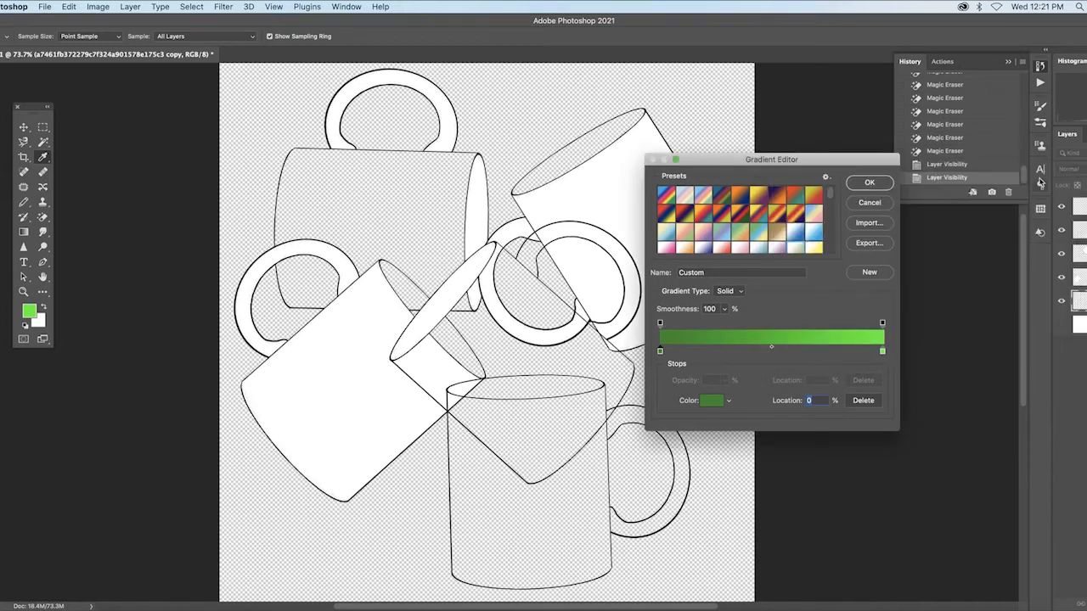
left_click(870, 183)
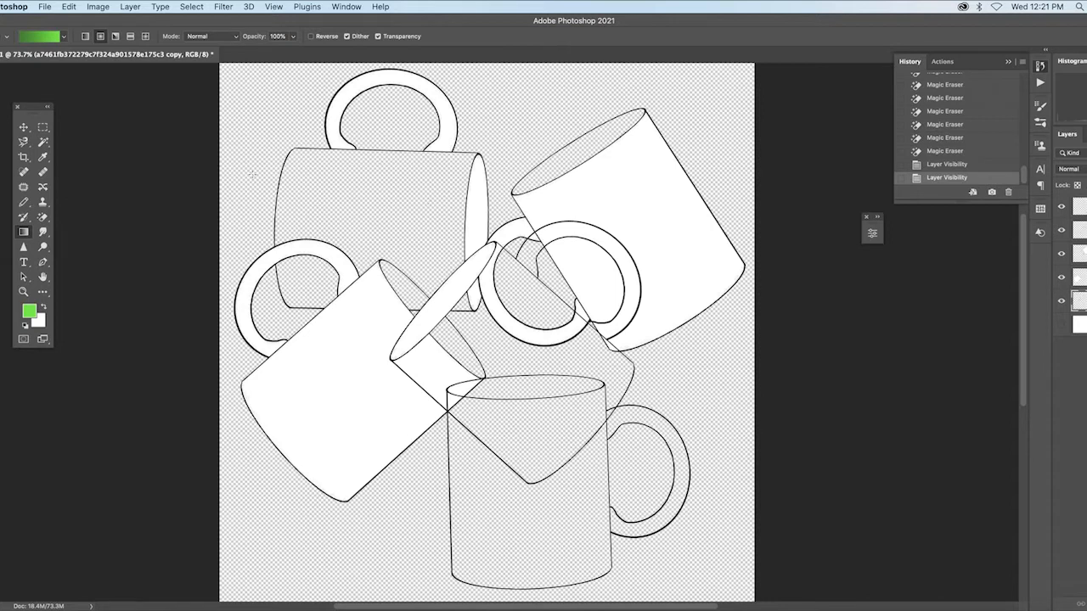
left_click(85, 37)
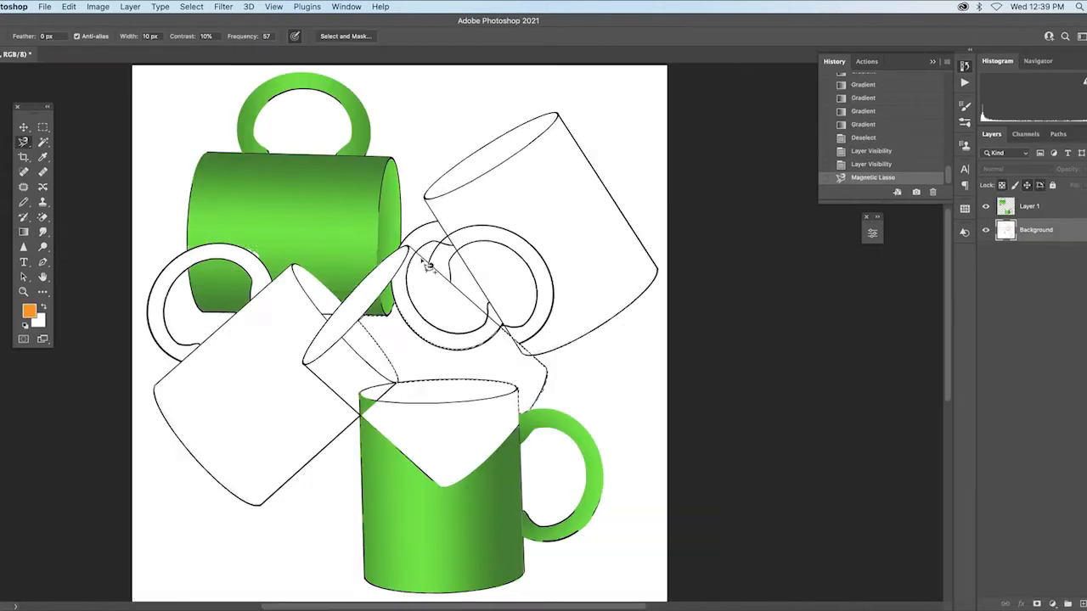
- Add the part of the middle mug's body inside the overlapping handle ring to the selection, and make Layer 1 active
mouse_move(413, 260)
left_mouse_down()
mouse_move(420, 315)
mouse_move(450, 341)
mouse_move(497, 337)
left_mouse_up()
left_click(423, 259)
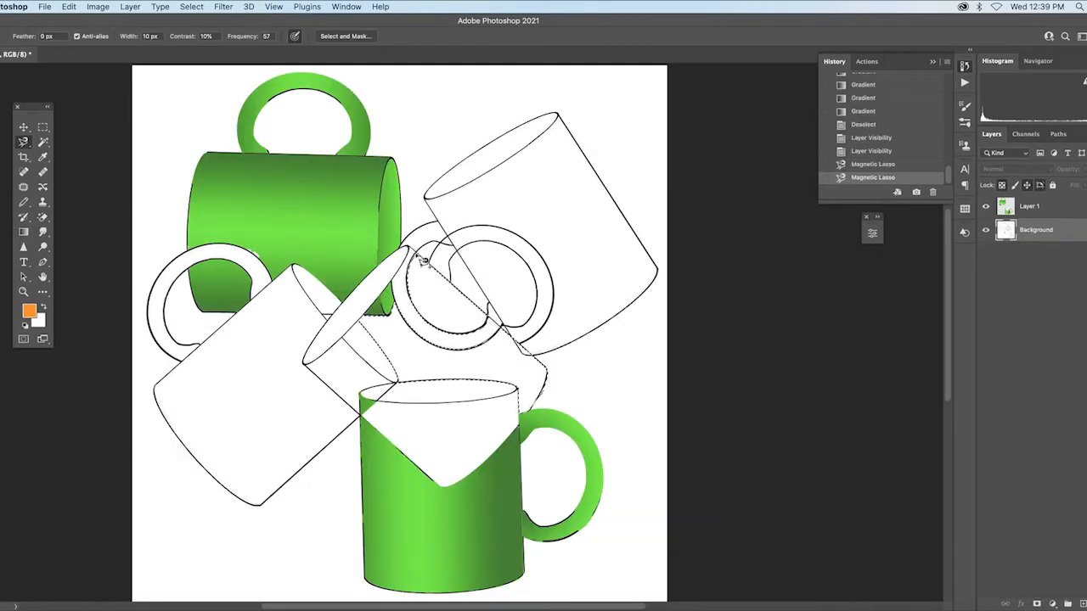
left_click(1073, 212)
- Build an orange gradient with a darker orange start stop and the orange ff8900 end stop at 96%
left_click(29, 311)
left_click(1044, 177)
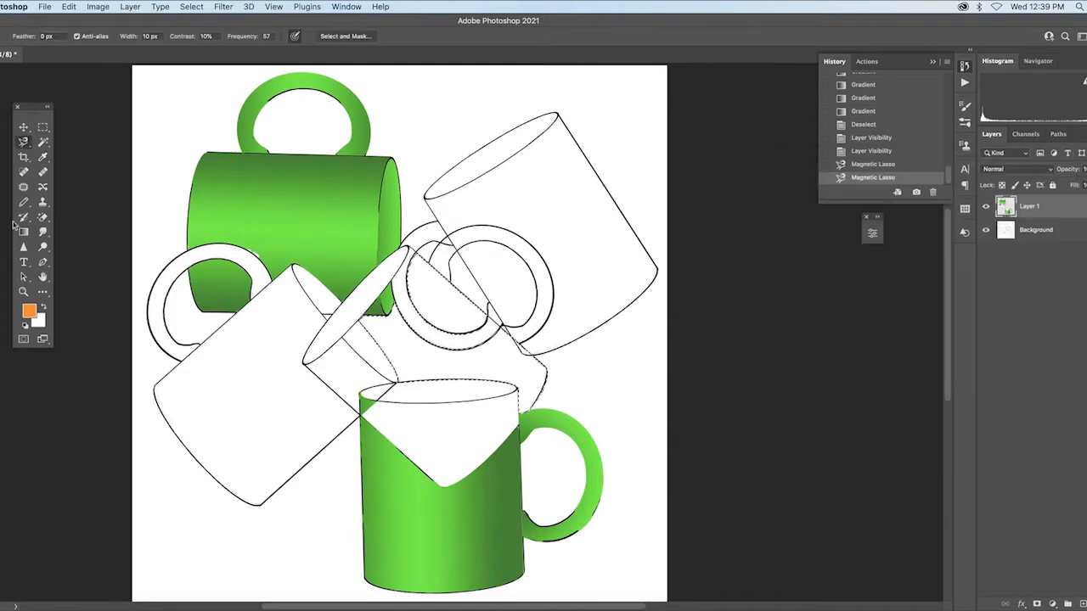
left_click(24, 232)
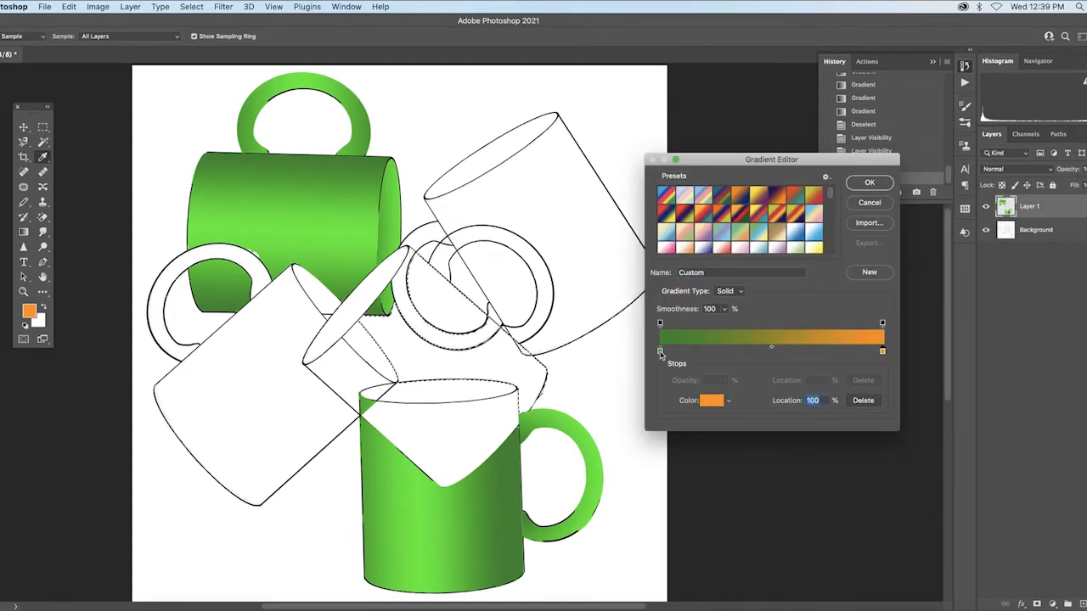
double_click(660, 351)
left_click(933, 319)
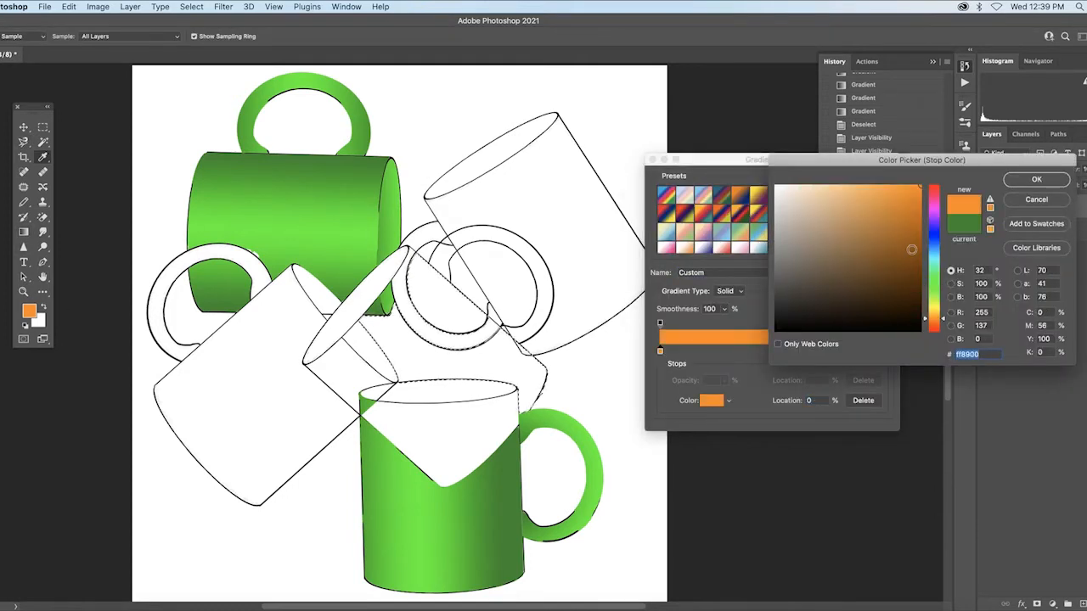
left_click(903, 198)
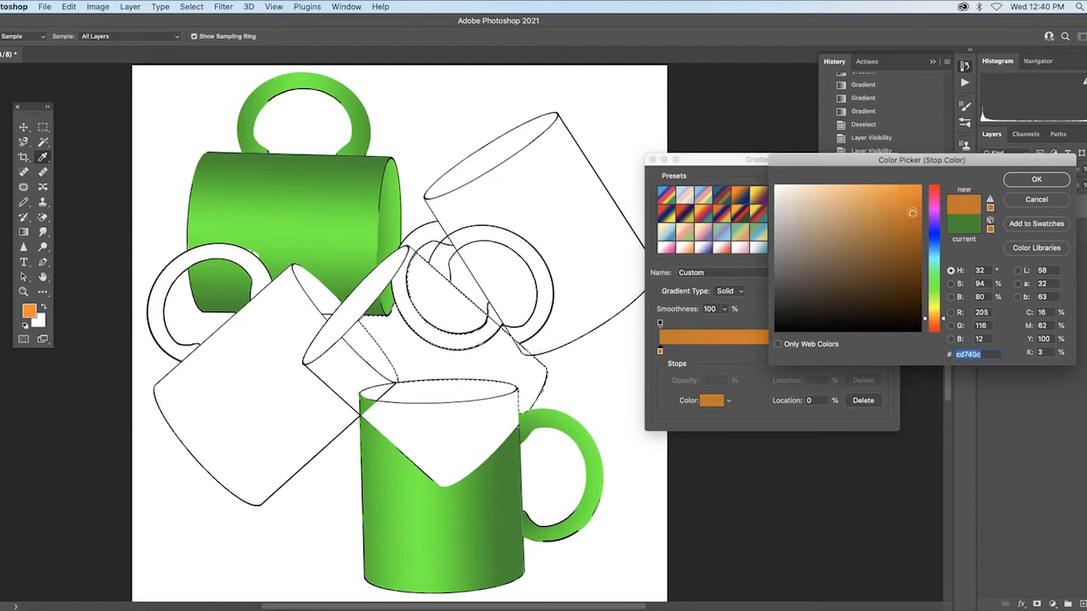
key("Return")
left_click(870, 183)
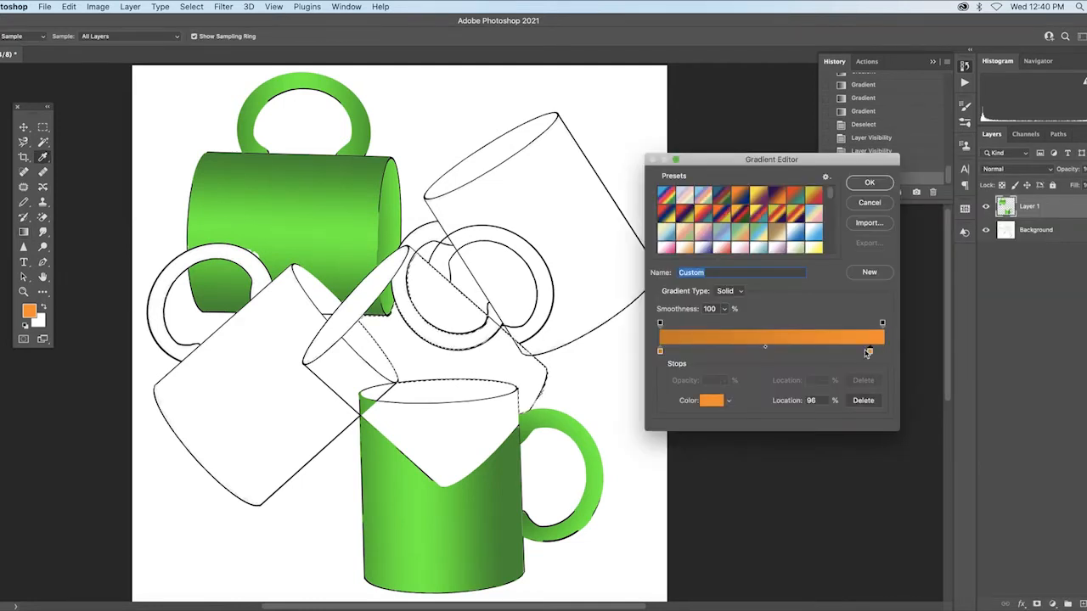
left_click(761, 351)
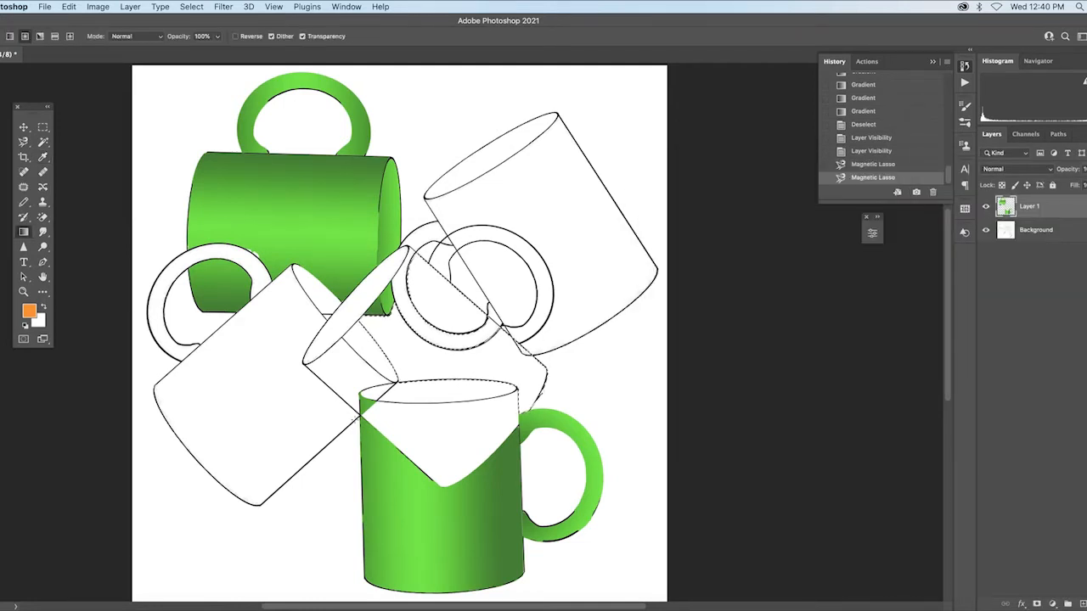
- Fill the selected middle mug body with a reflected orange gradient and deselect
left_click(54, 35)
left_click_drag(490, 298, 491, 298)
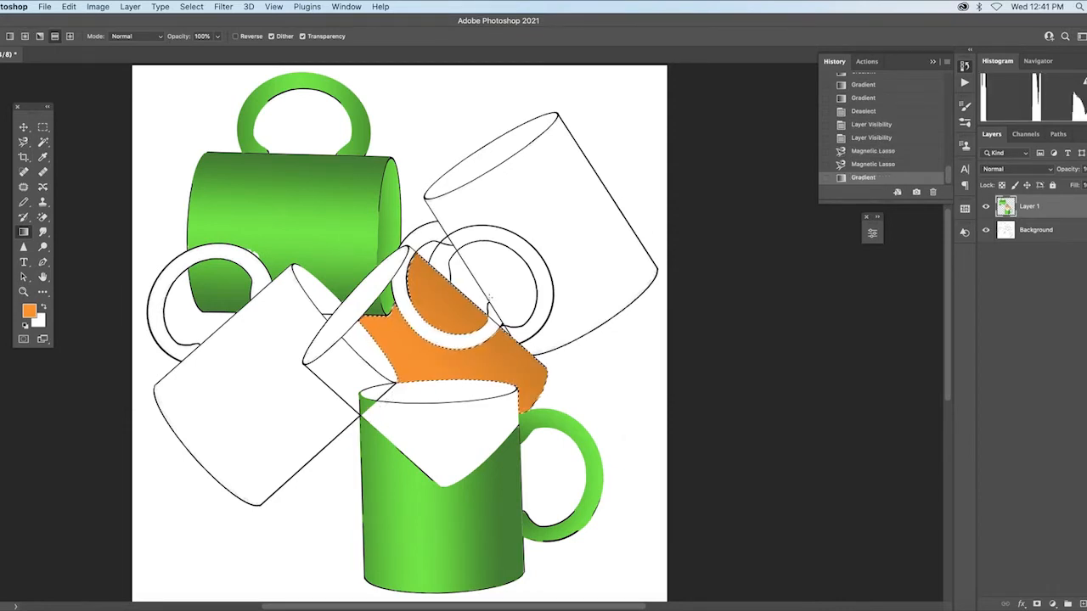
key("ctrl+d")
- Select the middle mug's oval rim opening on the Background layer with the Magnetic Lasso
left_click(23, 143)
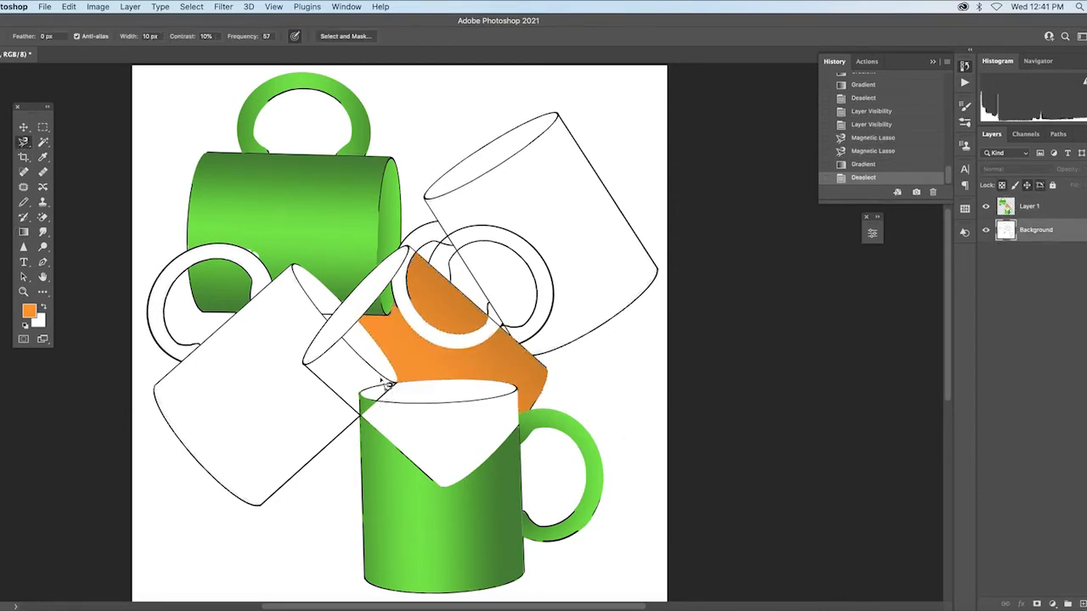
left_click(304, 364)
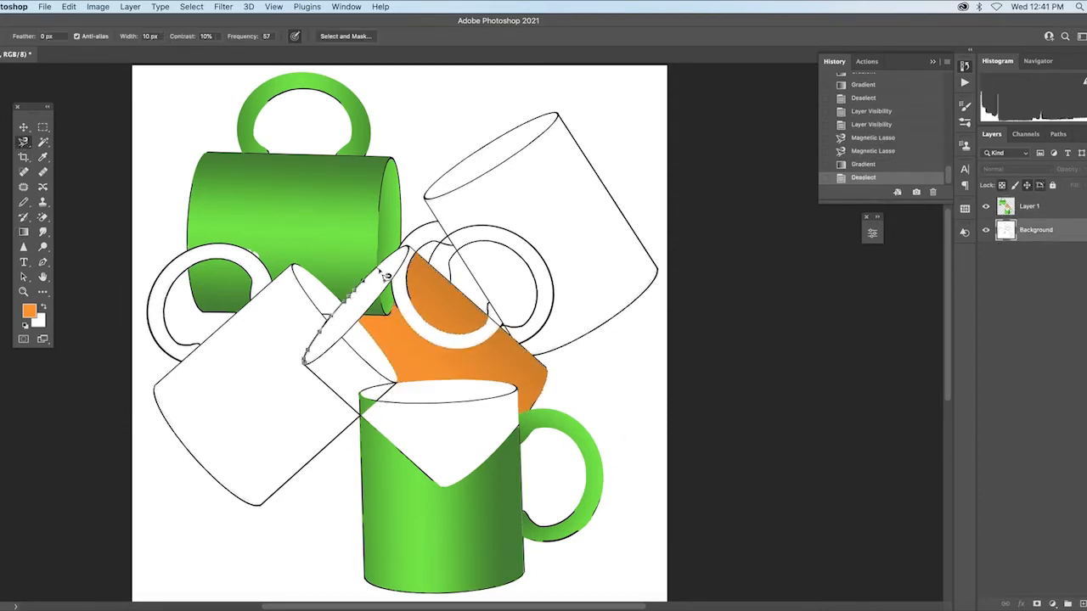
left_click(304, 364)
- Adjust the orange gradient's end stop and midpoint for the rim opening, and switch to the linear gradient style
left_click(23, 232)
left_click(1, 37)
left_click_drag(881, 352, 866, 391)
left_click_drag(762, 352, 873, 353)
left_click(873, 182)
left_click(11, 36)
- Try linear gradient fills in the middle mug's rim opening and undo them
mouse_move(322, 348)
left_mouse_down()
mouse_move(395, 259)
mouse_move(314, 357)
left_mouse_up()
key("ctrl+z")
key("ctrl+z")
key("ctrl+z")
key("ctrl+z")
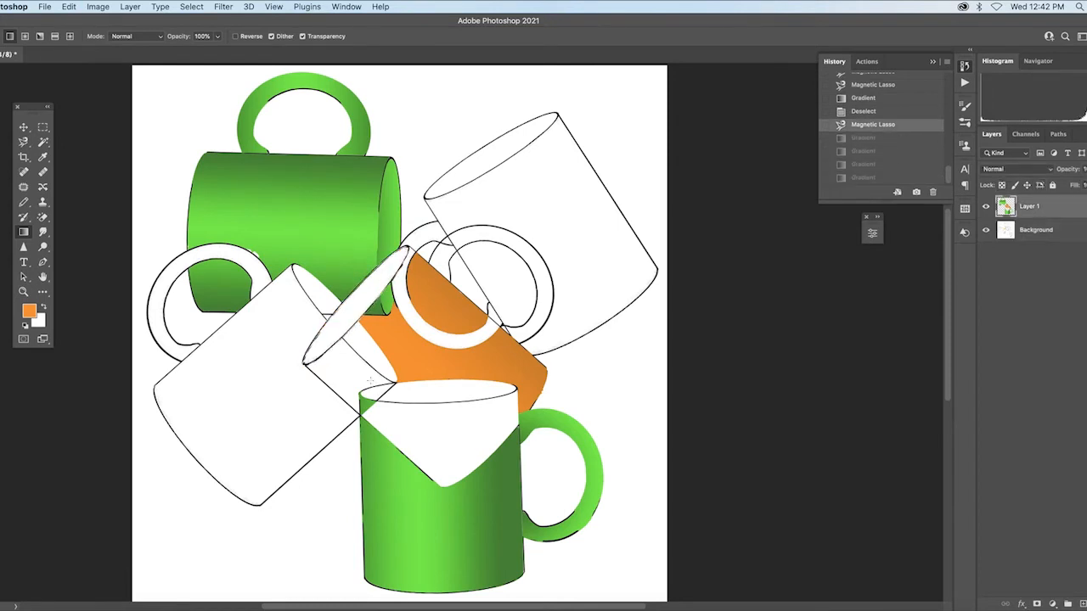
- Darken the gradient's start colour, fill the middle mug's rim opening with the linear gradient on Layer 1, and deselect
left_click(1, 36)
left_click(718, 400)
left_click(1037, 179)
left_click(873, 182)
left_click_drag(395, 259, 323, 348)
key("ctrl+d")
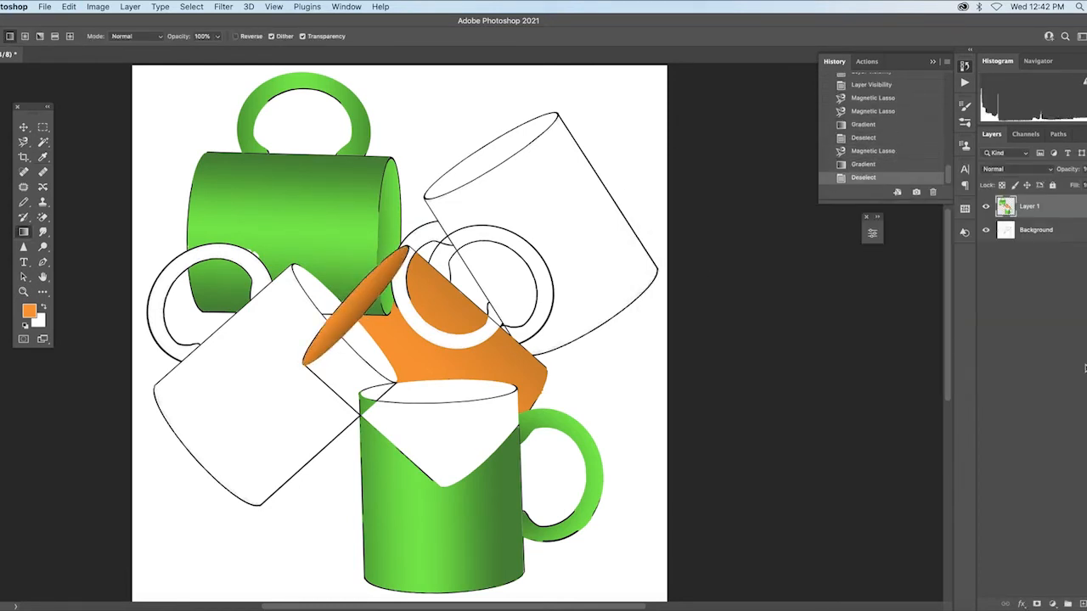
- Select the small piece of the middle mug's handle just above its body, tracing it on the Background layer
key("l")
left_click(1036, 229)
left_click(431, 265)
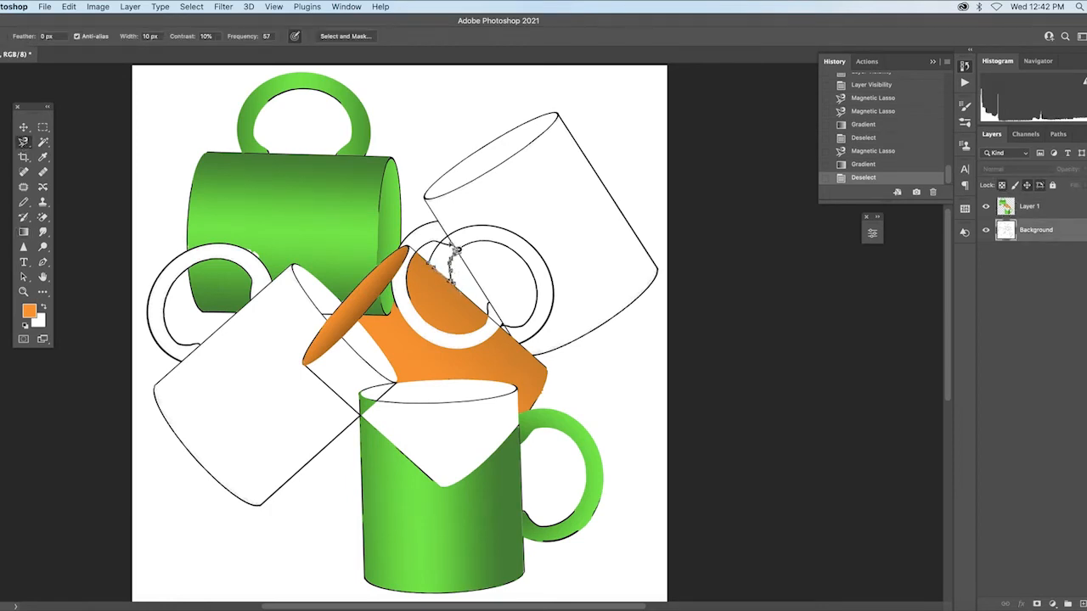
left_click(433, 270)
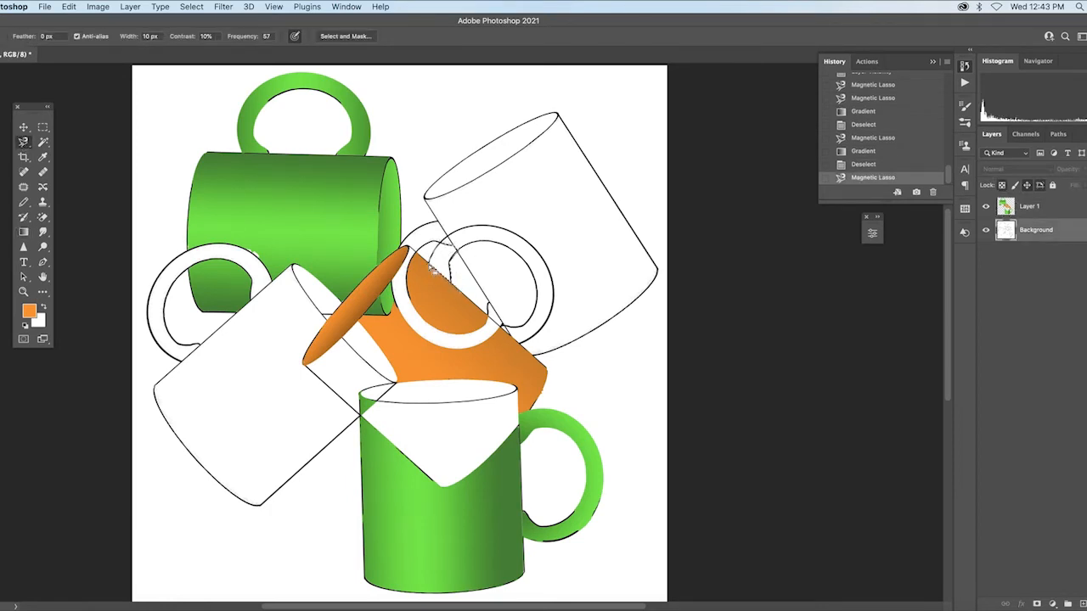
- Try to add the handle's lower sliver to the selection and apply a gradient on the Background layer, and revert both
left_click(497, 315)
key("g")
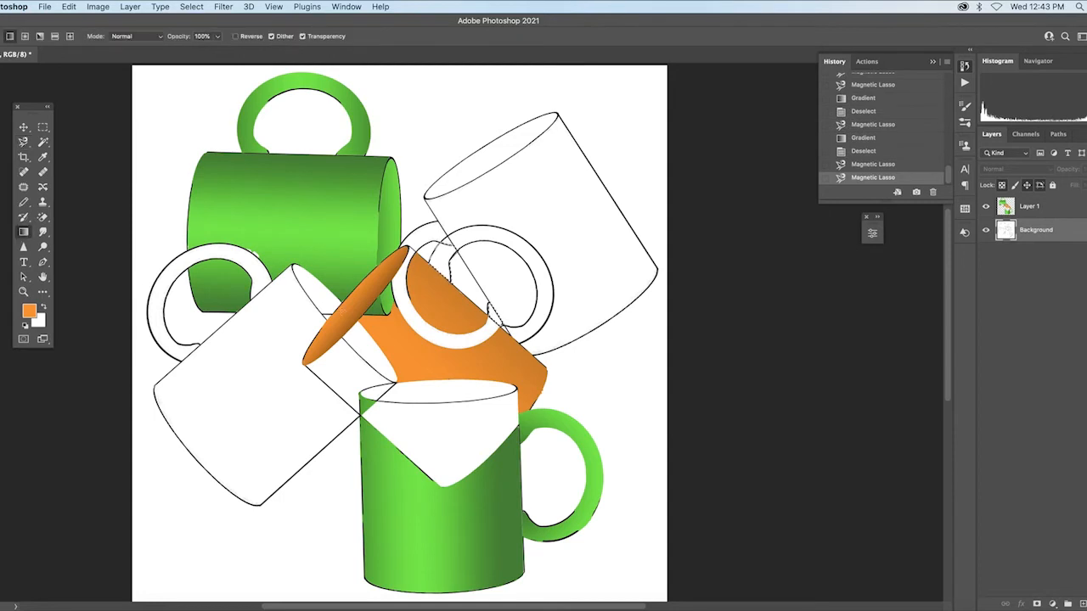
left_click_drag(498, 250, 481, 280)
left_click(907, 151)
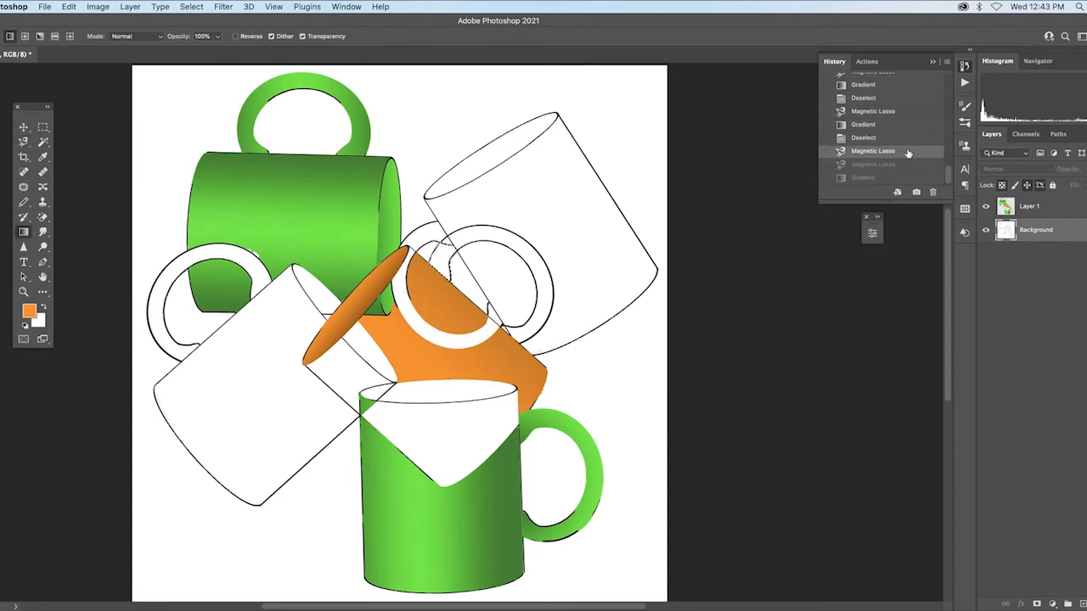
- Add the handle's lower sliver to the selection, fill the handle pieces with the linear orange gradient on Layer 1, and deselect
key("l")
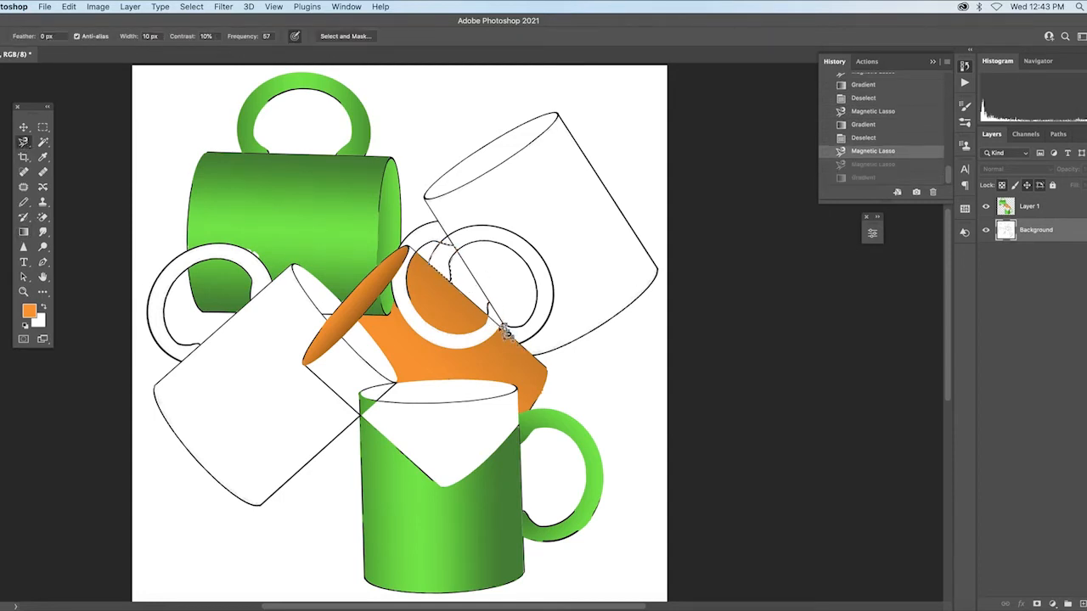
left_click(507, 334)
key("g")
left_click_drag(437, 246, 450, 280)
key("super+d")
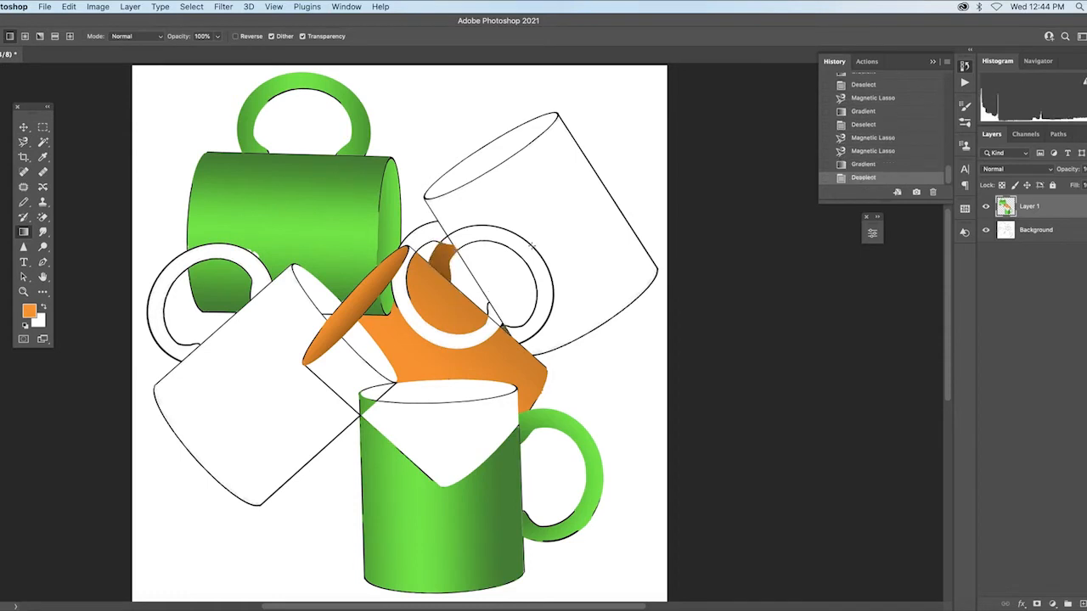
- Select the corner of the middle mug inside the front mug's rim, fill it with the linear orange gradient, and deselect
key("l")
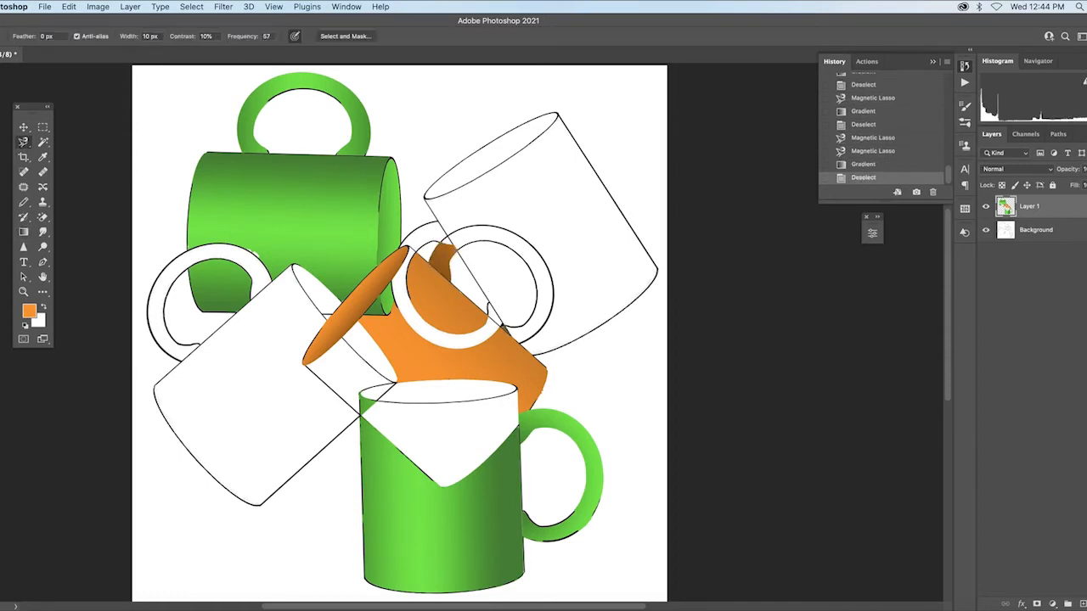
key("alt+bracketleft")
left_click(365, 392)
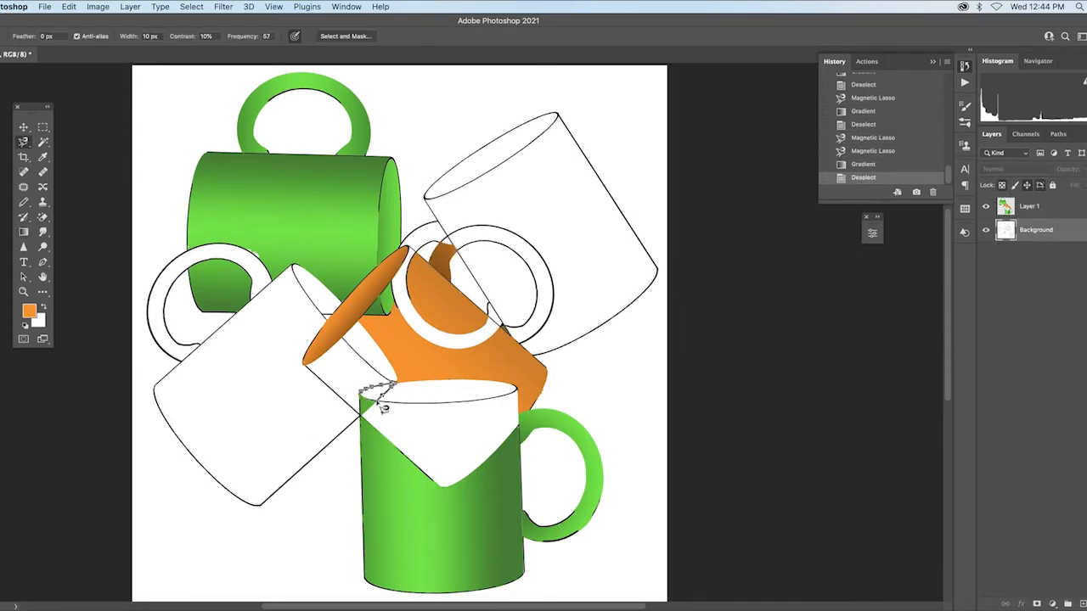
left_click(364, 391)
key("g")
left_click_drag(377, 376, 384, 395)
key("super+d")
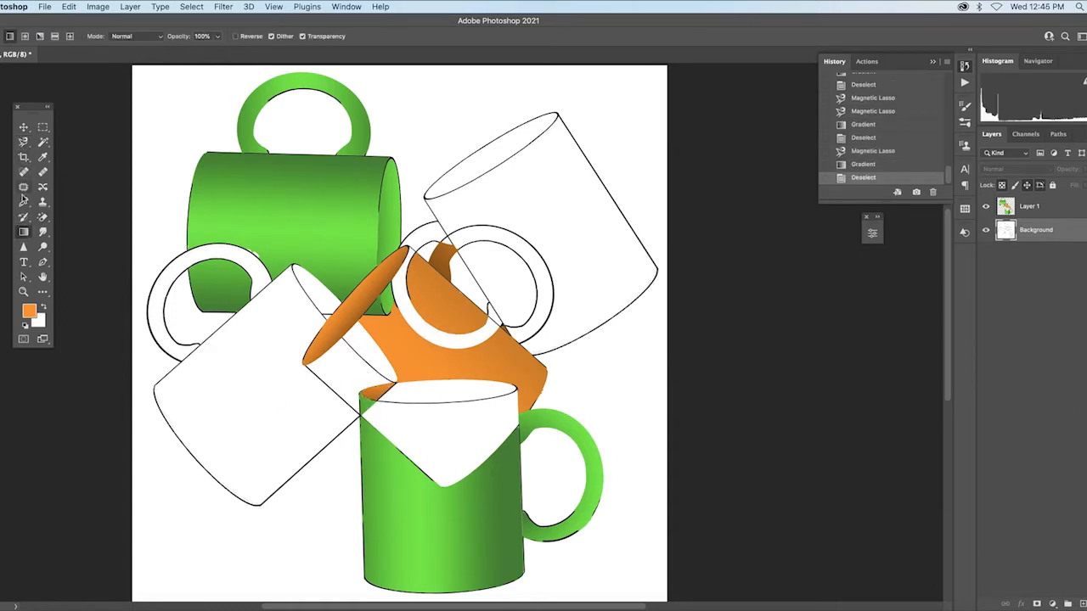
- Select the white part of the middle mug overlapping the front green mug's body, and accept it in Select and Mask
left_click(23, 141)
left_click(379, 401)
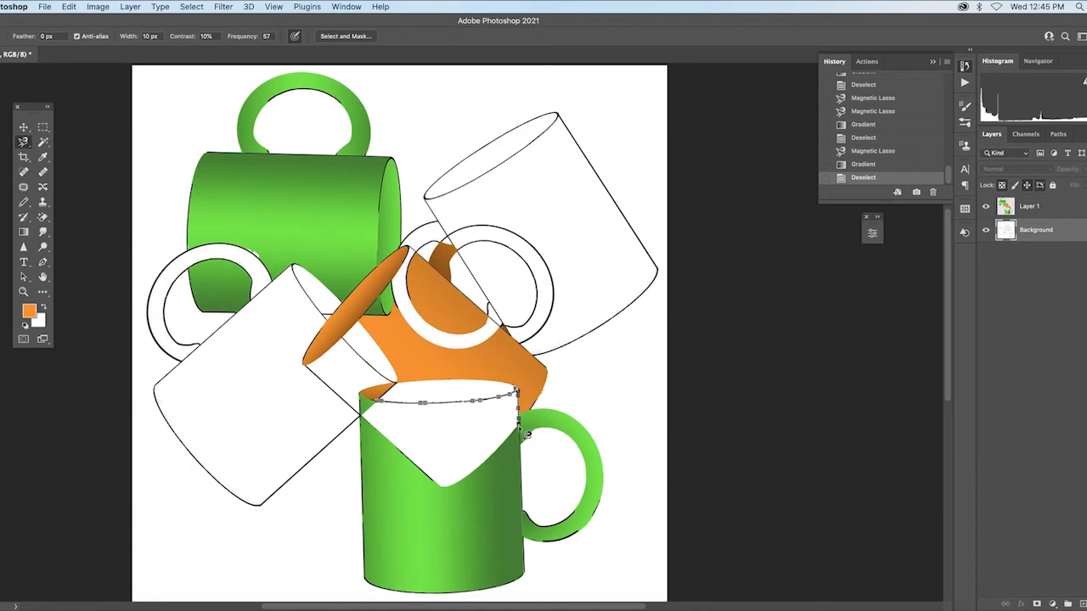
left_click(379, 401)
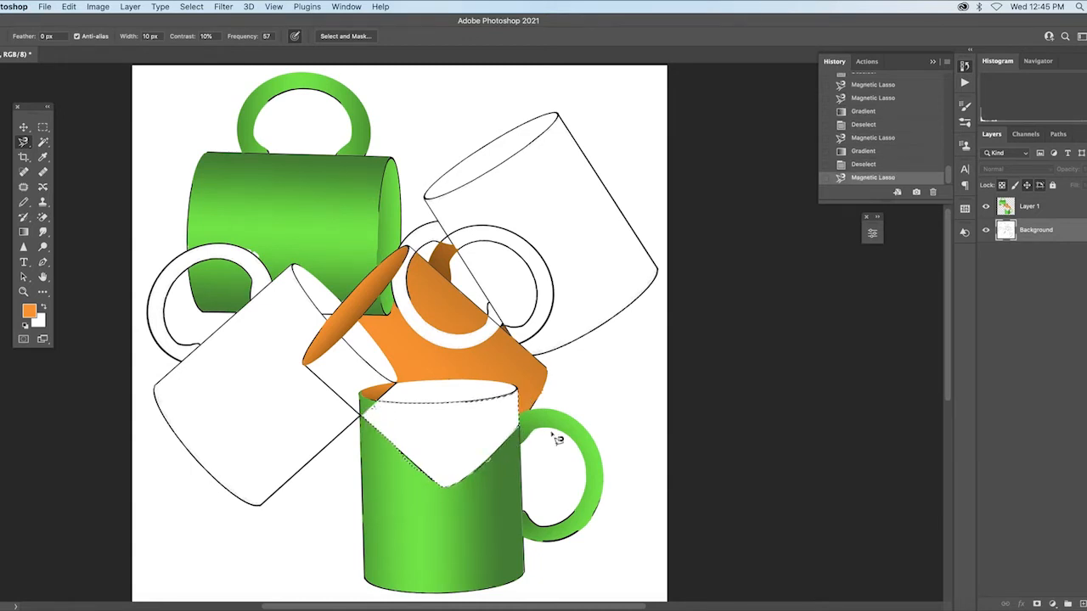
left_click(346, 36)
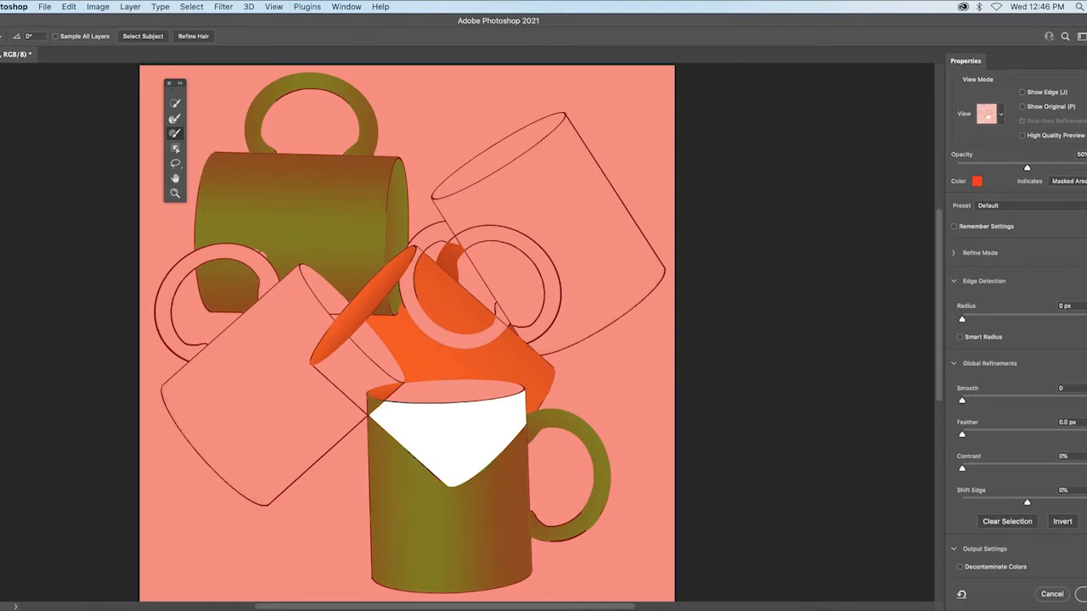
key("Return")
- Set the orange gradient's end stop to 94% and use the reflected gradient style
left_click(10, 36)
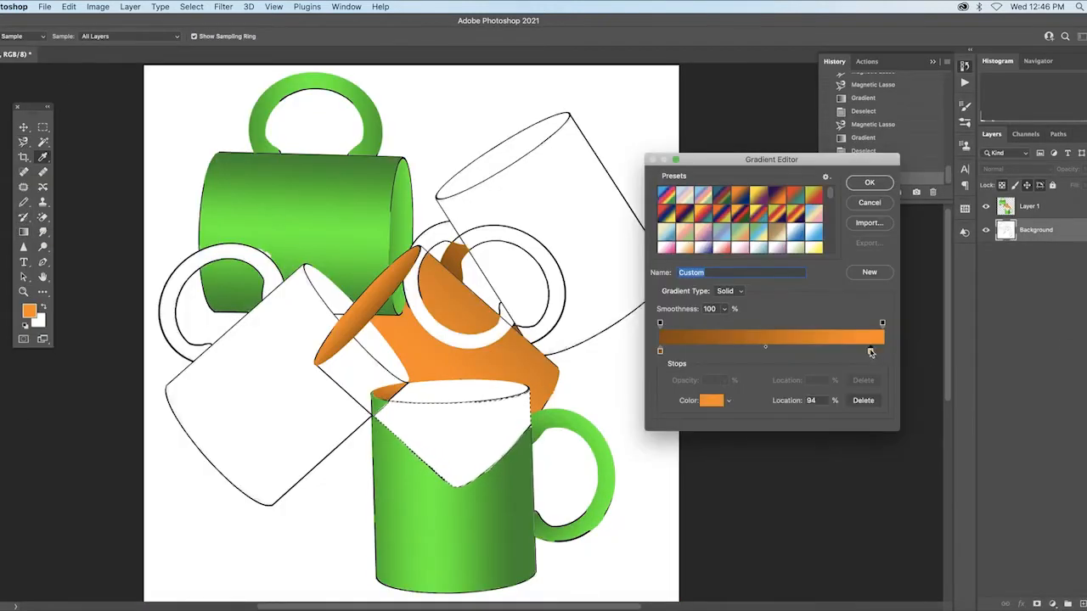
left_click(862, 178)
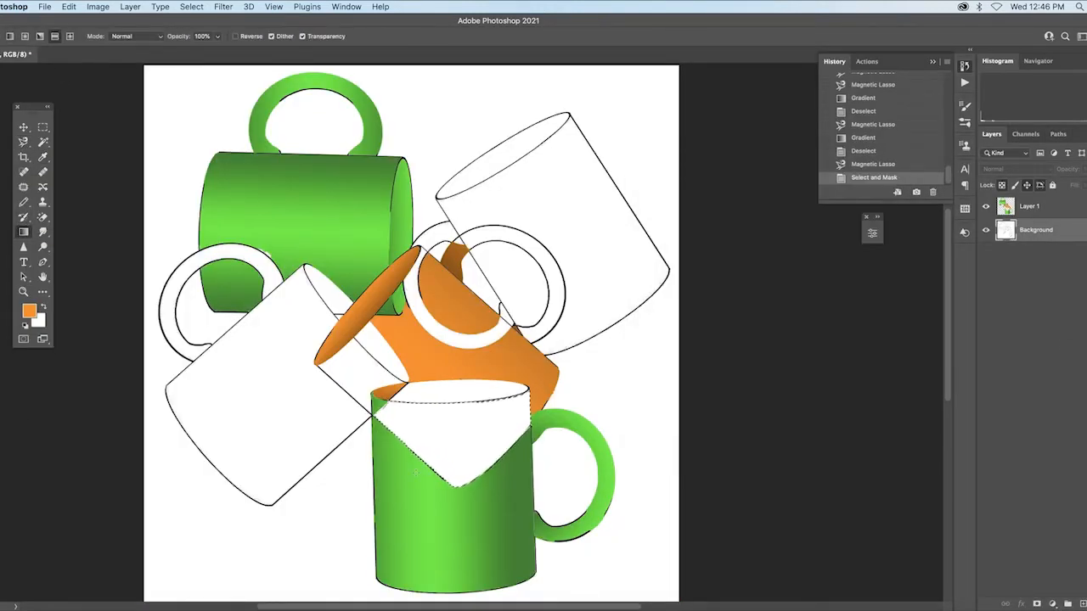
- Try filling the selected overlap with the reflected orange gradient on the Background layer, and undo the fill and deselection
left_click_drag(409, 425, 525, 447)
key("super+d")
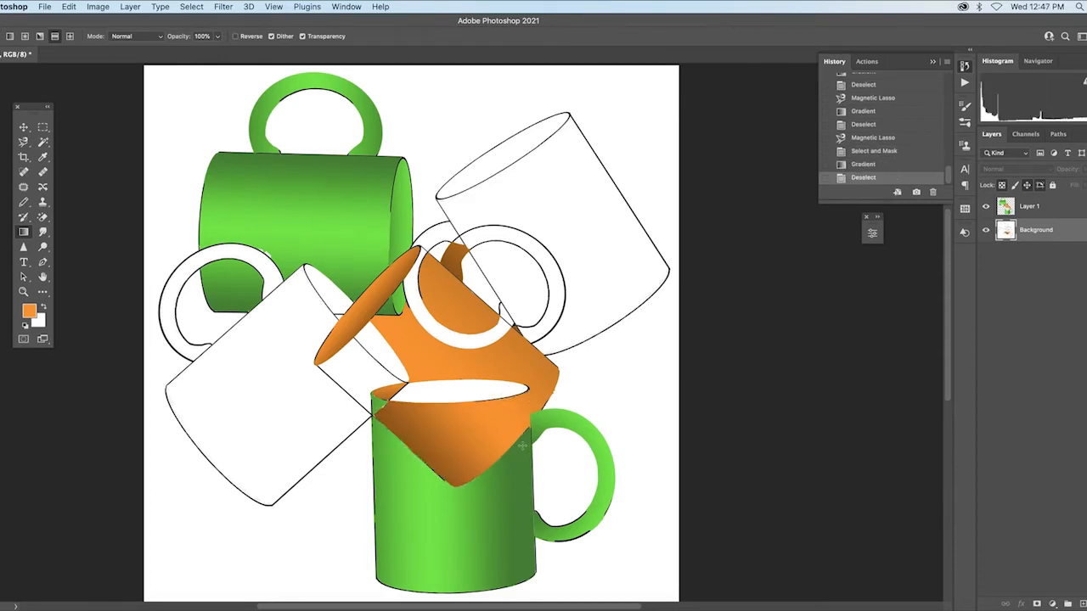
key("super+z")
key("super+z")
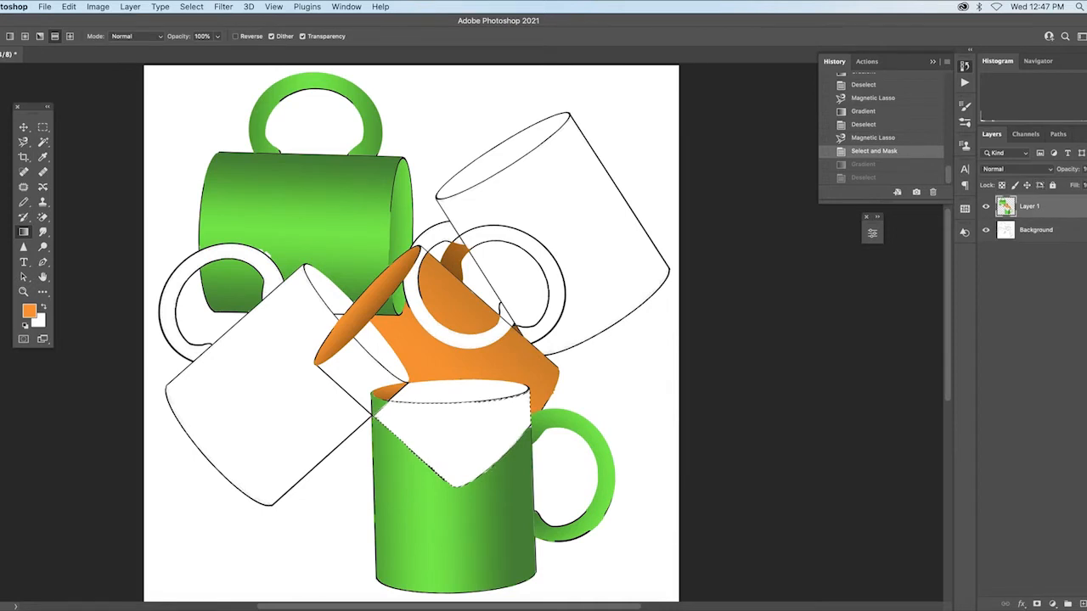
- Accept the overlap selection in Select and Mask, fill it with the reflected orange gradient on Layer 1, and deselect
key("alt+super+r")
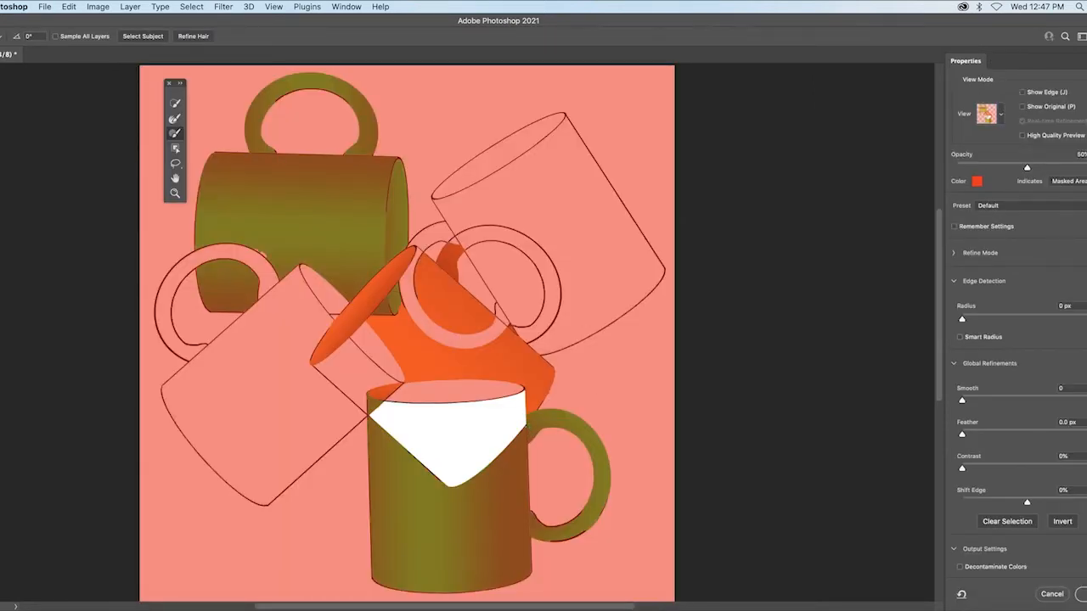
key("Return")
left_click_drag(380, 432, 380, 433)
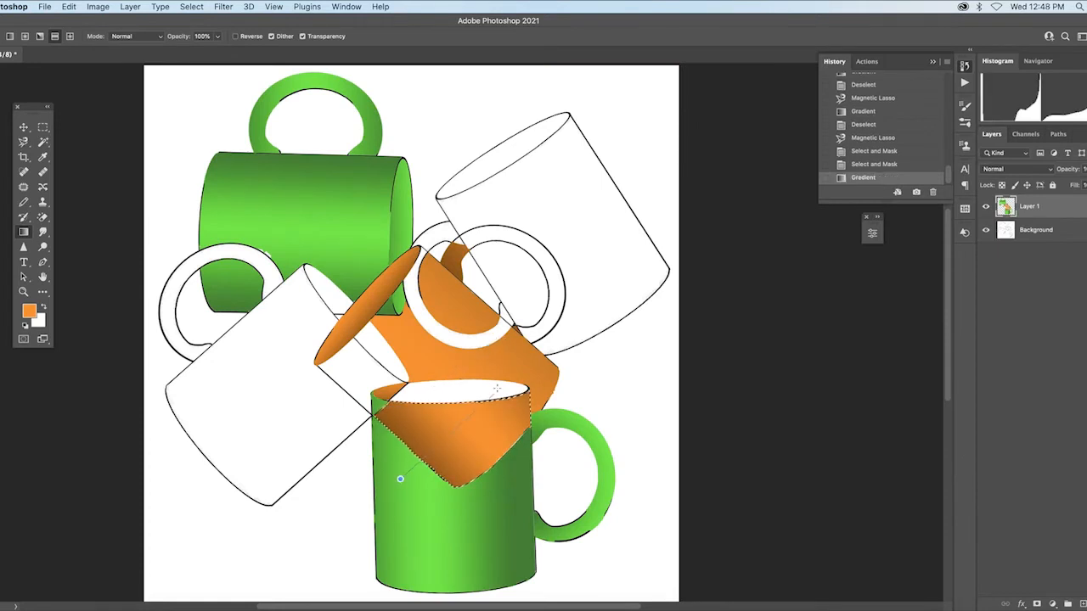
left_click_drag(497, 389, 496, 389)
left_click_drag(475, 425, 541, 368)
left_click_drag(537, 366, 531, 374)
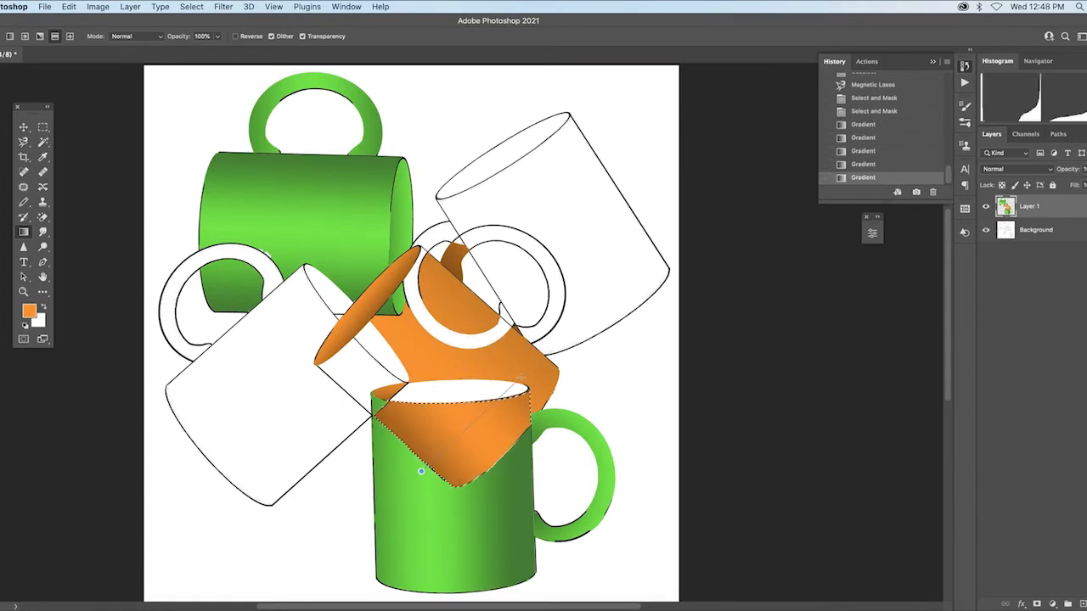
left_click_drag(425, 486, 518, 437)
key("ctrl+d")
- Select the white opening inside the front mug's rim using the Background layer's outlines, and accept it in Select and Mask
key("alt+bracketleft")
left_click(23, 142)
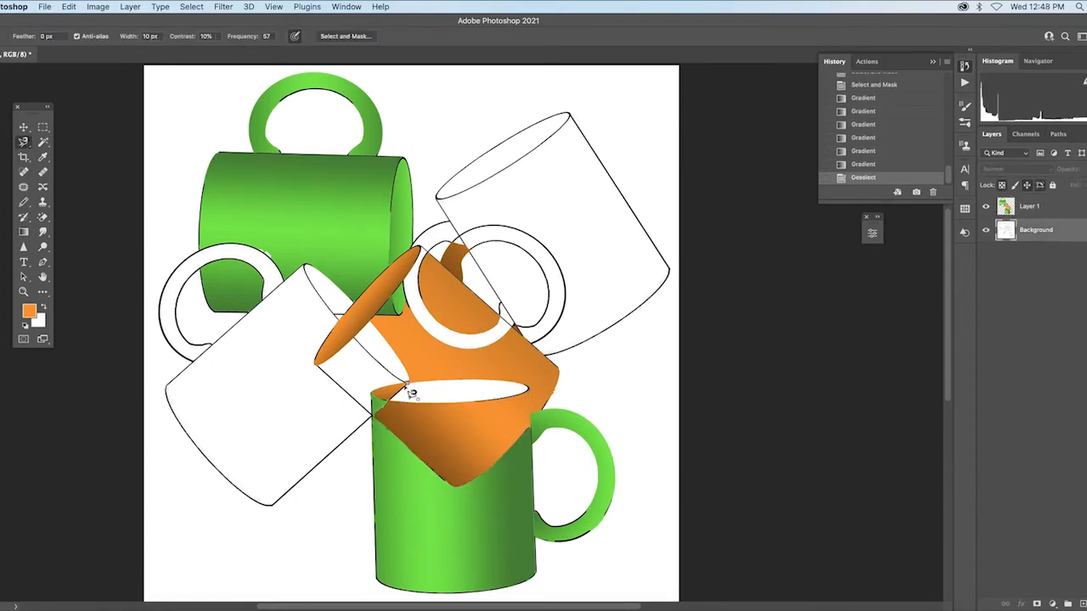
left_click(394, 407)
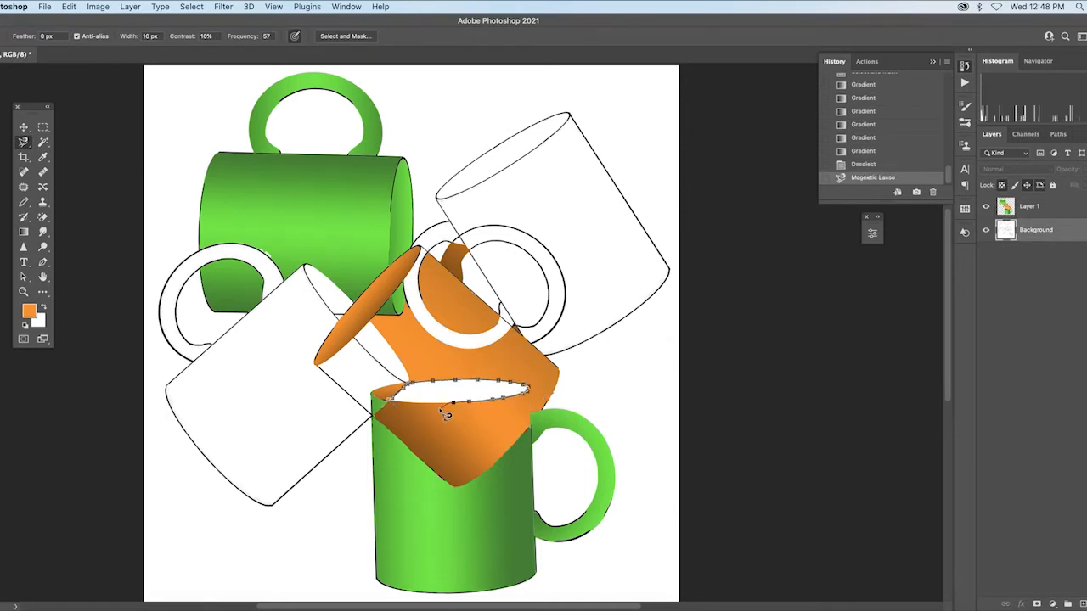
double_click(446, 415)
key("ctrl+alt+r")
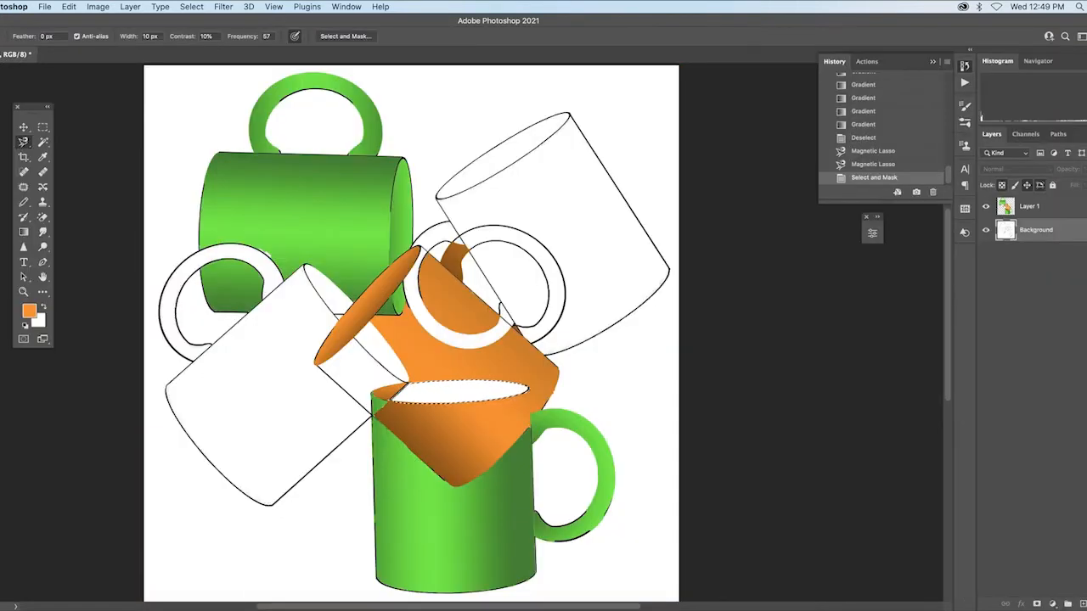
- Change the gradient to run from dark green to bright green, sampling both stop colours from the green mugs
key("g")
left_click(68, 36)
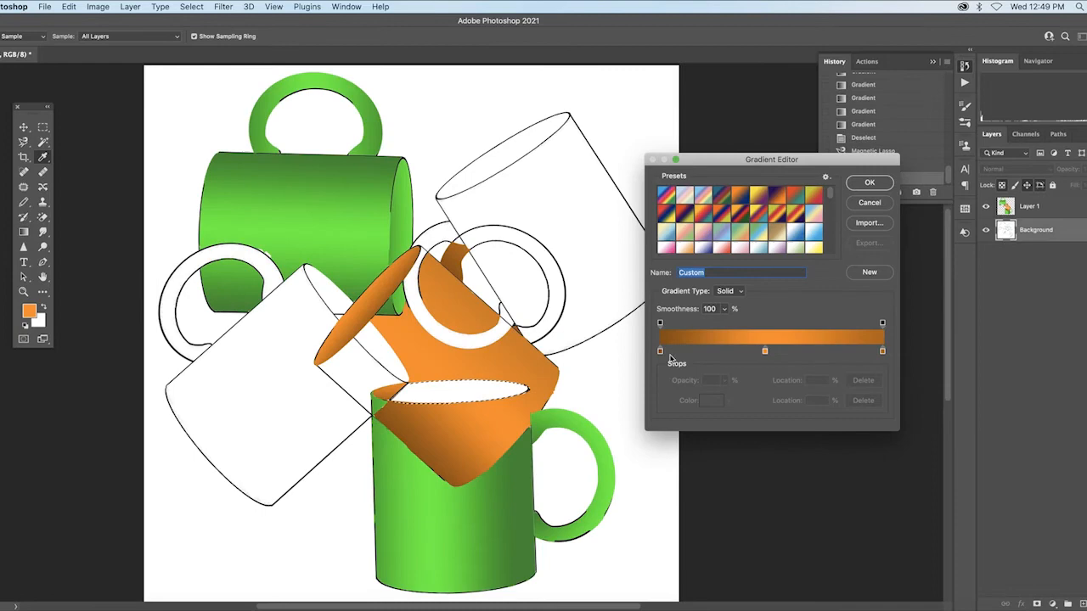
left_click(883, 351)
left_click(330, 223)
left_click(659, 351)
left_click(548, 493)
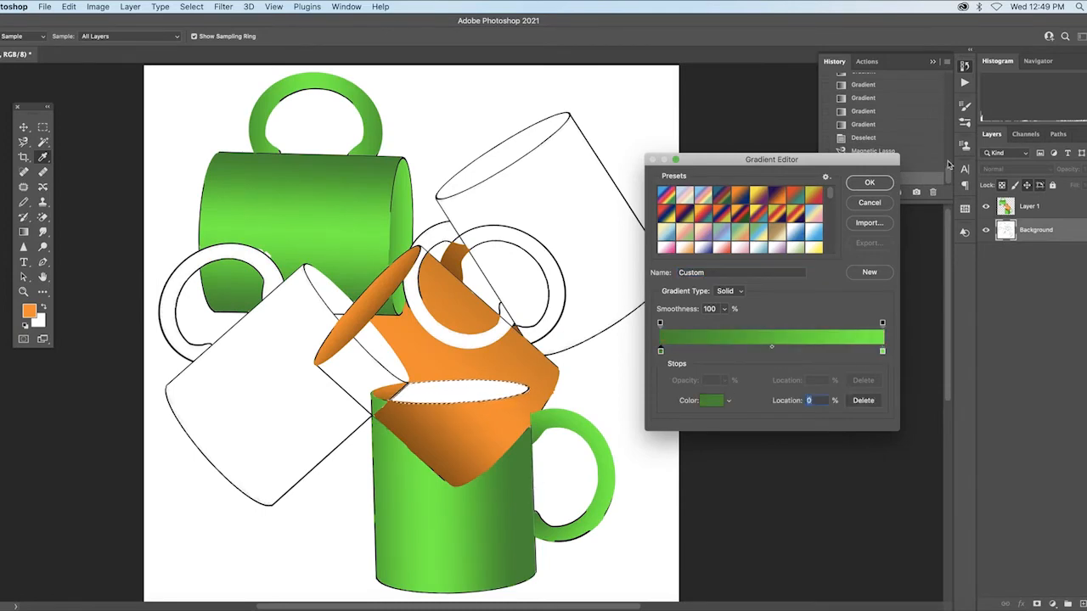
key("Return")
- Try filling the front mug's opening with the linear green gradient on the Background layer, check the layer's visibility, and undo
left_click_drag(456, 382, 457, 403)
key("ctrl+d")
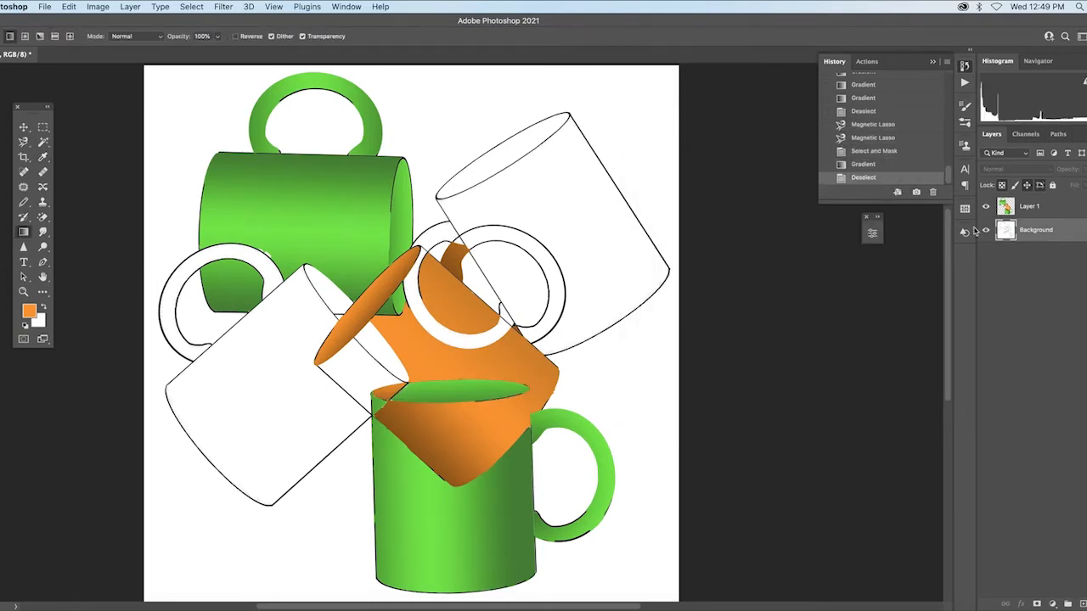
left_click(986, 231)
left_click(986, 231)
key("super+z")
key("super+z")
key("super+z")
key("super+z")
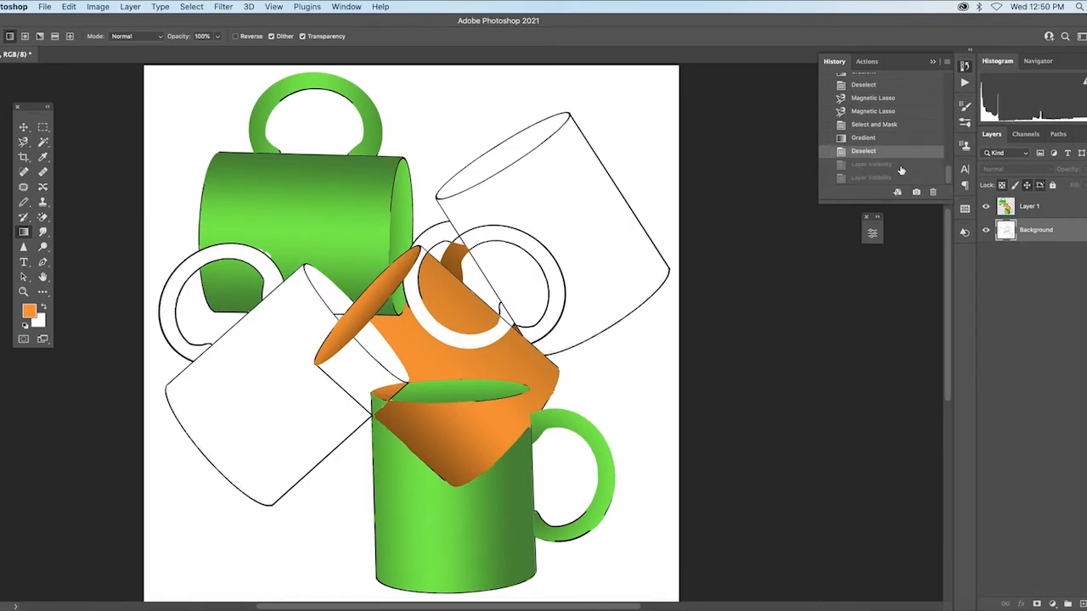
- Fill the front mug's opening with the linear green gradient on Layer 1, deselect, and check it with the Background layer hidden
left_click(1029, 206)
left_click_drag(441, 407, 445, 366)
key("ctrl+d")
left_click(986, 230)
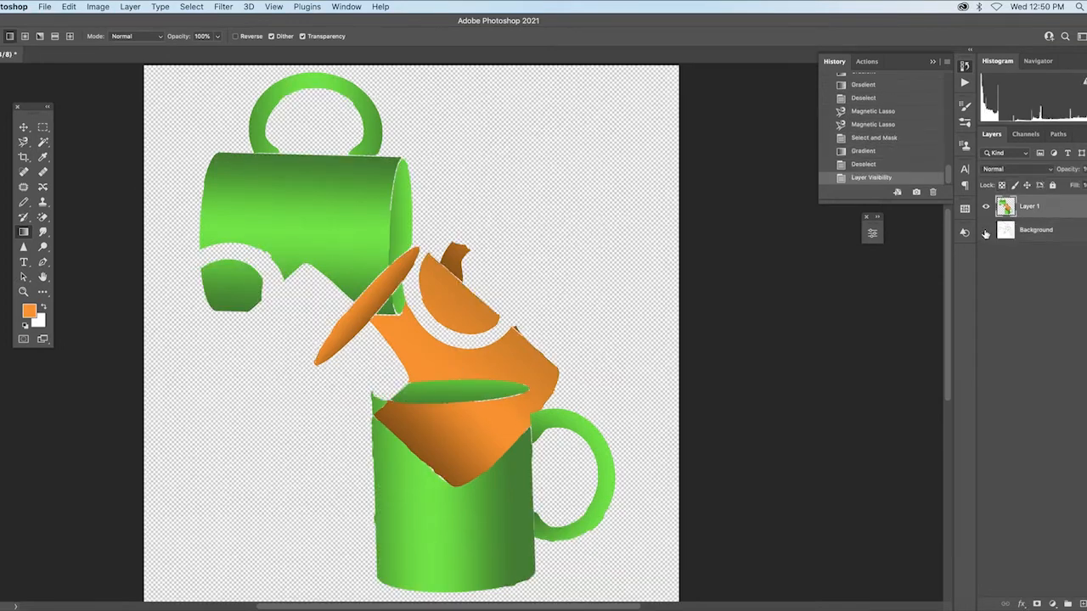
left_click(986, 231)
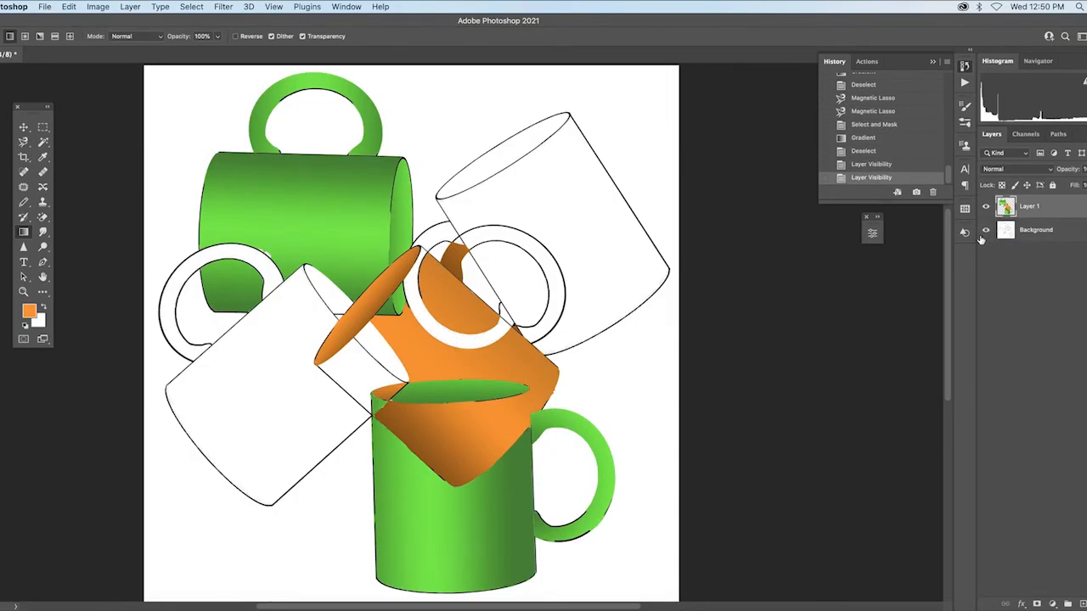
- Outline the upper-right mug's body outside its overlapping handle with the Magnetic Lasso on the Background layer
left_click(1047, 238)
key("l")
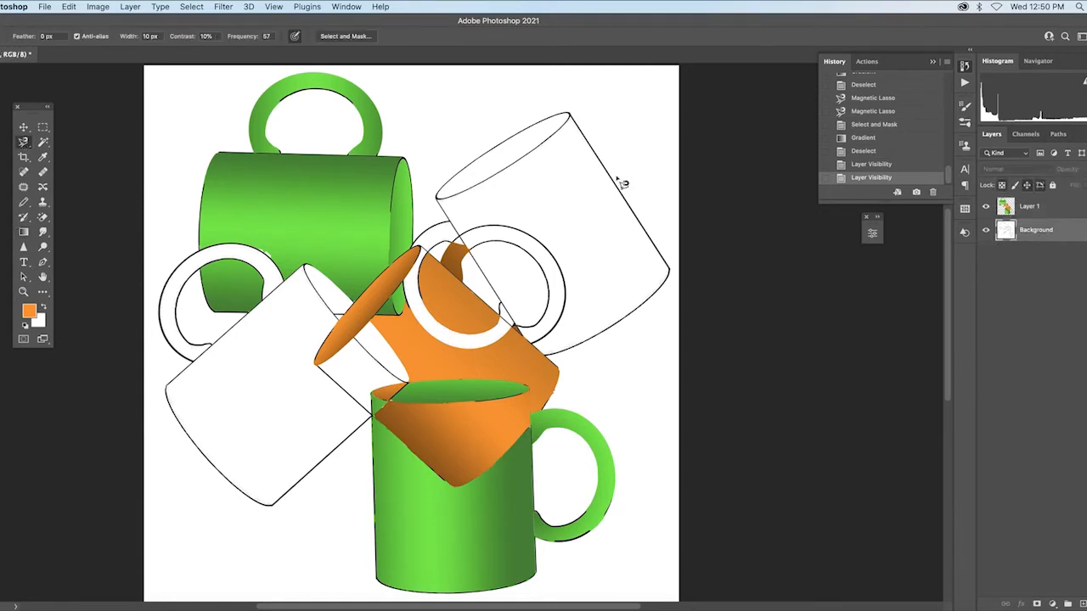
left_click(437, 199)
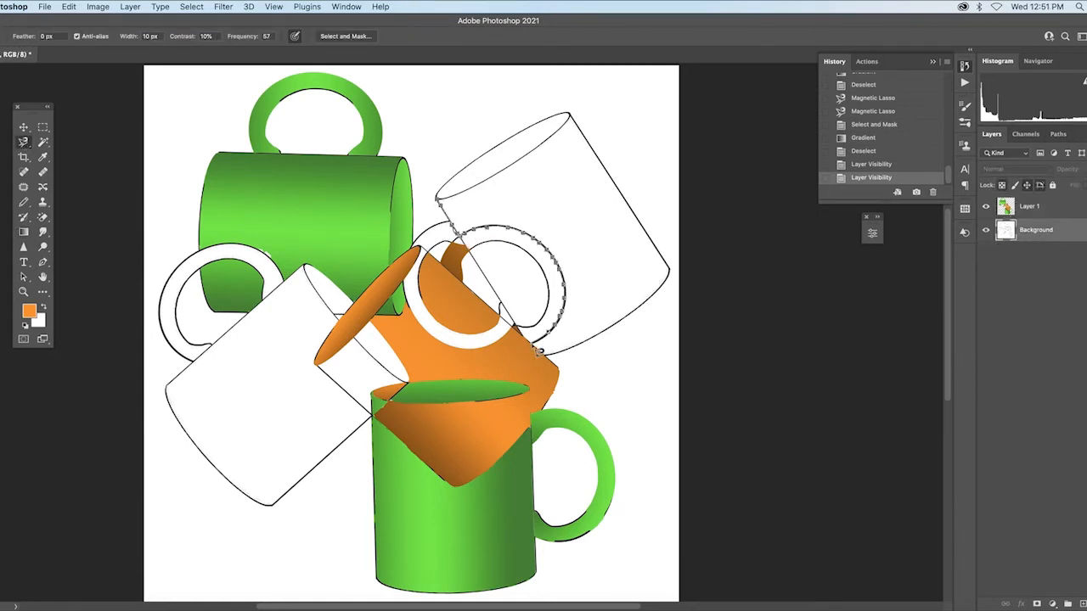
left_click(533, 344)
left_click(549, 355)
left_click(671, 270)
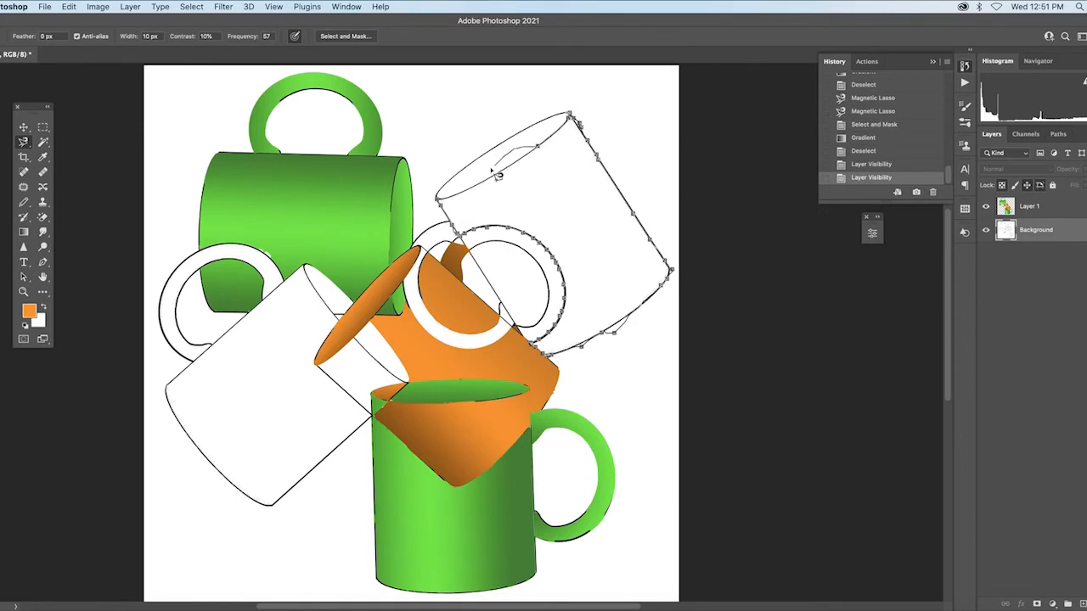
left_click(437, 199)
- Refine the mug body's edges in Select and Mask, and add the body area visible inside the handle to the selection
left_click(346, 36)
mouse_move(529, 141)
left_mouse_down()
mouse_move(453, 185)
mouse_move(523, 143)
left_mouse_up()
left_click_drag(615, 326, 574, 348)
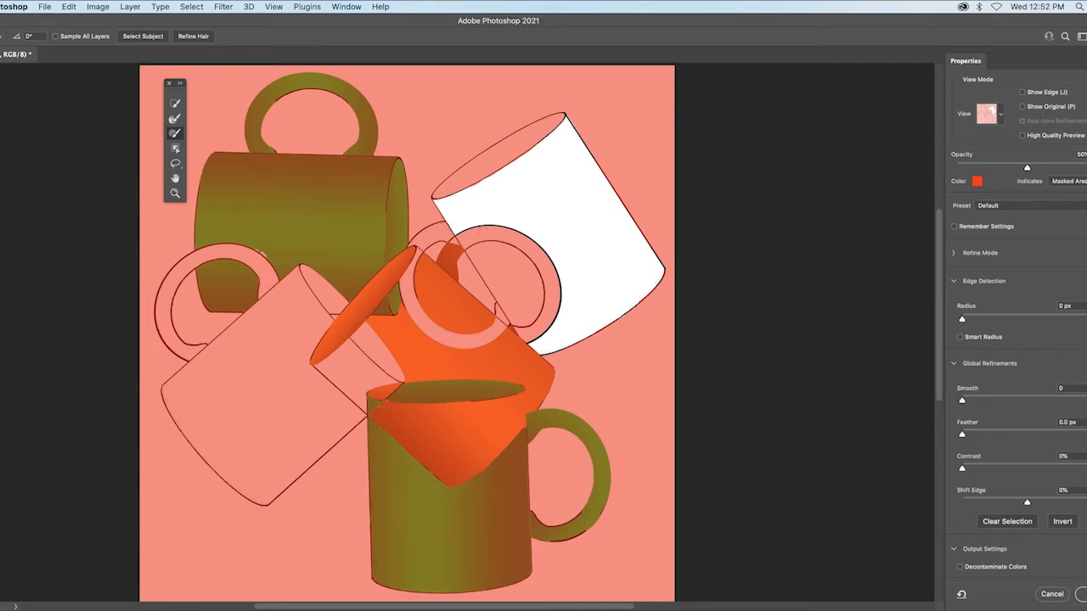
key("Return")
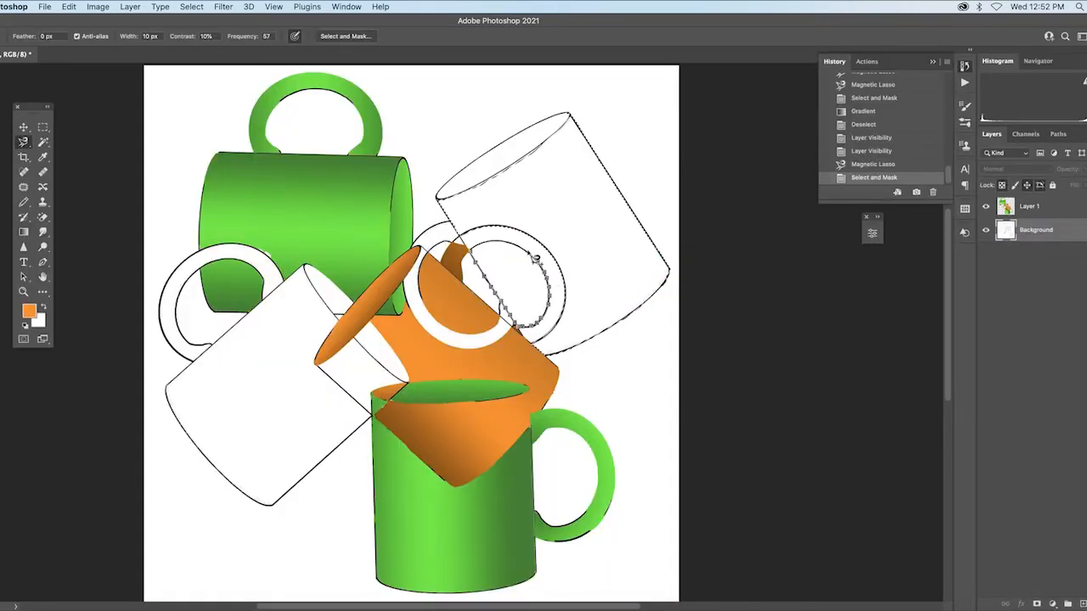
left_click(339, 35)
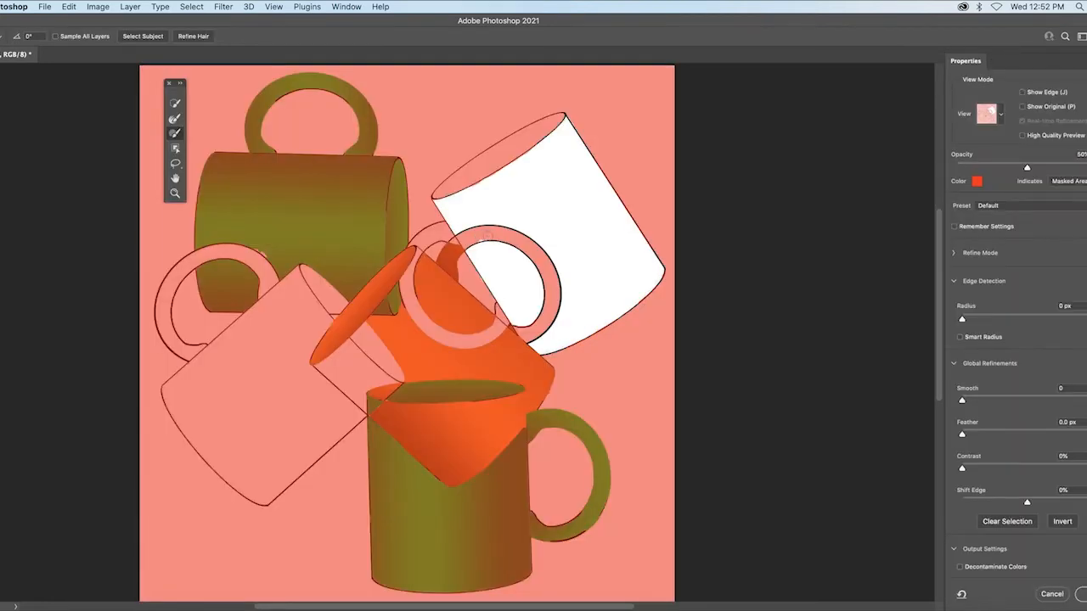
key("Return")
- Set the foreground colour to purple and apply it to the gradient's end stop
left_click(28, 311)
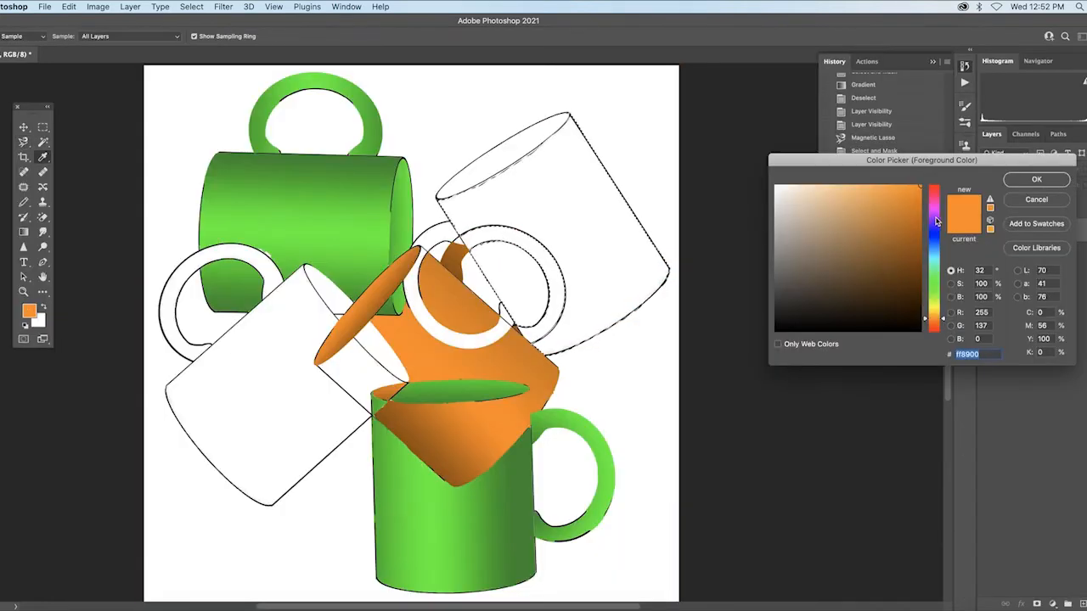
left_click(934, 219)
left_click(1036, 179)
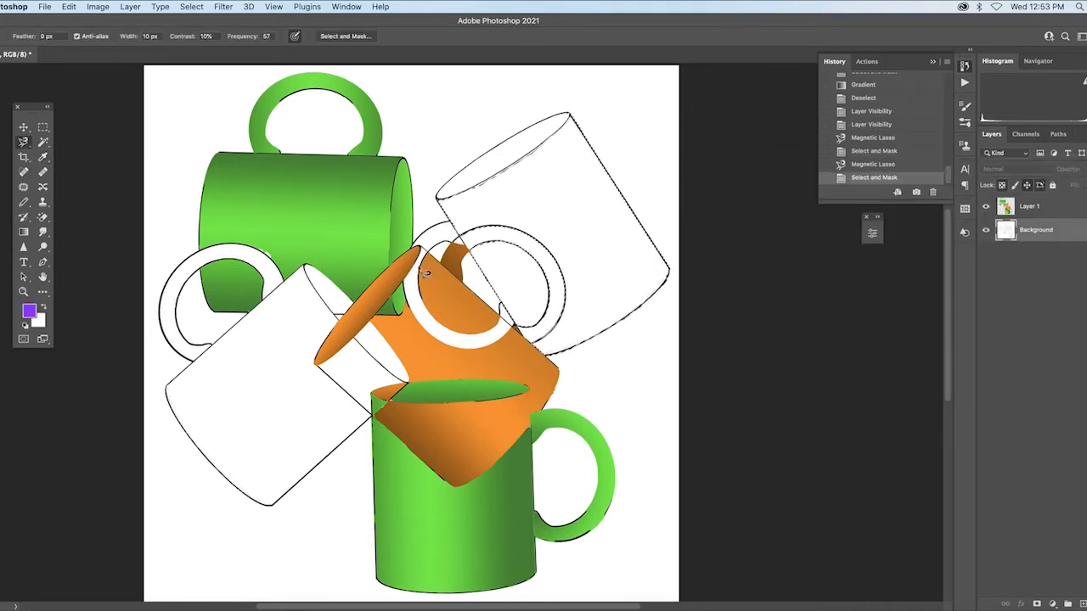
key("g")
left_click(47, 35)
left_click(882, 352)
left_click(29, 311)
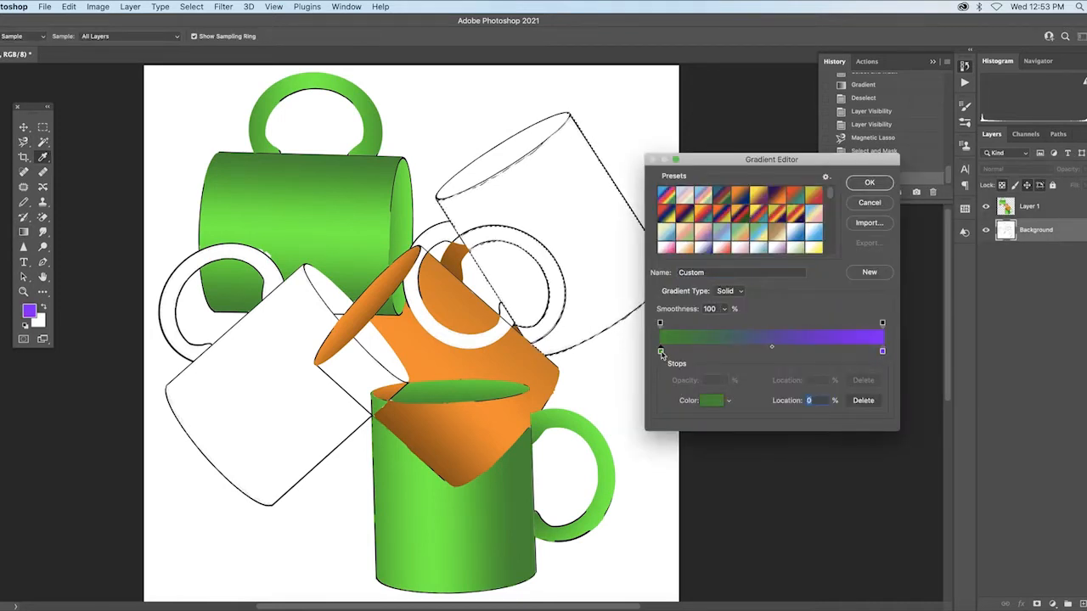
- Recolour the gradient's start stop to a lighter purple and place a matching light purple stop midway
left_click(660, 351)
left_click(28, 311)
double_click(660, 352)
left_click(867, 188)
key("Return")
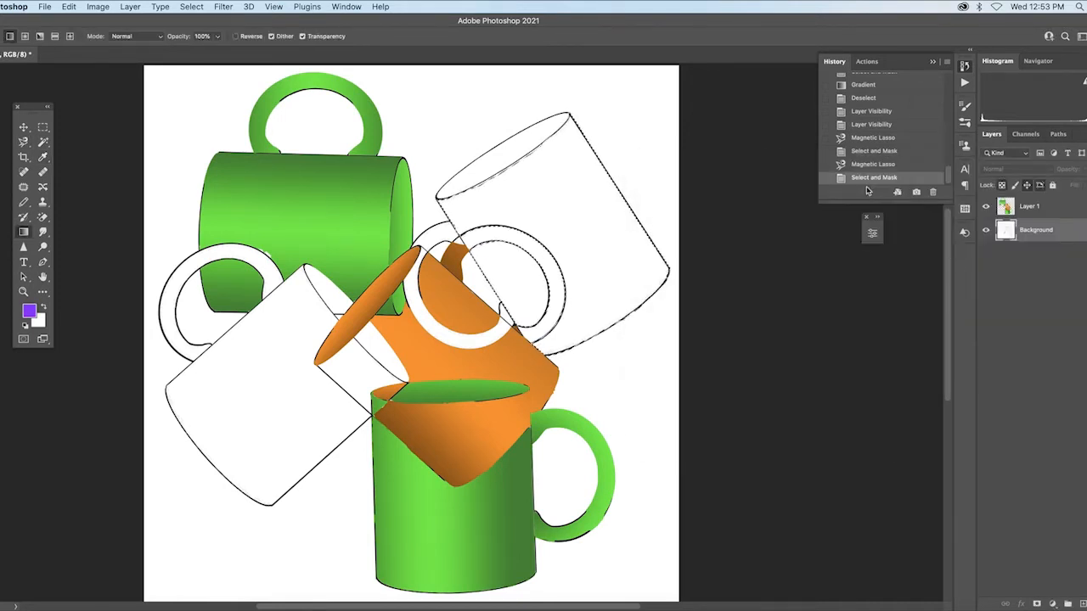
left_click_drag(661, 351, 772, 352)
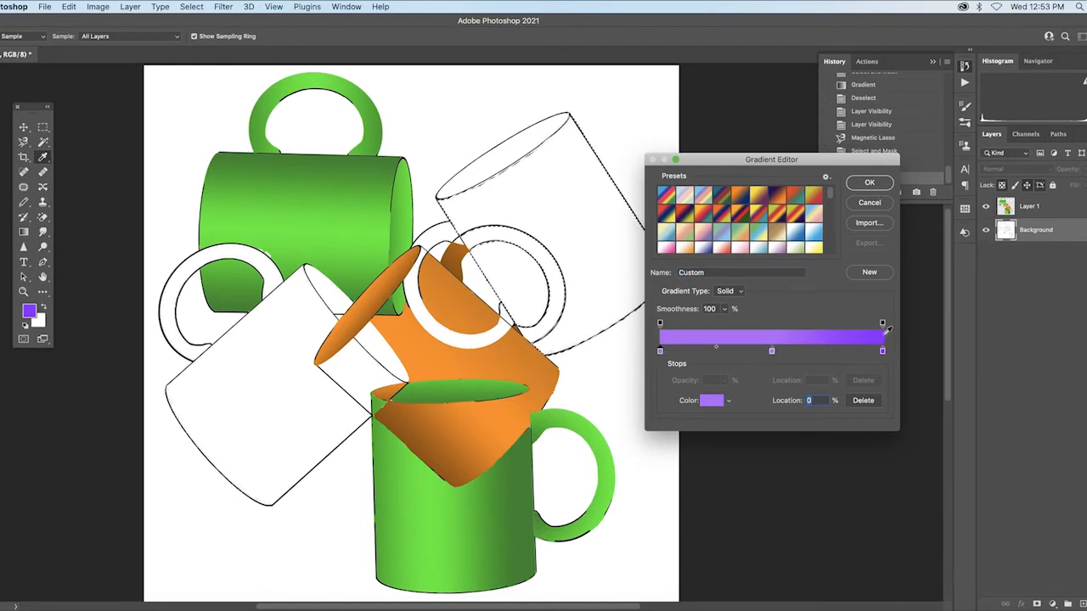
left_click(868, 182)
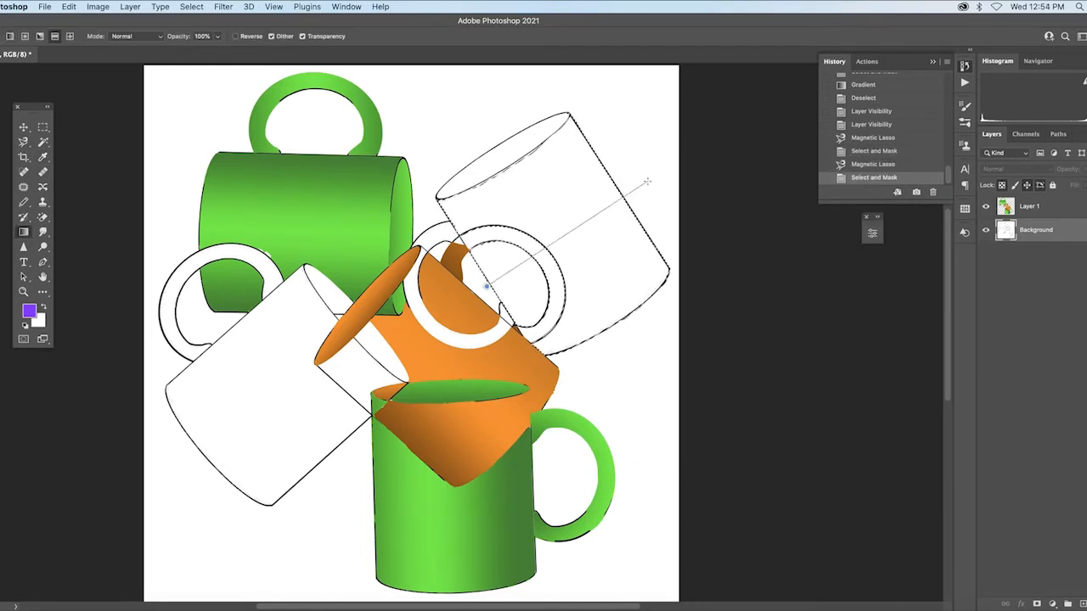
- Try filling the upper-right mug's body with the reflected purple gradient on the Background layer, and undo it
left_click_drag(647, 181, 638, 188)
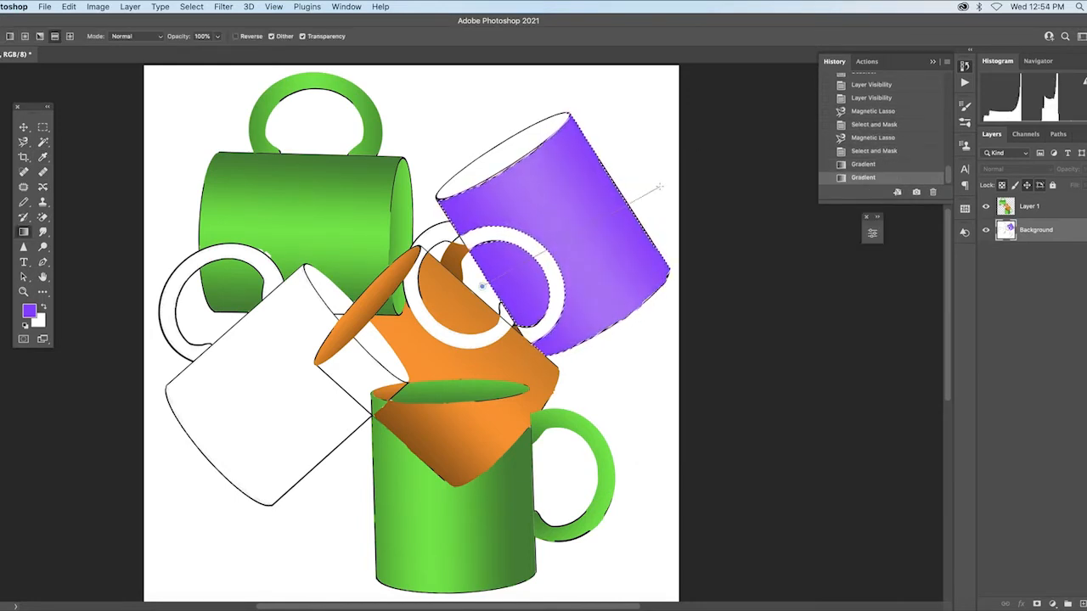
key("super+z")
key("super+z")
key("super+z")
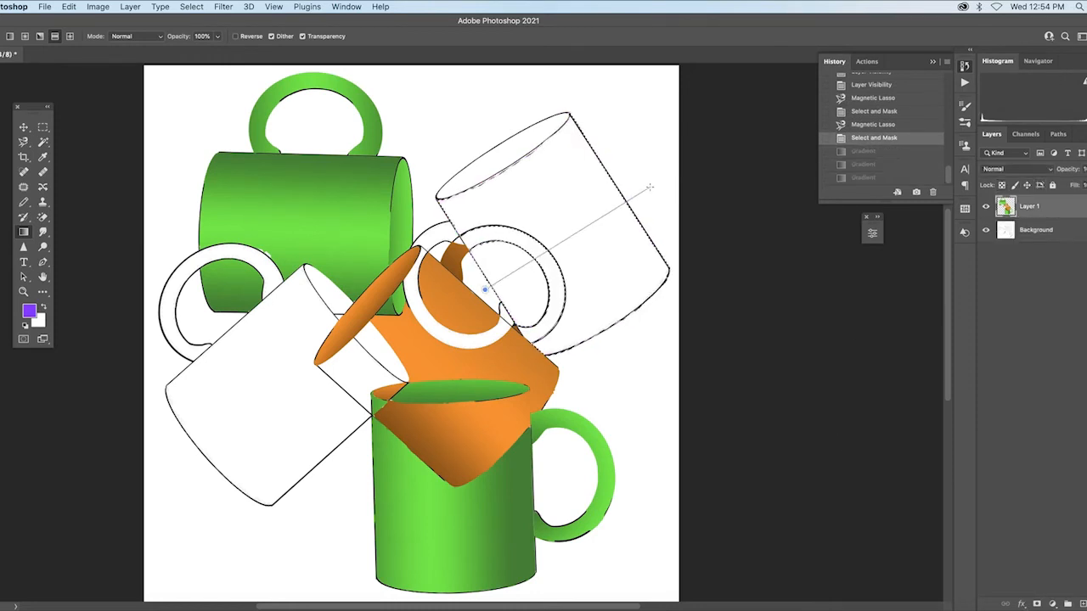
- Fill the upper-right mug's selected body diagonally with the reflected purple gradient on Layer 1, and deselect
left_click_drag(484, 291, 654, 191)
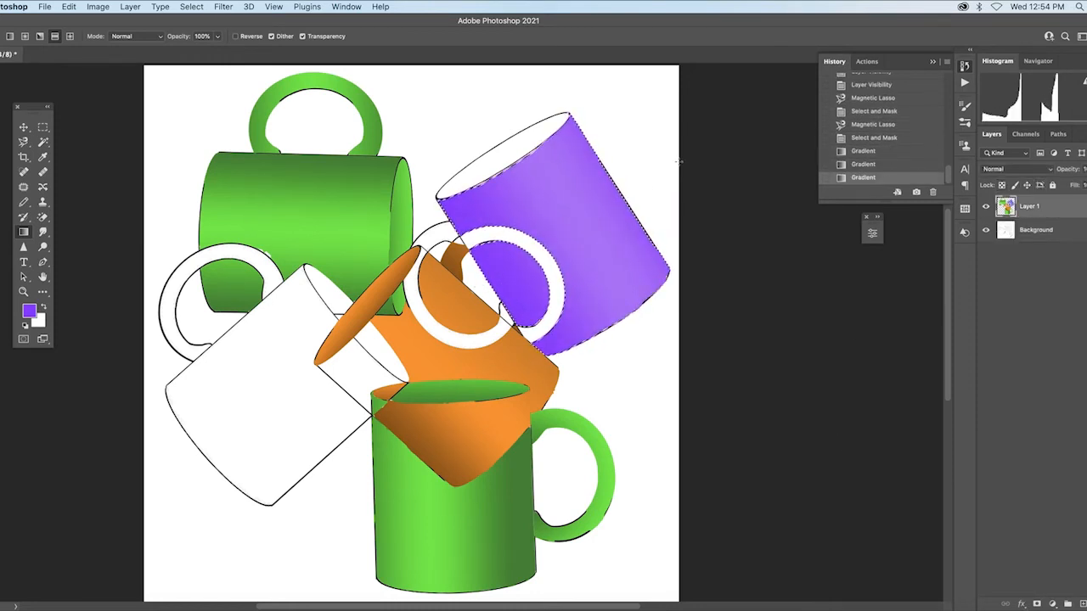
key("super+d")
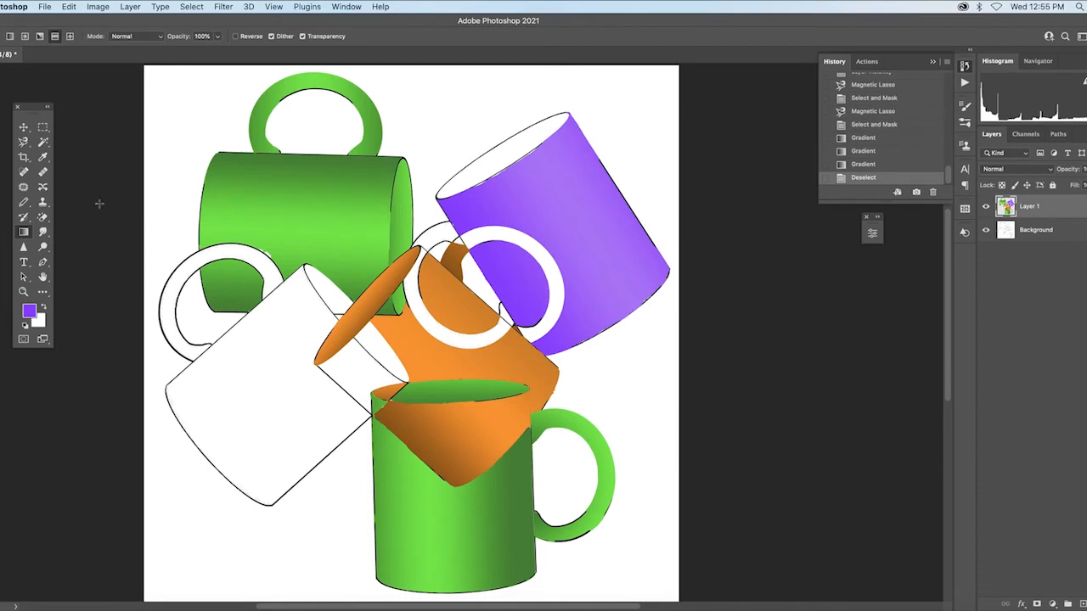
- Select the purple mug's white opening with the Magnetic Lasso on the Background layer, discarding the first outline
key("alt+bracketleft")
key("l")
double_click(565, 131)
left_click(485, 169)
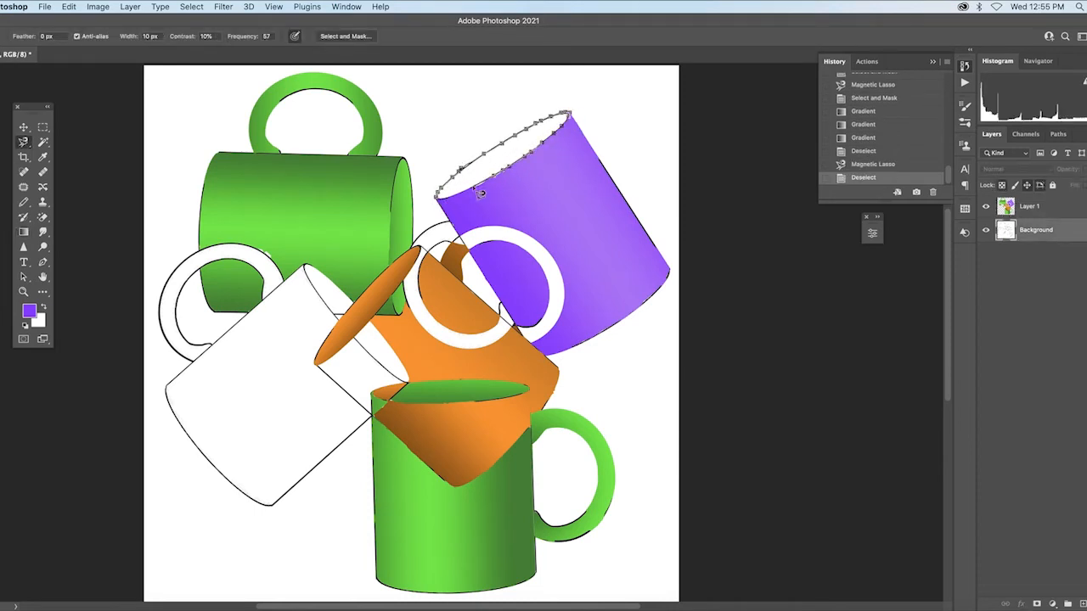
double_click(524, 172)
- Refine the opening's selection in Select and Mask with Smart Radius enabled and a 6 px radius
left_click(344, 36)
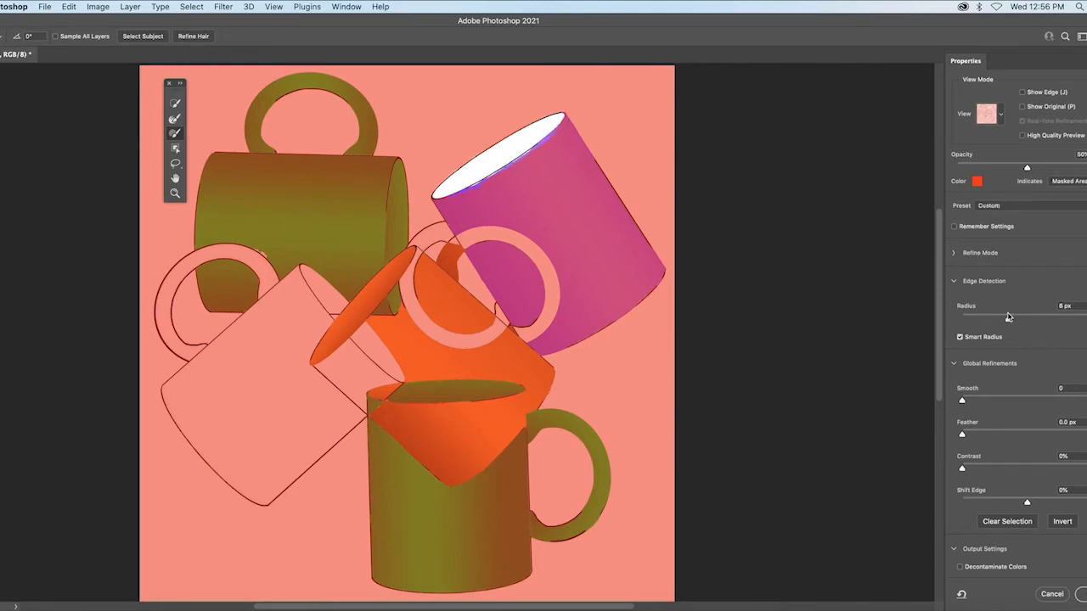
left_click(1080, 594)
left_click(349, 36)
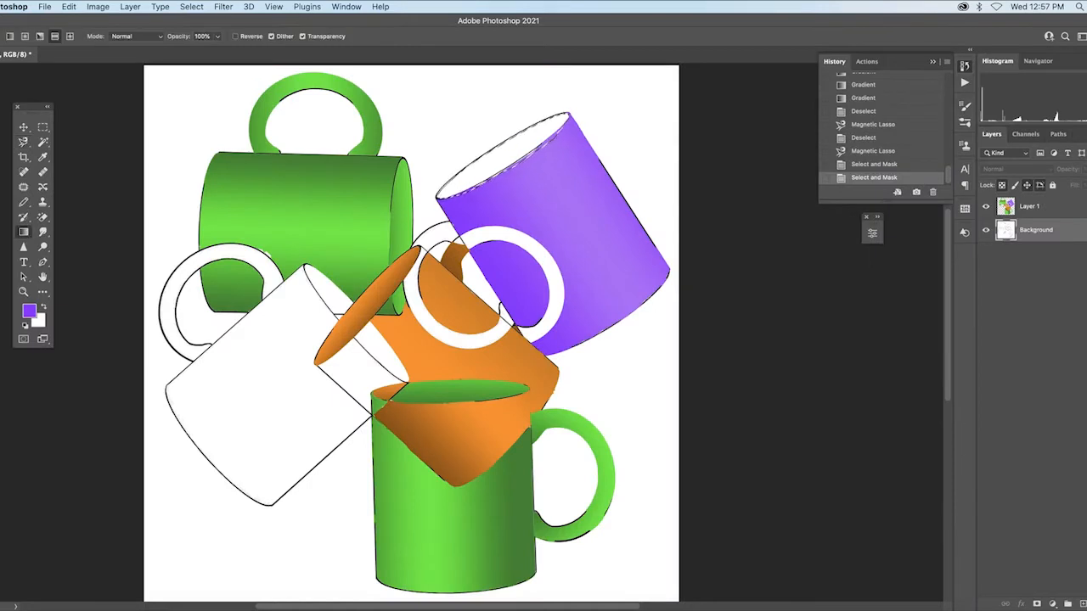
- Try filling the purple mug's opening with the linear purple gradient on the Background layer
left_click_drag(483, 142, 518, 182)
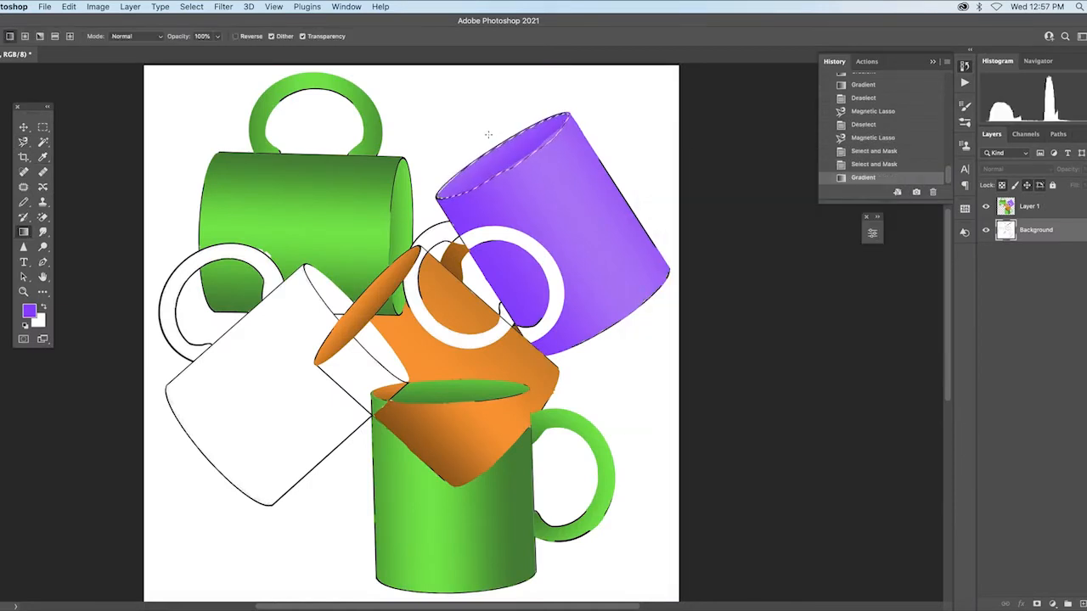
left_click_drag(484, 142, 518, 182)
key("super+z")
key("super+z")
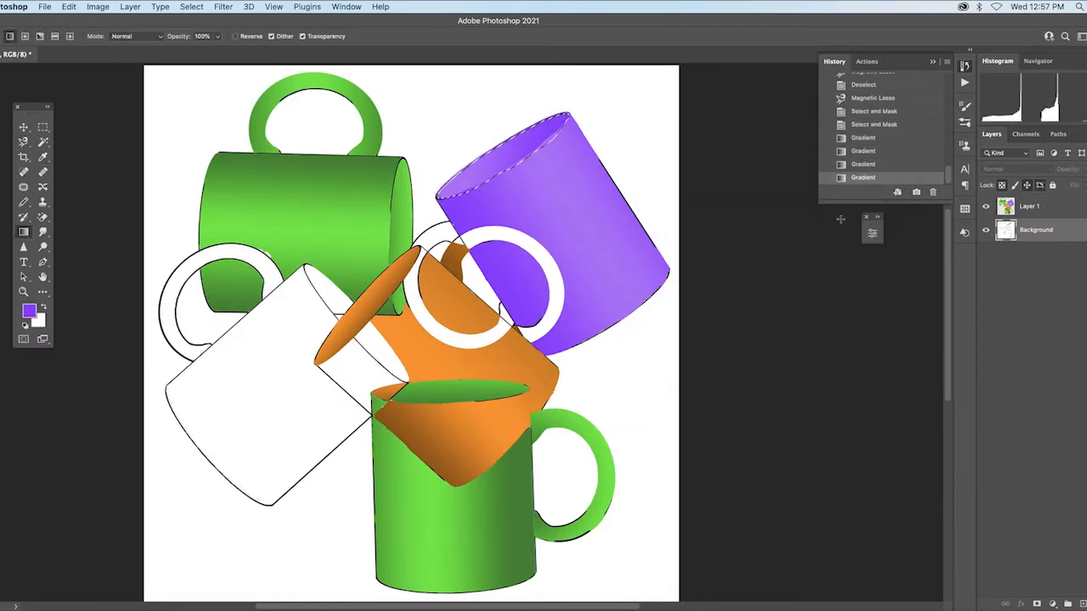
- Revert the Background layer's gradient fills, fill the purple mug's opening with the linear purple gradient on Layer 1, and deselect
key("super+shift+z")
key("super+shift+z")
key("super+shift+z")
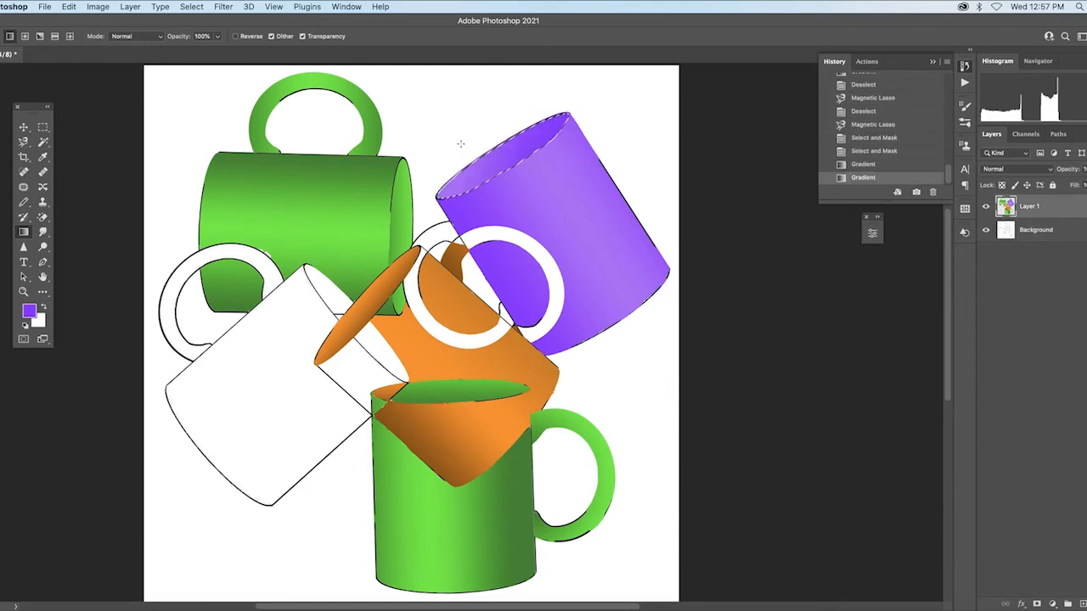
key("super+d")
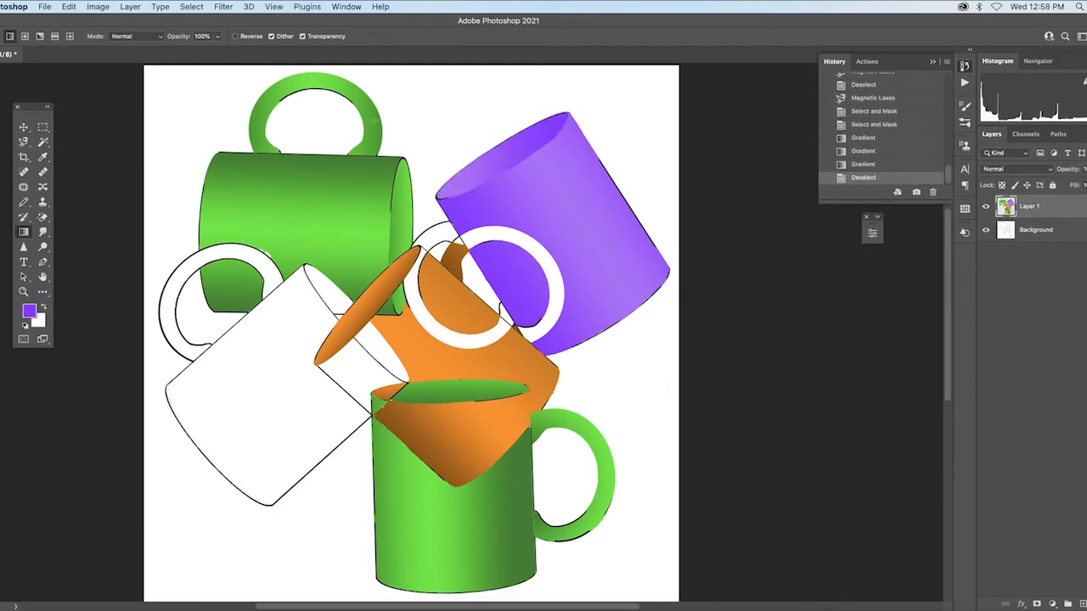
- Select the white end pieces of the purple mug's handle with the Magnetic Lasso on the Background layer
key("l")
key("alt+bracketleft")
left_click(416, 253)
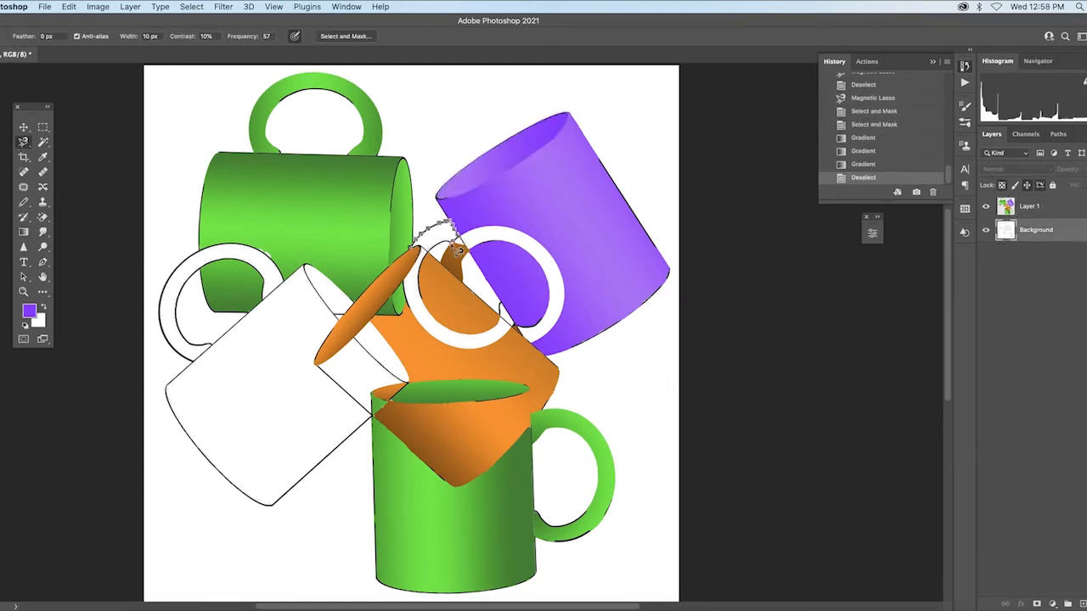
left_click(416, 253)
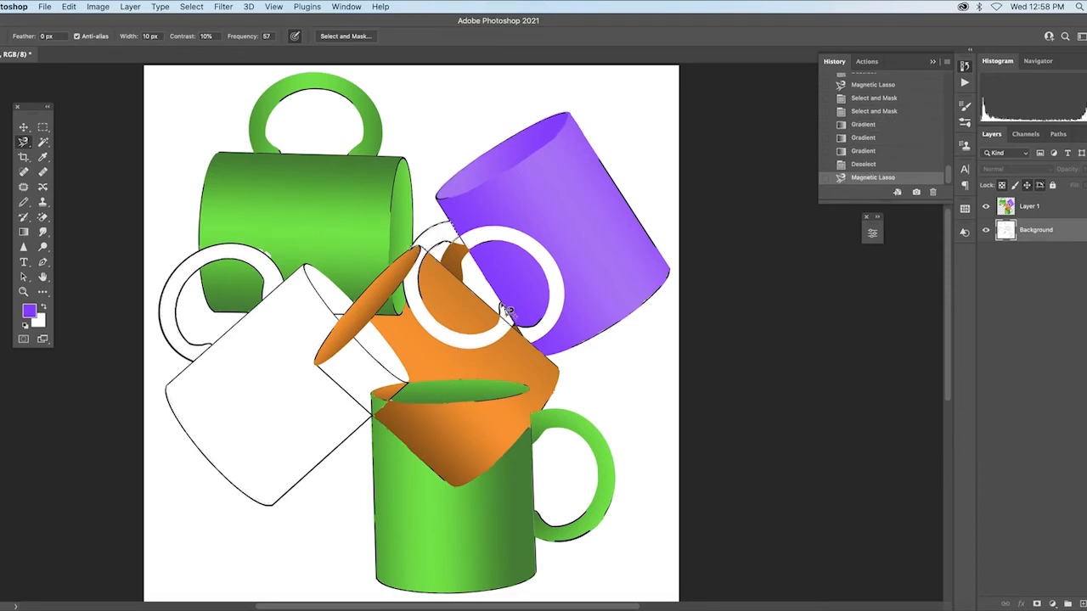
left_click(507, 311)
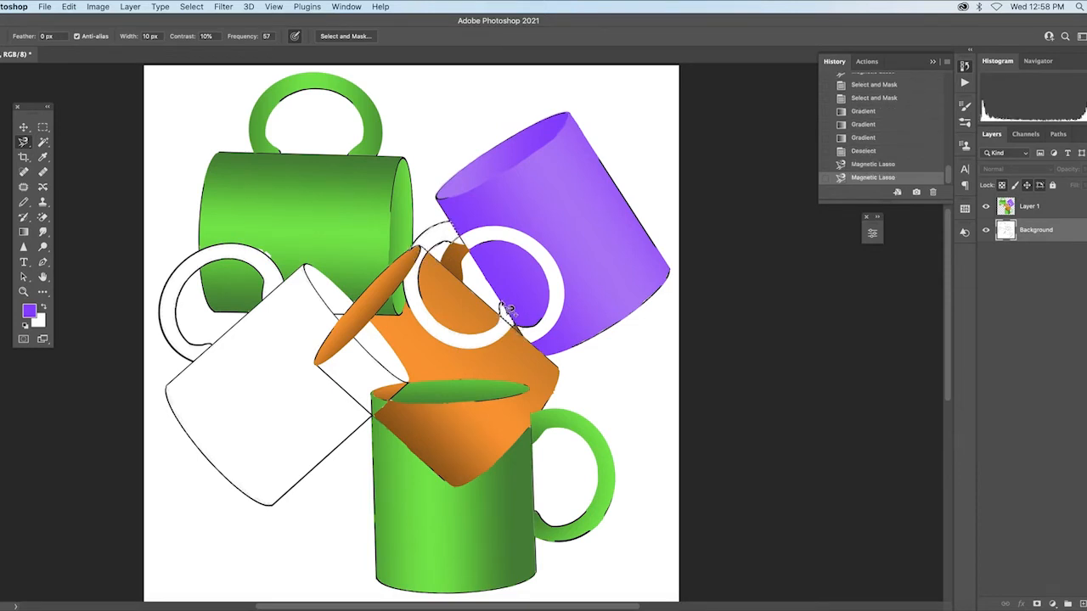
- Fill the selected purple handle pieces with the linear purple gradient on Layer 1 and deselect
key("alt+bracketright")
key("g")
left_click_drag(507, 311, 434, 291)
left_click_drag(501, 280, 434, 291)
key("ctrl+d")
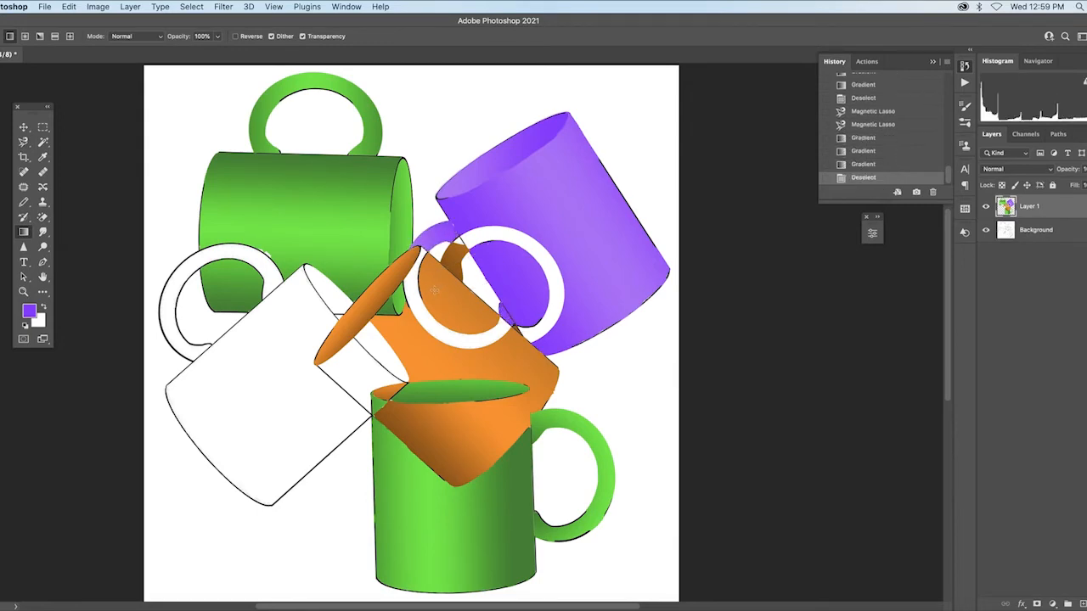
- Brush white over the stray black lines between the purple and orange handles on the Background layer
key("alt+bracketleft")
left_click(43, 307)
left_click(24, 201)
key("ctrl+plus")
key("ctrl+plus")
key("ctrl+plus")
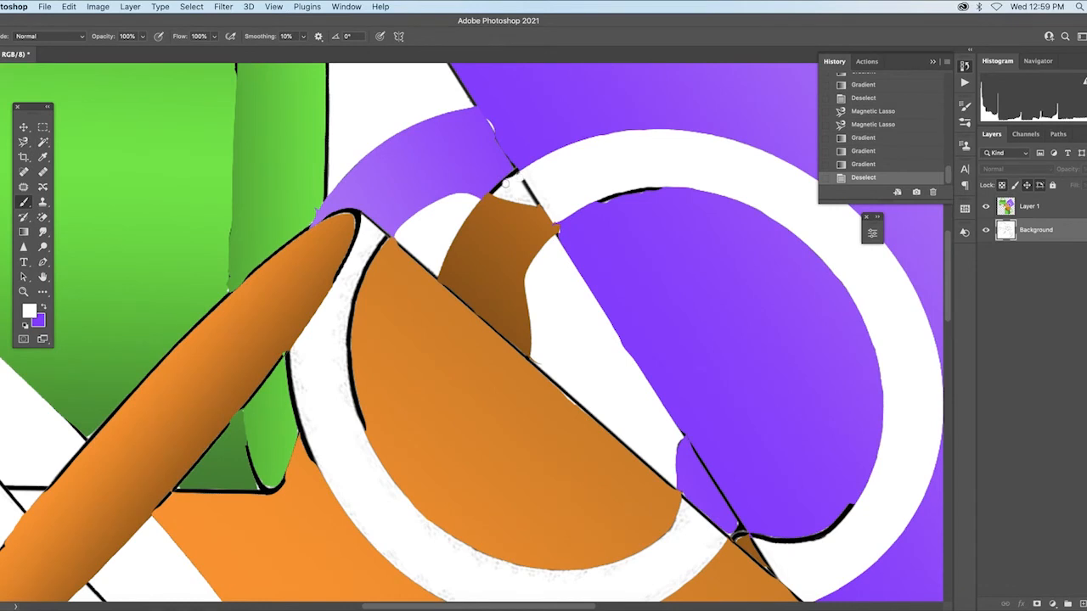
left_click(509, 180)
left_click(496, 191)
mouse_move(497, 188)
left_mouse_down()
mouse_move(536, 161)
mouse_move(530, 187)
mouse_move(516, 192)
mouse_move(545, 203)
left_mouse_up()
left_click(528, 186)
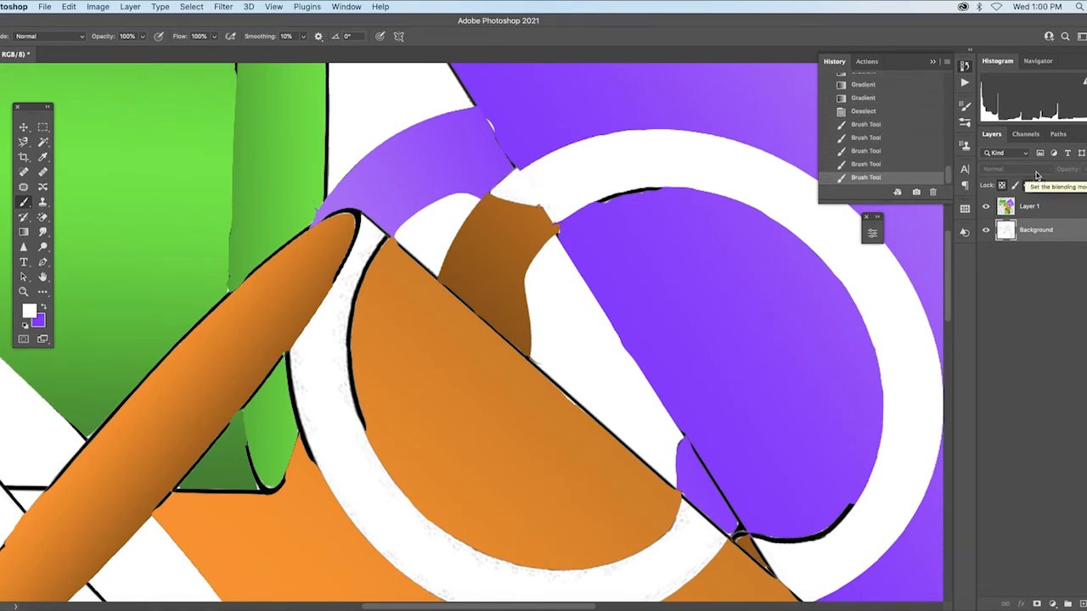
- Hide the Background layer and erase the jagged upper corner of the brown orange-mug handle on Layer 1
left_click(986, 229)
left_click(1051, 208)
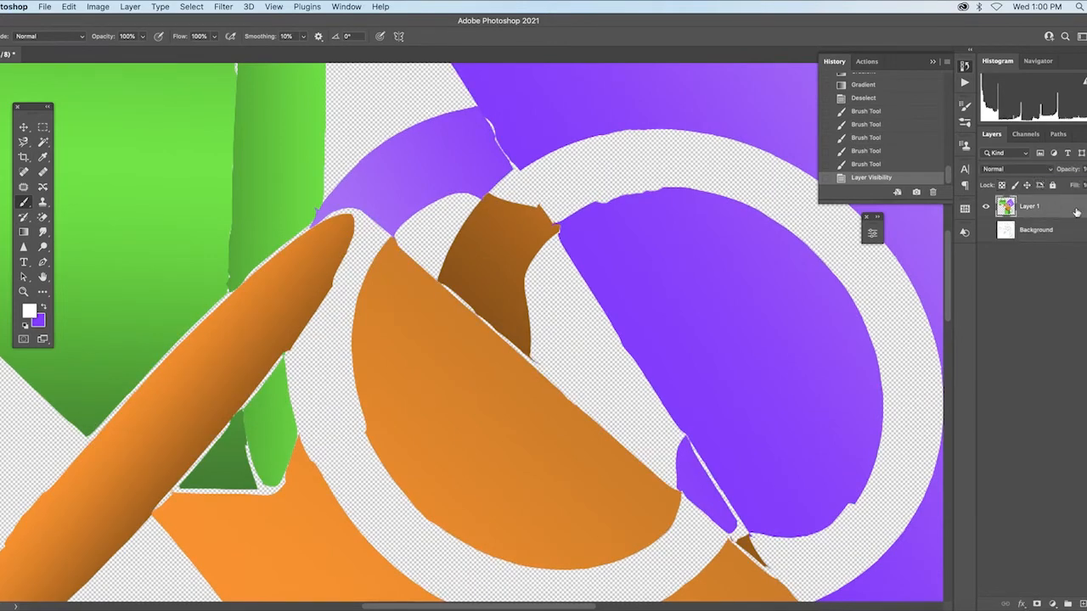
left_click(42, 217)
left_click(89, 215)
left_click(547, 199)
left_click(551, 202)
left_click(554, 202)
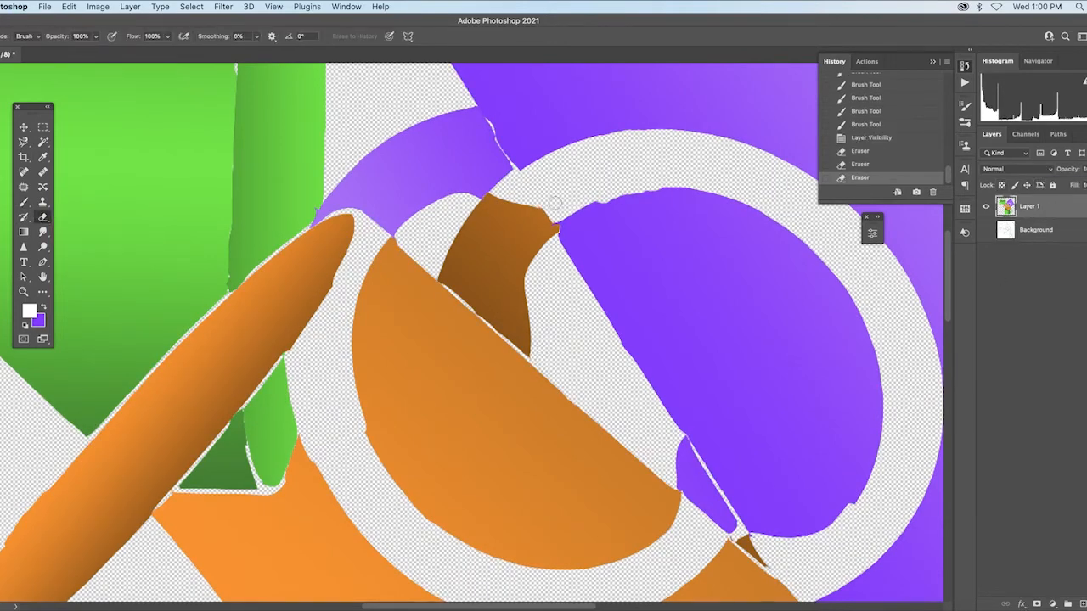
- Erase the ragged edges of the purple area enclosed by the ring-shaped handle
left_click(852, 509)
left_click(854, 506)
left_click(867, 484)
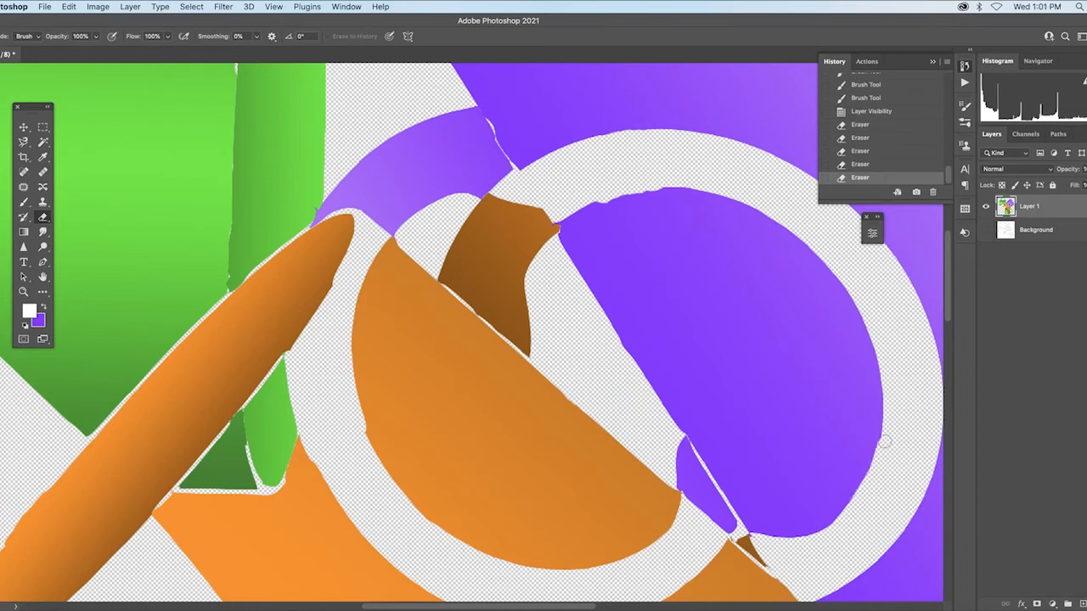
left_click(881, 444)
left_click(560, 224)
left_click(605, 197)
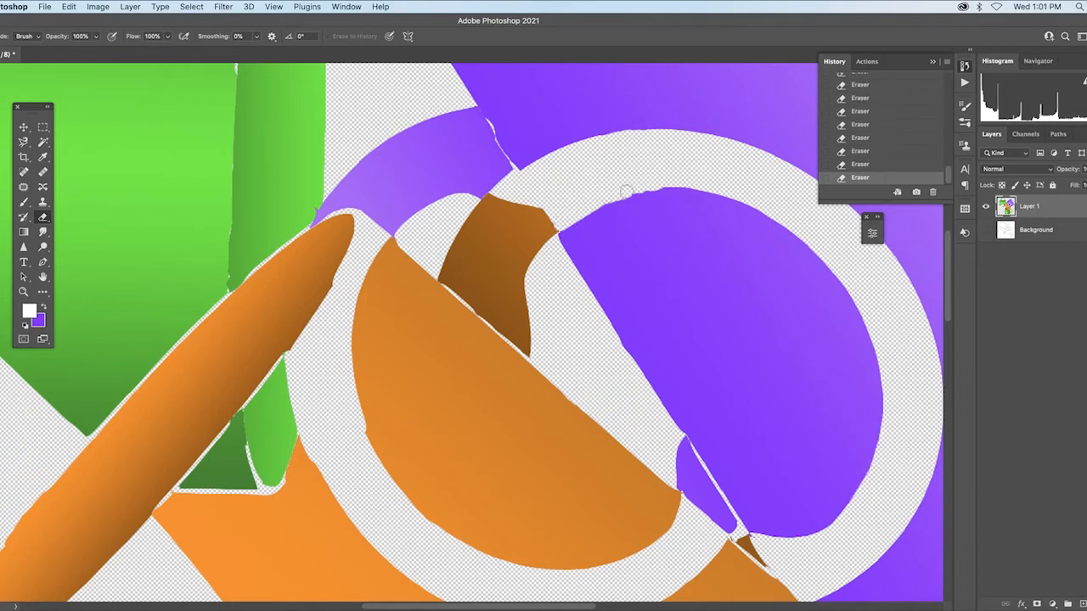
- Erase the rough outer edges of the lower green mug's handle, base and left side
scroll(321, 410, "down", 10)
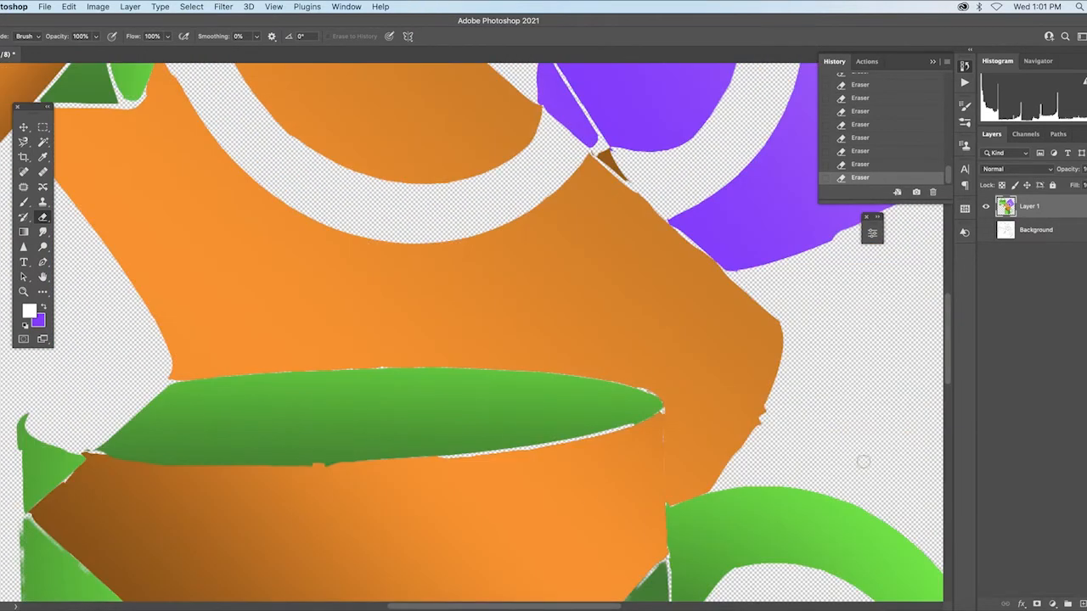
scroll(762, 428, "down", 10)
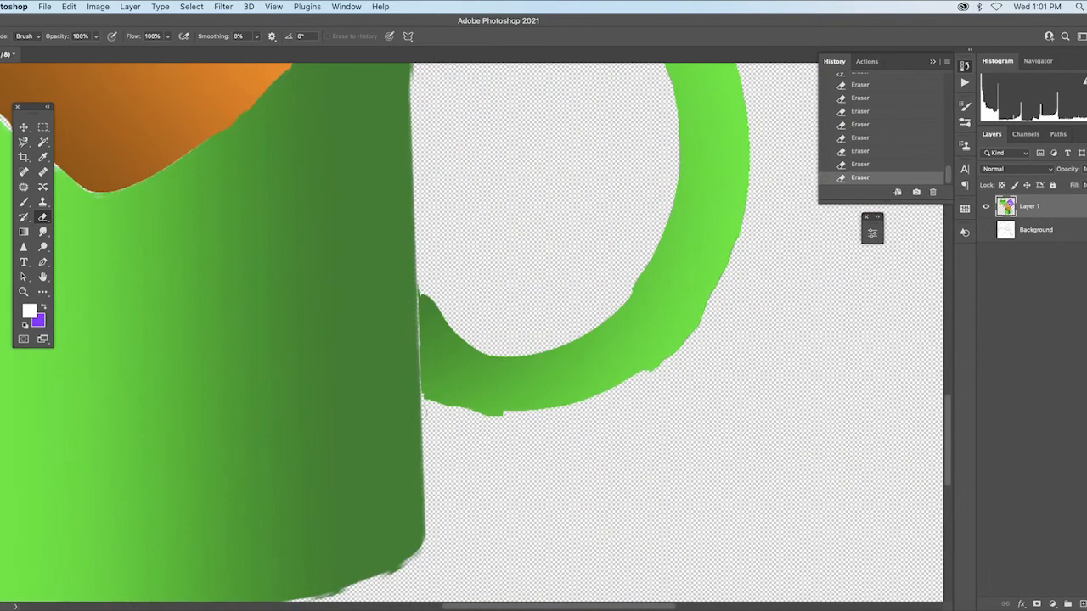
scroll(686, 341, "down", 5)
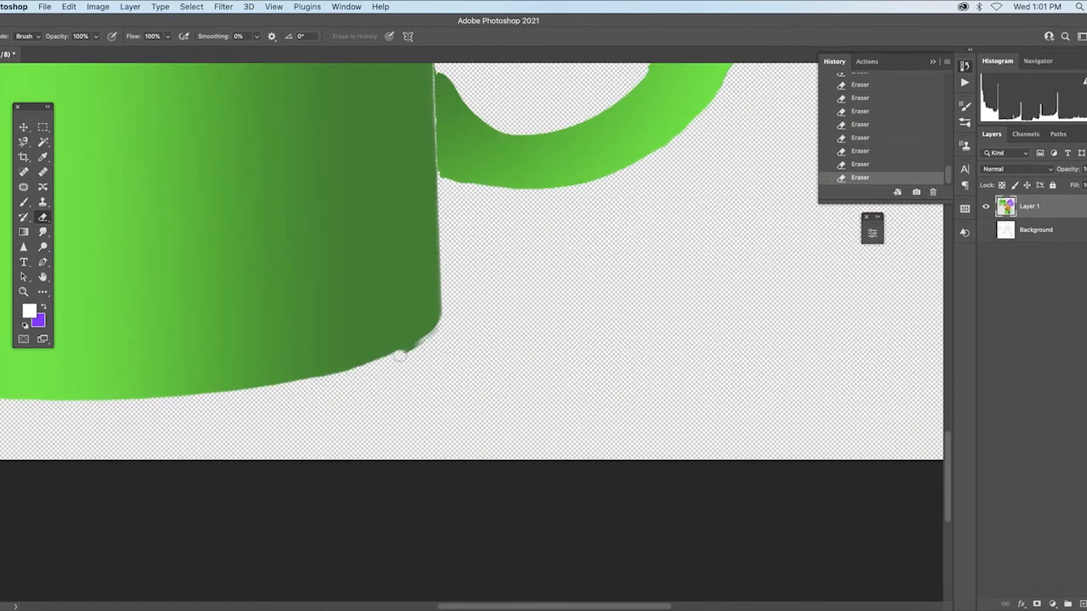
scroll(803, 364, "left", 10)
scroll(307, 348, "up", 5)
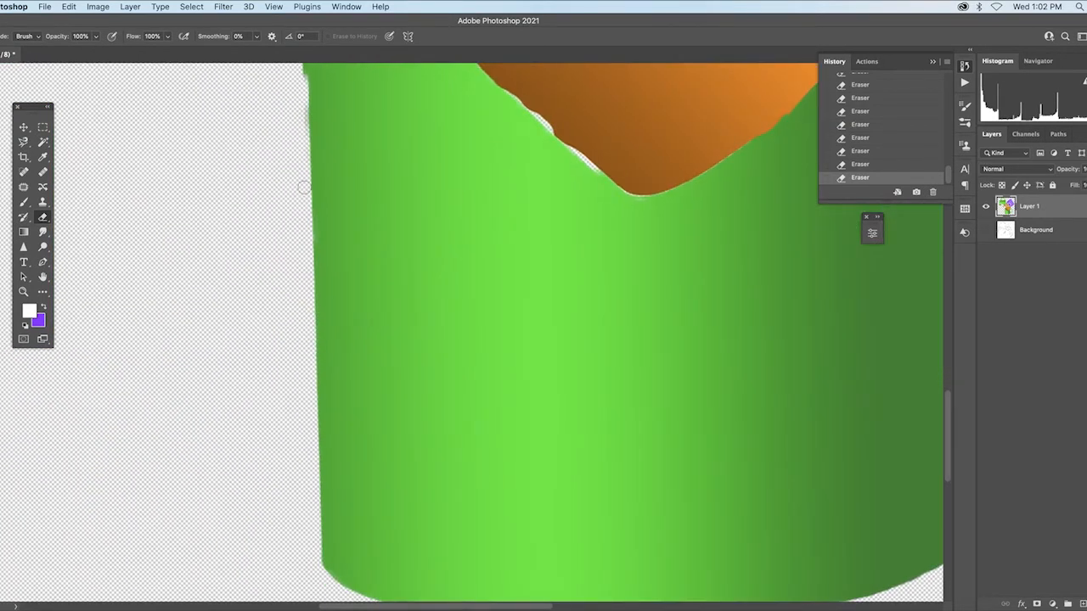
- Erase the uneven edges on the upper green mug's body and along the inside of its handle
scroll(307, 356, "up", 5)
scroll(221, 518, "up", 5)
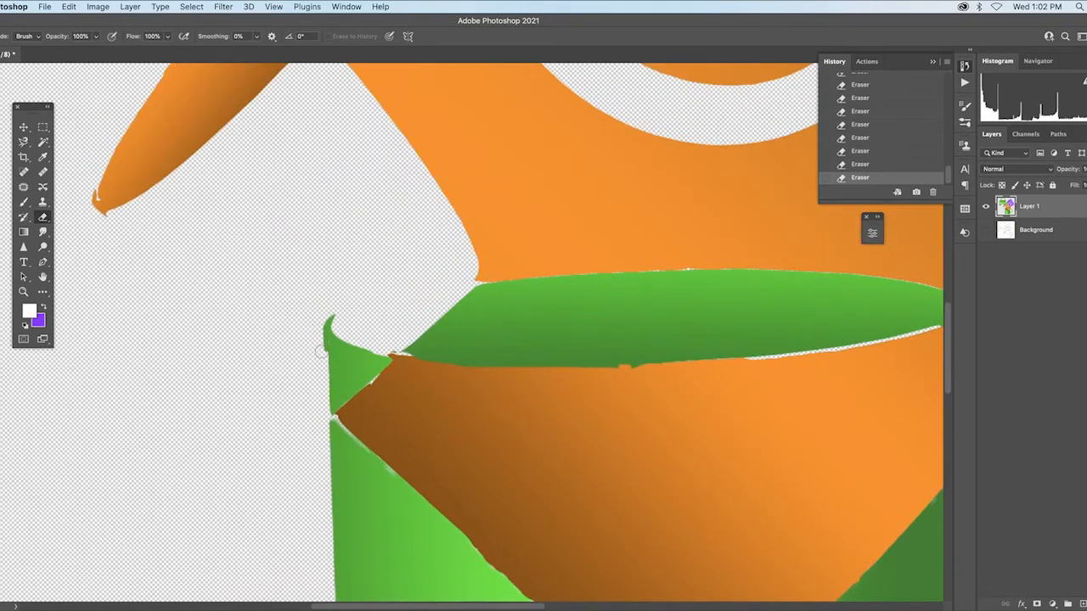
scroll(309, 323, "up", 5)
scroll(515, 278, "up", 5)
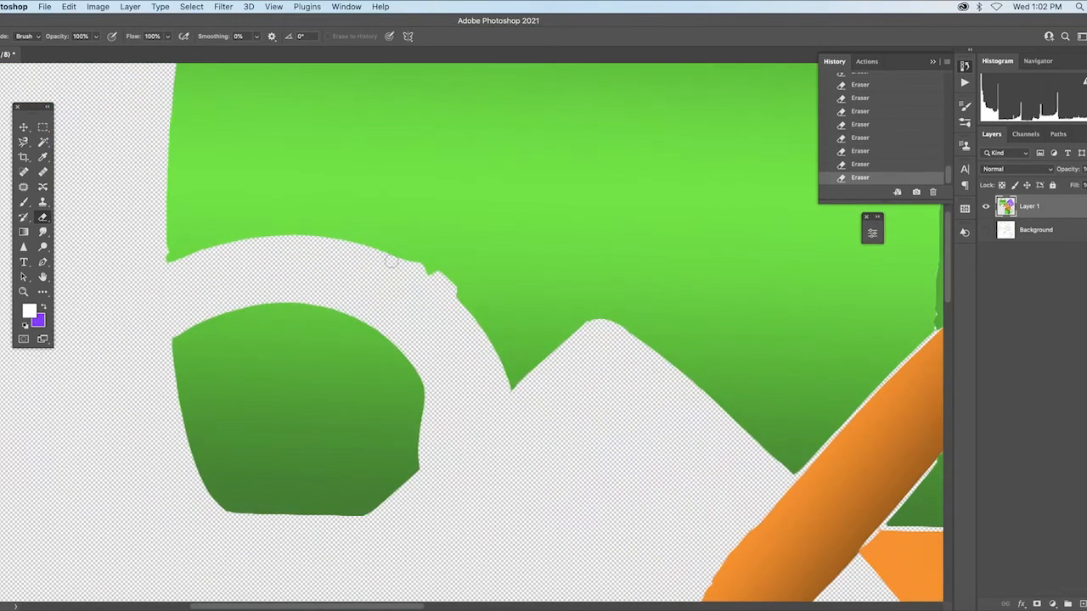
scroll(266, 286, "up", 5)
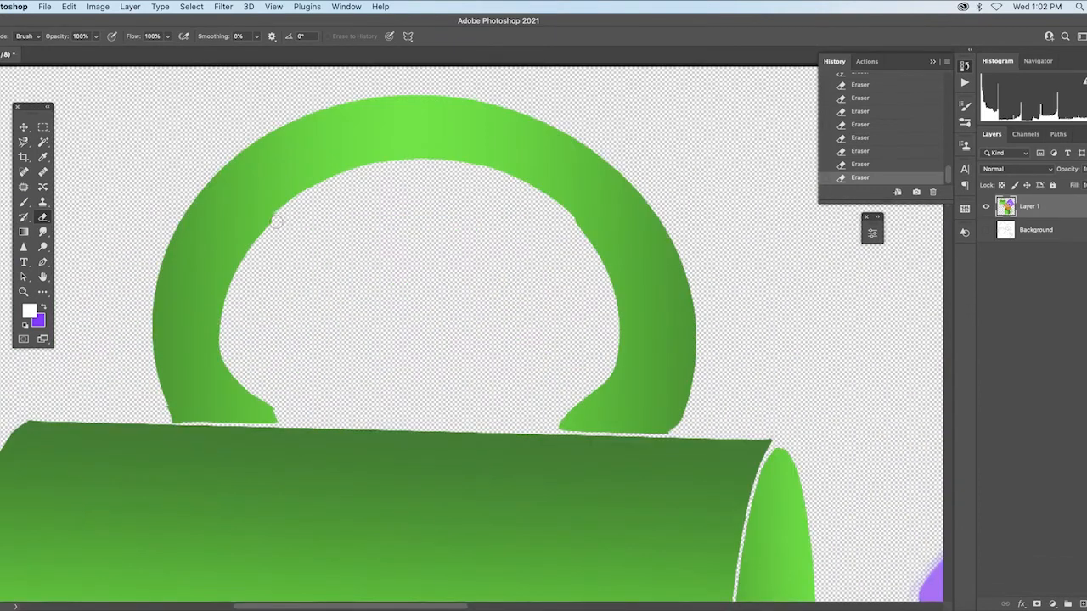
- Erase the fuzzy outer edge of the purple mug's rim up to its top corner
scroll(807, 542, "right", 5)
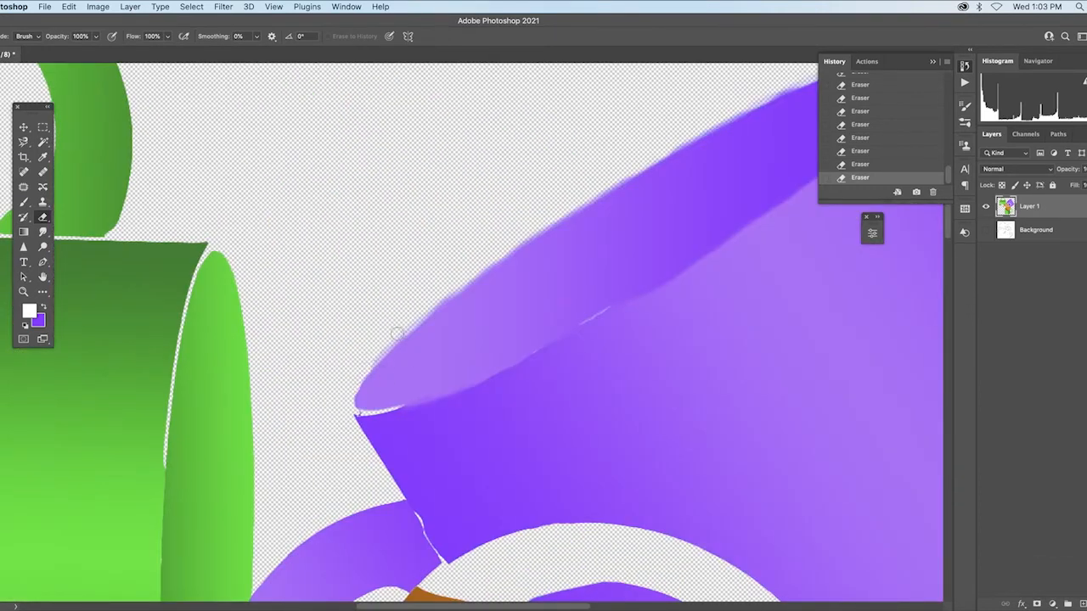
scroll(662, 187, "up", 4)
scroll(663, 186, "right", 4)
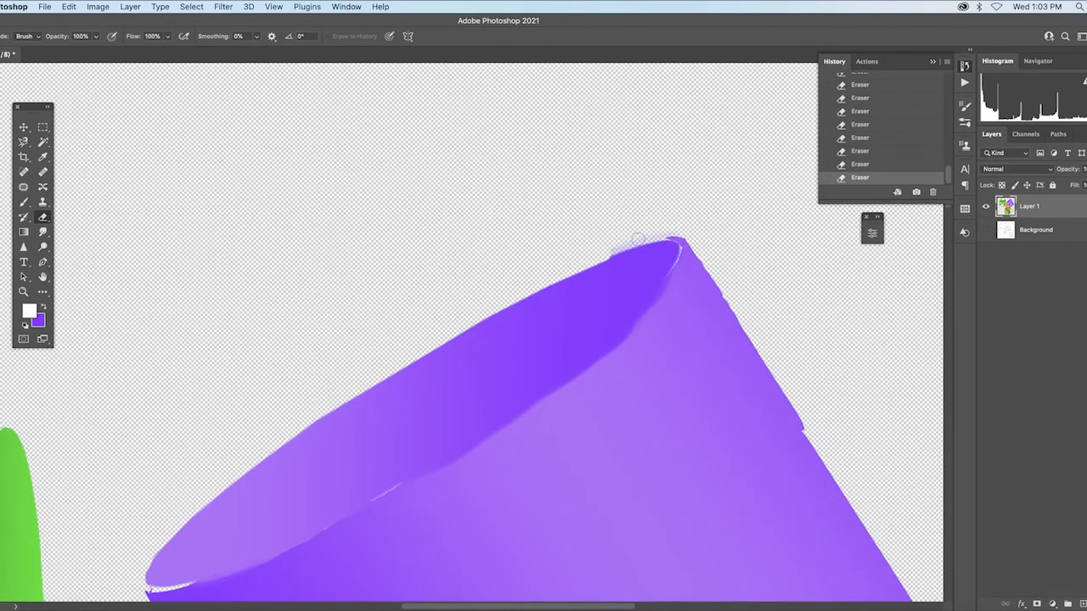
scroll(796, 328, "down", 4)
scroll(796, 327, "right", 6)
scroll(355, 323, "up", 1)
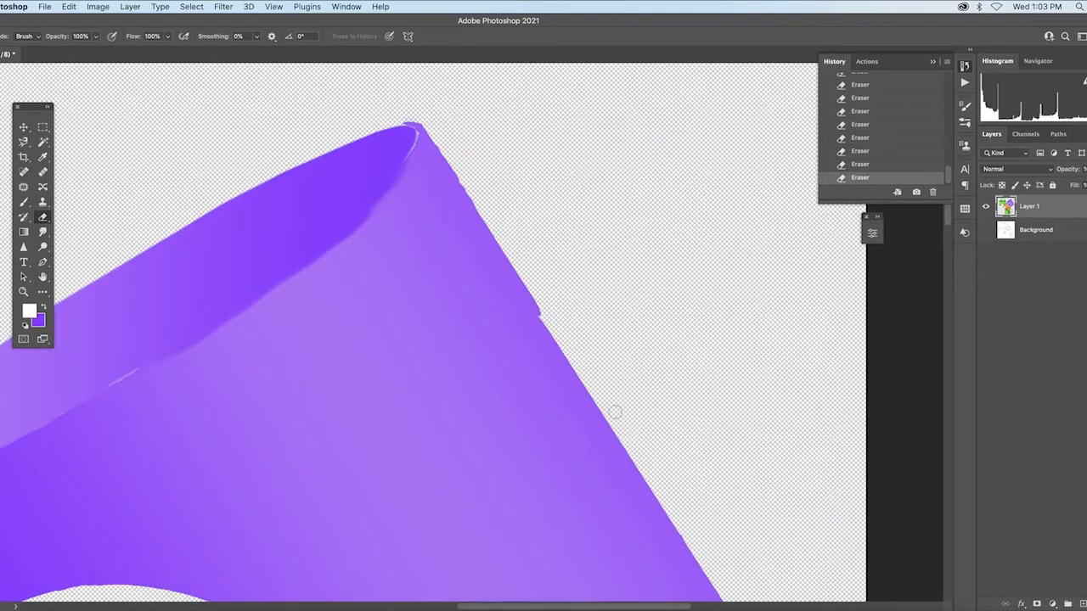
- Erase the bumps along the purple mug's long straight side and curved base to smooth its outline
scroll(645, 518, "down", 4)
scroll(646, 519, "right", 4)
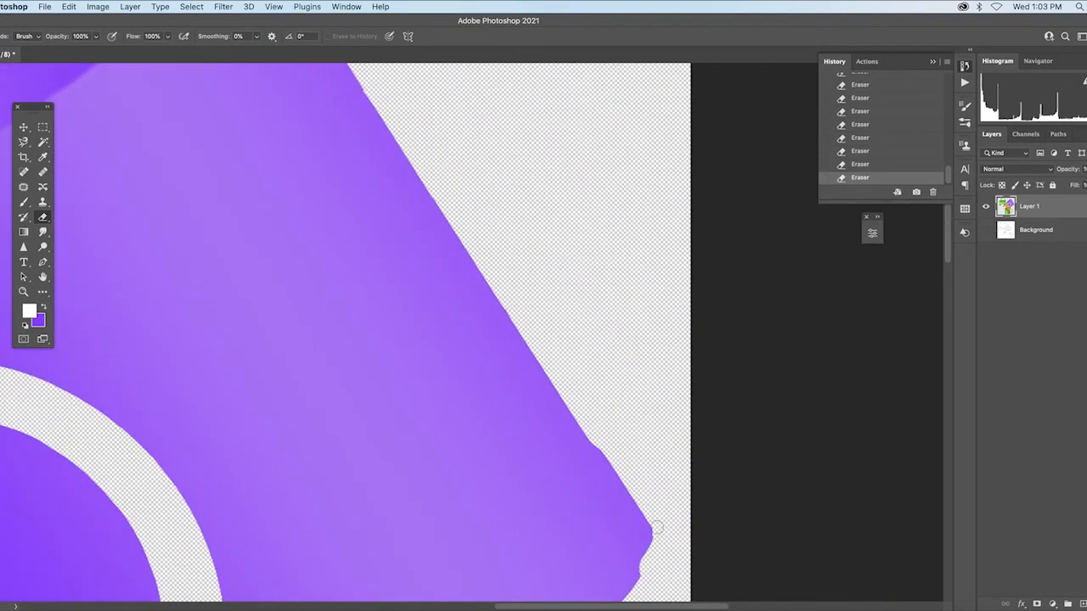
scroll(589, 431, "down", 4)
scroll(589, 431, "right", 3)
scroll(636, 437, "down", 4)
scroll(636, 436, "left", 2)
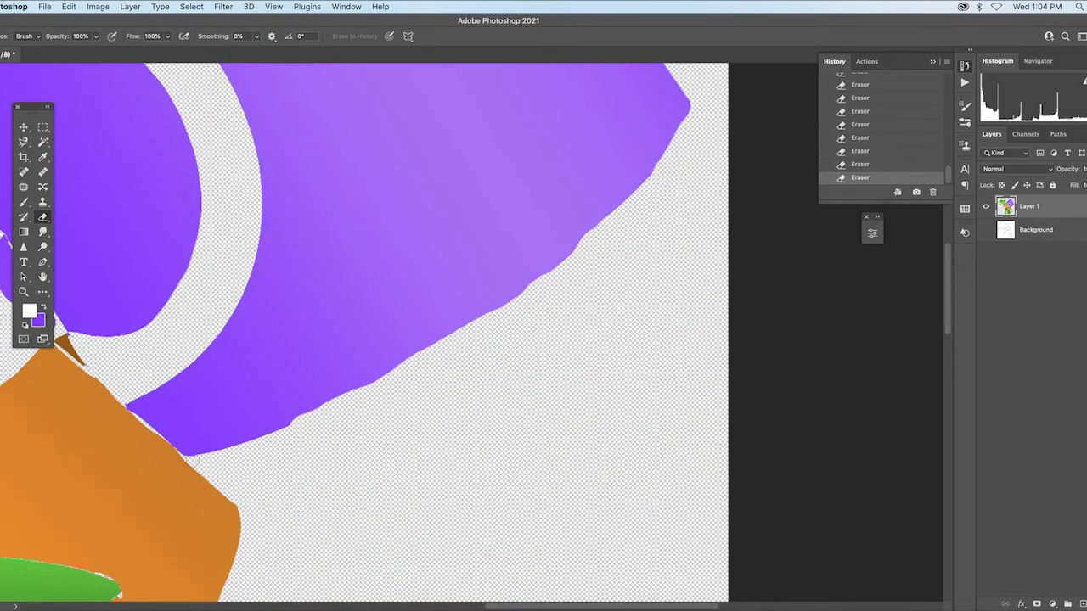
mouse_move(299, 423)
left_mouse_down()
mouse_move(515, 304)
mouse_move(589, 249)
mouse_move(665, 164)
mouse_move(691, 113)
left_mouse_up()
left_click_drag(439, 412, 830, 48)
- Brush sampled dark green over the gaps beside the lower green mug's handle and orange overlap, undoing the last stroke
left_click(24, 201)
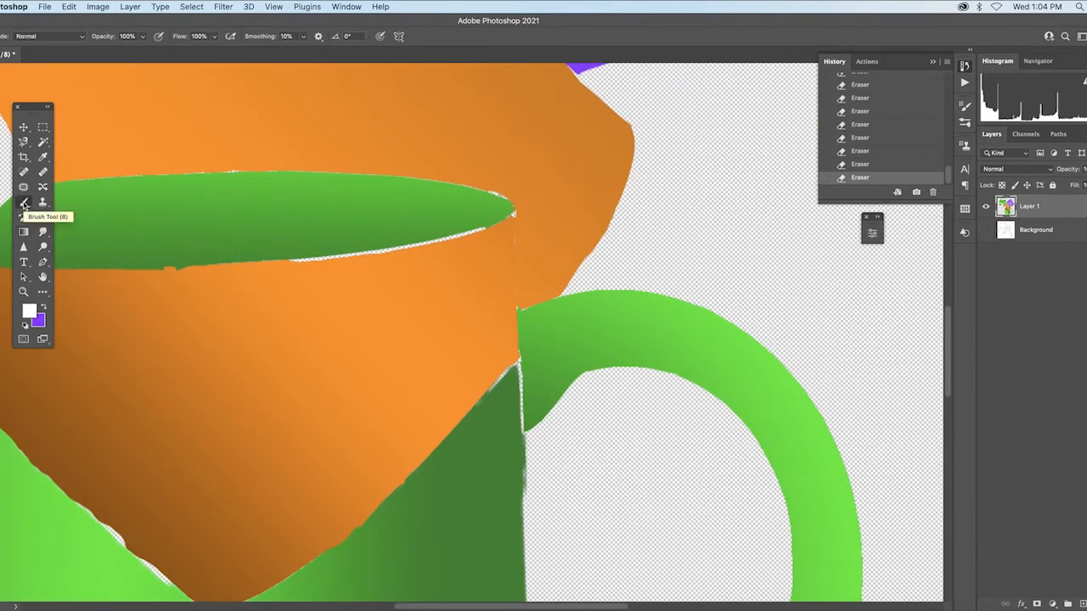
left_click(29, 311)
left_click(748, 315)
key("Return")
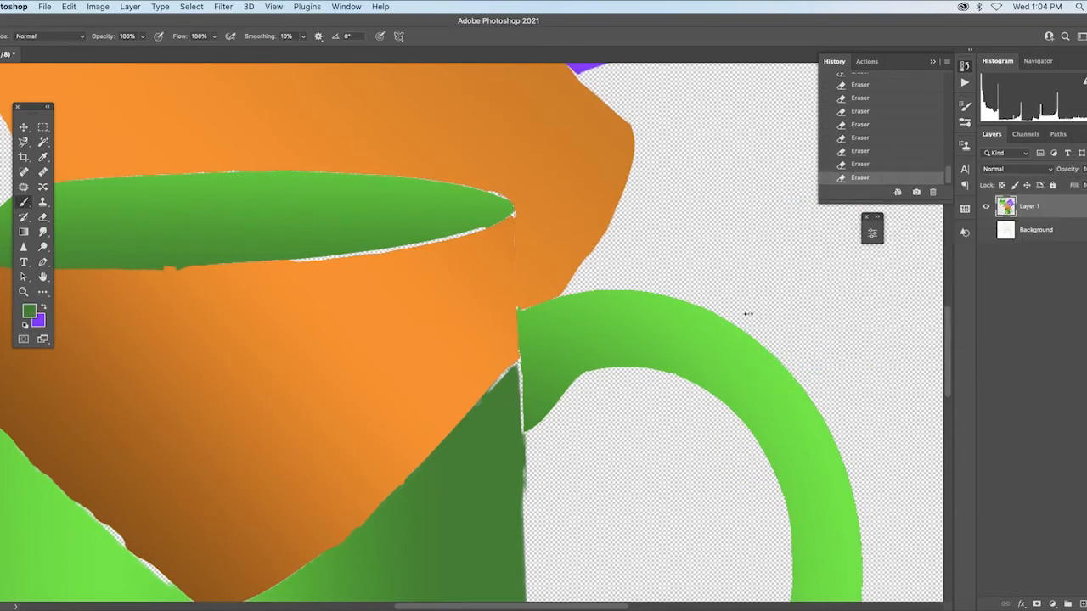
left_click_drag(514, 360, 520, 434)
left_click_drag(519, 362, 408, 478)
key("super+z")
scroll(474, 356, "left", 6)
scroll(474, 357, "down", 2)
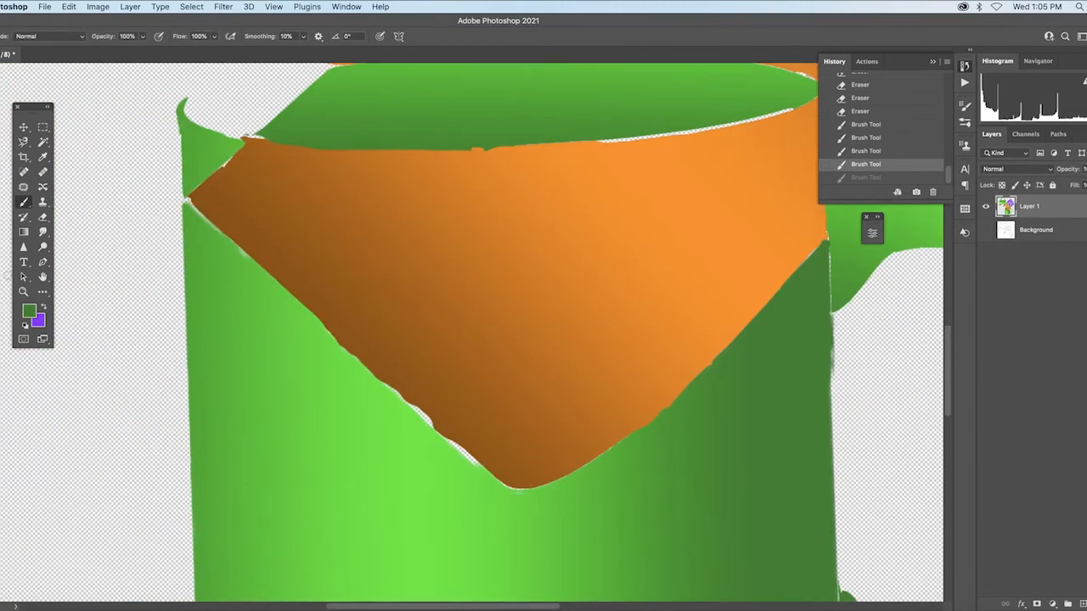
- Brush sampled brown over the gap along the upper half of the orange overlap's dark diagonal edge
left_click(209, 201)
key("Return")
left_click(188, 201)
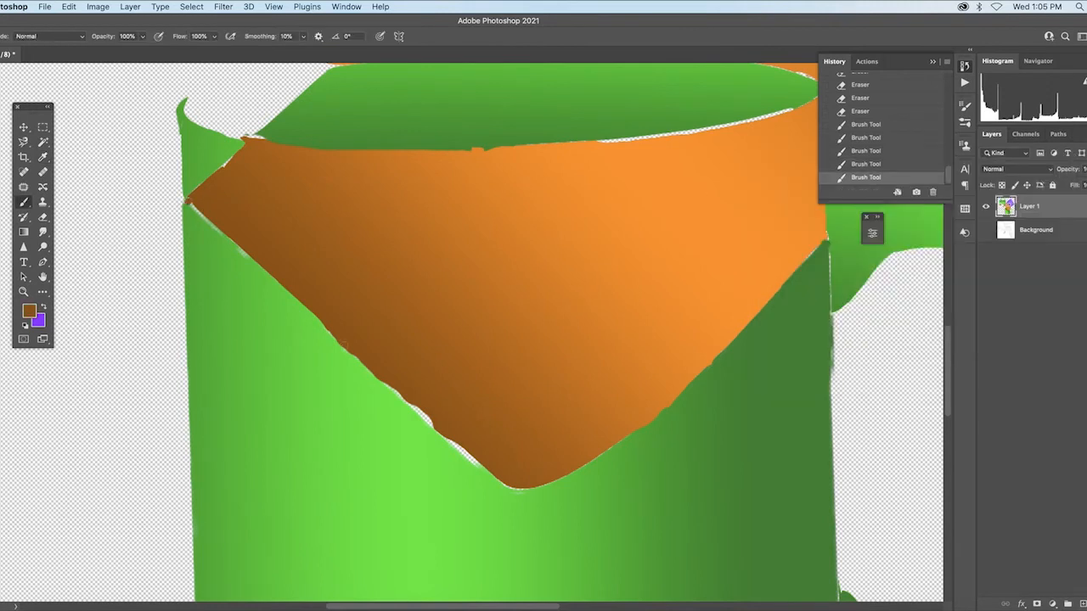
left_click_drag(345, 350, 186, 202)
- Resample the brown and paint over the remaining gap along the orange overlap's dark edge down to its tip
left_click(29, 311)
left_click(439, 357)
key("Return")
left_click(439, 357)
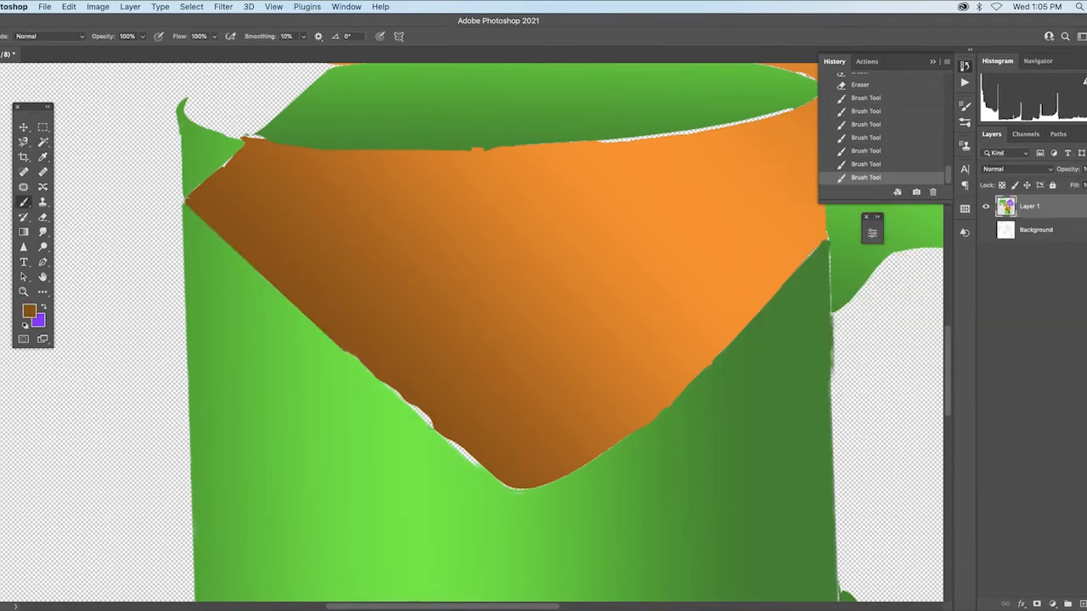
left_click_drag(345, 350, 504, 481)
left_click(29, 311)
left_click(493, 456)
key("Return")
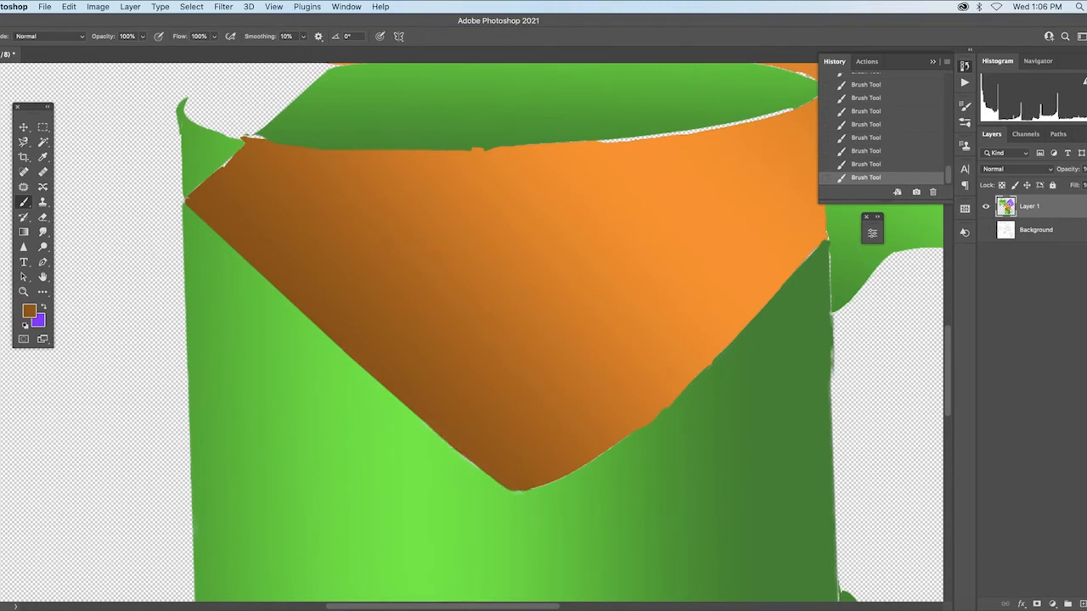
- Brush sampled orange over the transparent gap beneath the lower green mug's opening, resampling the shade near the rim
left_click(29, 311)
key("Return")
scroll(636, 243, "up", 5)
scroll(636, 243, "right", 10)
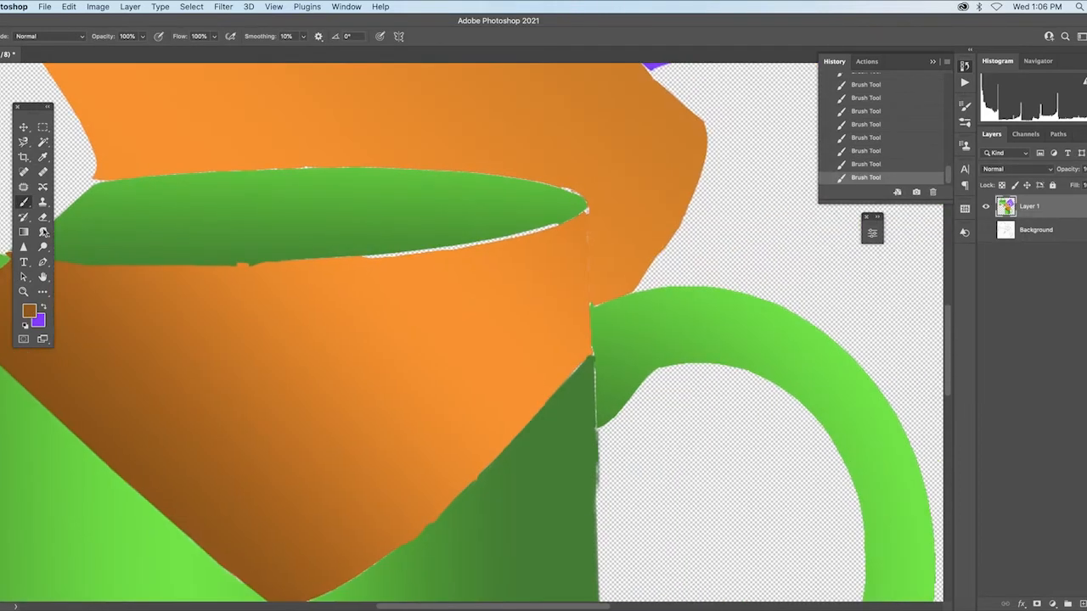
left_click(29, 311)
left_click(491, 242)
key("Return")
left_click_drag(425, 252, 489, 242)
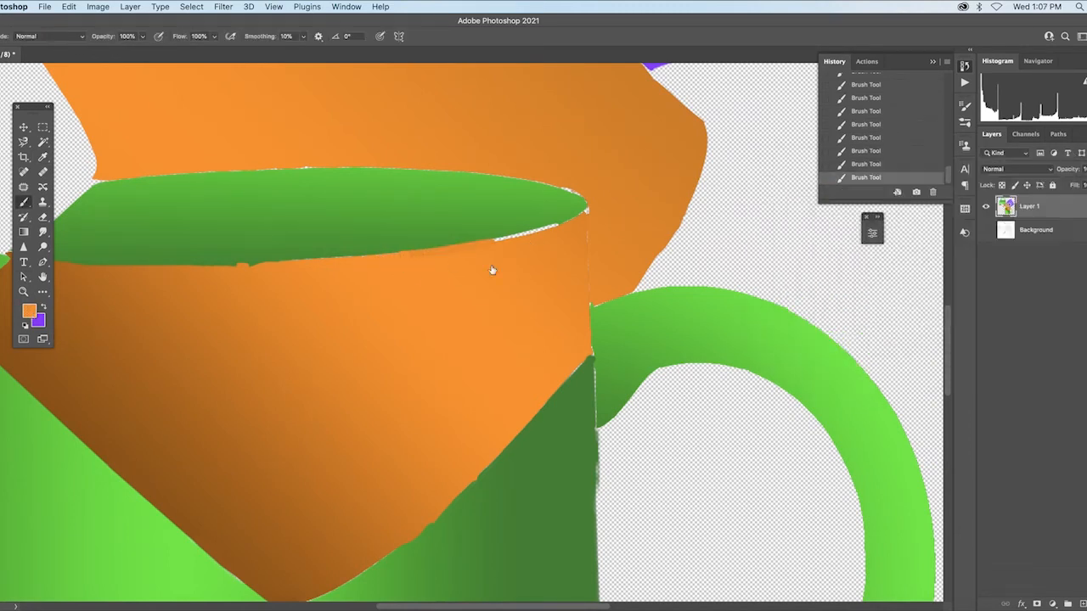
left_click(30, 311)
left_click(586, 219)
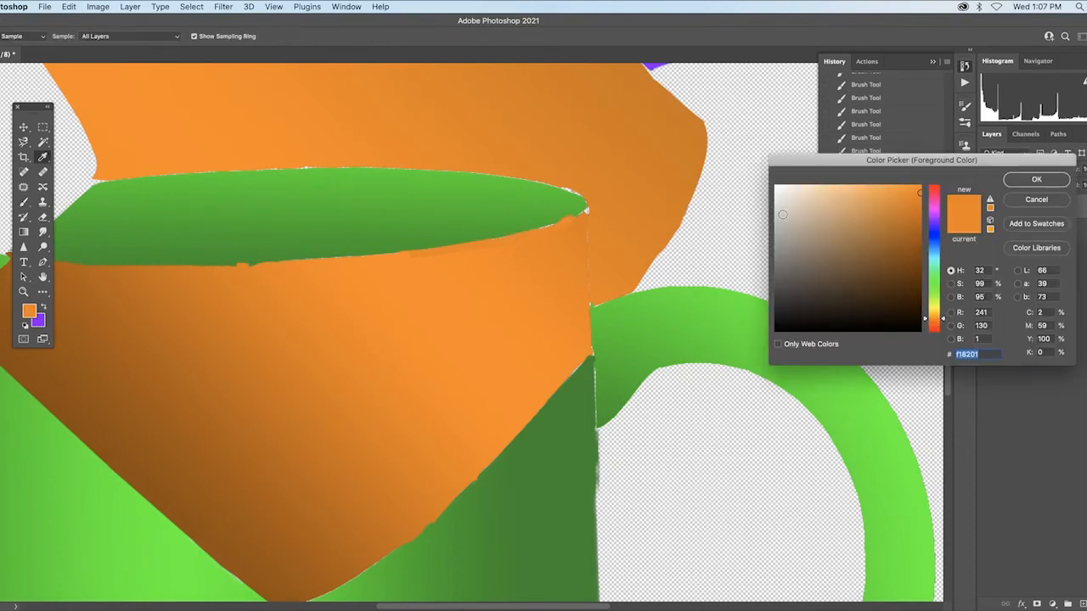
left_click(1036, 178)
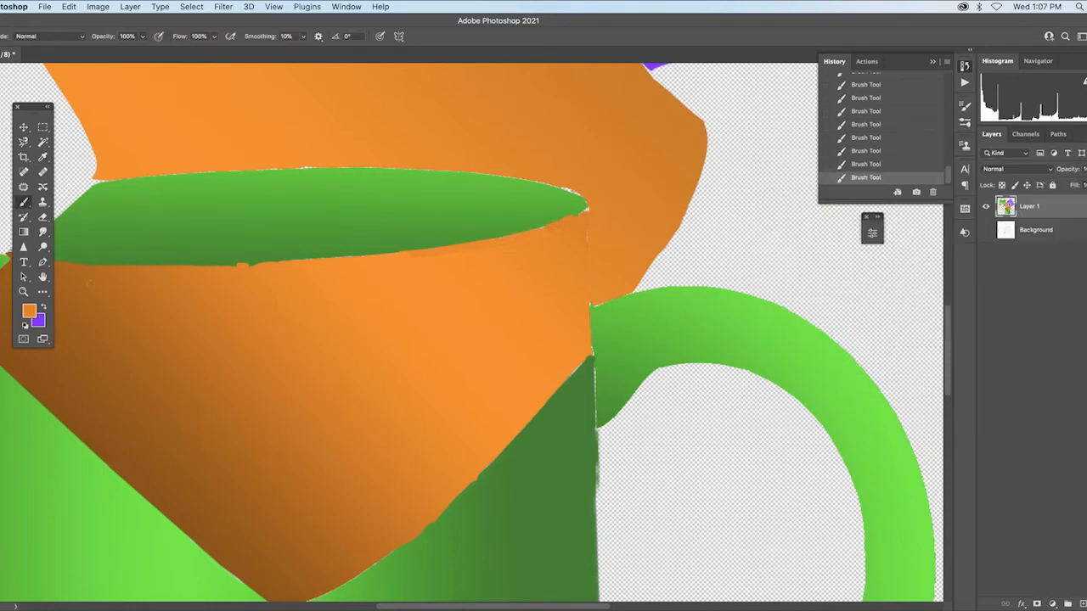
scroll(621, 449, "up", 5)
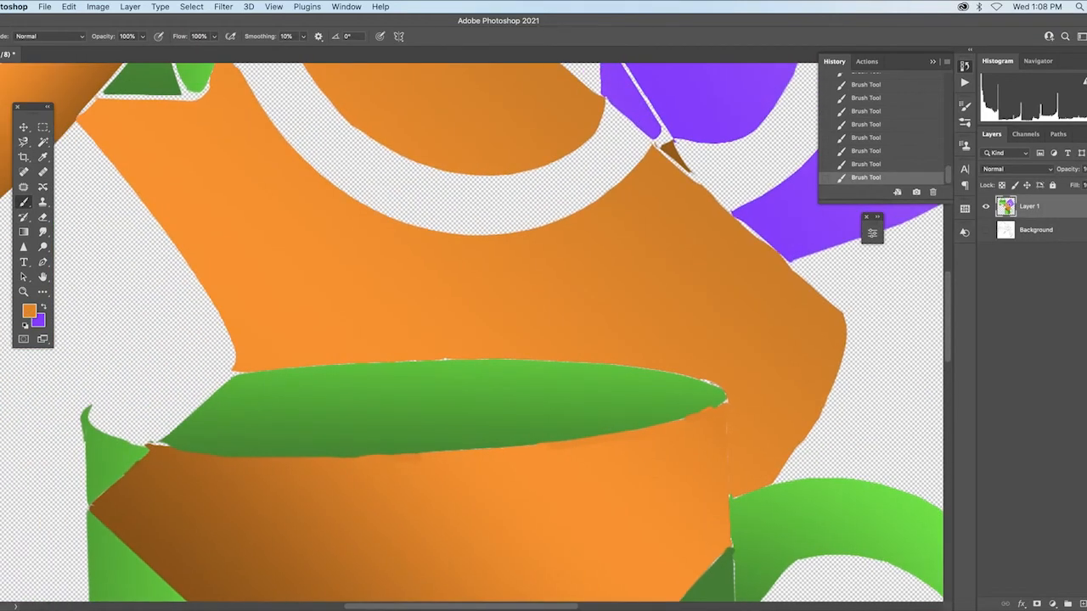
- Brush sampled dark green over the gaps around the small green triangle between the upper green mug's rim and orange mug
left_click(30, 312)
left_click(199, 430)
key("Return")
scroll(473, 332, "up", 7)
left_click(30, 311)
left_click(299, 350)
left_click(1034, 179)
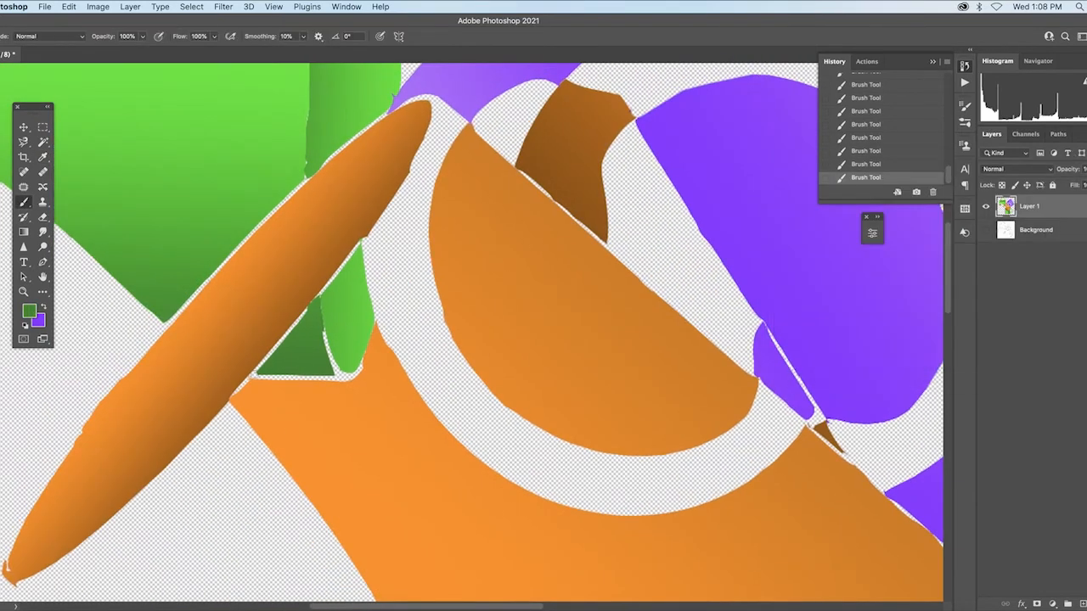
left_click_drag(253, 375, 343, 378)
left_click_drag(325, 333, 340, 375)
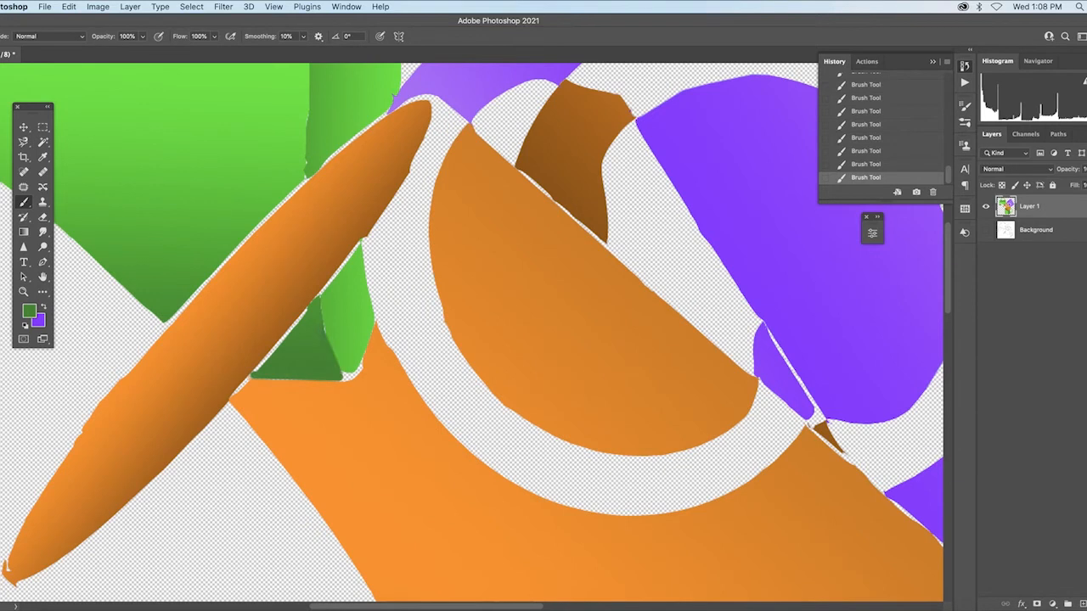
- Brush dark green over the gap along the diagonal edge of the small green triangle beside the orange opening
left_click_drag(307, 310, 257, 369)
left_click(29, 312)
left_click(1034, 177)
- Sample orange from the orange mug and brush it over the gap beneath the lower corner of the upper green mug's rim
left_click(29, 311)
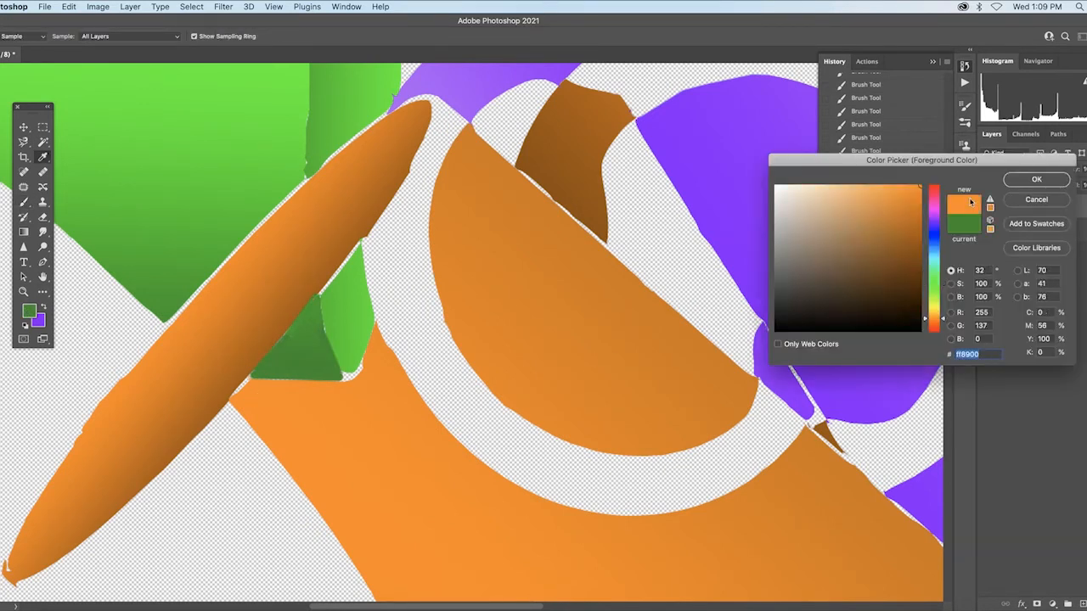
left_click(963, 179)
left_click(29, 312)
left_click(361, 387)
left_click(1034, 178)
left_click_drag(345, 380, 353, 379)
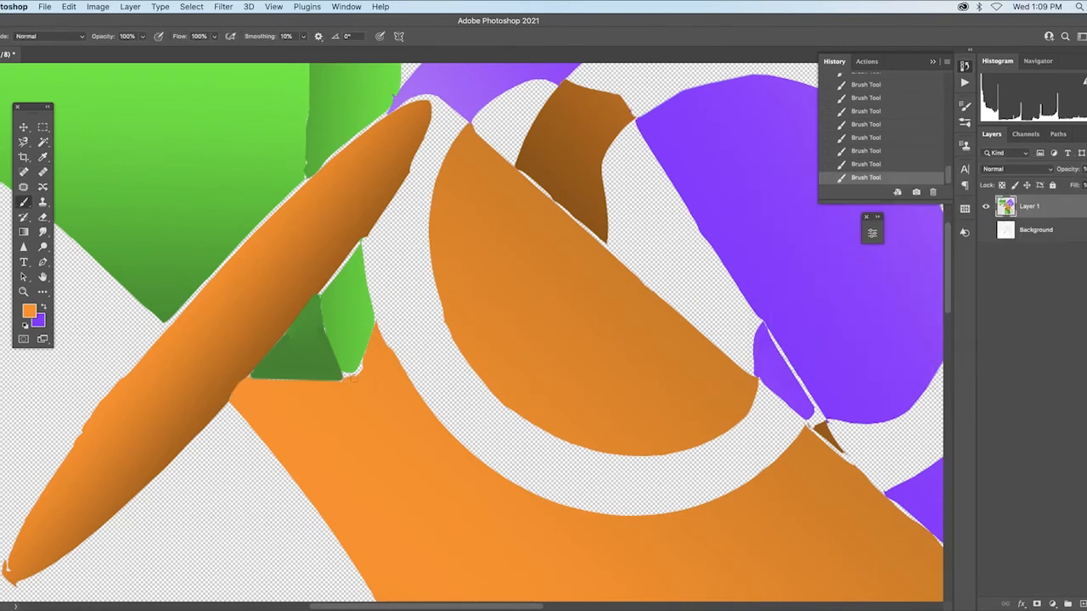
- Brush sampled greens over the remaining gaps at the green rim's lower corner and along the orange opening's lower edge
left_click(29, 312)
left_click(345, 352)
left_click(1034, 178)
left_click(346, 375)
left_click_drag(359, 244, 320, 295)
left_click(29, 312)
left_click(341, 276)
left_click(1034, 178)
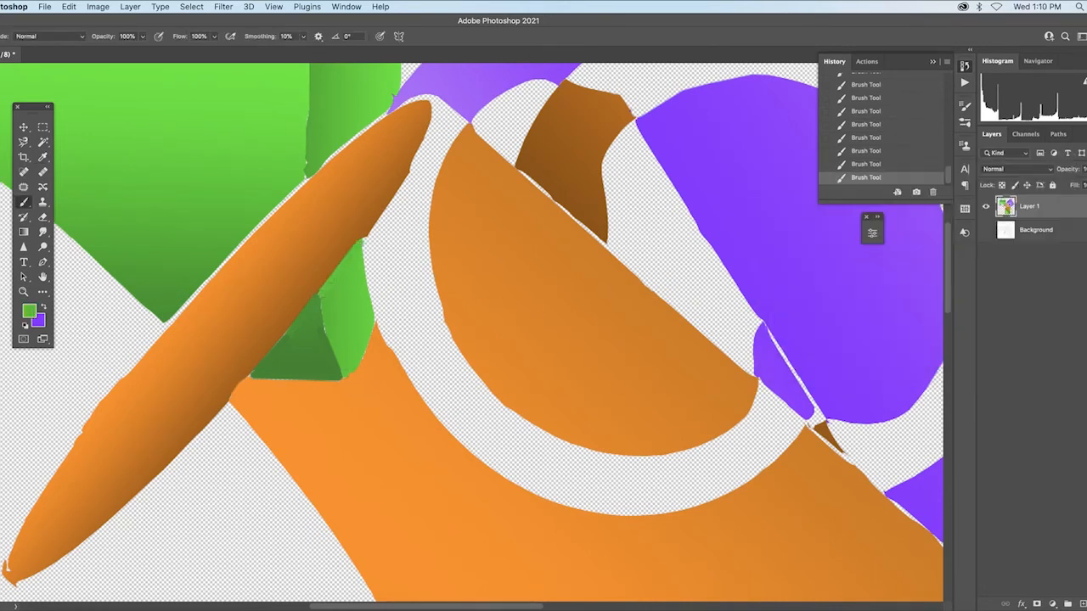
- Brush sampled green over the long gap between the upper green mug's body and the orange opening's upper edge
left_click_drag(389, 216, 472, 424)
left_click(29, 312)
left_click(1034, 178)
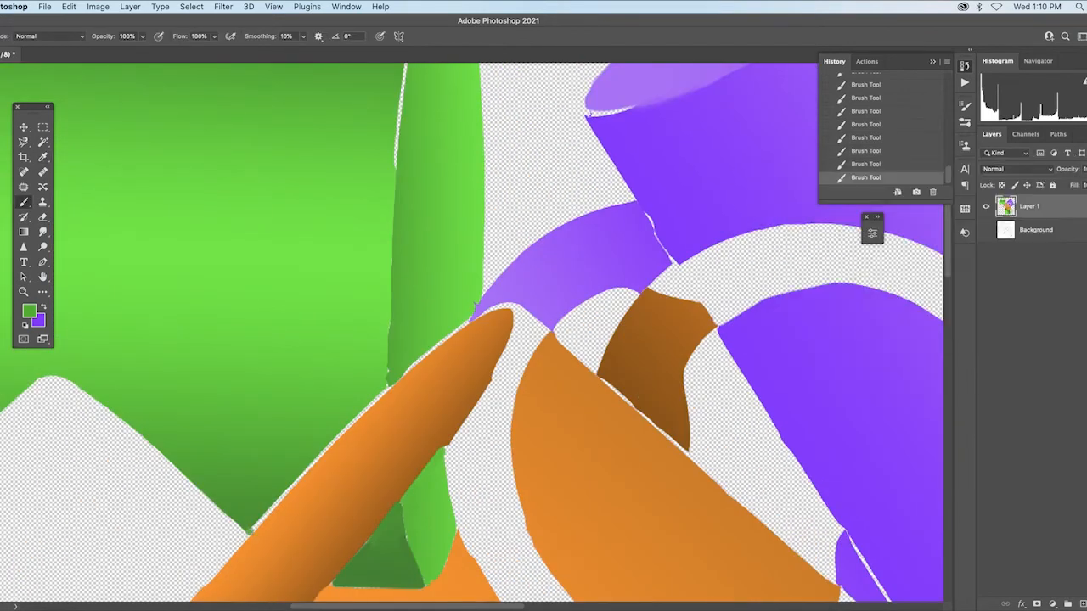
left_click_drag(387, 390, 252, 531)
- Resample darker and lighter greens from the upper green mug and touch up the painted strip beside the orange opening
left_click(28, 312)
left_click(255, 498)
left_click(1033, 177)
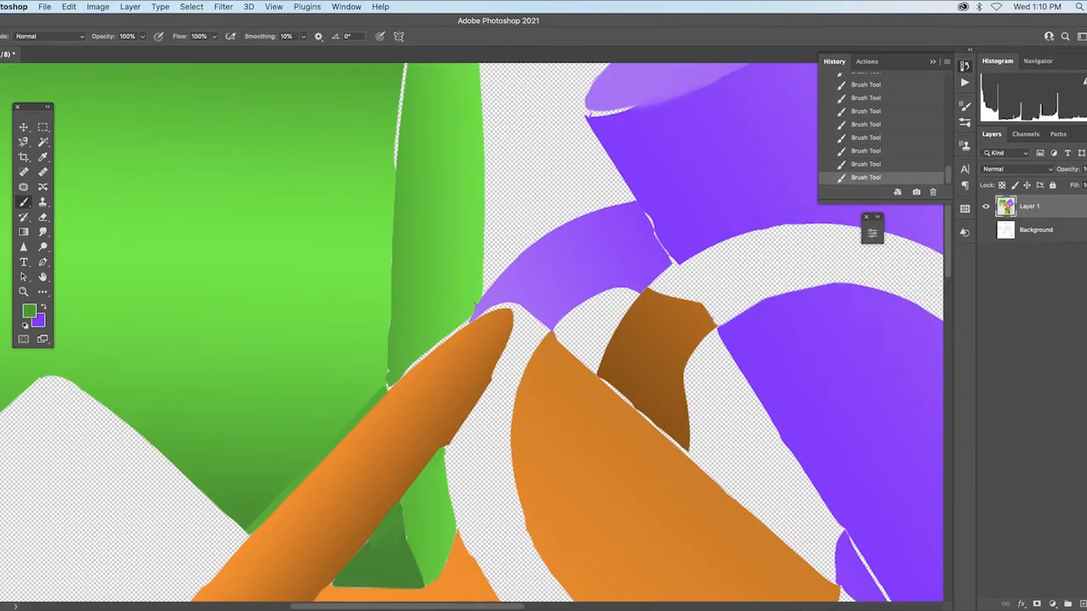
left_click_drag(304, 475, 253, 528)
left_click(29, 312)
left_click(316, 435)
left_click(1035, 178)
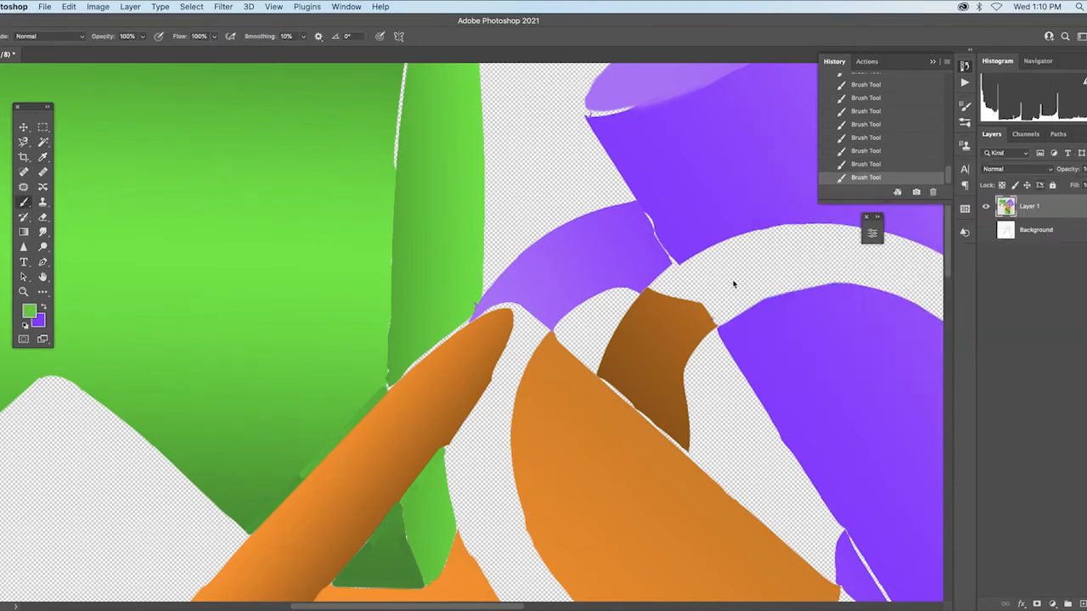
- Smudge the painted green strip beside the orange opening and the base of the green rim to blend the shades
left_click(42, 232)
left_click_drag(372, 399, 285, 490)
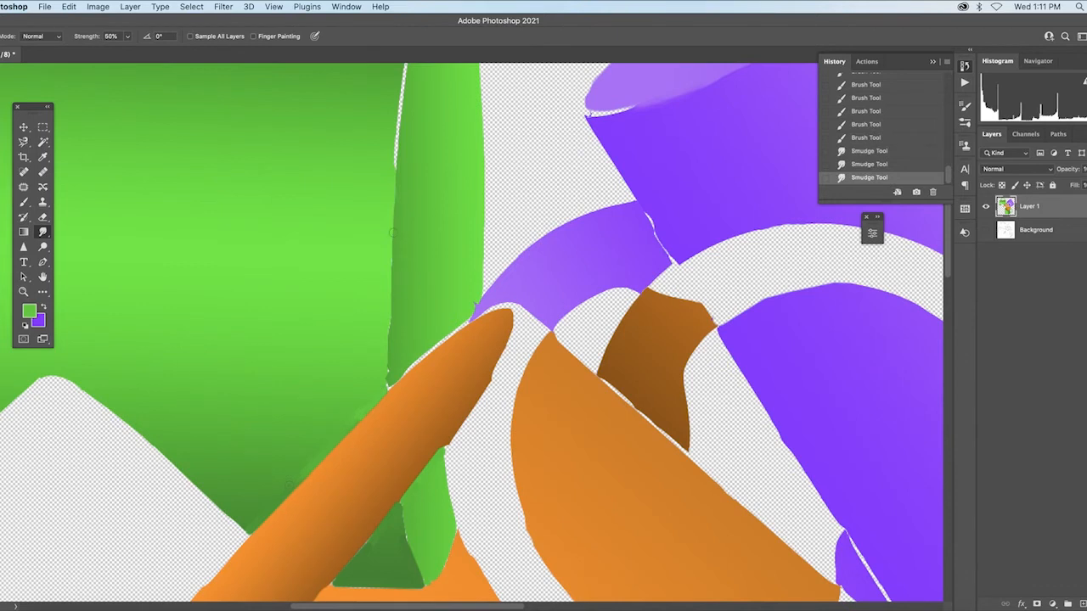
left_click_drag(381, 377, 389, 384)
left_click_drag(380, 361, 388, 368)
- Smudge the boundary between the upper purple mug's opening and its body to close the gap
scroll(422, 295, "up", 5)
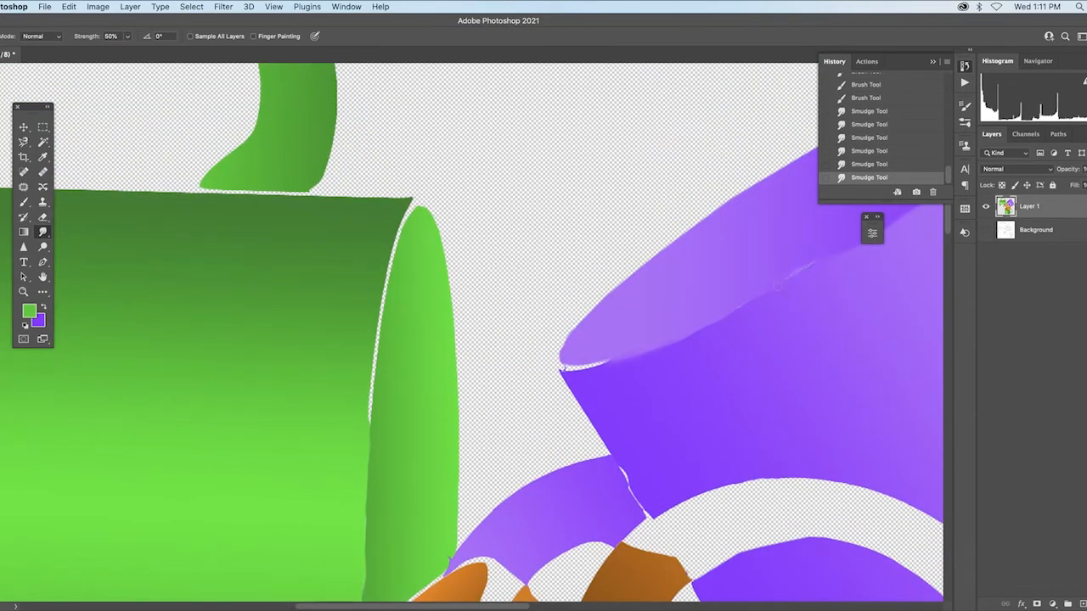
left_click_drag(778, 286, 815, 264)
mouse_move(610, 362)
left_mouse_down()
mouse_move(566, 368)
mouse_move(603, 365)
left_mouse_up()
- Sample light purple from the upper purple mug's opening and brush it over the gap at the rim's tip
left_click(30, 311)
left_click(587, 332)
left_click(1034, 177)
key("b")
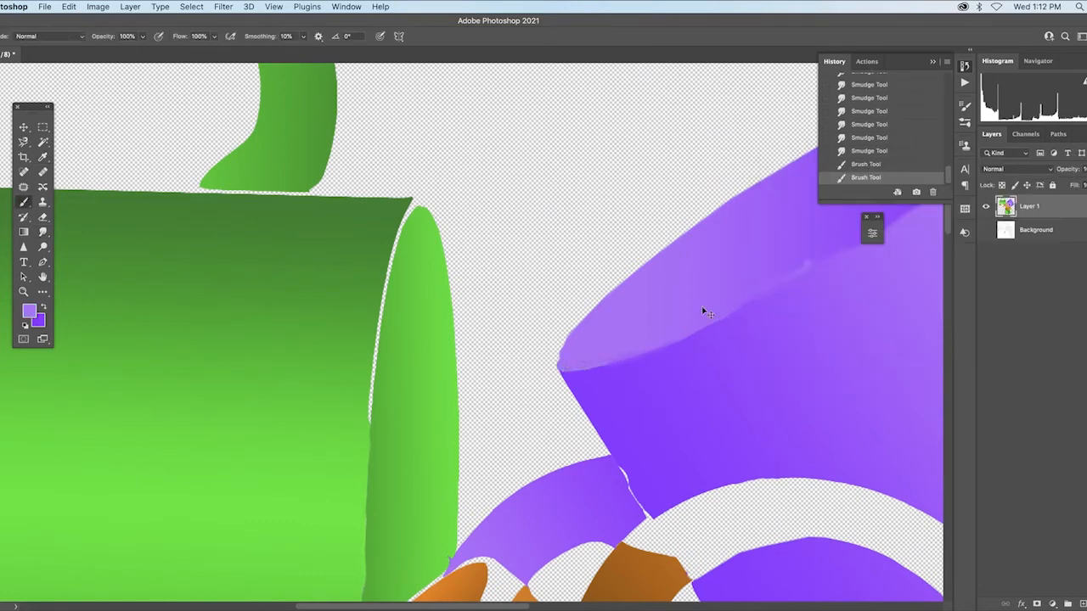
- Sample purple from the mug body and brush it over the gap where the upper purple mug's handle joins
left_click(30, 311)
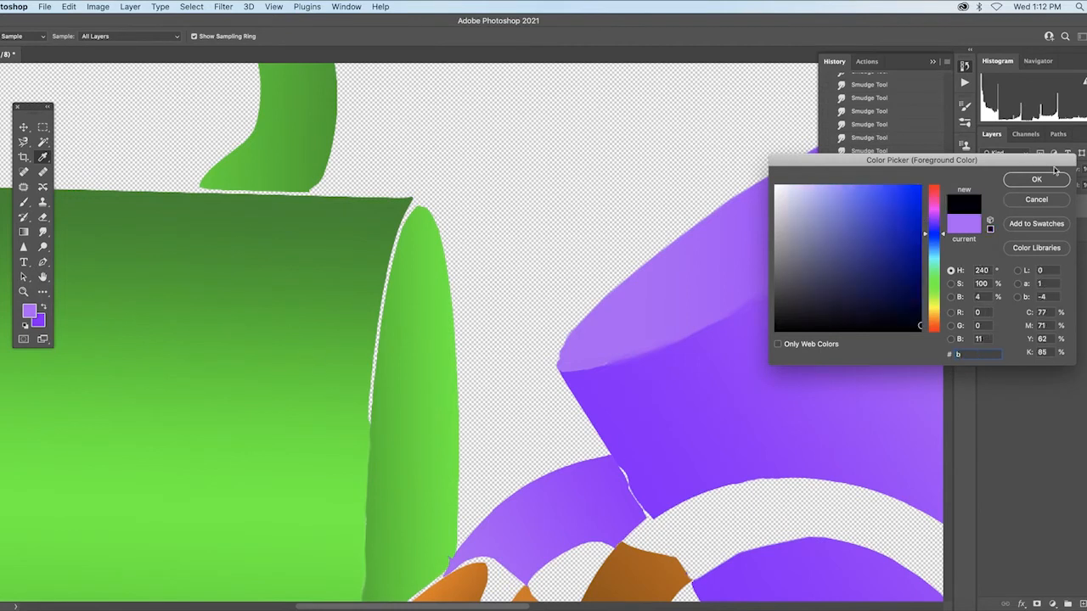
left_click(1037, 179)
left_click(28, 311)
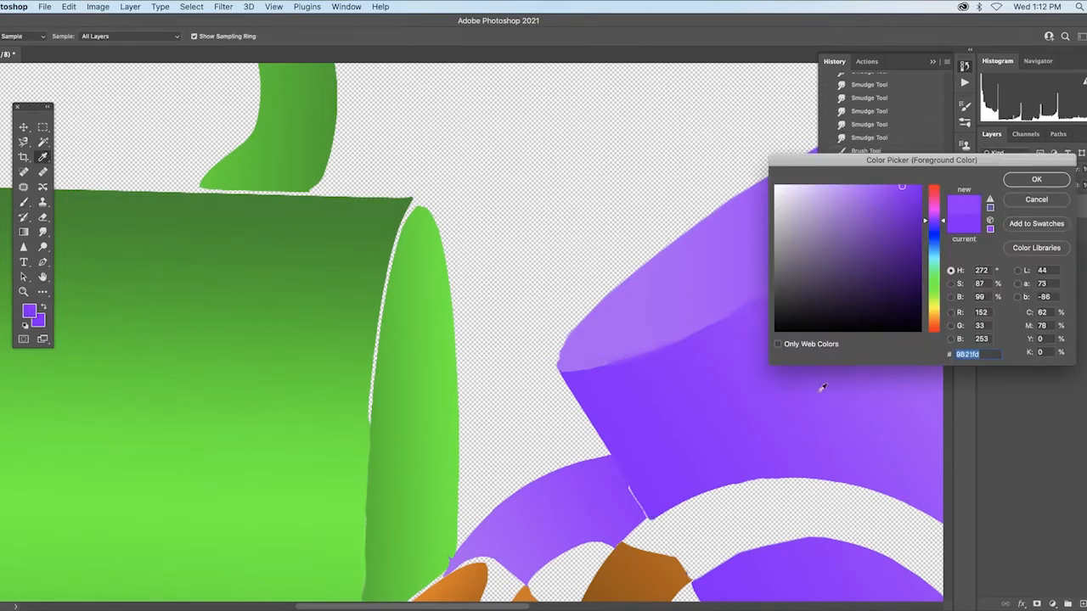
left_click(1044, 175)
left_click_drag(630, 489, 648, 520)
left_click_drag(632, 492, 645, 515)
- Brush sampled purple over the slanted gap between the purple area inside the handle and the small purple piece beside it
mouse_move(458, 458)
left_mouse_down()
mouse_move(484, 133)
mouse_move(469, 59)
left_mouse_up()
left_click(29, 310)
left_click(497, 442)
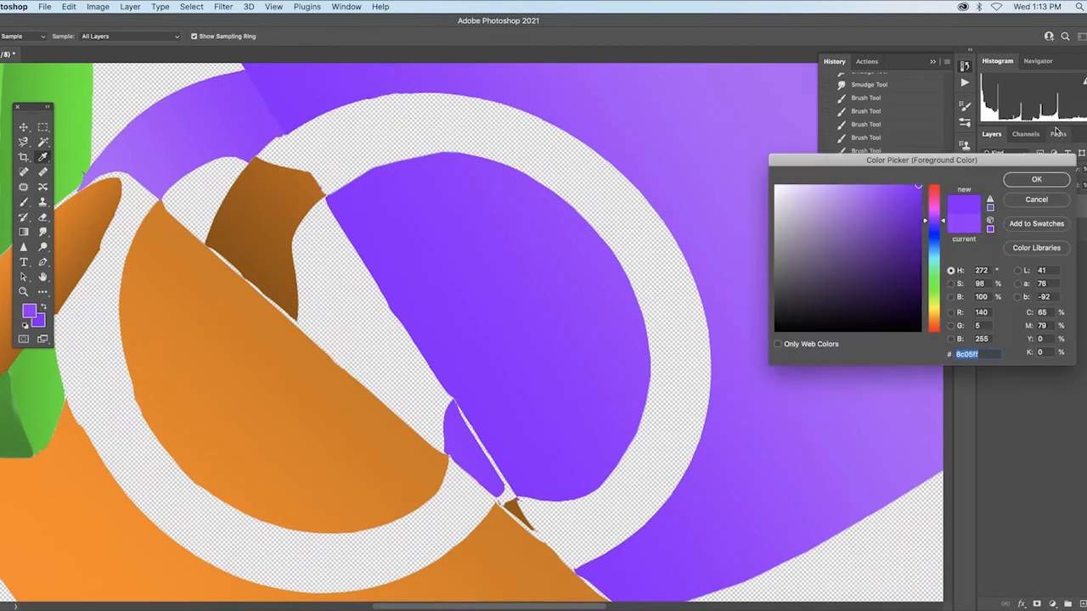
left_click(1058, 136)
mouse_move(448, 401)
left_mouse_down()
mouse_move(503, 491)
mouse_move(452, 325)
left_mouse_up()
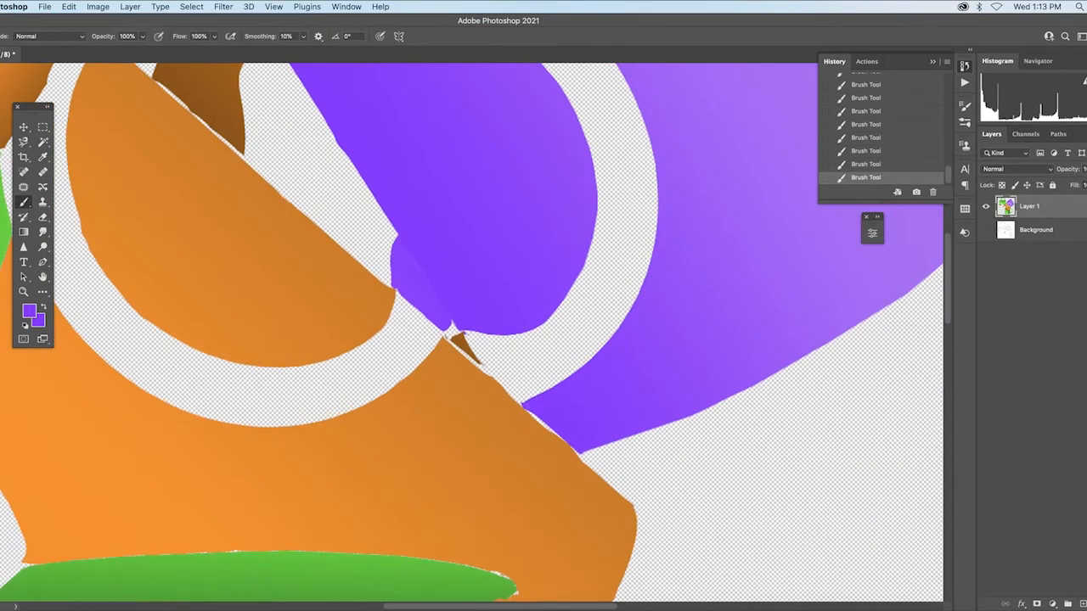
- Brush purple and sampled orange over the gap along the diagonal edge where the orange mug meets the purple mug
left_click_drag(524, 406, 578, 452)
left_click(29, 313)
left_click(552, 458)
left_click(1047, 177)
left_click_drag(604, 459, 452, 335)
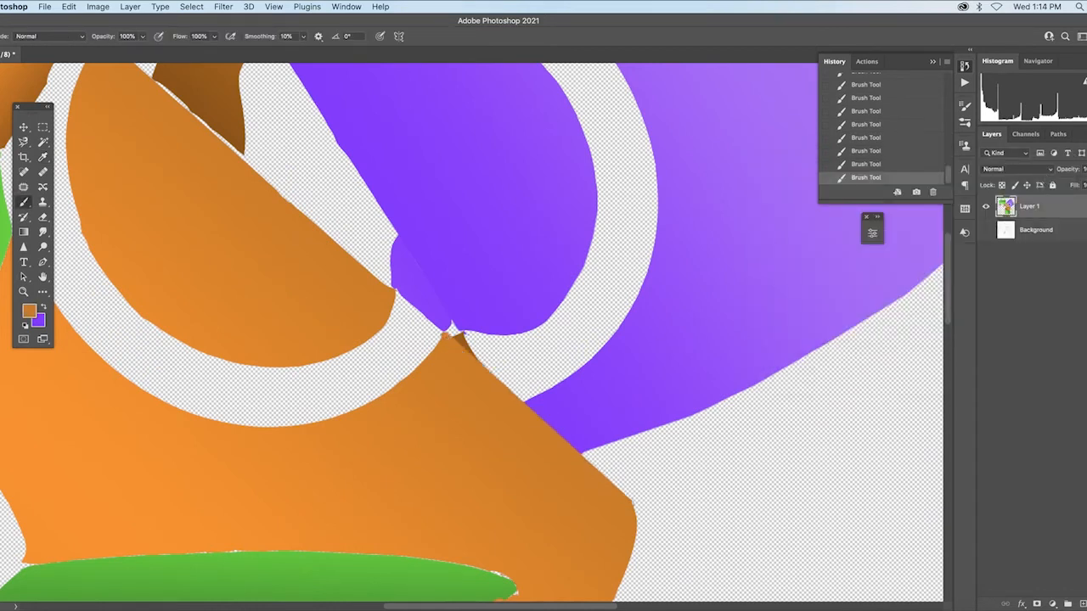
- Brush the sampled orange in a straight line along the gap on the orange overlap's diagonal edge below the brown piece
scroll(204, 153, "up", 5)
scroll(204, 153, "left", 2)
left_click(451, 478, "shift")
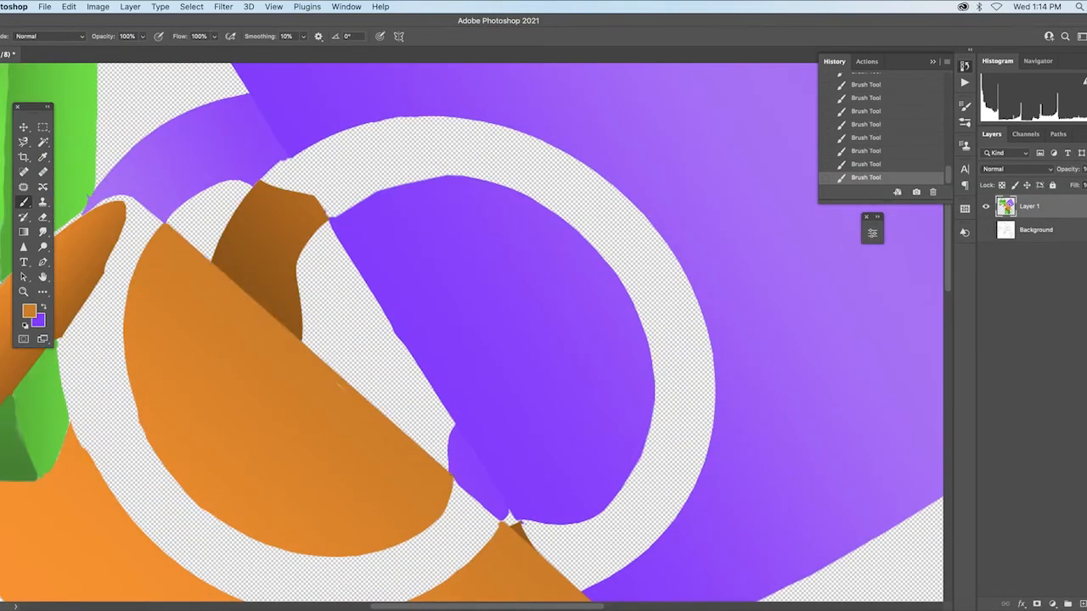
- Fit the whole image in view and show the Background layer
scroll(695, 433, "down", 5)
scroll(721, 158, "up", 4)
double_click(44, 277)
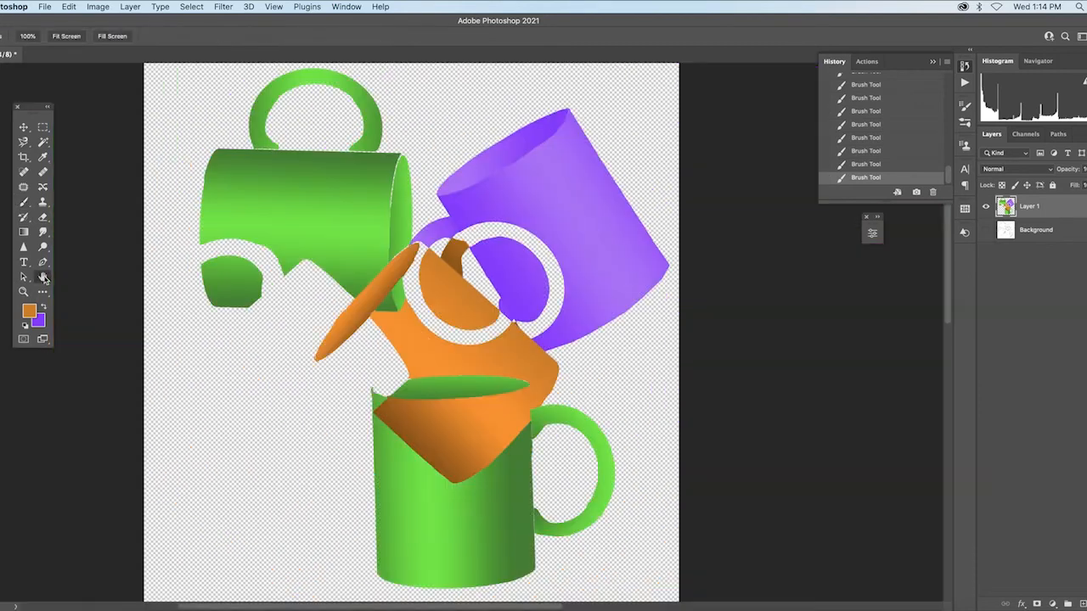
left_click(986, 229)
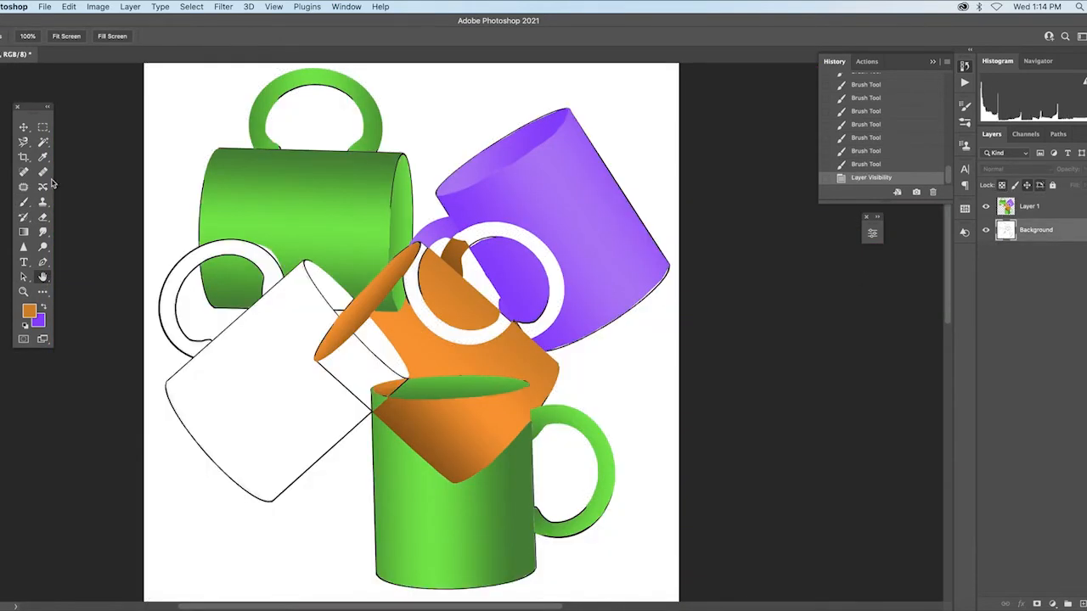
- Select the uncoloured mug's body with the Magnetic Lasso, excluding the orange opening, and adjust the selection in Select and Mask
key("l")
left_click(304, 262)
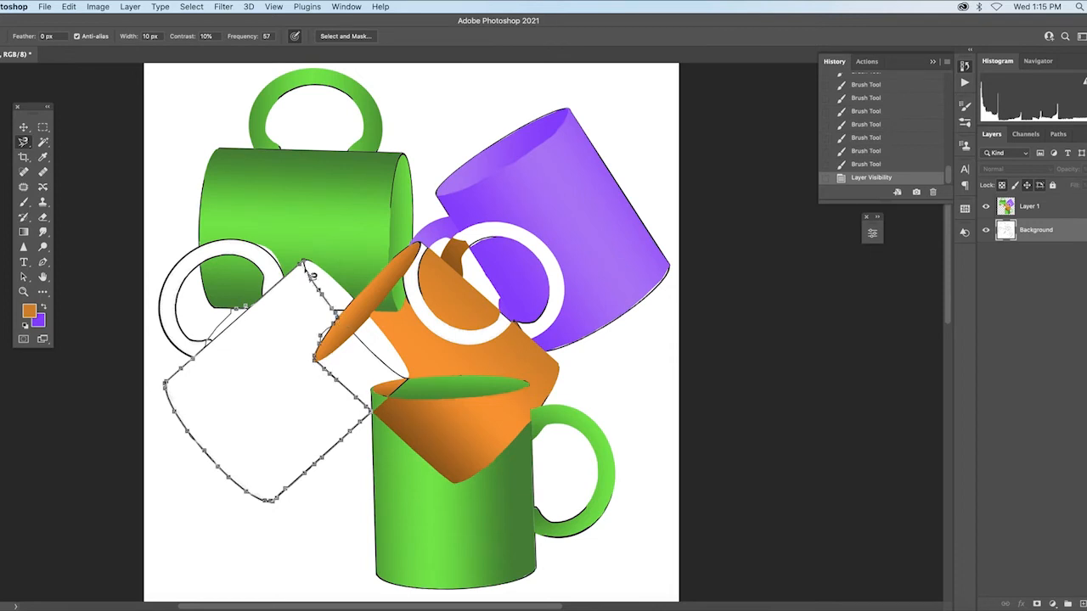
left_click(312, 275)
key("super+alt+r")
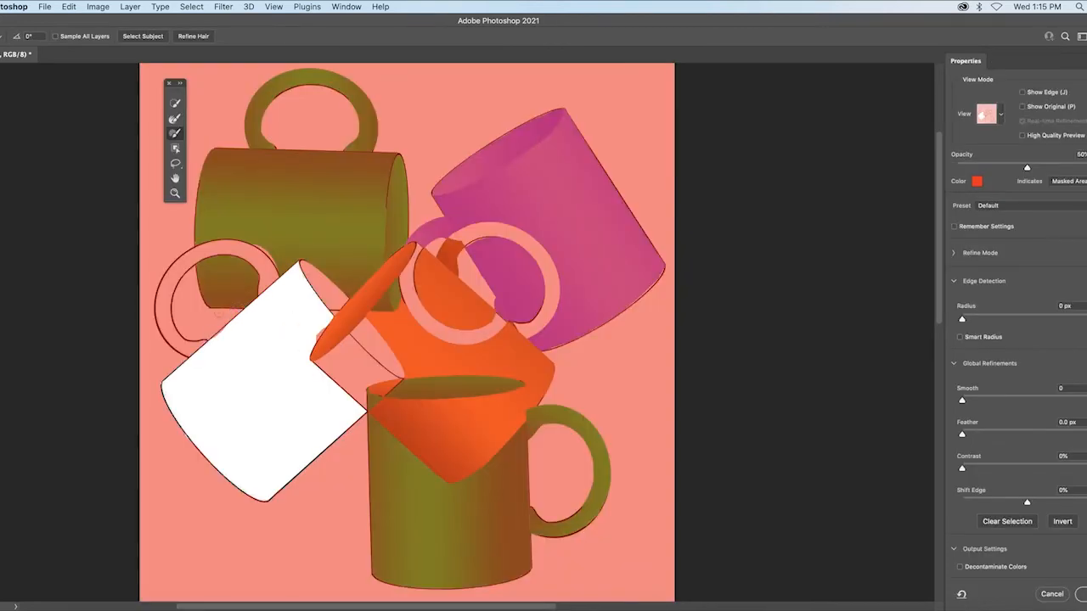
left_click(1082, 595)
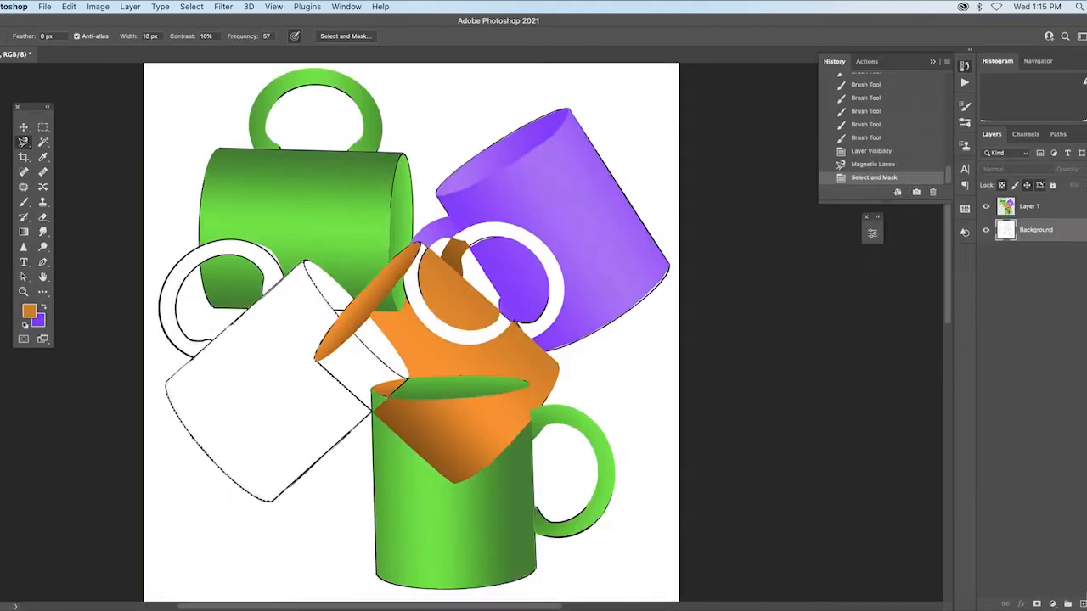
- Set up a violet-to-pale-lilac gradient and fill the selected mug body with it on Layer 1
key("g")
left_click(3, 37)
mouse_move(882, 350)
left_mouse_down()
mouse_move(769, 350)
mouse_move(883, 351)
left_mouse_up()
left_click(712, 400)
key("Return")
key("Return")
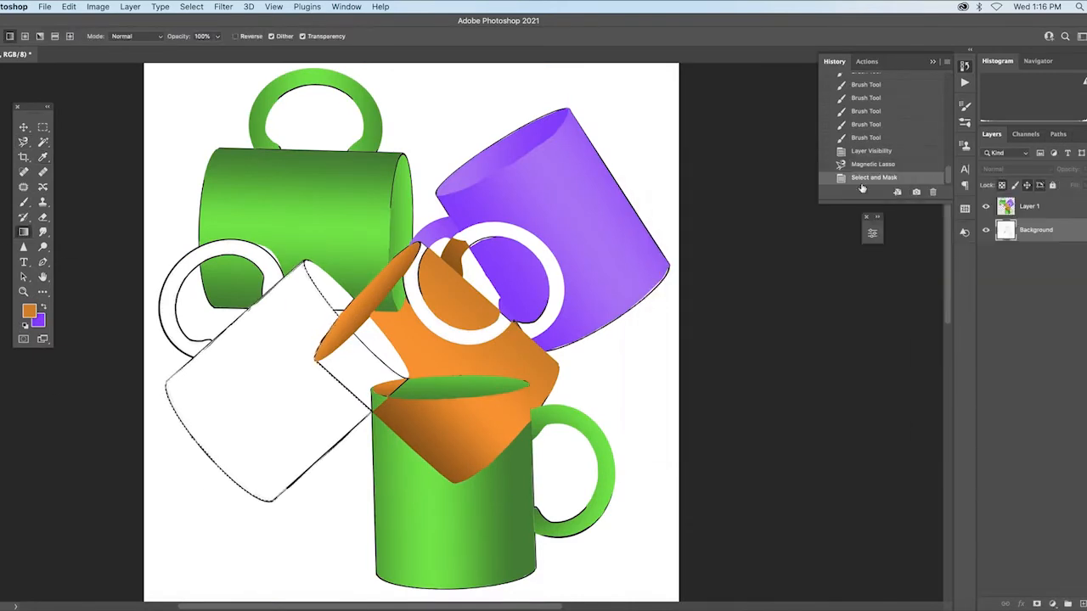
left_click_drag(274, 432, 349, 480)
key("super+z")
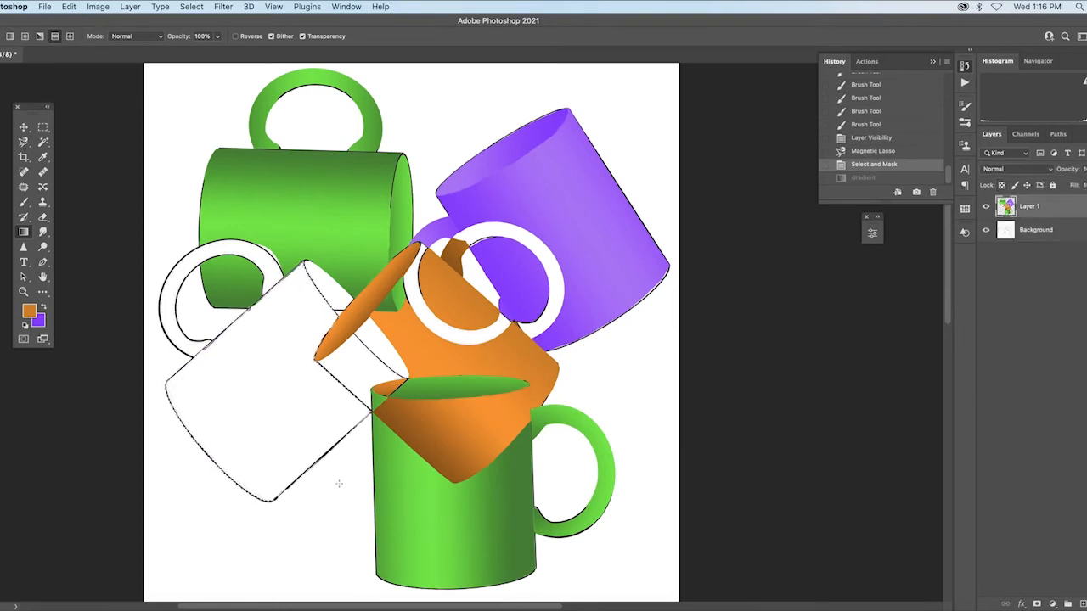
key("super+shift+z")
- Rearrange the gradient stops with pale lilac in the middle, refill the mug body with the reflected gradient, and deselect
left_click(2, 37)
left_click(660, 351)
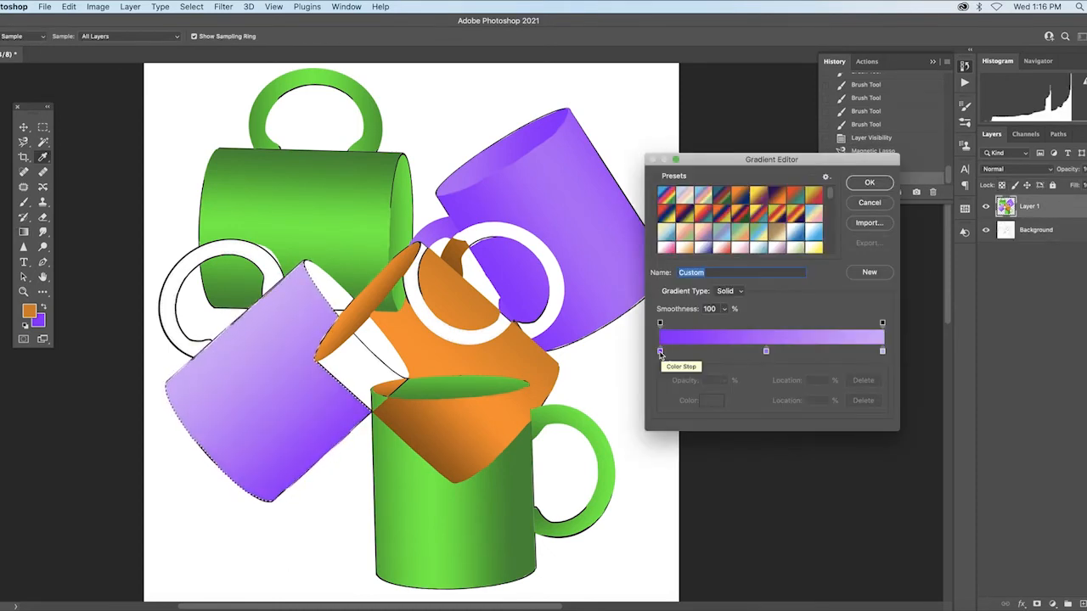
left_click_drag(661, 350, 748, 351)
key("Return")
left_click_drag(325, 481, 326, 481)
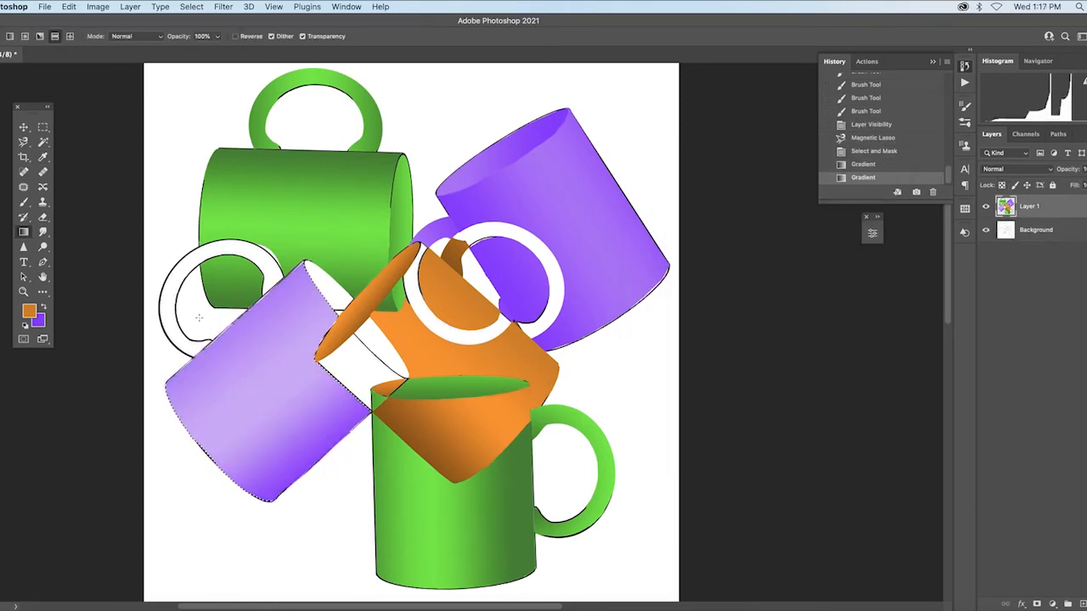
left_click_drag(255, 373, 208, 314)
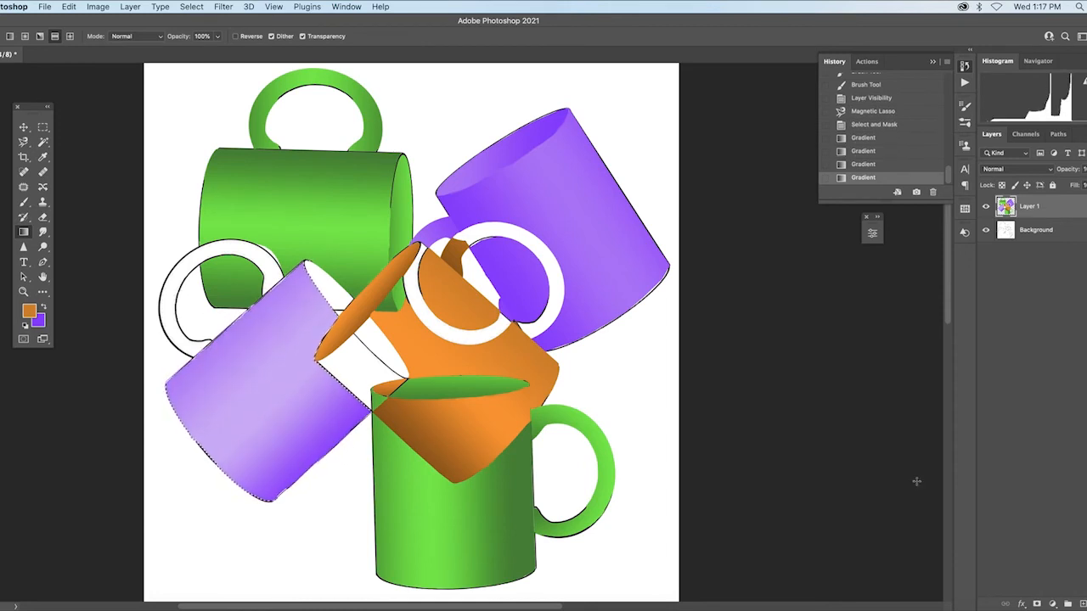
key("super+d")
- On the Background layer, select both visible parts of the lower purple mug's opening with the Magnetic Lasso
key("l")
key("alt+bracketleft")
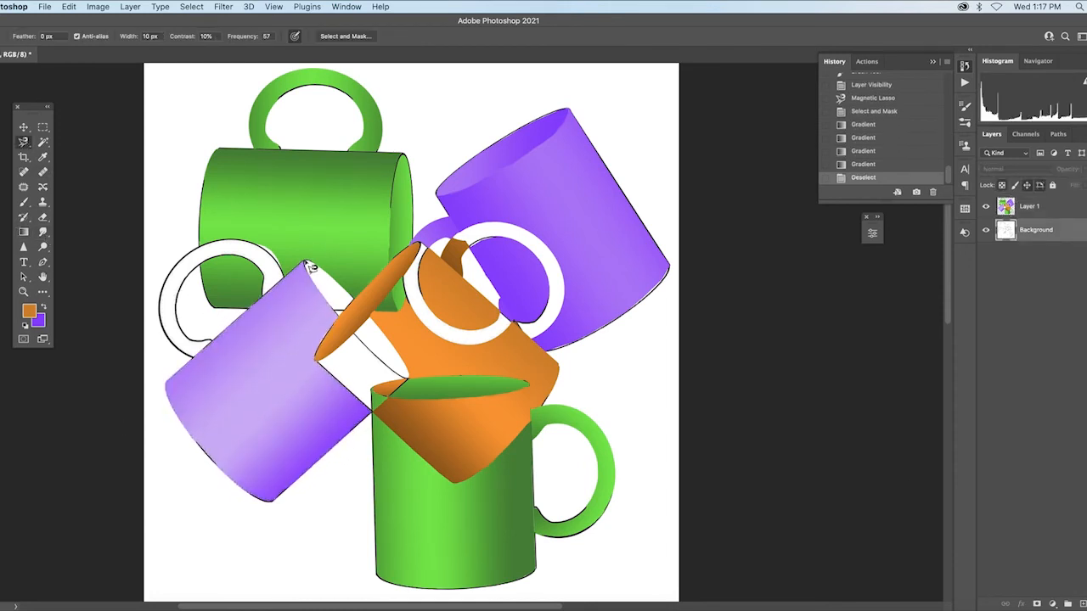
left_click(316, 280)
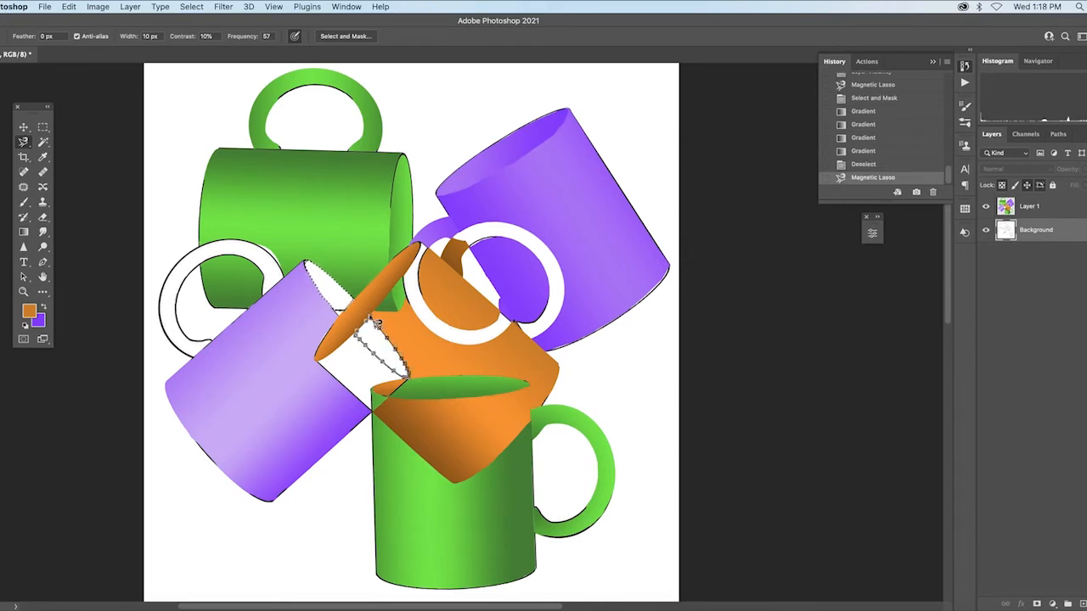
double_click(411, 377)
- Fill the selected opening parts with the purple gradient on Layer 1 and deselect
key("alt+bracketright")
left_click(24, 232)
left_click(3, 36)
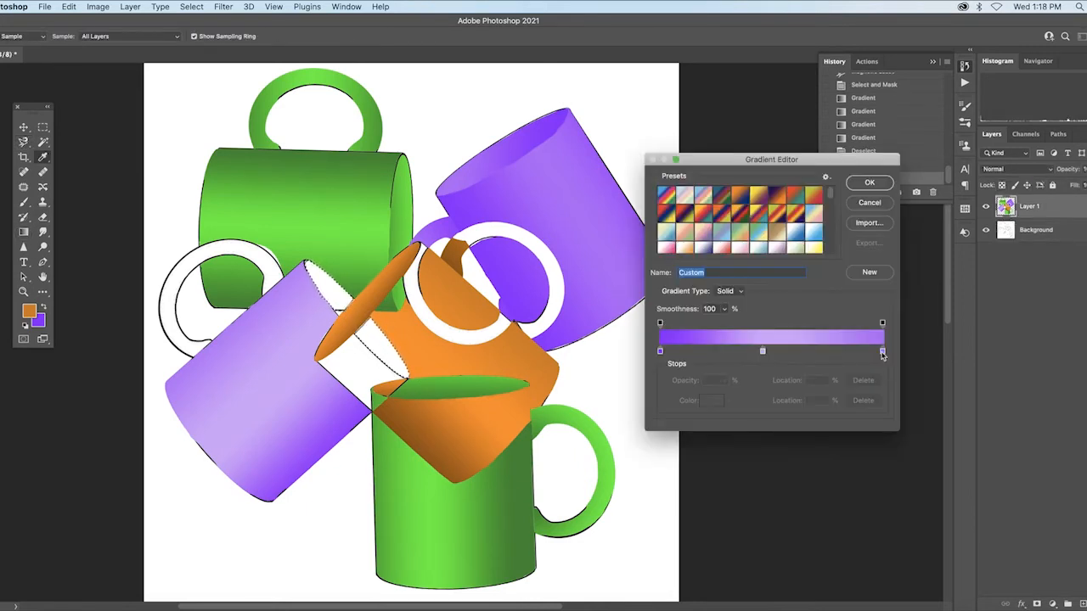
left_click(866, 181)
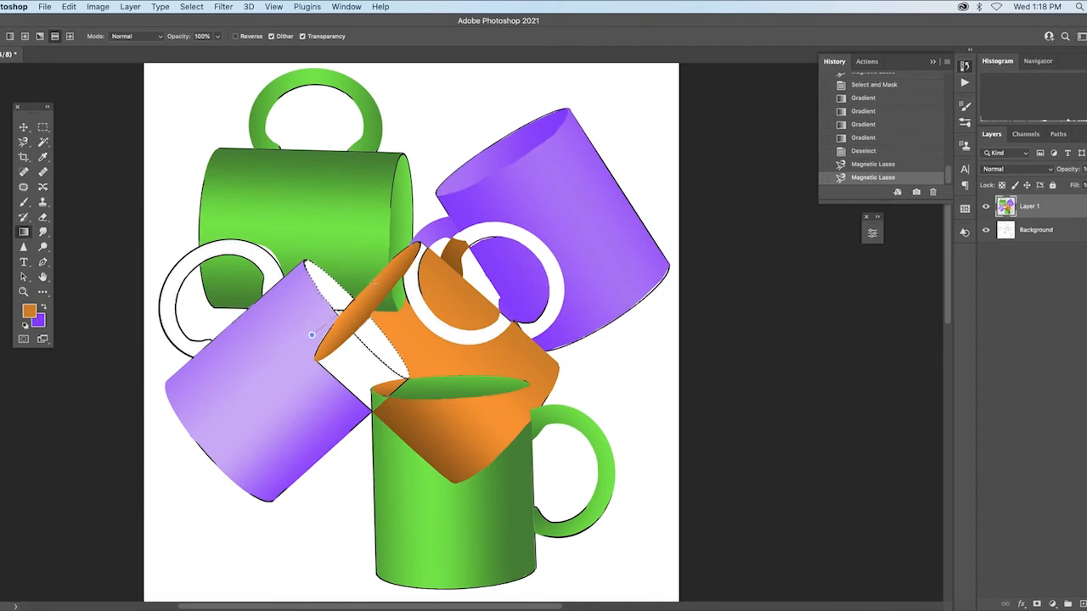
left_click_drag(400, 366, 371, 277)
key("ctrl+d")
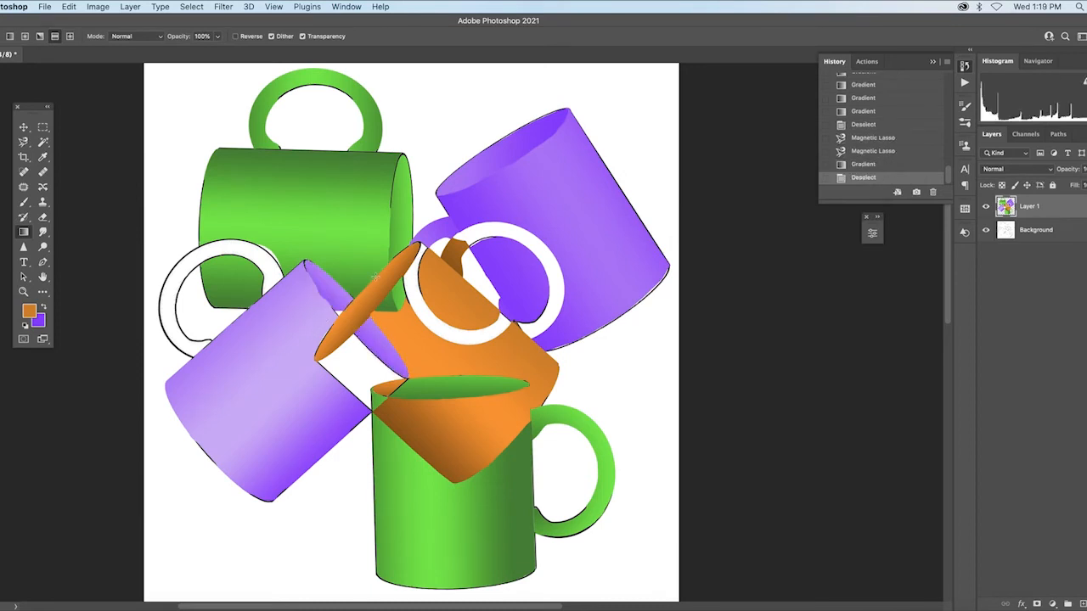
- Select the lower purple mug's handle on the Background layer with the Magnetic Lasso and adjust it in Select and Mask
left_click(23, 143)
key("alt+bracketleft")
left_click(281, 251)
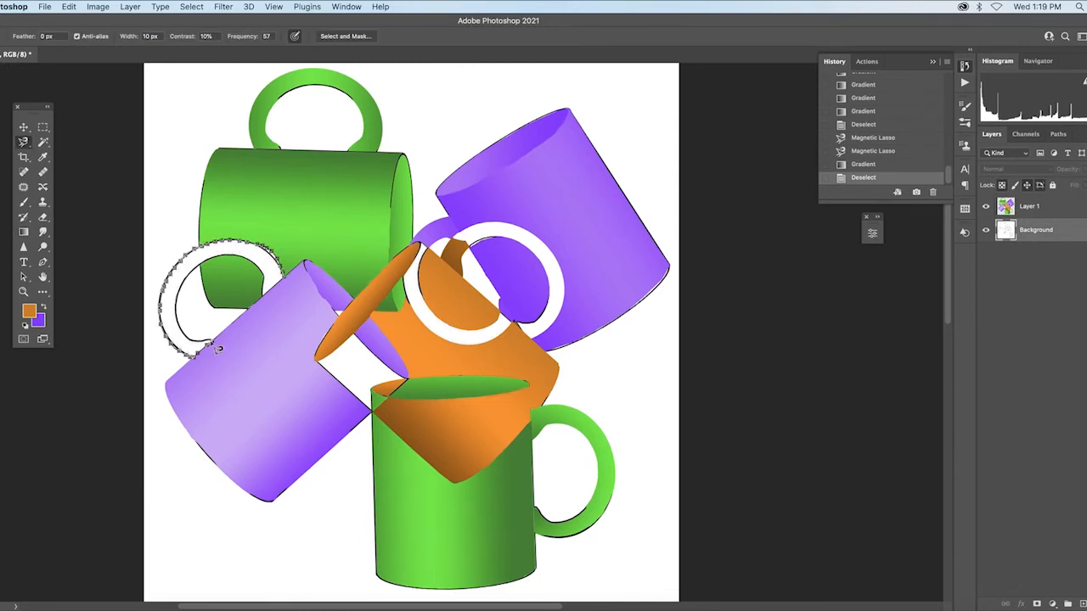
key("super+alt+r")
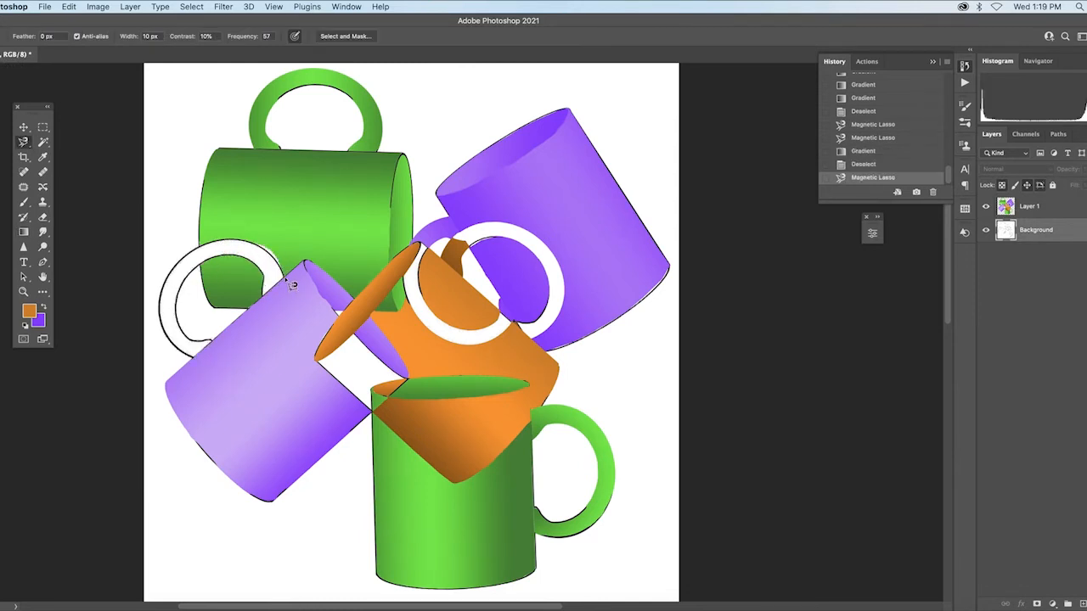
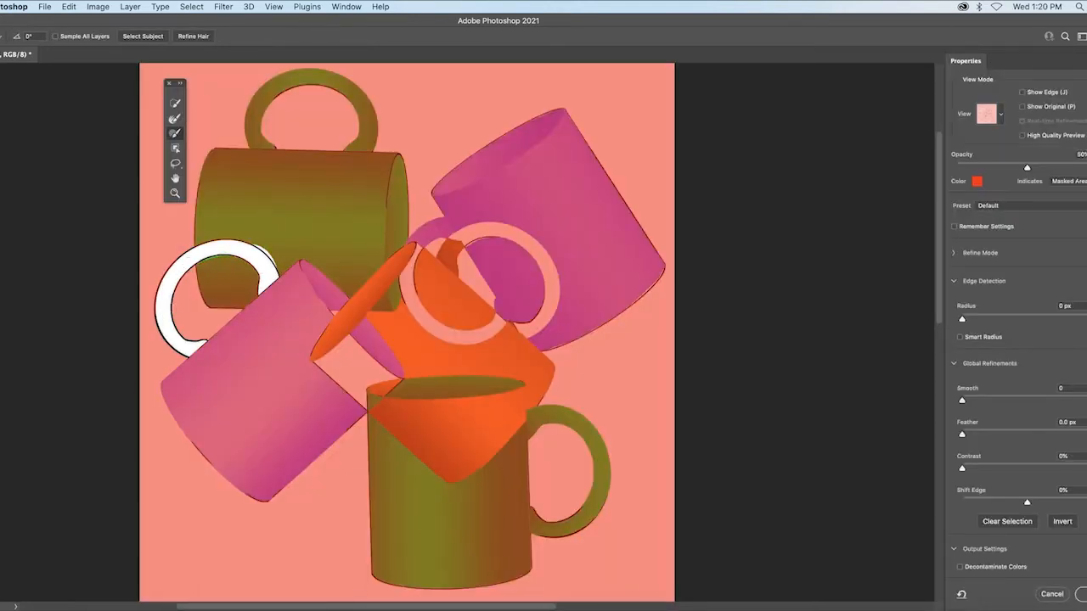
left_click(1080, 595)
- Fill the selected handle with the purple radial gradient on Layer 1 and deselect
key("g")
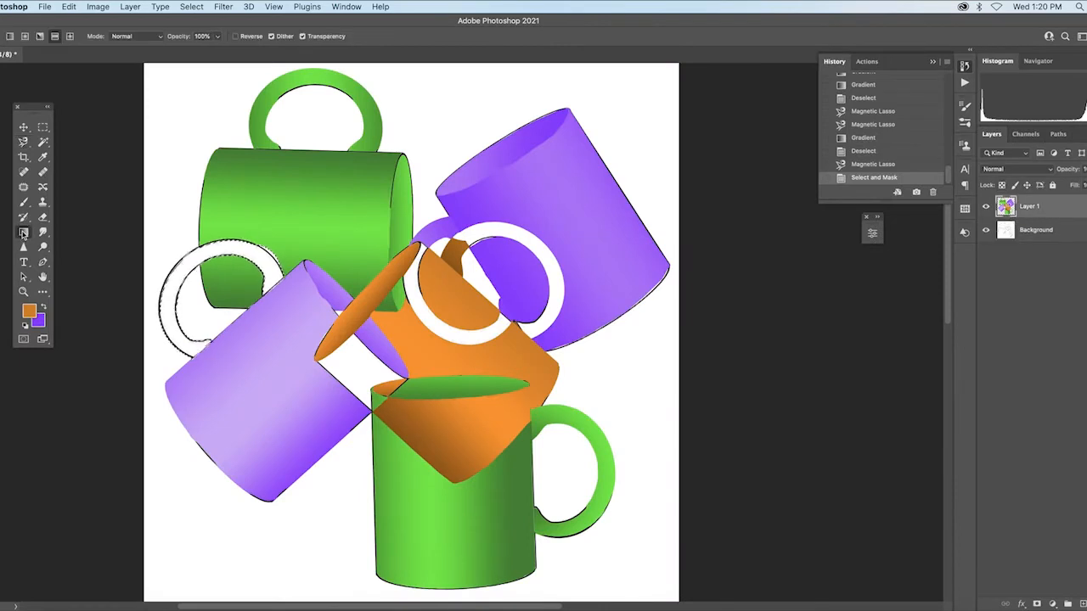
left_click_drag(181, 267, 166, 250)
key("ctrl+d")
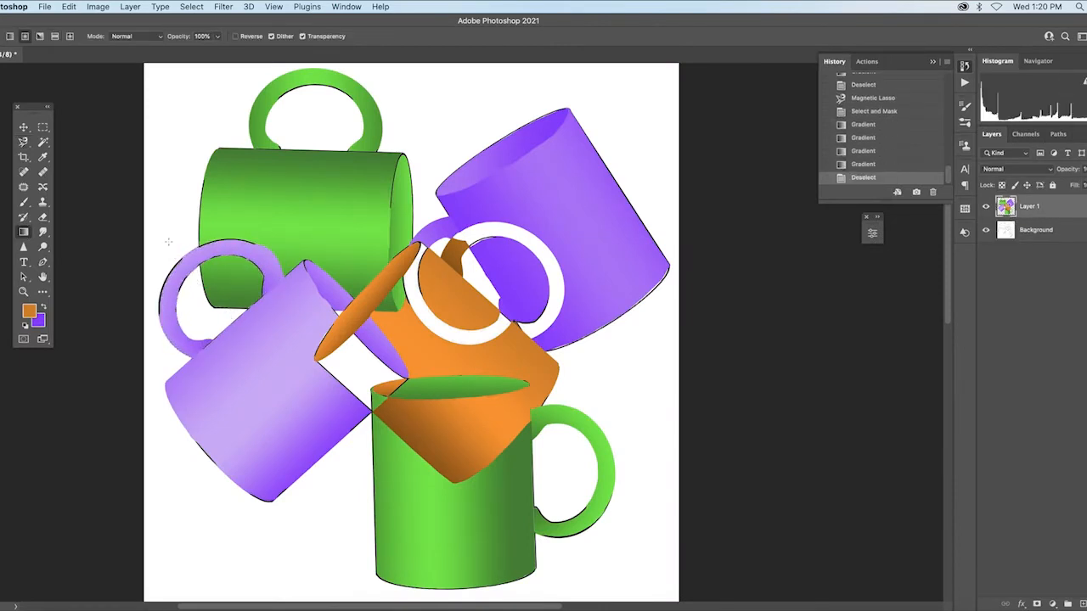
- Hide the Background layer and delete it, leaving the coloured mugs on Layer 1
left_click(986, 230)
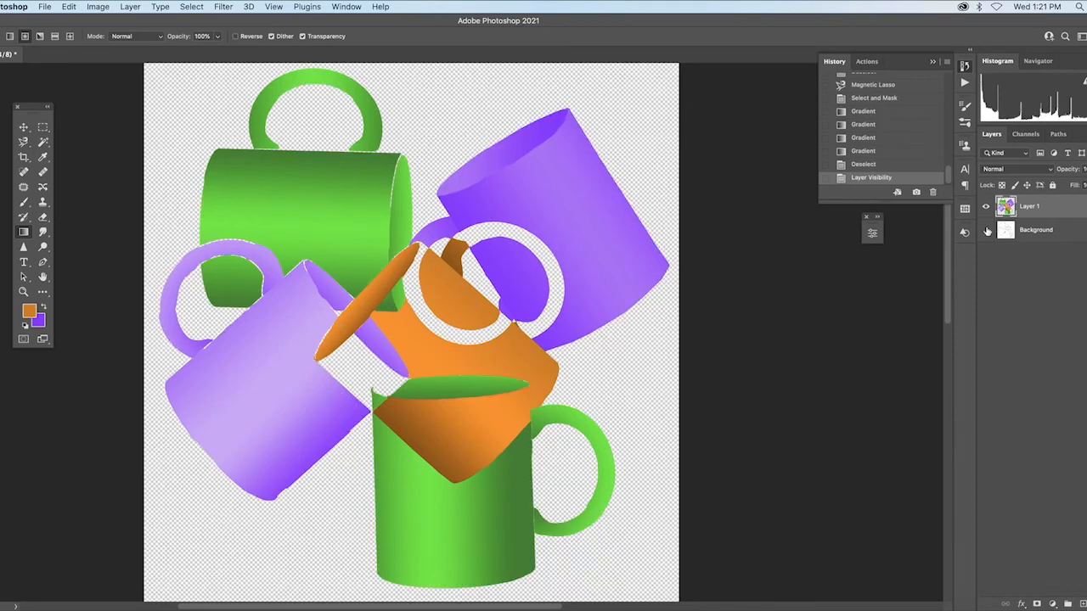
left_click(1077, 234)
key("Delete")
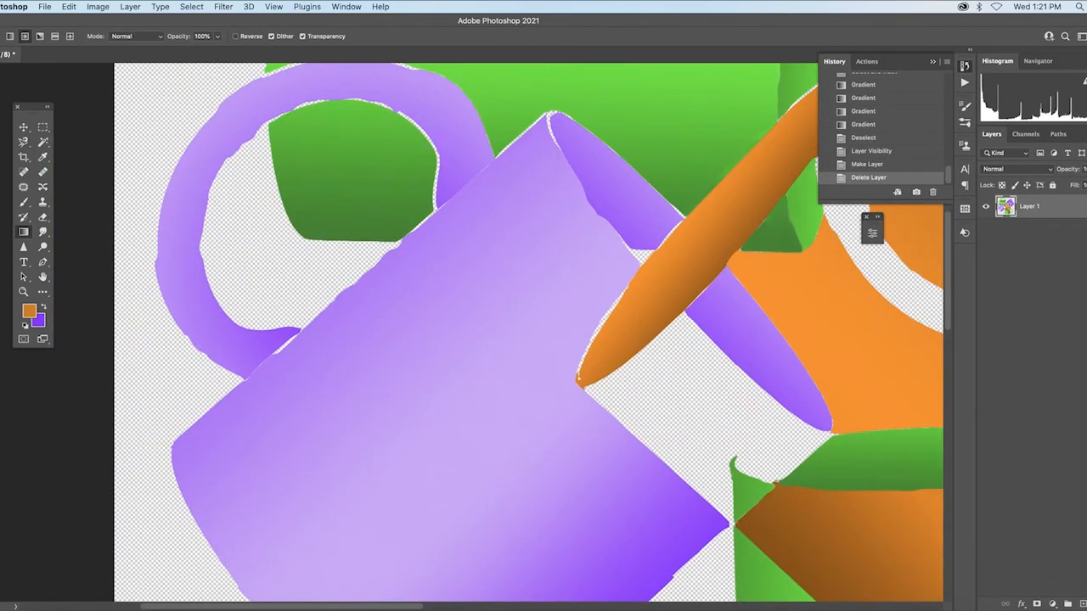
- Sample the mug's purple and brush over the gaps at the lower purple mug's handle joint and upper body edge
left_click(29, 314)
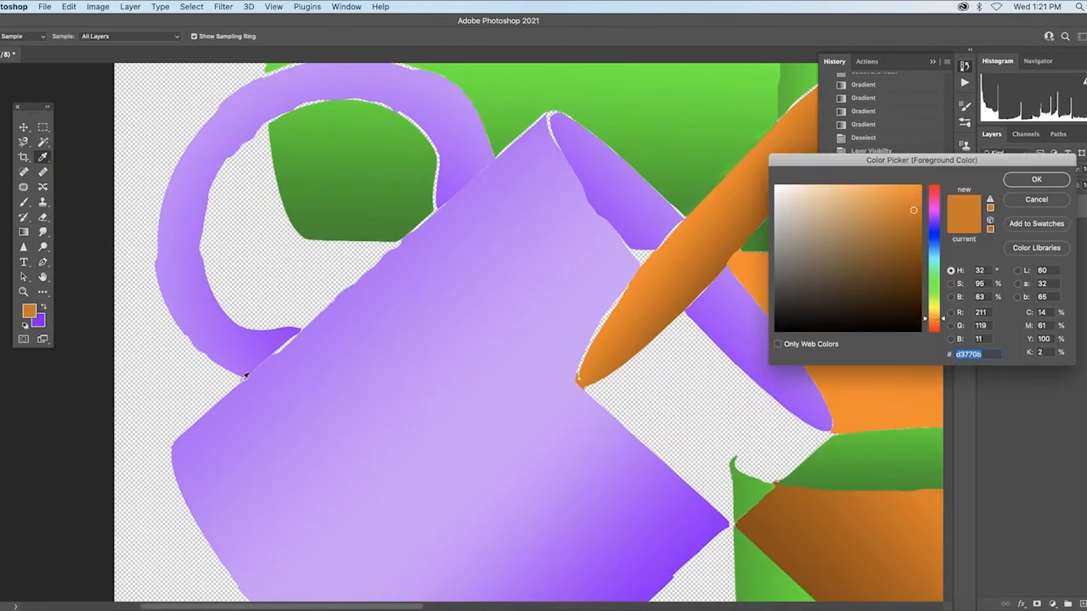
left_click(270, 369)
key("Return")
key("b")
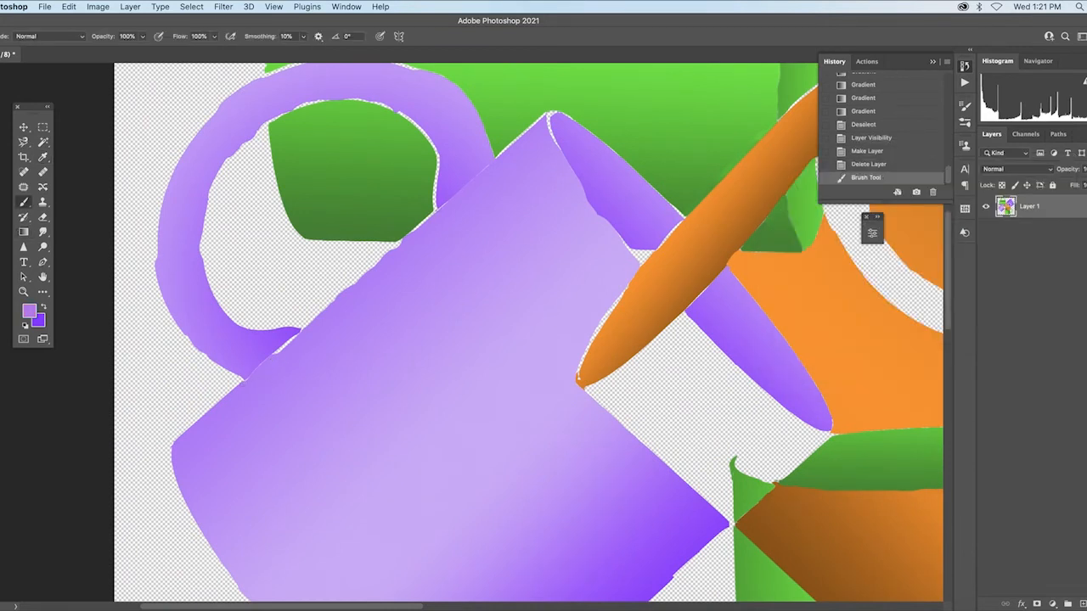
left_click_drag(281, 344, 332, 306)
left_click_drag(548, 116, 500, 157)
- Sample the opening's purple and paint over the white gap at the upper tip of the lower purple mug's rim
scroll(425, 400, "up", 5)
scroll(424, 400, "right", 3)
left_click(29, 312)
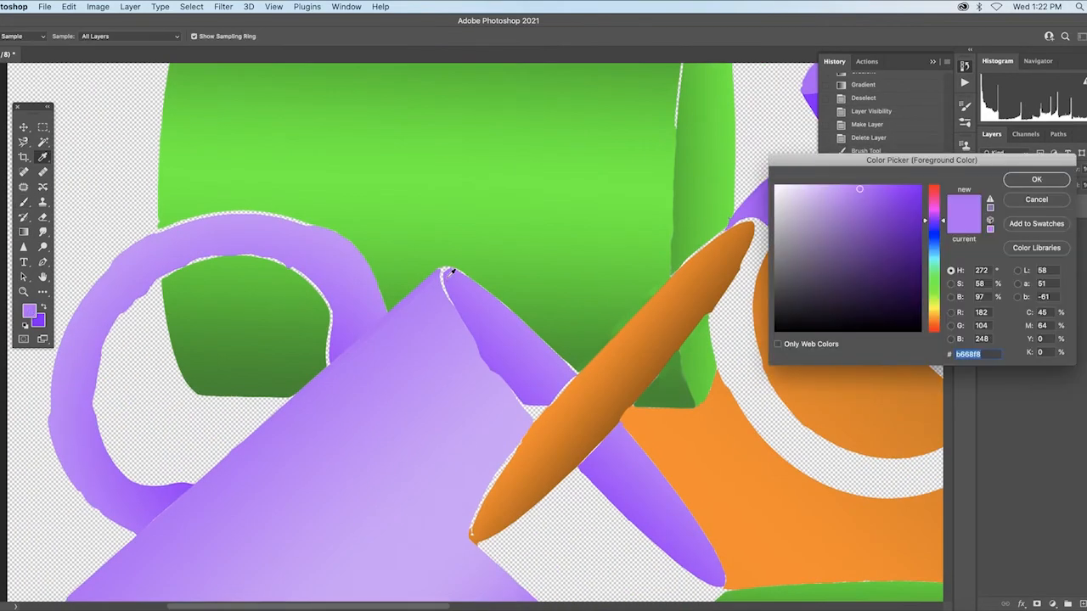
key("Return")
key("b")
left_click(444, 272)
left_click(444, 273)
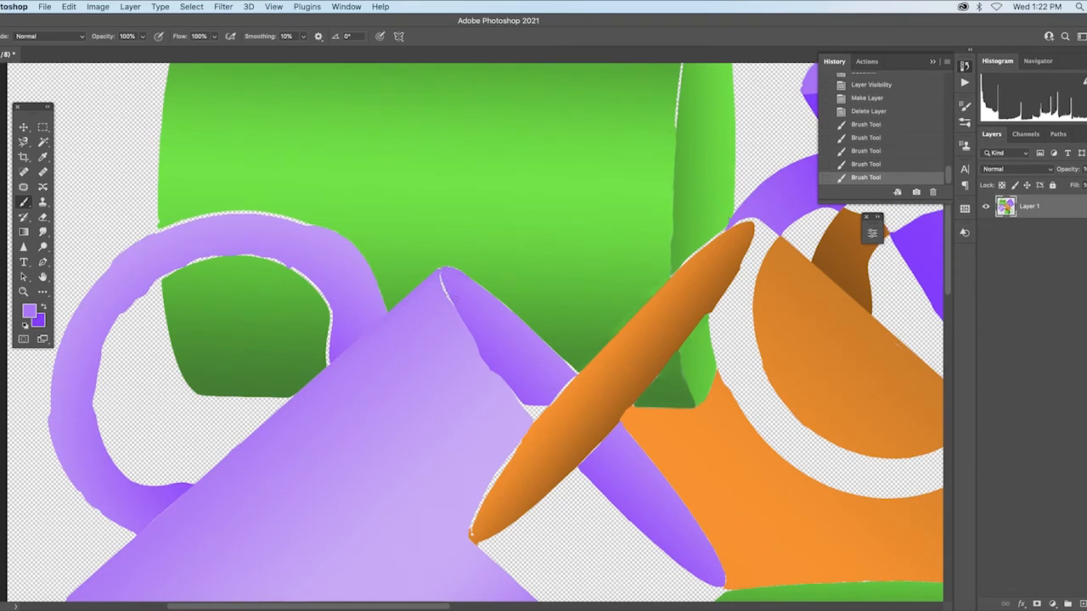
left_click(445, 272)
left_click(444, 273)
left_click(444, 272)
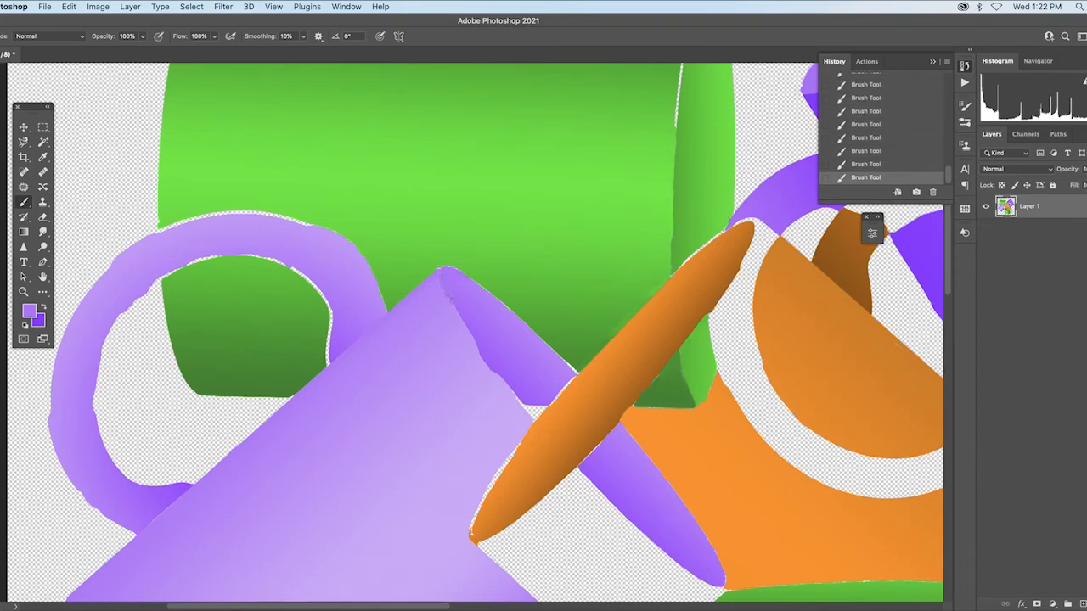
- Sample the body's light purple and brush over the jagged edge between the lower purple mug's body and opening
left_click(29, 311)
key("Return")
left_click_drag(502, 384, 477, 344)
- Trace the upper inner edge of the lower purple mug's handle with a Pen path
left_click(43, 262)
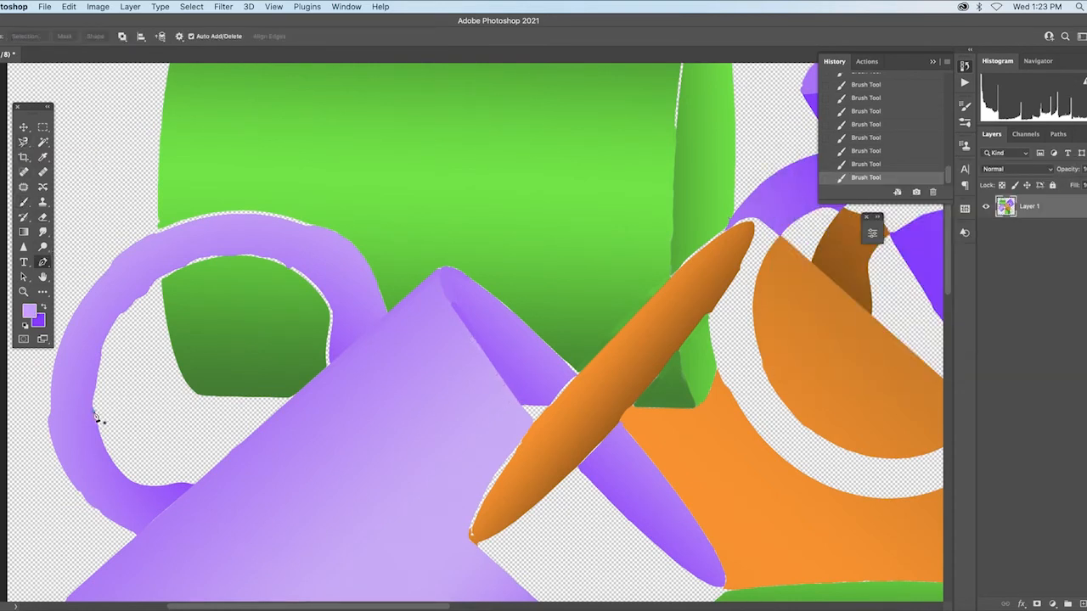
left_click_drag(95, 413, 99, 376)
left_click(105, 345)
left_click(132, 306)
left_click(153, 286)
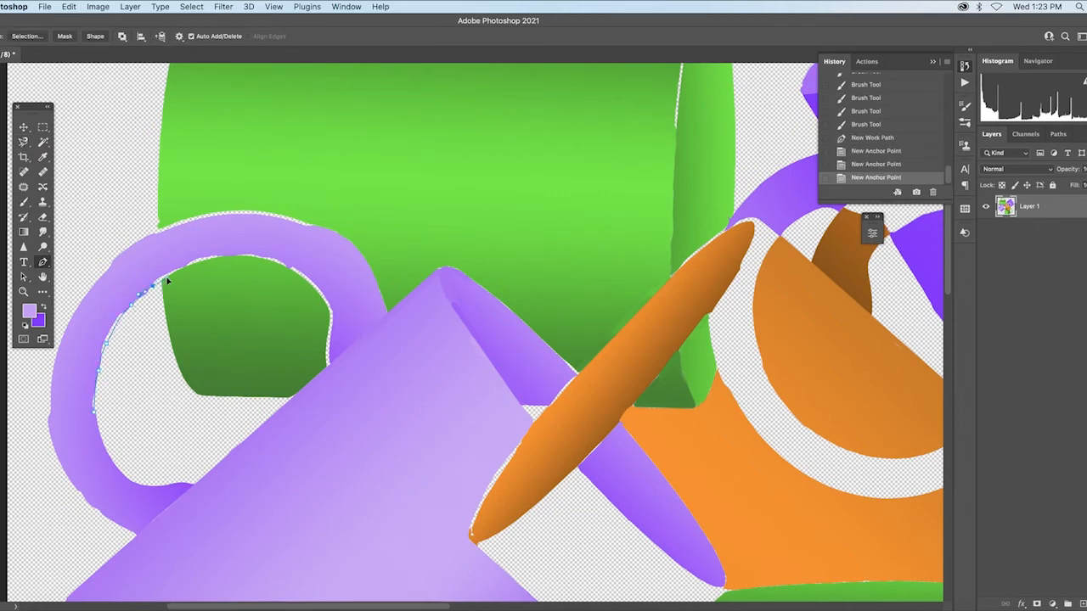
left_click(202, 260)
left_click(220, 261)
left_click(288, 268)
left_click(309, 289)
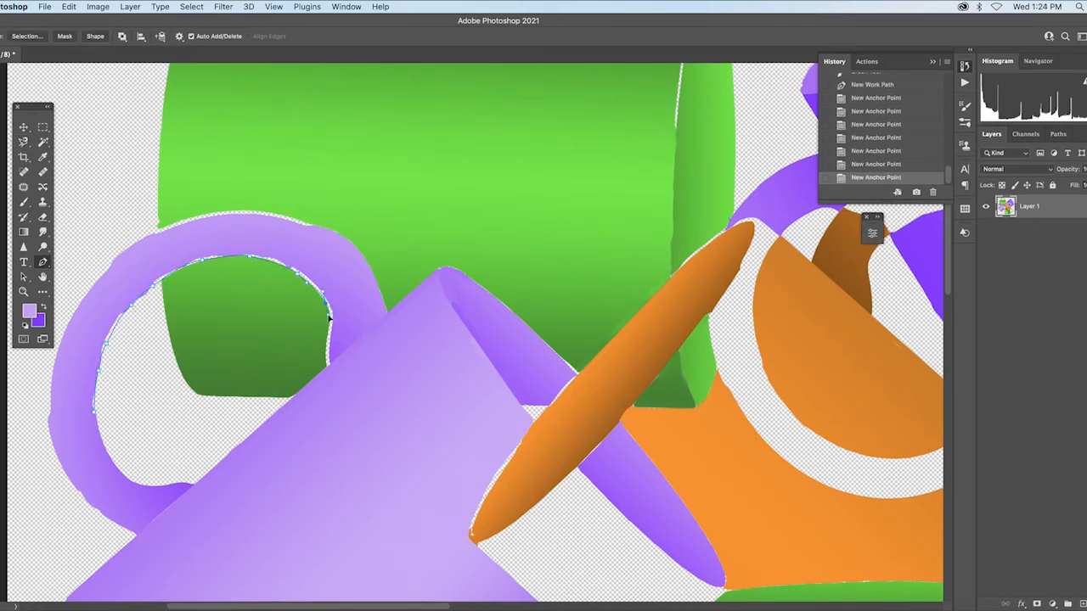
left_click(329, 317)
- Continue the Pen path around the handle's outer edge and lower joint, closing it at its starting point
left_click_drag(218, 213, 198, 215)
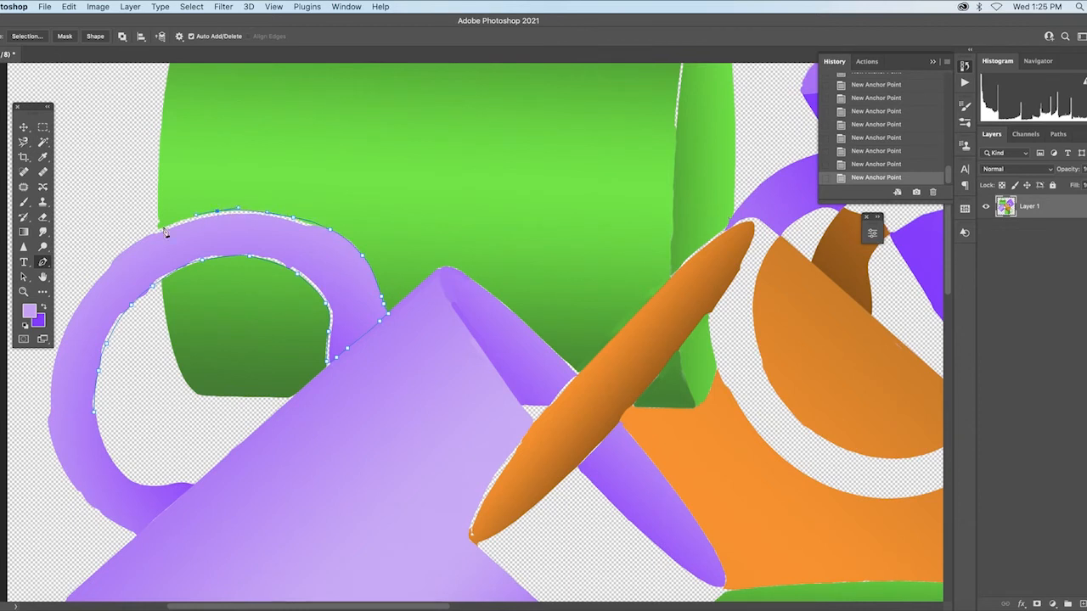
left_click(114, 254)
left_click(78, 303)
left_click_drag(46, 417, 77, 493)
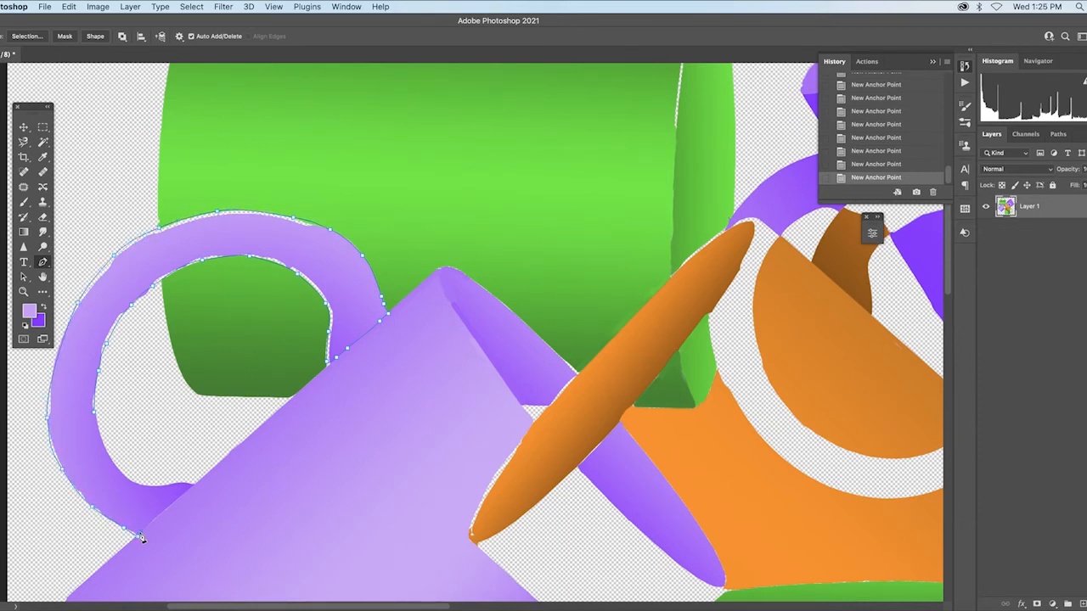
left_click(191, 488)
left_click(193, 484)
left_click_drag(122, 477, 104, 446)
left_click(100, 432)
left_click(96, 422)
left_click(92, 414)
left_click_drag(178, 22, 241, 19)
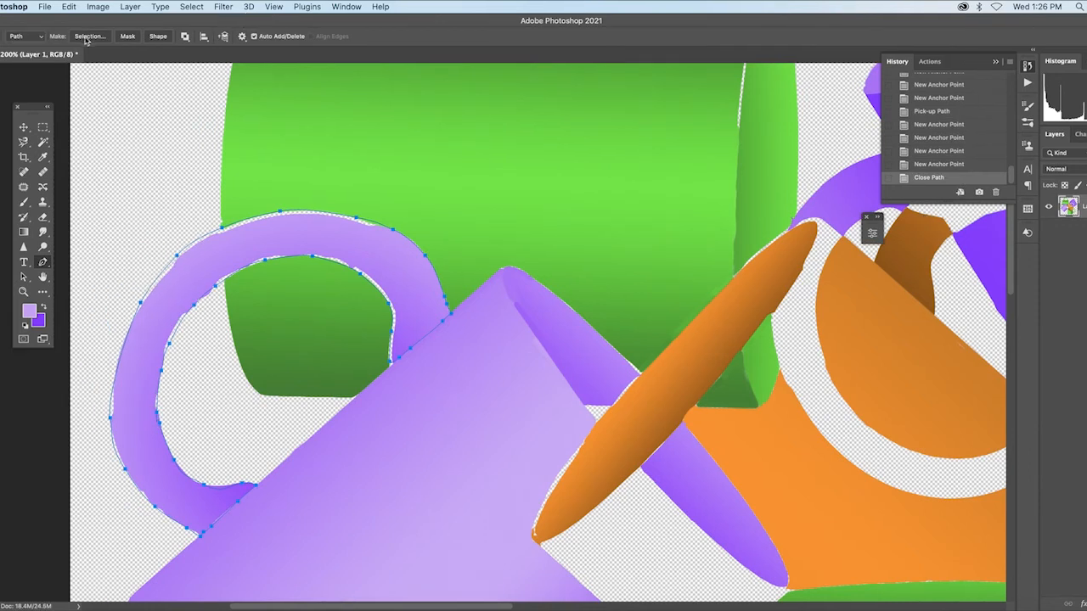
- Convert the handle path to a selection, fill it with the purple radial gradient and deselect
left_click(87, 36)
left_click(608, 264)
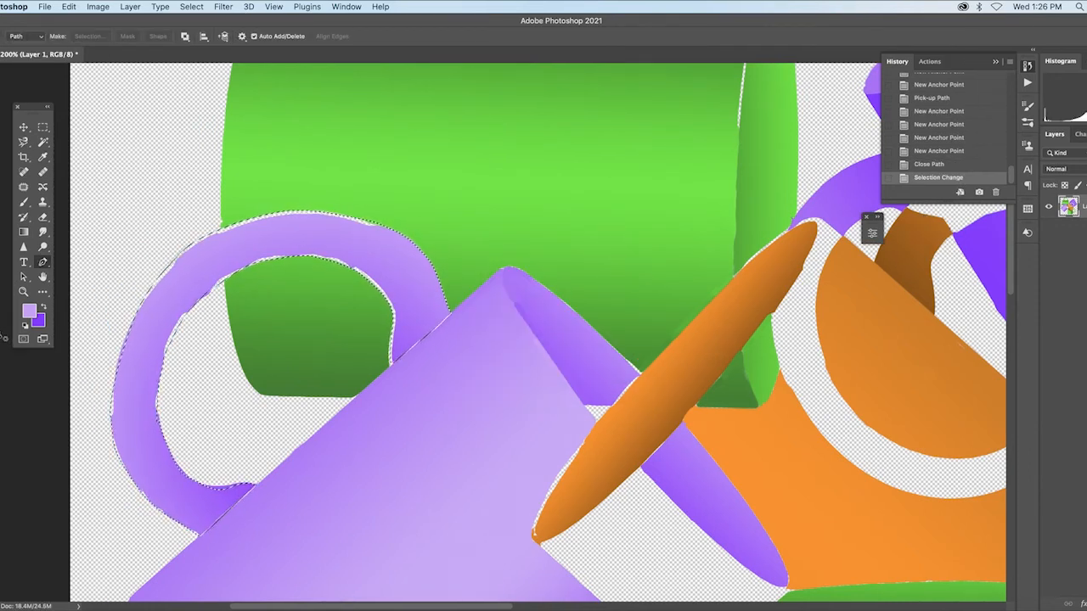
key("g")
left_click_drag(253, 369, 170, 442)
left_click_drag(213, 238, 162, 475)
key("super+d")
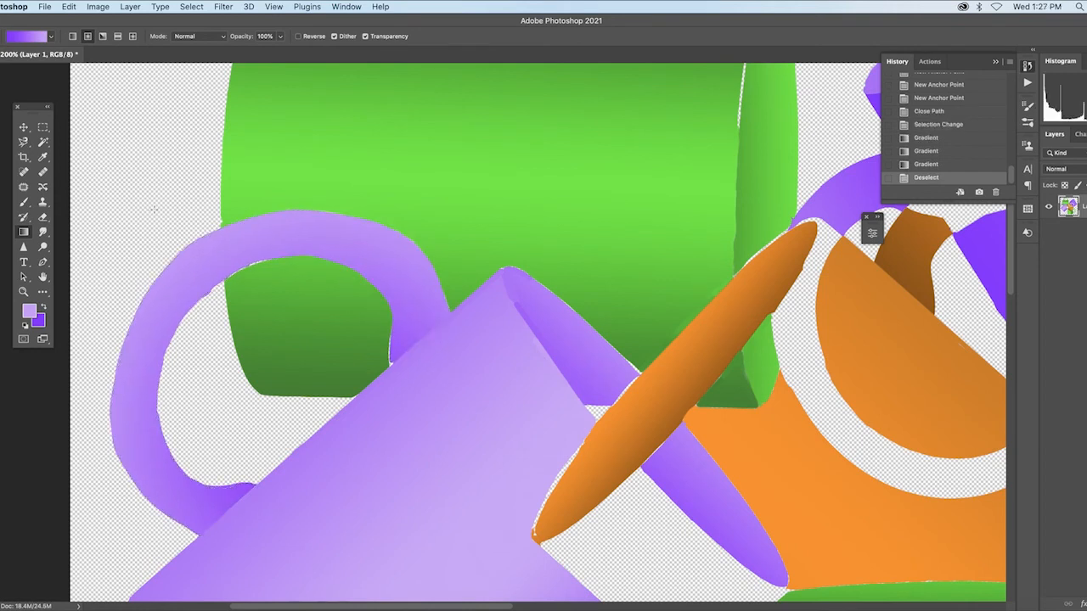
- Erase a rough spot on the purple handle's inner edge and brush over the white gap where it crosses the green mug
key("e")
left_click(217, 295)
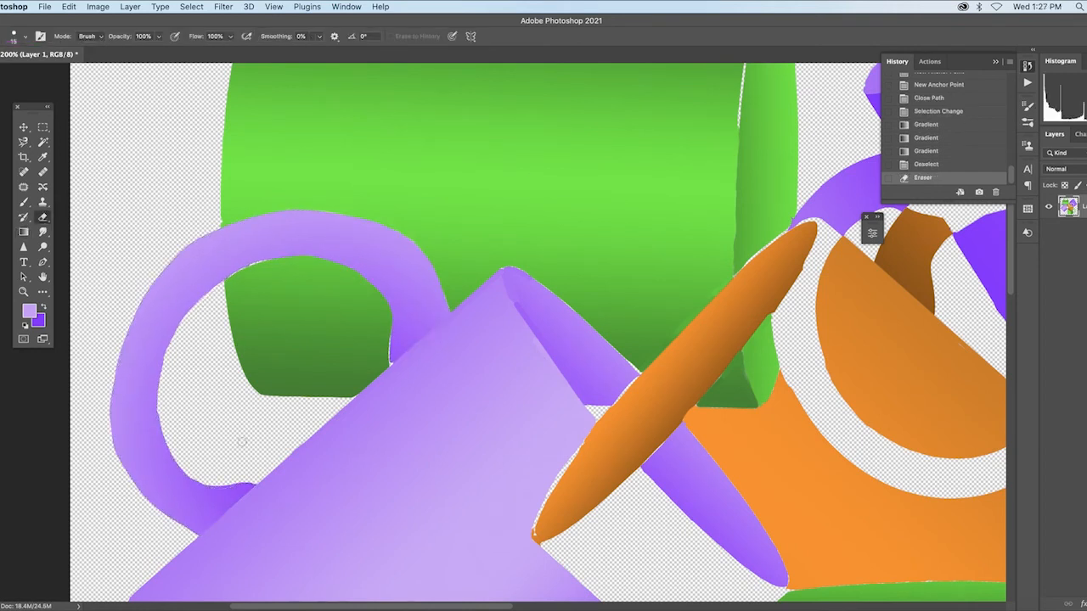
left_click(23, 202)
left_click(29, 311)
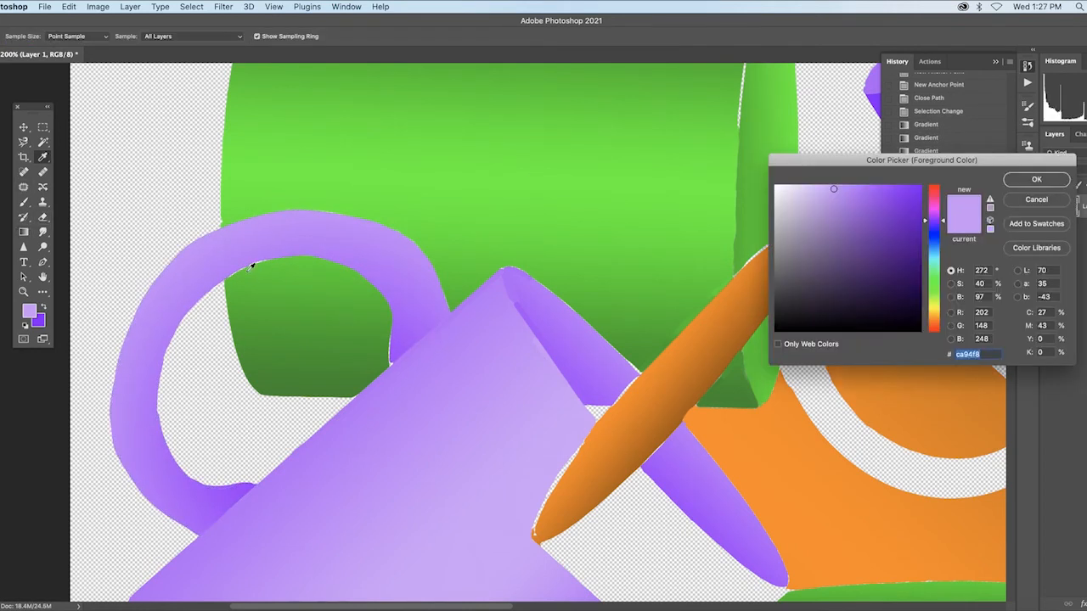
left_click(254, 267)
key("Return")
left_click_drag(230, 275, 276, 259)
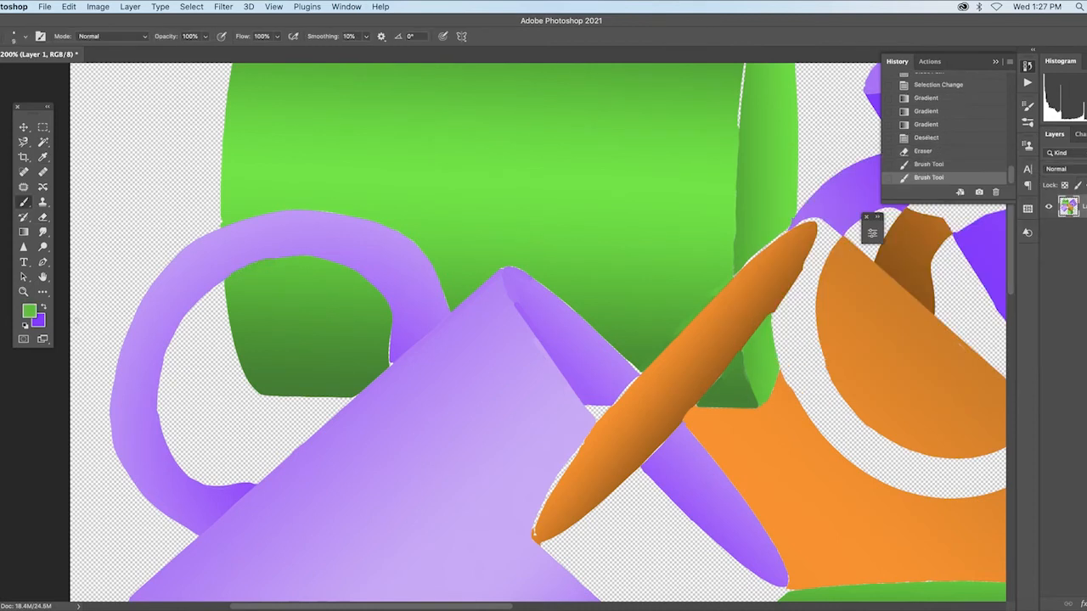
- Sample matching colours and paint over the white gap between the handle's lower inner edge and the green mug
left_click(29, 311)
key("Return")
left_click_drag(391, 343, 393, 365)
left_click(28, 312)
left_click(893, 238)
key("Return")
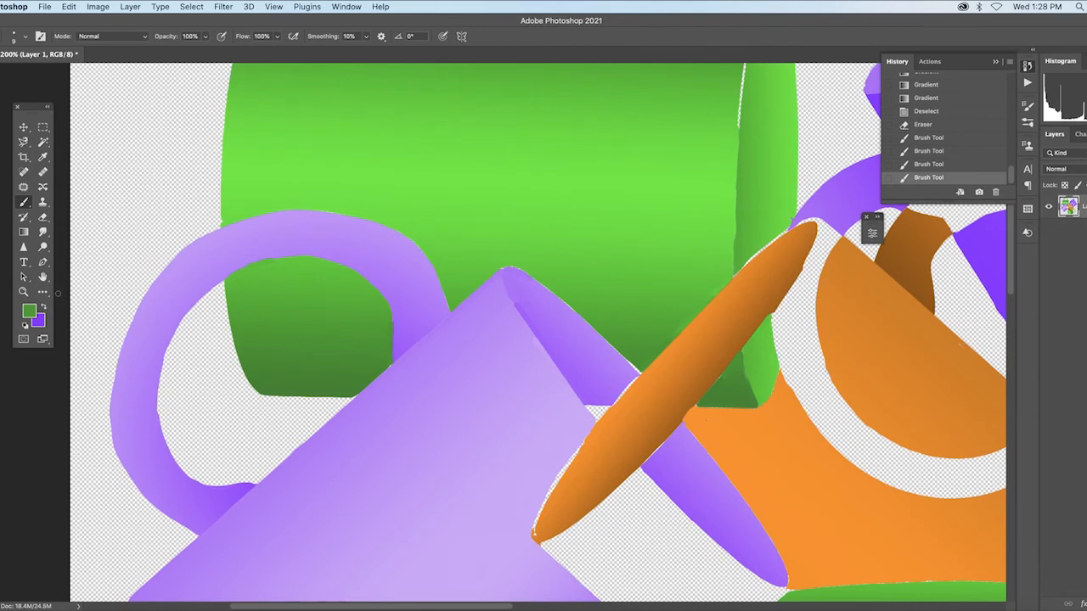
- Trace a closed Pen path around the orange mug's opening and convert it to a new selection with 0 px feather
key("p")
left_click(534, 536)
left_click(580, 443)
left_click(598, 418)
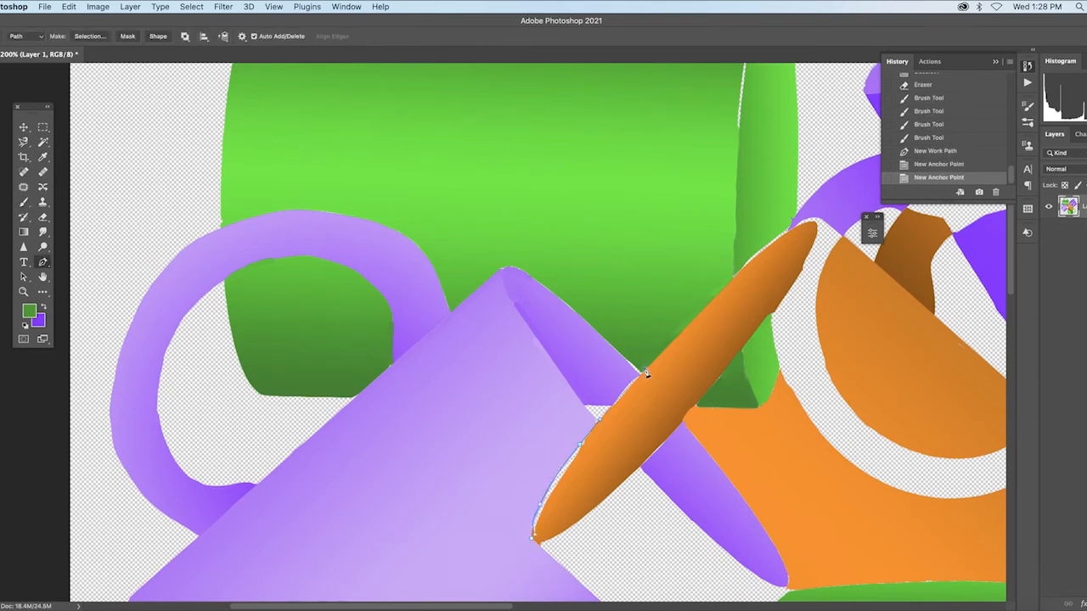
left_click(666, 349)
left_click(704, 303)
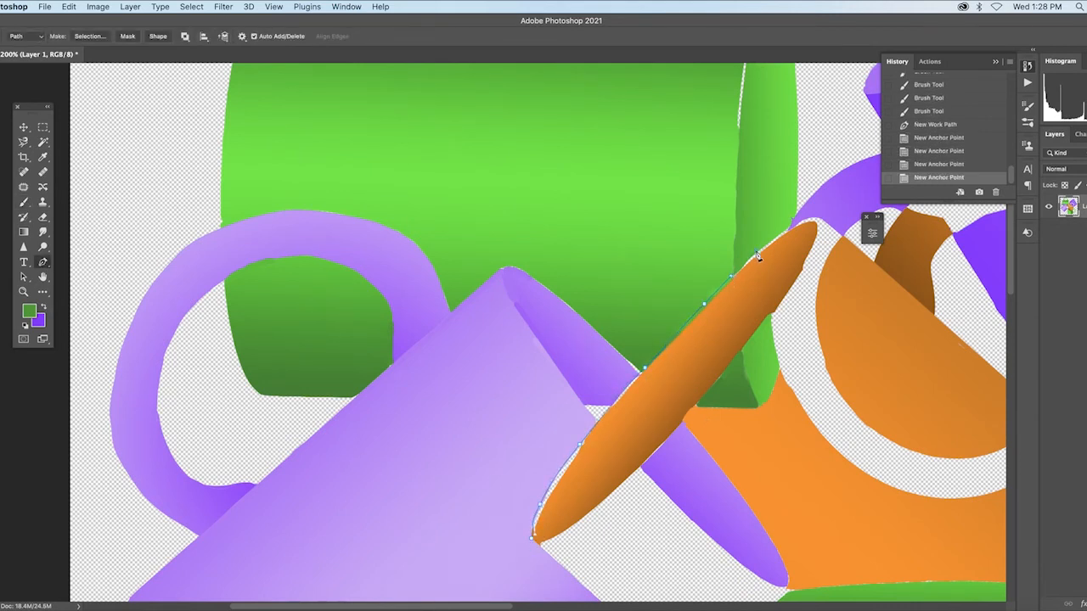
left_click(756, 252)
left_click(788, 228)
left_click(816, 217)
left_click(823, 225)
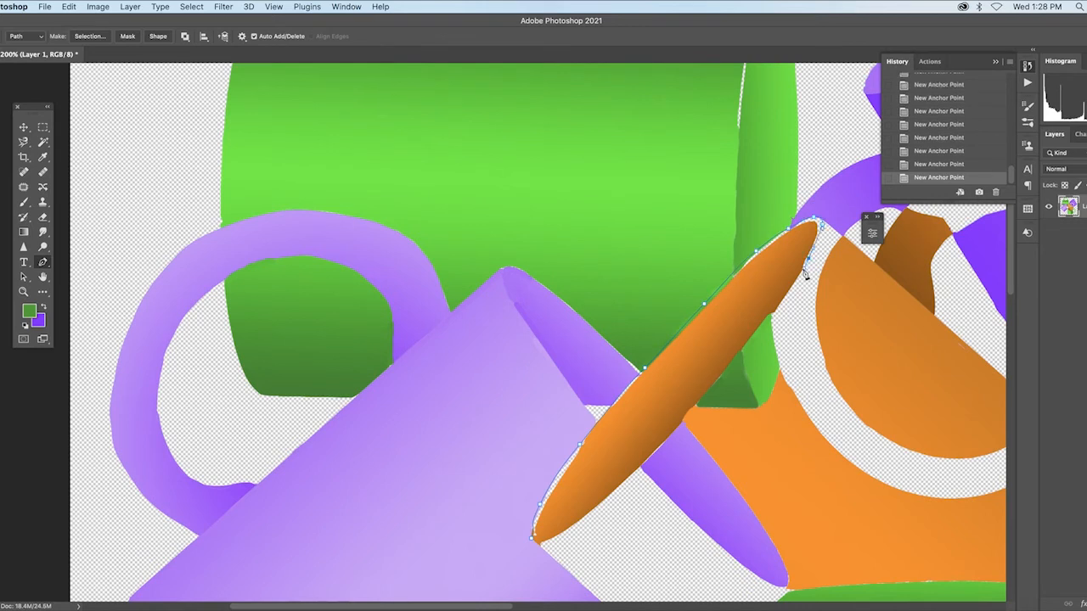
left_click(571, 528)
left_click(532, 544)
left_click(90, 36)
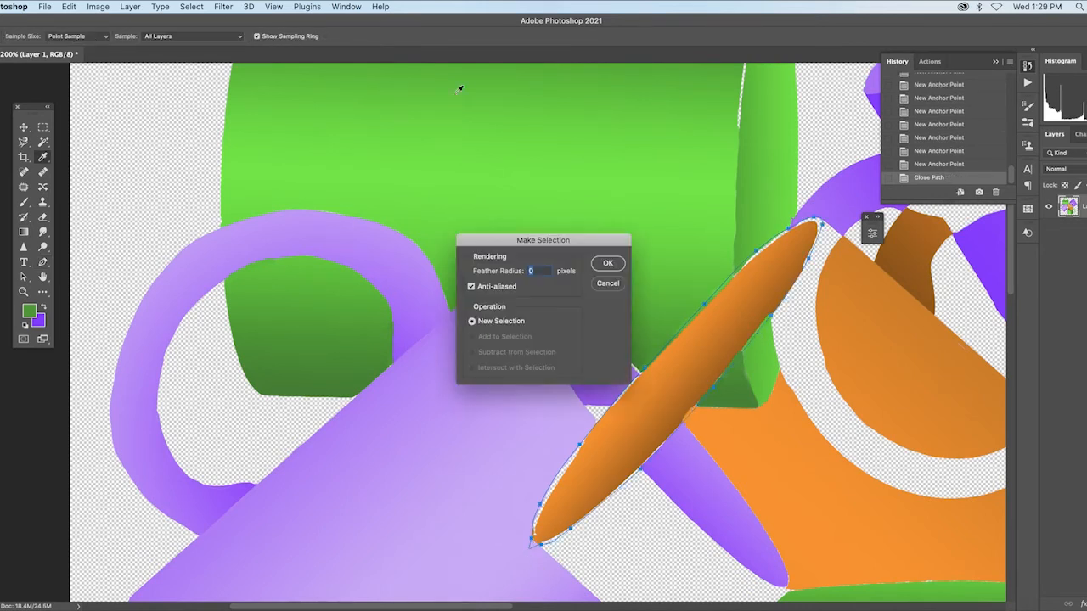
key("Return")
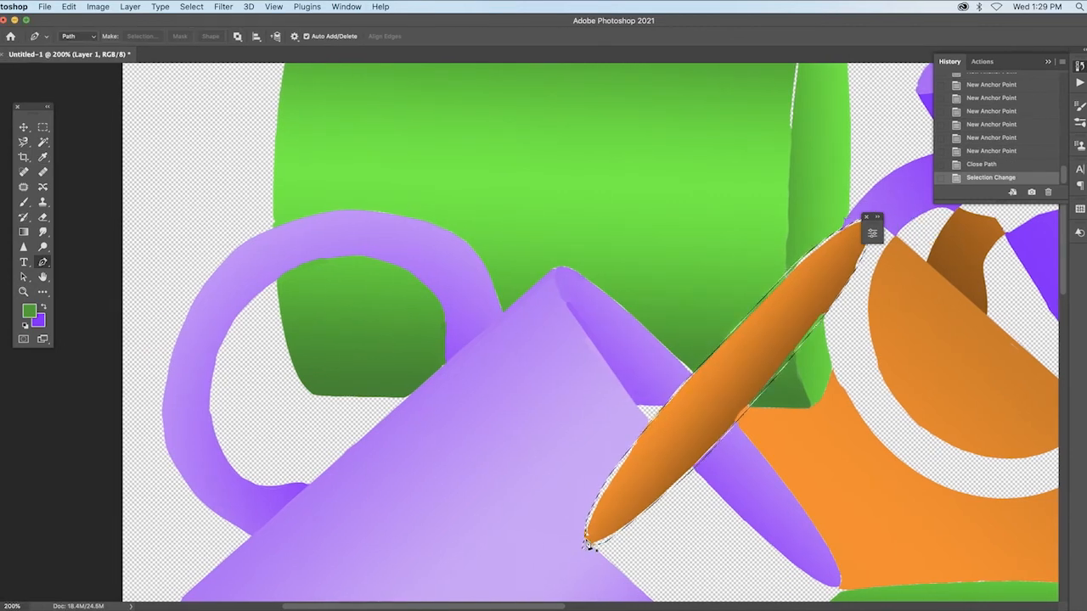
- Trace a small Pen path around the lower tip of the orange opening and add it to the selection
left_click(584, 535)
left_click(598, 548)
left_click(586, 548)
left_click(584, 537)
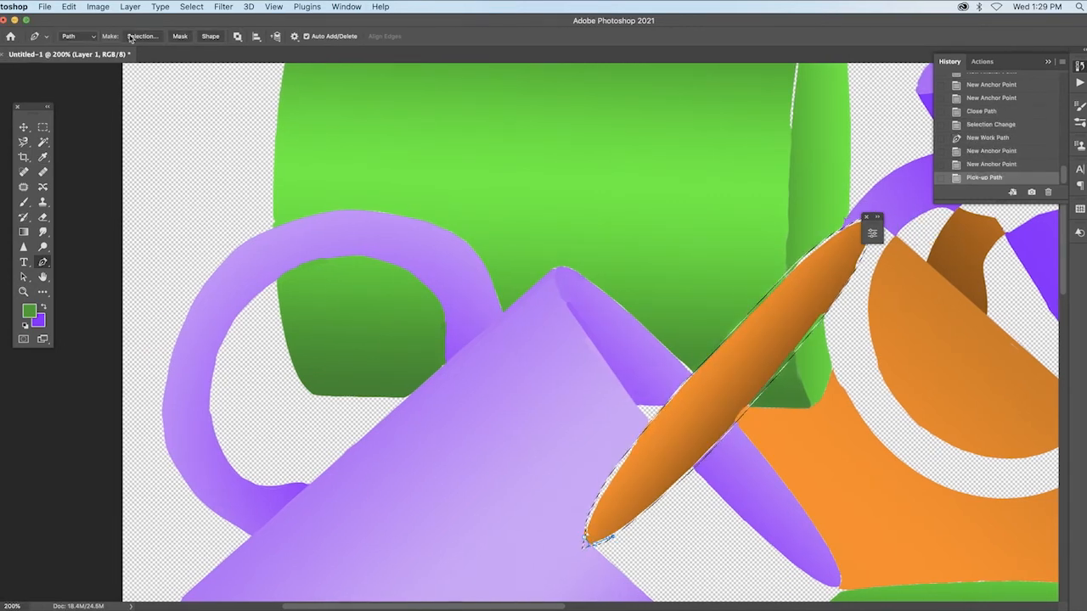
left_click(135, 37)
left_click(474, 337)
left_click(608, 262)
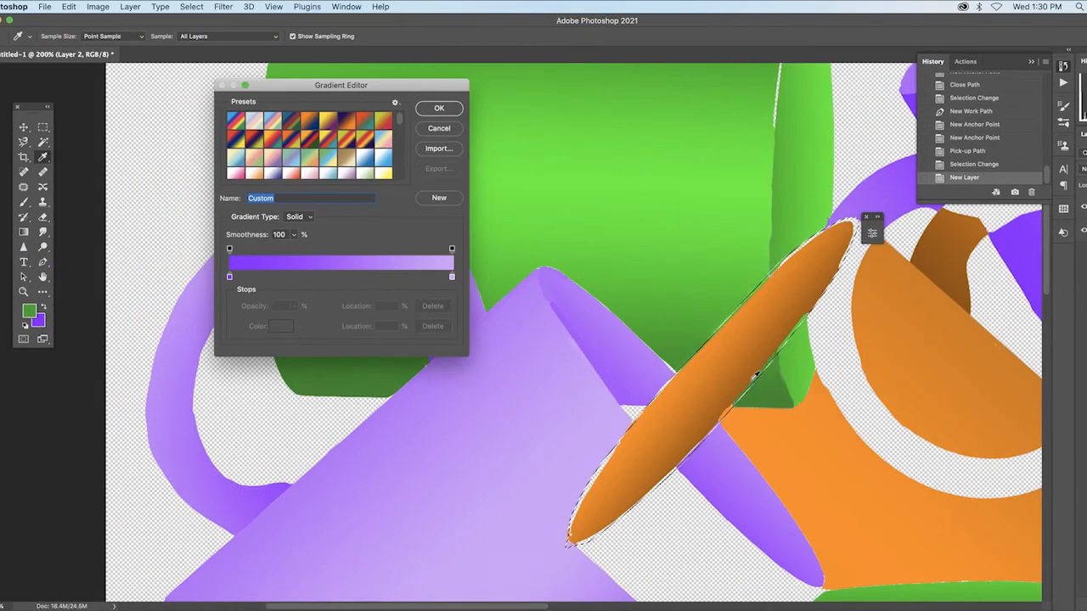
- Fill the selected opening with an orange linear gradient on new Layer 2, deselect, erase its rough edge and merge down into Layer 1
key("Return")
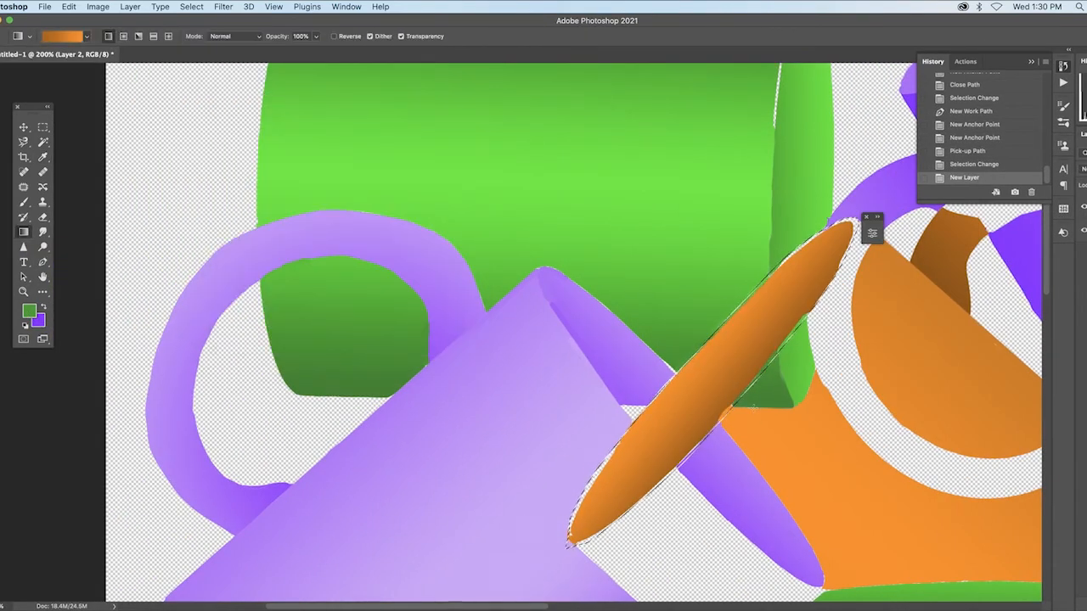
mouse_move(762, 443)
left_mouse_down()
mouse_move(765, 402)
mouse_move(730, 374)
left_mouse_up()
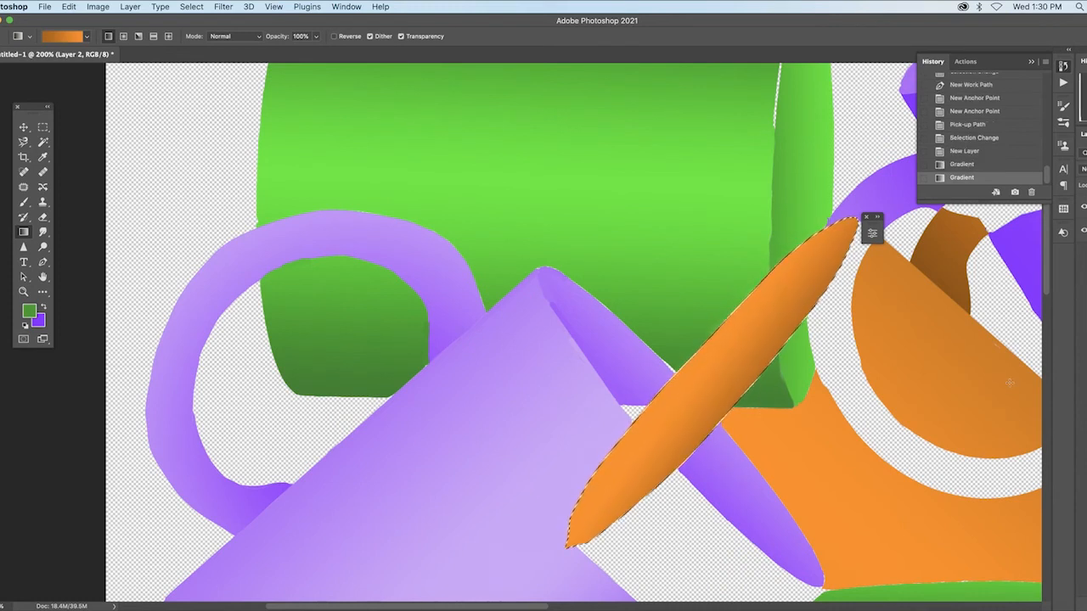
key("ctrl+d")
key("e")
key("ctrl+e")
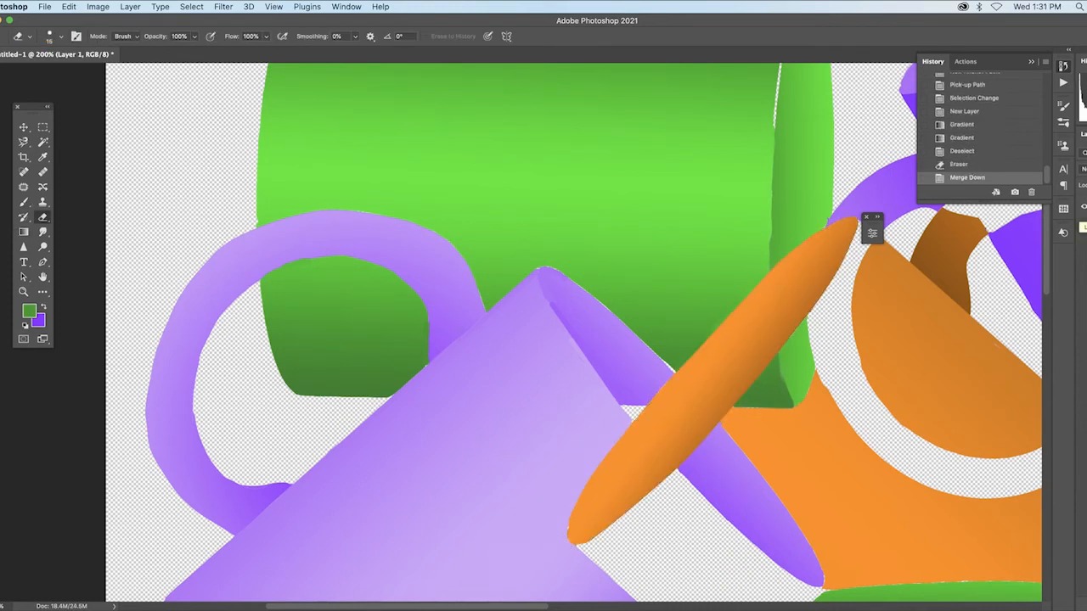
- Trace a closed Pen path around the upper visible part of the lower purple mug's opening
left_click(44, 264)
left_click(541, 273)
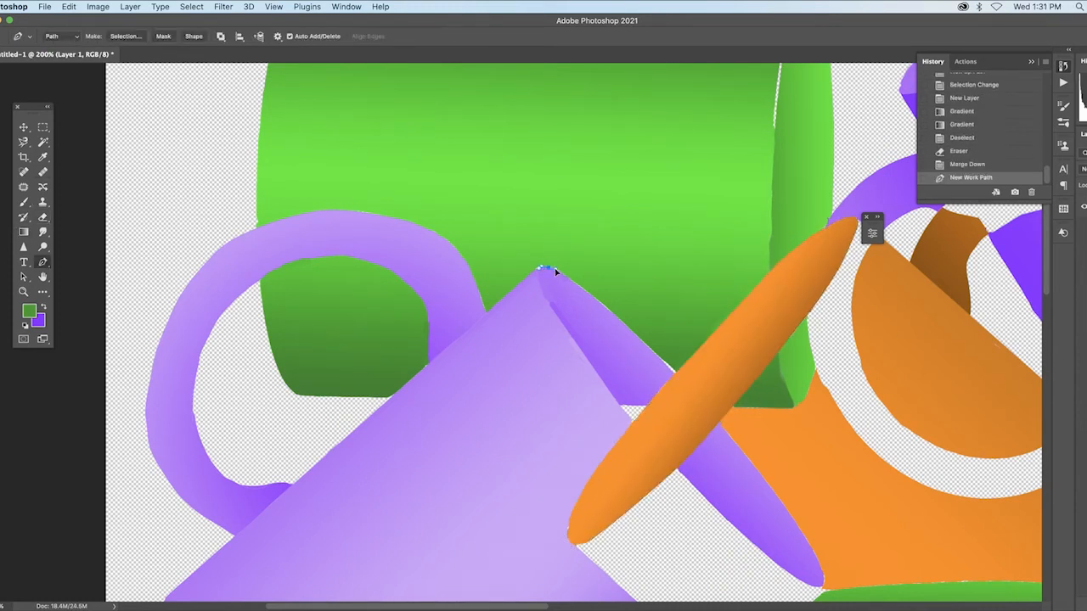
left_click(588, 292)
left_click(654, 350)
left_click(663, 361)
left_click(673, 374)
left_click(675, 381)
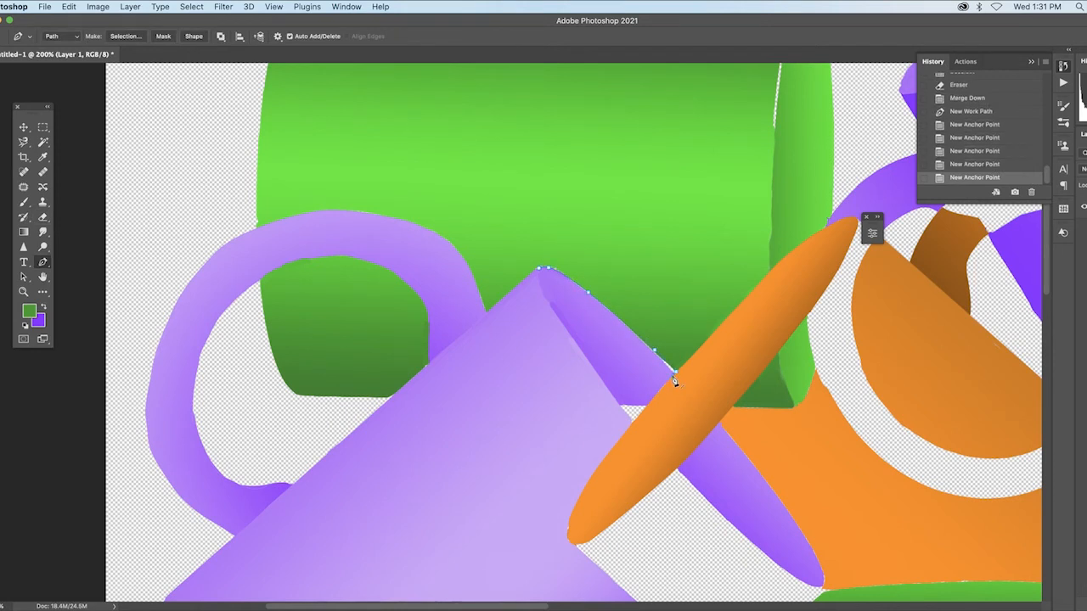
left_click(667, 387)
left_click(655, 397)
left_click(648, 404)
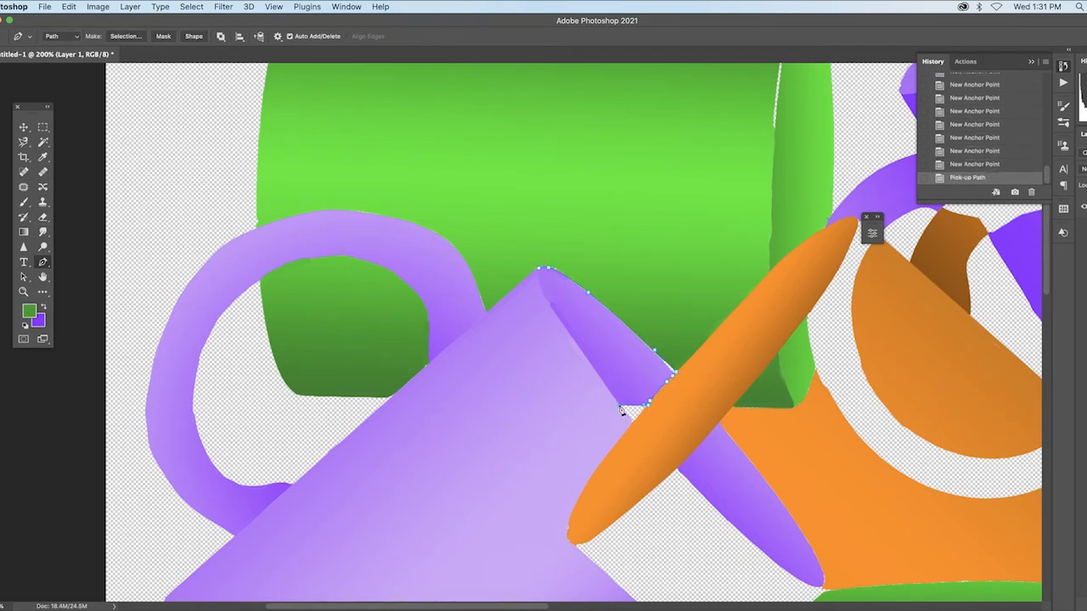
left_click(605, 384)
left_click(575, 343)
left_click(539, 282)
left_click(538, 270)
- Convert the purple opening's path to a selection and add a new layer above Layer 1
left_click(130, 37)
left_click(609, 269)
left_click_drag(679, 20, 555, 21)
left_click(1057, 605)
- Set both gradient stops to purples sampled from the mug and fill the selected opening on Layer 2
key("g")
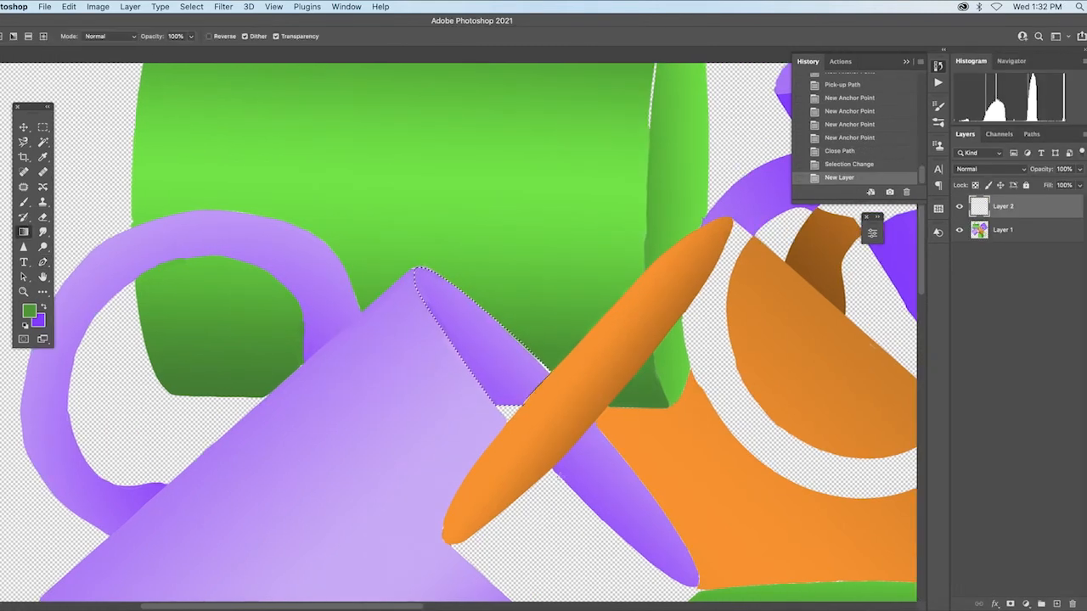
left_click(497, 396)
left_click(485, 437)
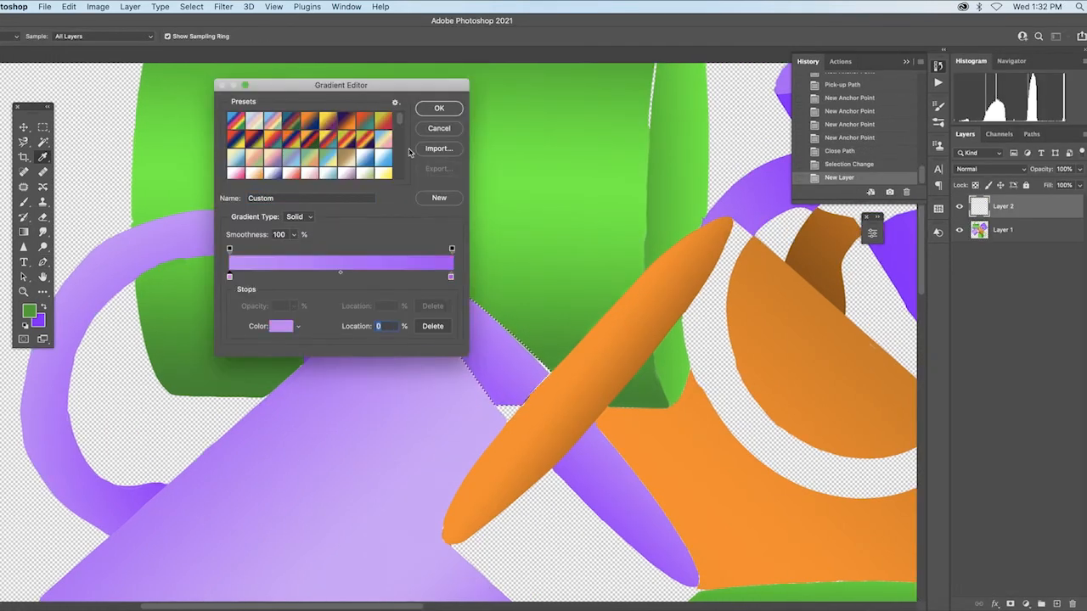
left_click(439, 108)
mouse_move(467, 372)
left_mouse_down()
mouse_move(519, 322)
mouse_move(462, 377)
left_mouse_up()
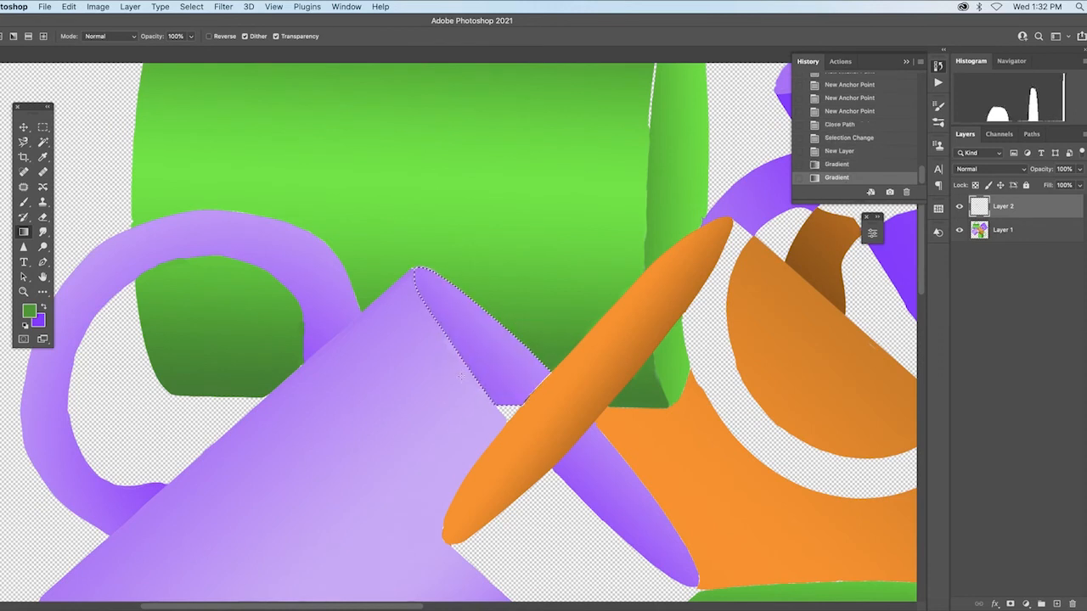
- Deselect the filled purple opening and merge Layer 2 down into Layer 1
key("ctrl+d")
key("ctrl+e")
- Sample dark green from the upper green mug and paint straight brush strokes along its upper edge to close the gap below the handle
scroll(504, 478, "up", 5)
left_click(29, 311)
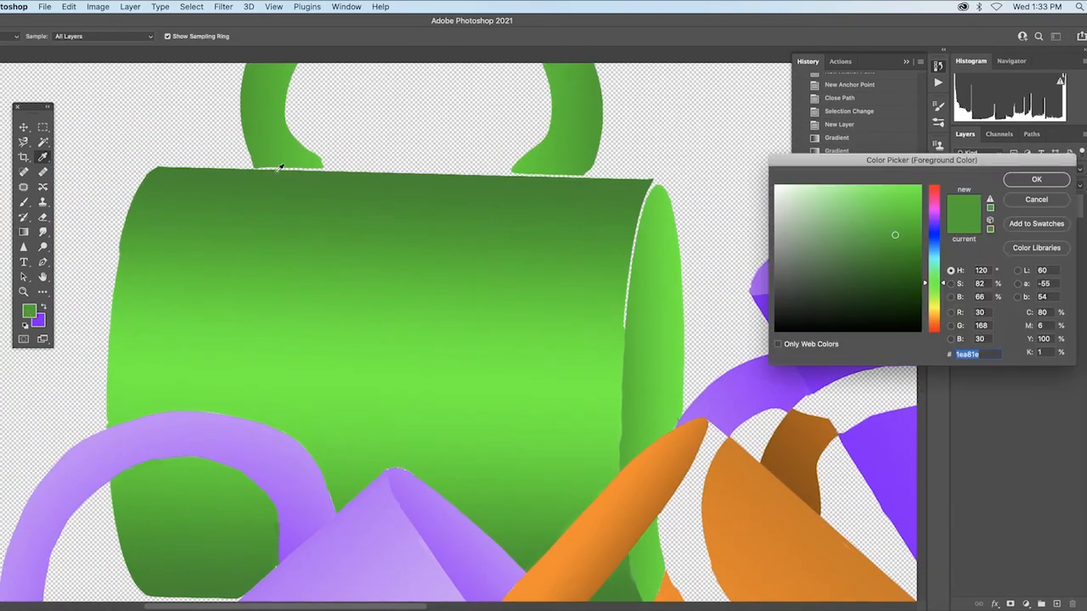
key("Return")
key("b")
left_click(159, 168)
left_click(651, 176, "shift")
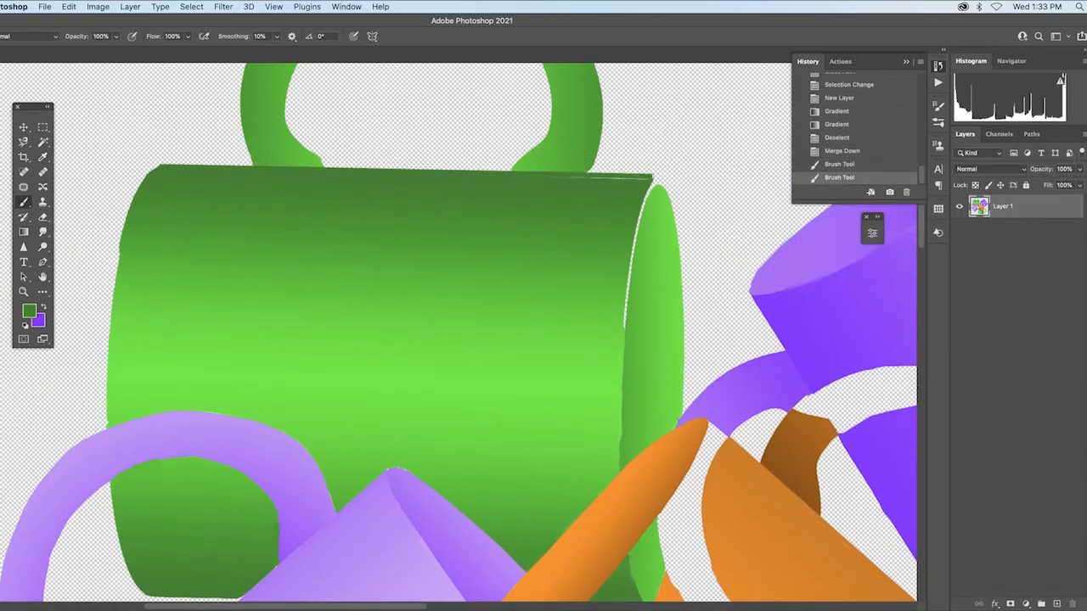
left_click(649, 179)
left_click(544, 175, "shift")
- Trace a closed Pen path around the upper green mug's opening above the orange rim and convert it to a selection
scroll(387, 289, "down", 2)
scroll(387, 290, "right", 4)
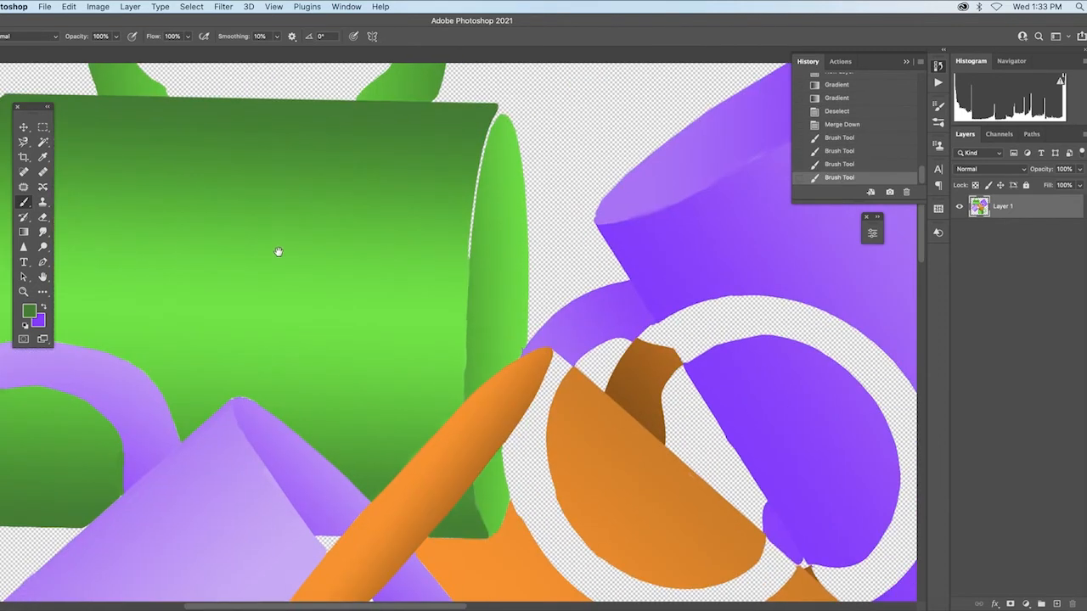
key("p")
left_click(497, 109)
left_click(473, 191)
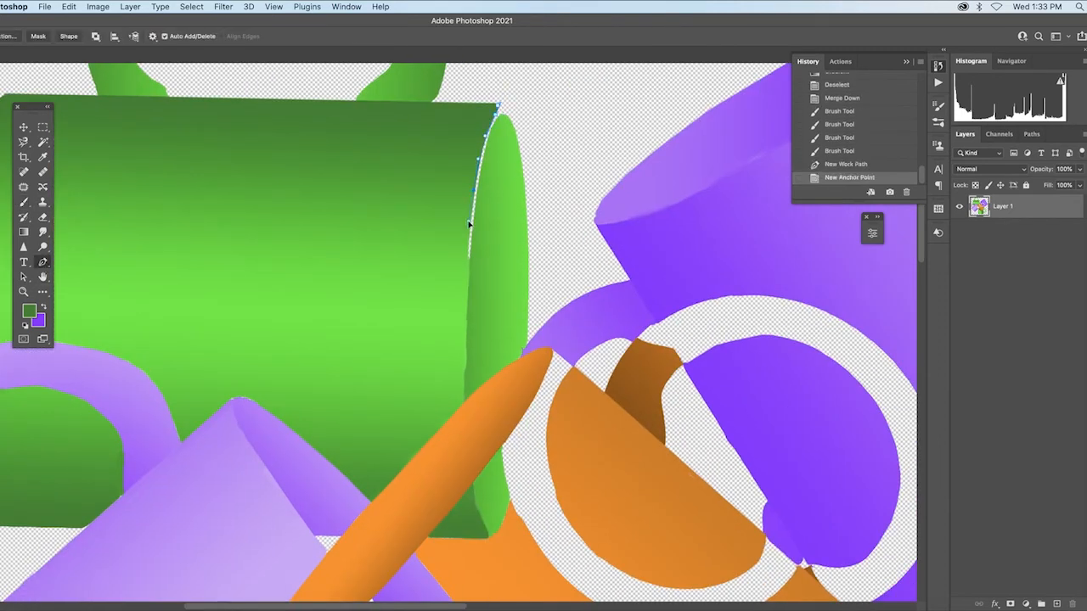
left_click(468, 219)
left_click(464, 302)
left_click(463, 397)
left_click(495, 375)
left_click(534, 361)
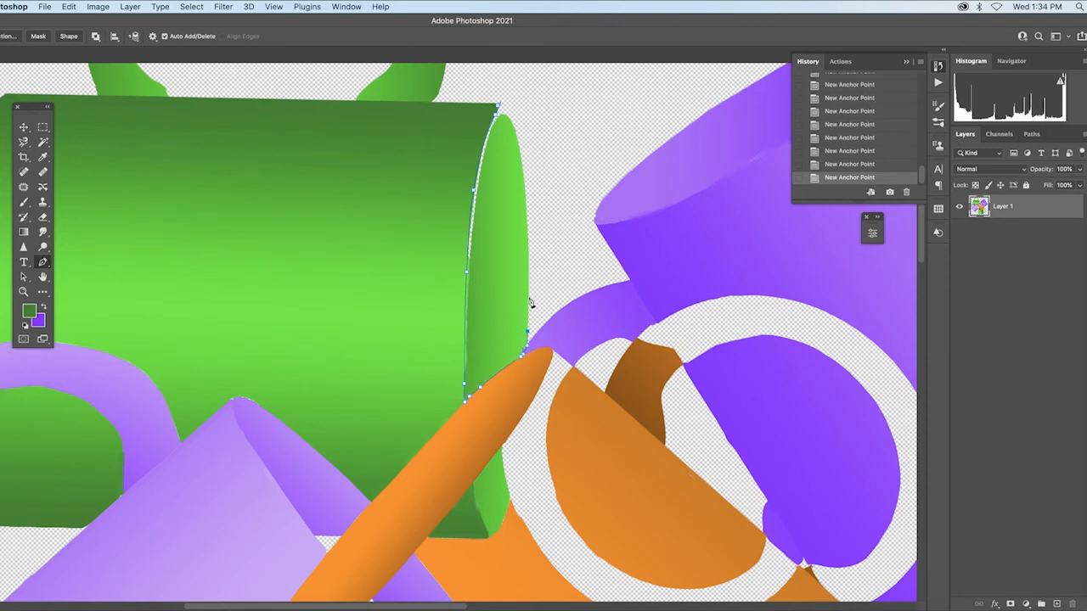
left_click(505, 107)
left_click(500, 104)
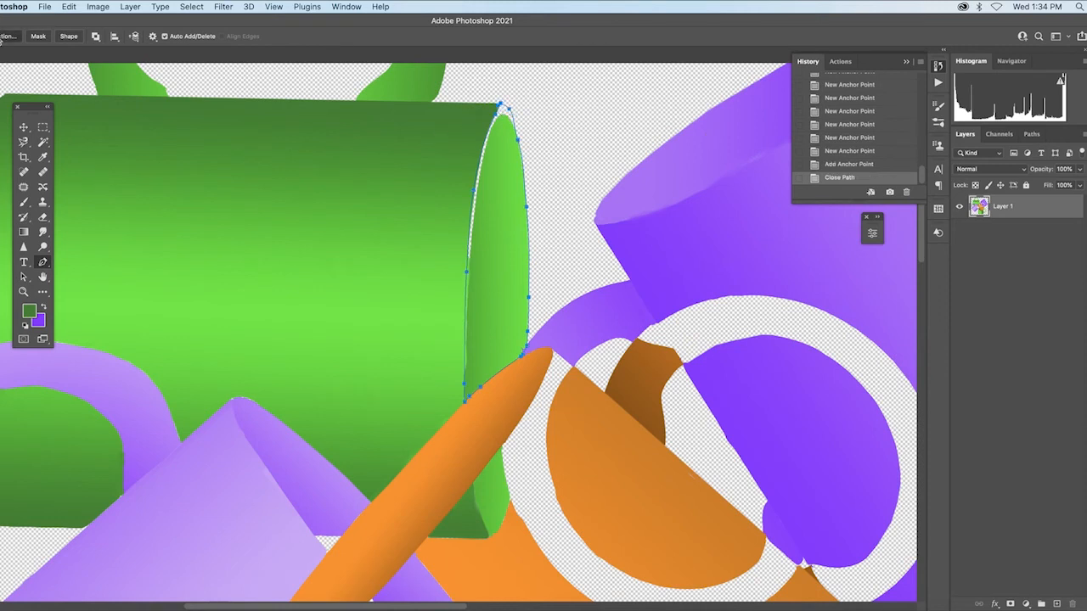
left_click(3, 39)
left_click(613, 262)
- Set the linear gradient's two stops to a dark and a brighter green sampled from the mug
left_click(24, 231)
left_click(1, 37)
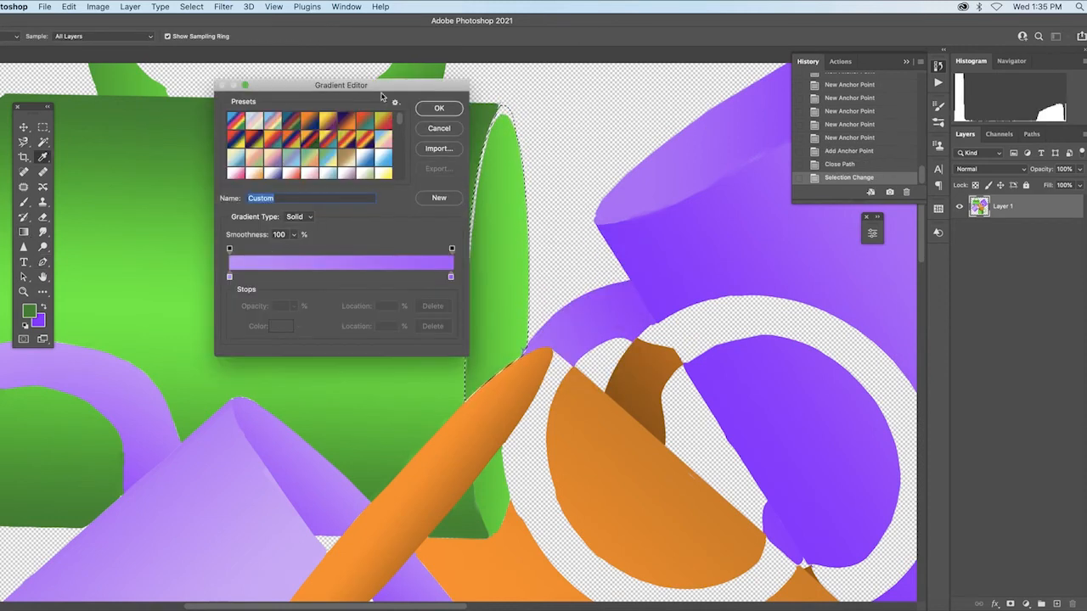
left_click_drag(381, 89, 887, 84)
left_click(736, 271)
left_click(458, 127)
left_click(956, 272)
left_click(436, 331)
left_click(945, 104)
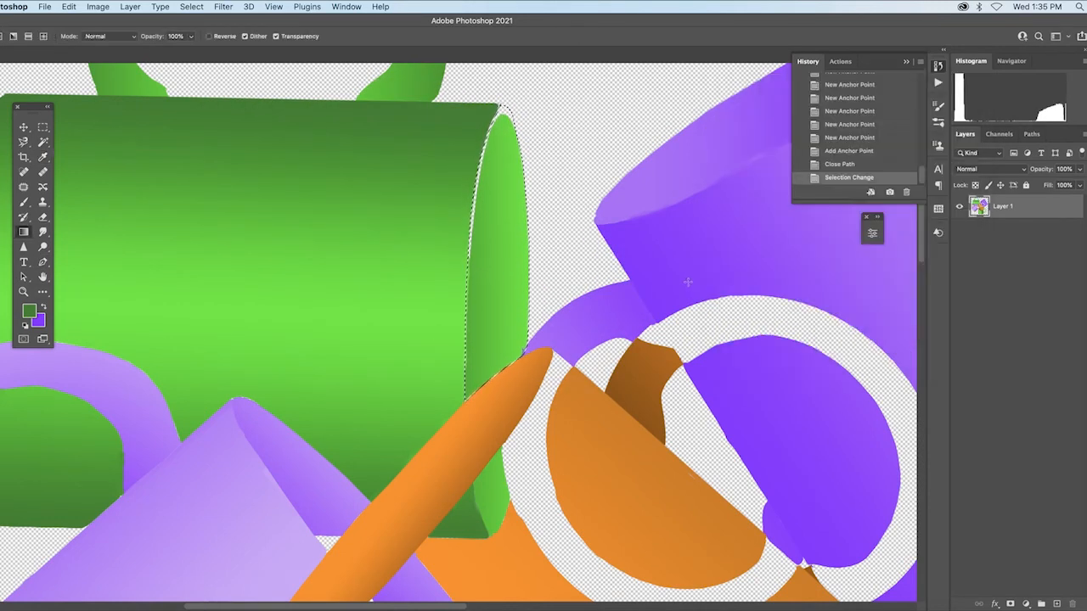
- Fill the selected green opening with a horizontal dark-to-bright green gradient on a new layer, and deselect it
left_click_drag(467, 291, 557, 295)
key("super+z")
left_click(1057, 604)
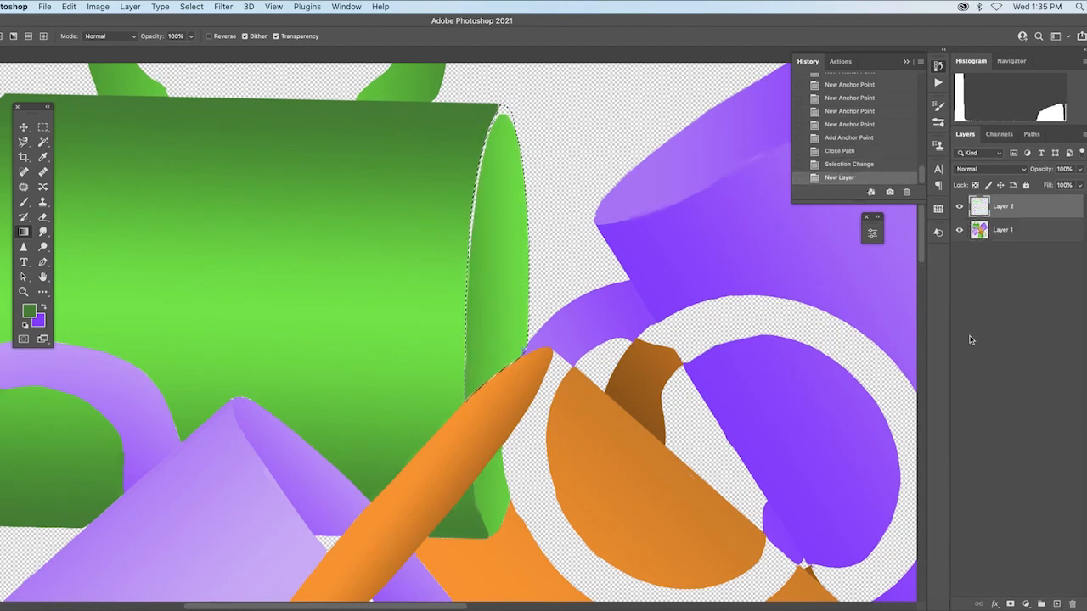
left_click_drag(467, 272, 574, 270)
key("super+d")
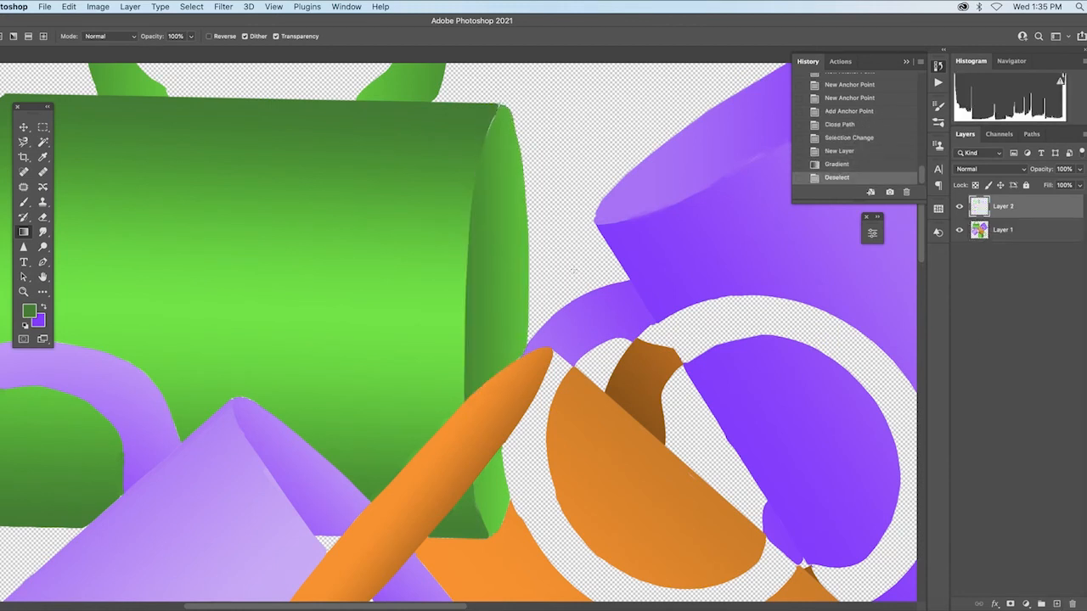
- Nudge the green opening's layer slightly left and merge it down into Layer 1
left_click(22, 128)
key("Left")
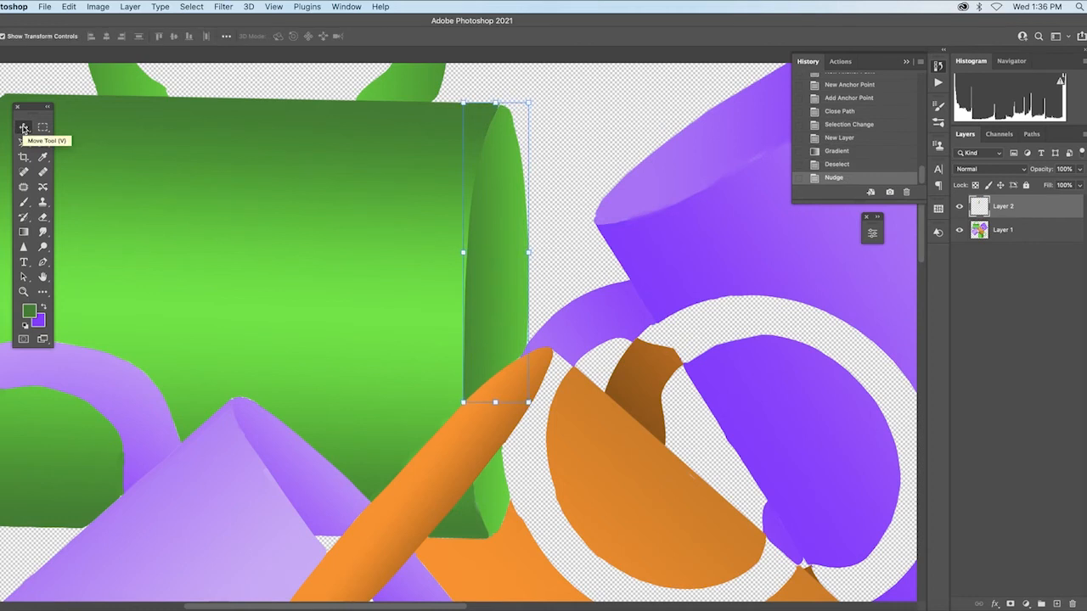
left_click(42, 126)
key("super+e")
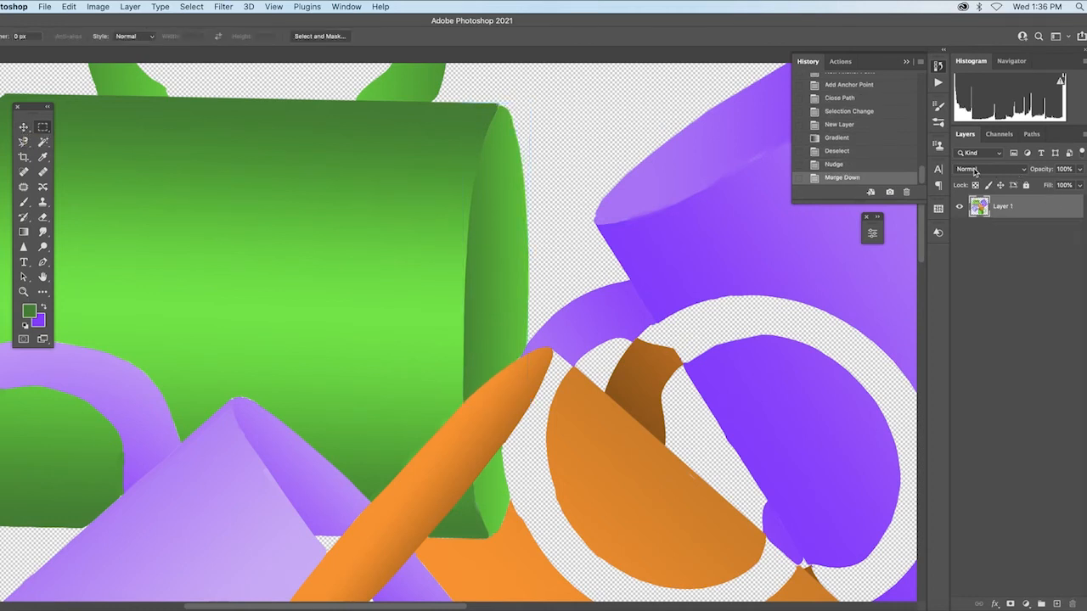
- Sample dark green from the lower green mug and brush a straight edge down its handle side to close the gaps
key("super+0")
left_click(23, 292)
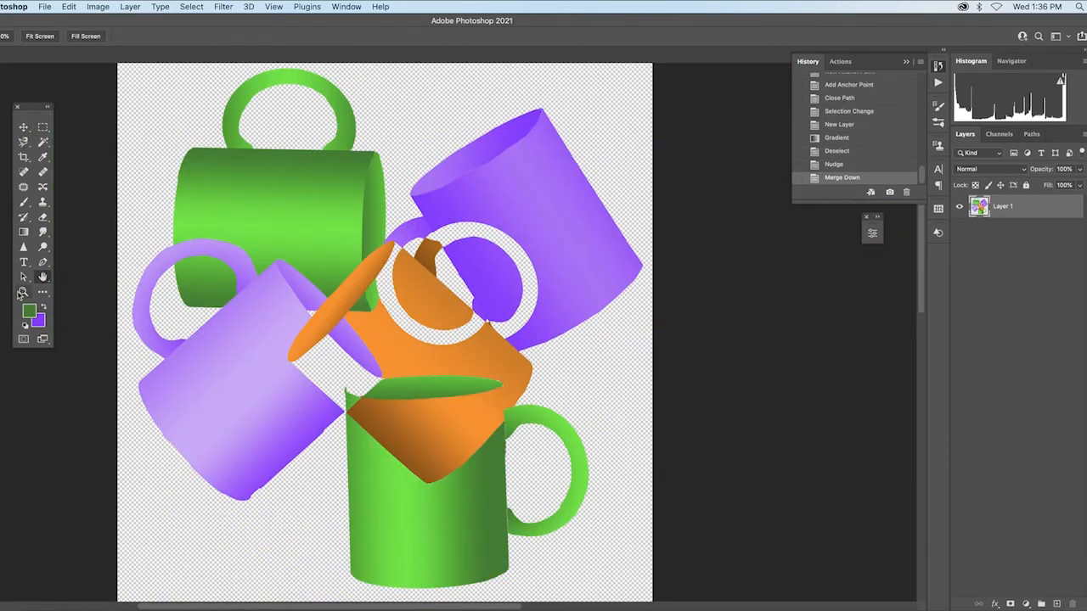
left_click(510, 431)
left_click(511, 429)
left_click(31, 312)
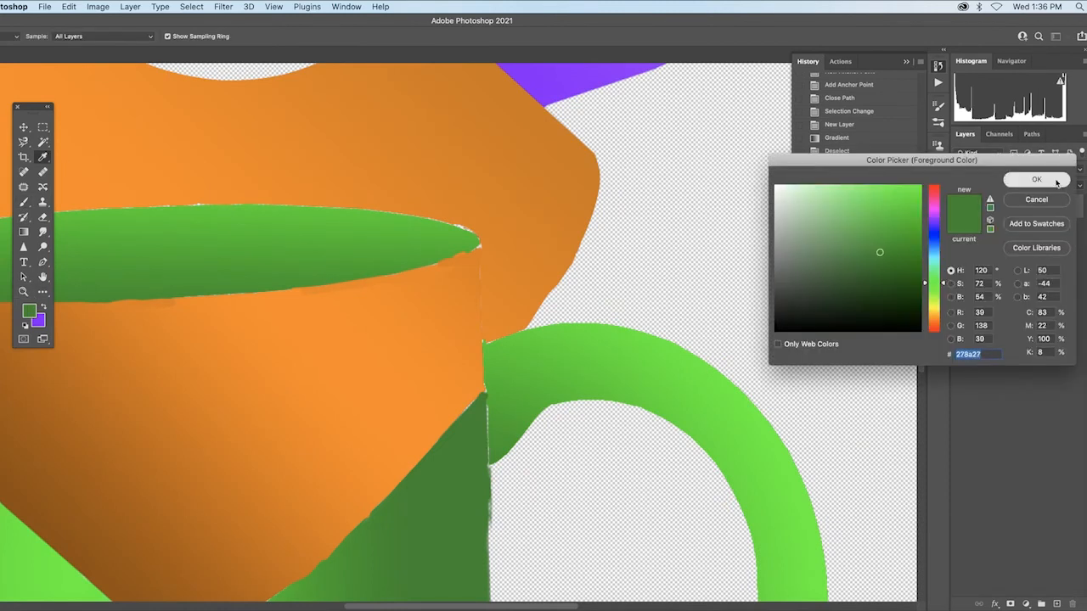
left_click(1038, 178)
key("b")
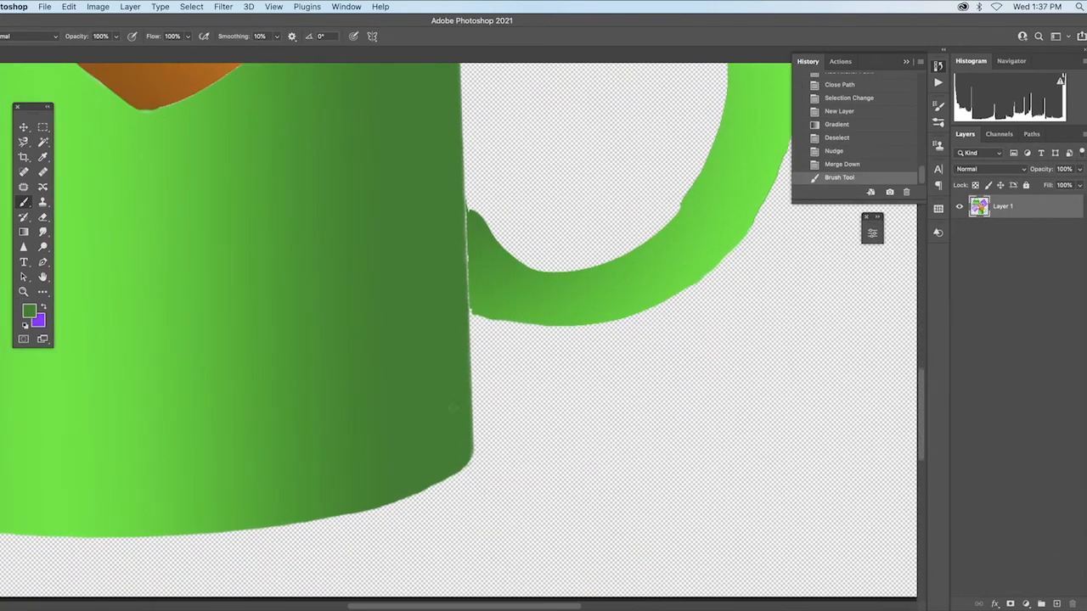
left_click(473, 451, "shift")
- Brush the missing green rim across the lower green mug's transparent gap and clean up its rough edges with the Eraser
scroll(473, 451, "up", 10)
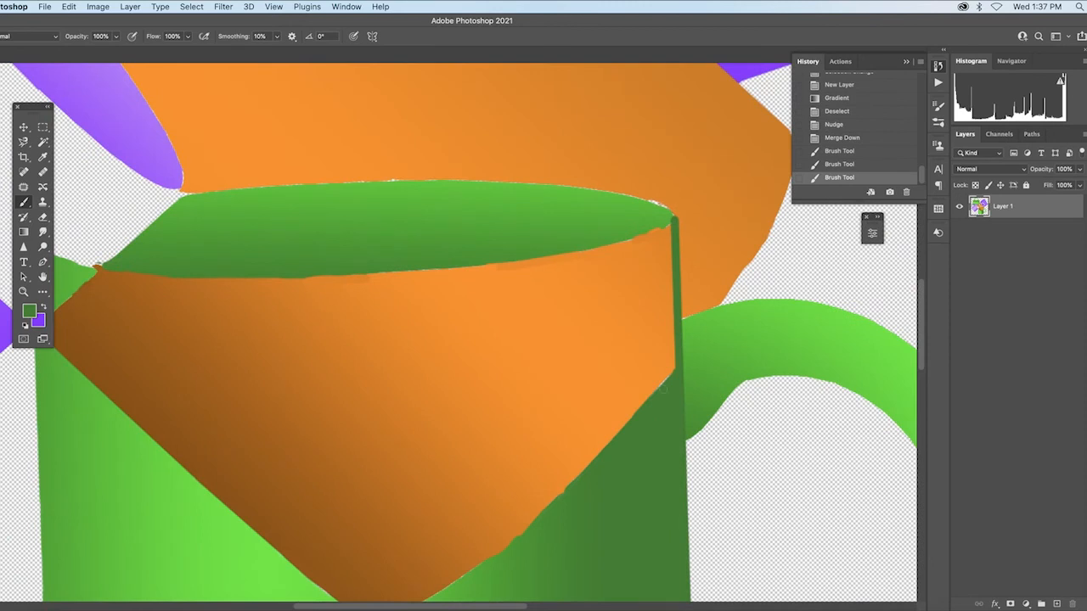
left_click(661, 385)
scroll(594, 399, "left", 5)
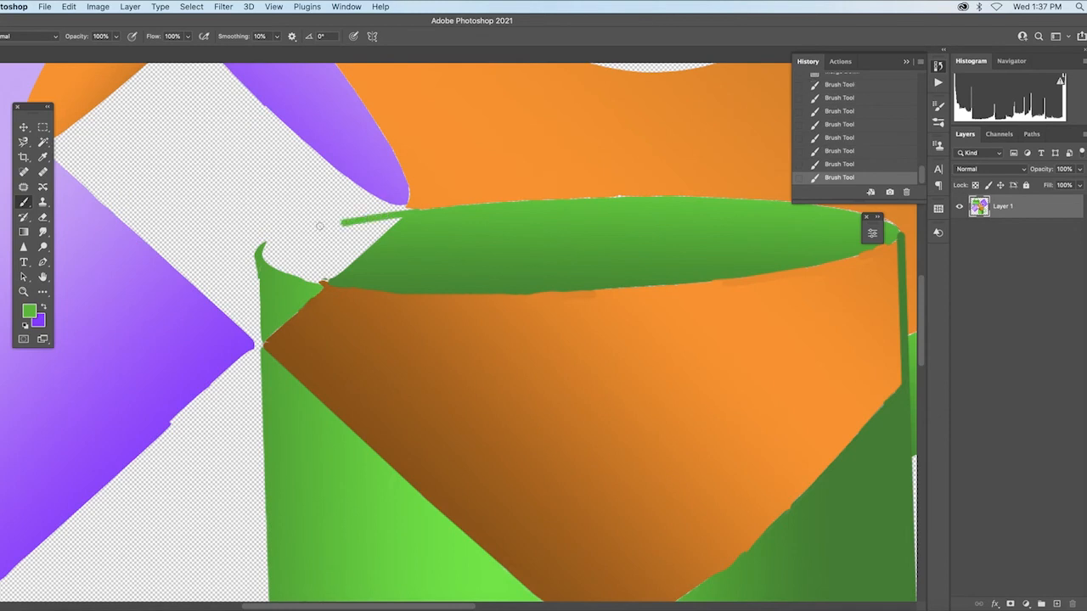
key("e")
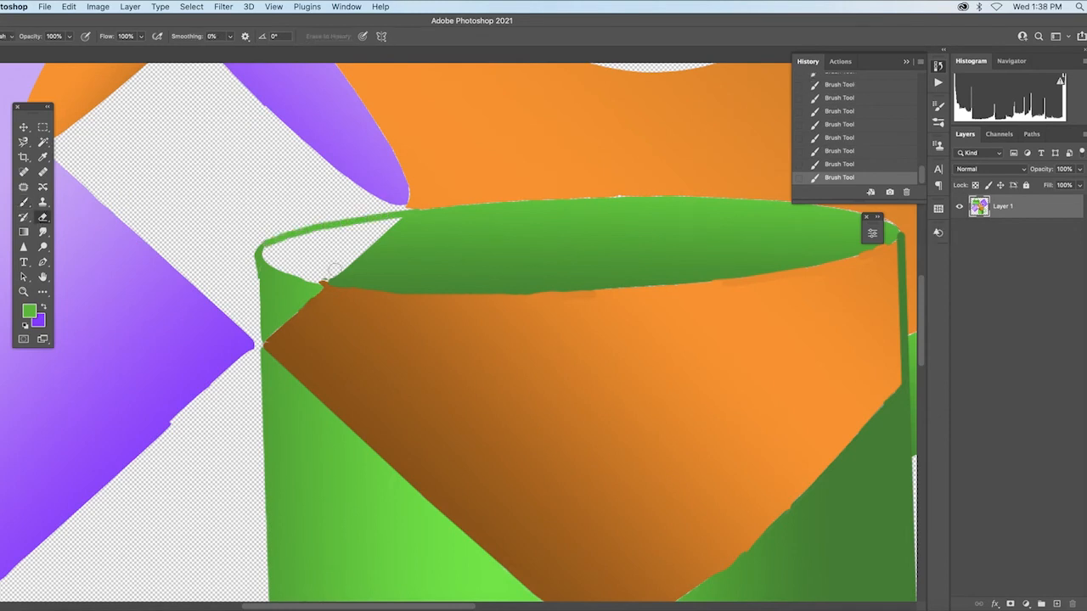
scroll(329, 272, "down", 5)
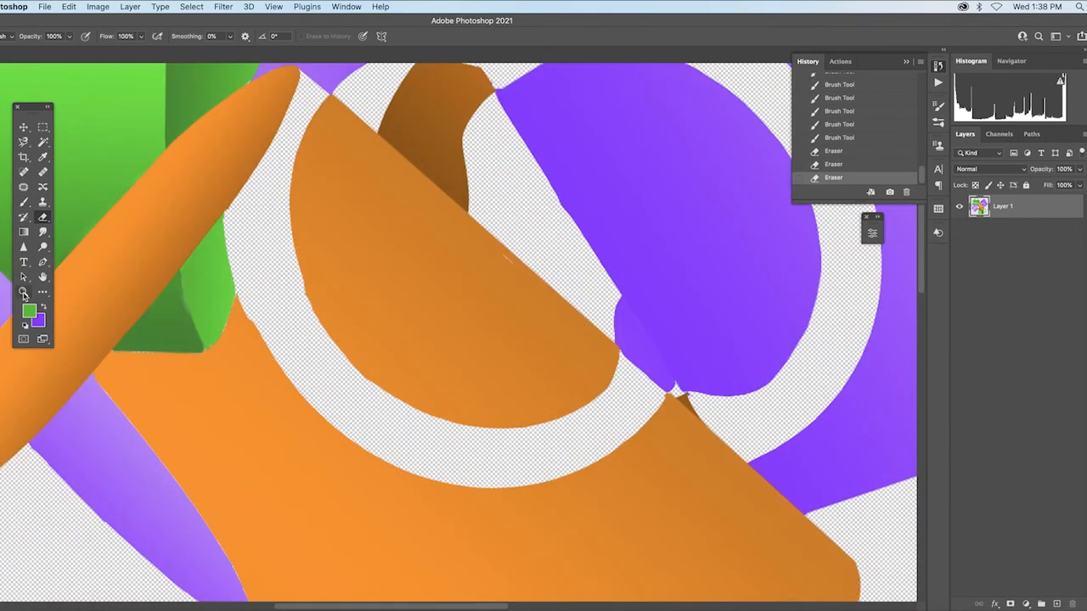
- Sample purple #9820fe from the lower purple mug and brush its jagged lower-right side into a straight edge
double_click(42, 276)
left_click(29, 311)
left_click(269, 480)
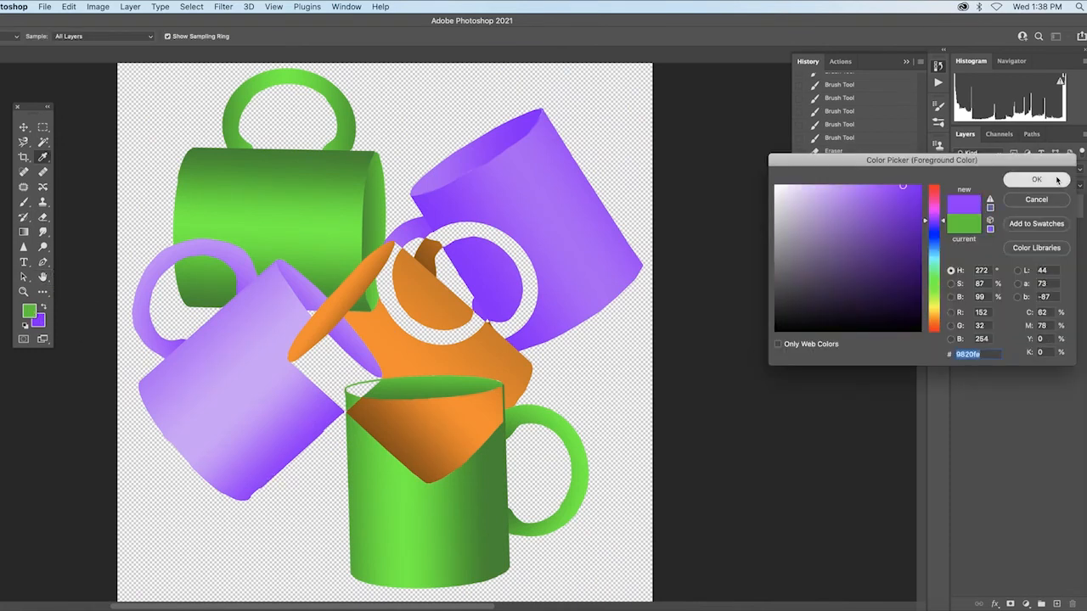
key("Return")
key("b")
scroll(261, 473, "up", 4)
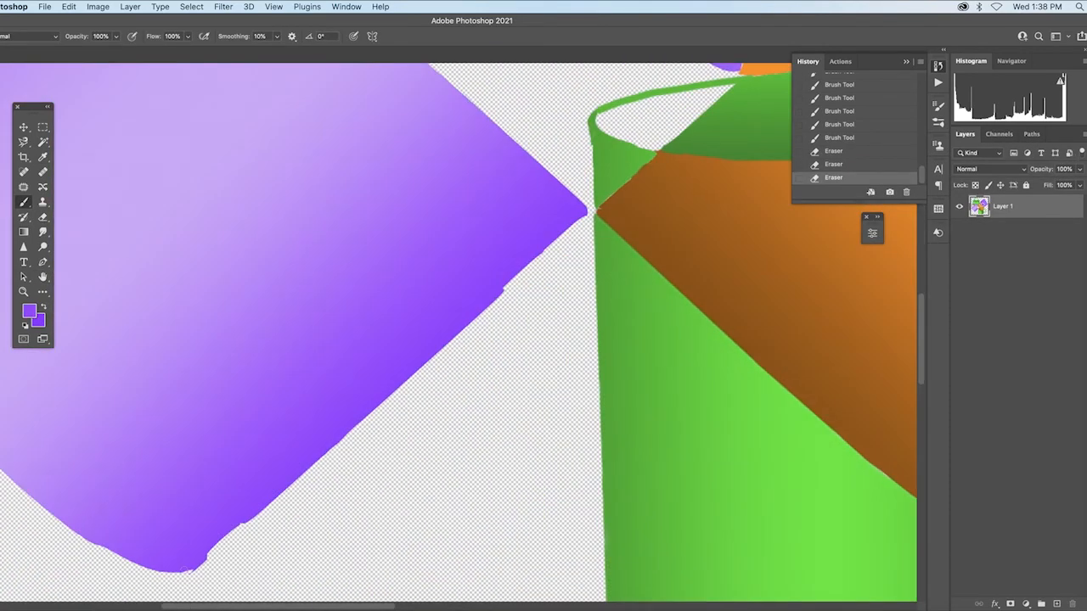
left_click_drag(576, 233, 225, 544)
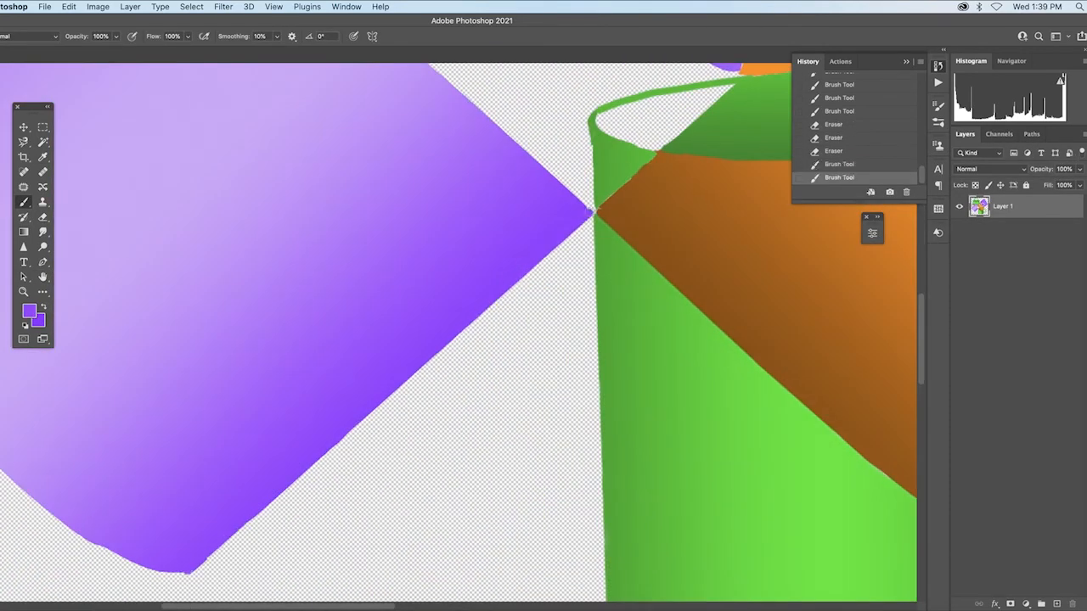
- Erase the rough spots along the curved base edge of the lower purple mug
left_click_drag(409, 315, 757, 323)
key("e")
left_click_drag(208, 338, 307, 448)
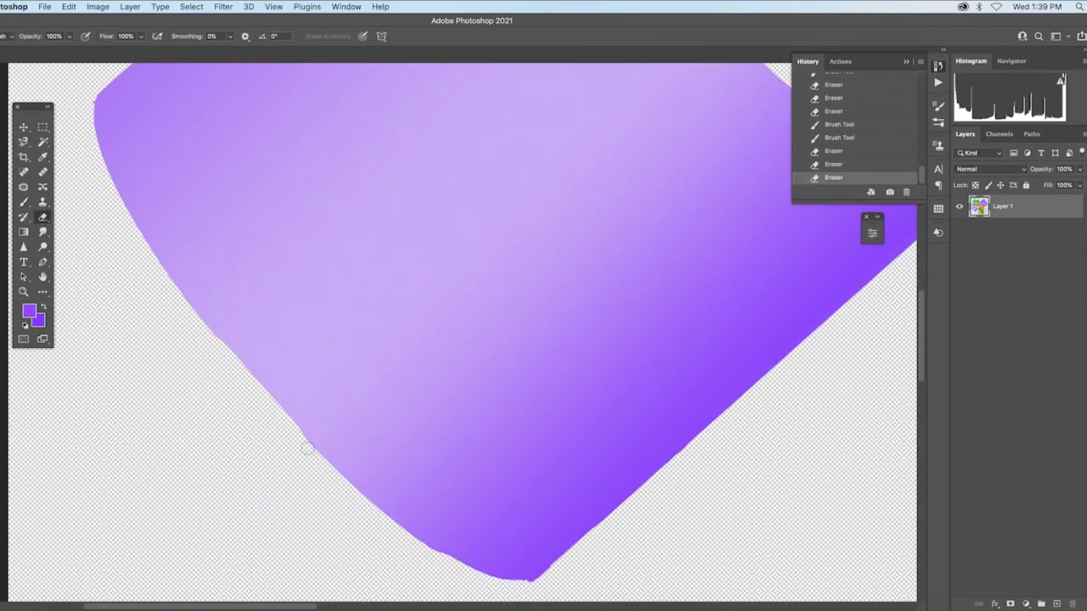
left_click_drag(396, 532, 534, 583)
scroll(413, 342, "down", 3)
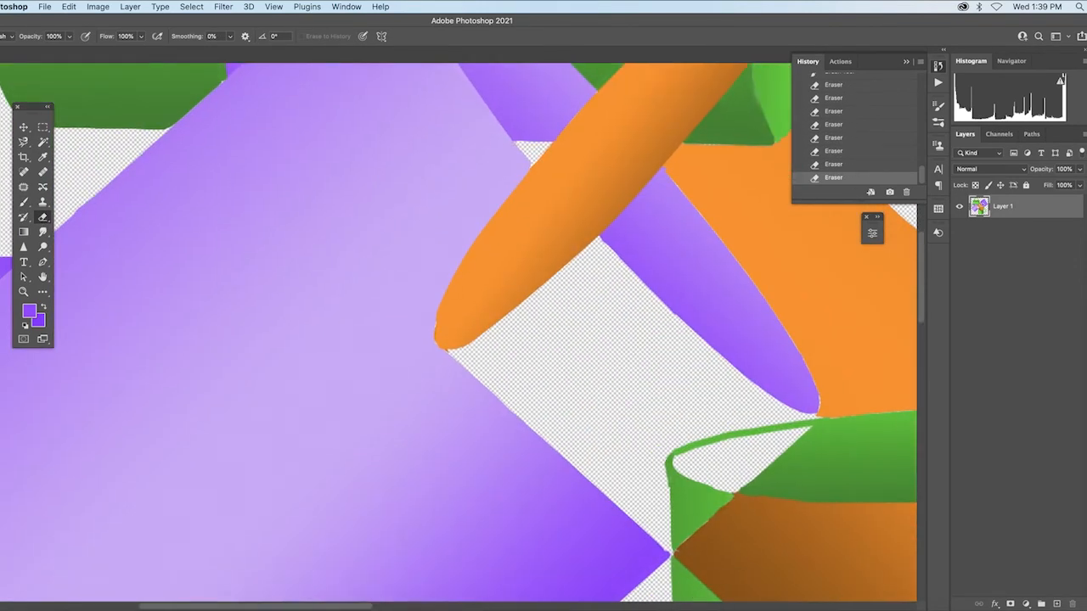
- Add a new layer, place it below Layer 1 and open the foreground color for editing
double_click(42, 276)
key("ctrl+shift+alt+n")
key("ctrl+bracketleft")
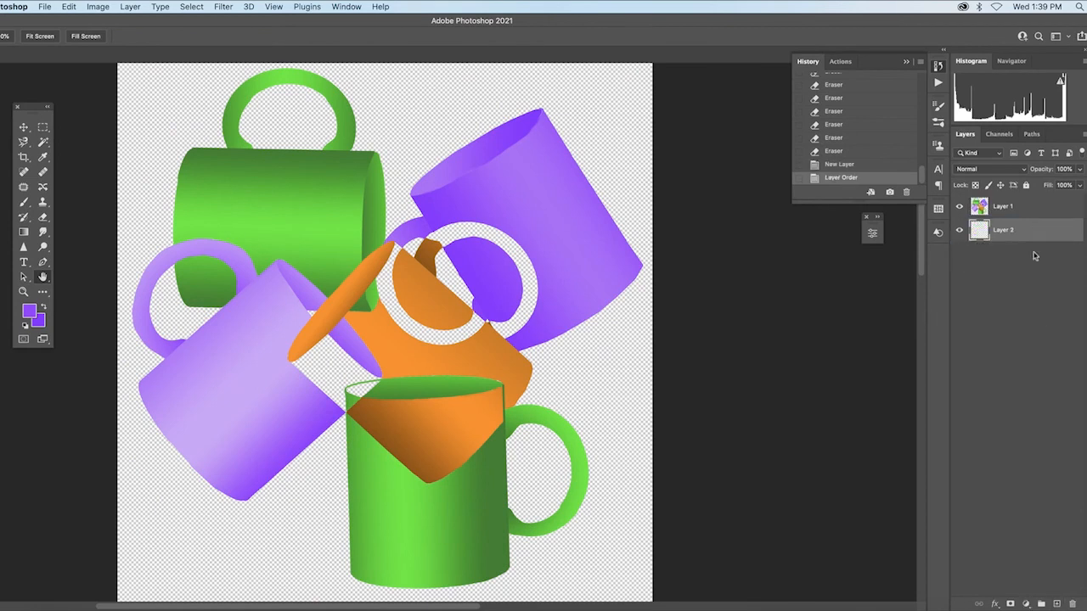
left_click(28, 311)
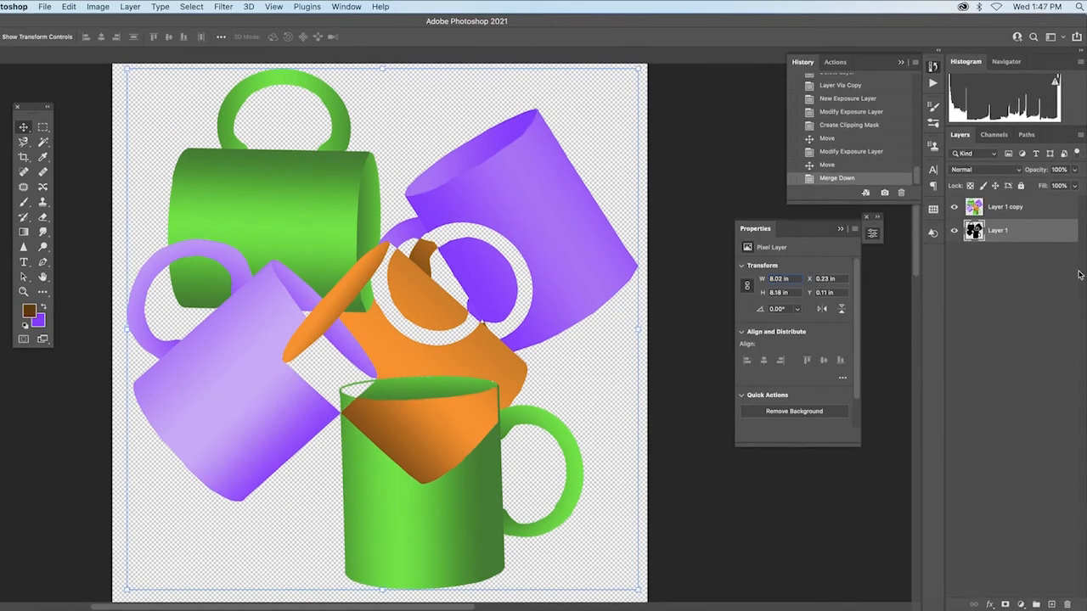
- Apply a perspective transform to the black mug silhouettes on Layer 1, widening the base and squashing them to about 3.6 in high
left_click(68, 6)
mouse_move(170, 274)
left_click(272, 326)
left_click_drag(127, 589, 34, 595)
left_click_drag(382, 66, 382, 384)
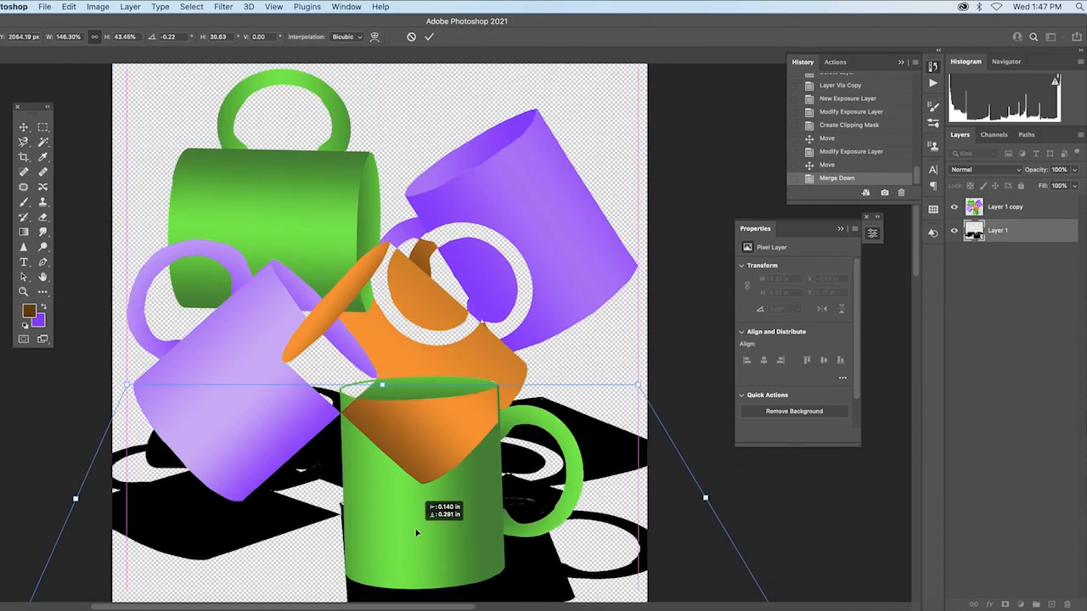
scroll(124, 419, "down", 4)
key("Return")
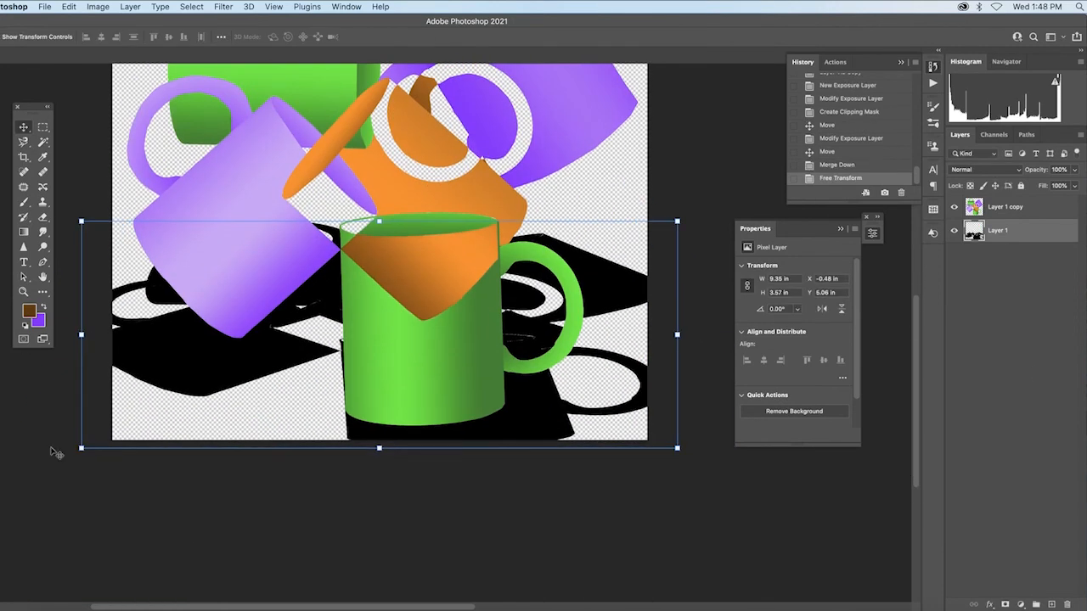
- Distort the black shadow on Layer 1 into a flat shape about 8.9 in wide and 1.3 in high around the lower green mug's base
left_click_drag(378, 220, 371, 225)
right_click(255, 362)
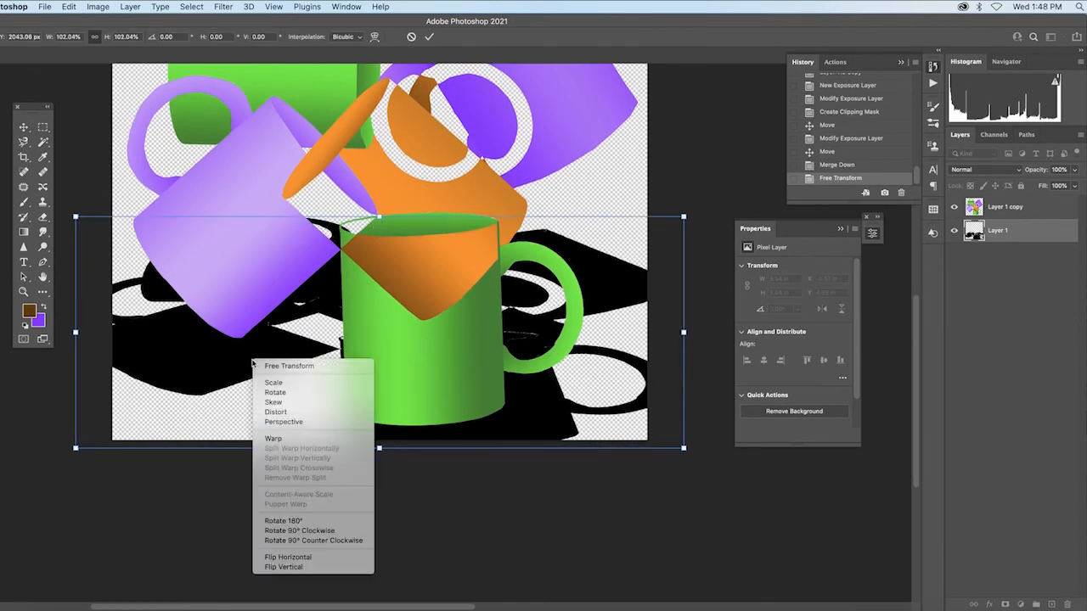
left_click(272, 413)
left_click_drag(75, 447, 8, 448)
left_click_drag(378, 219, 377, 327)
left_click_drag(453, 406, 414, 398)
left_click_drag(644, 326, 140, 359)
left_click_drag(366, 353, 442, 378)
key("Return")
left_click(223, 6)
left_click(243, 23)
left_click(223, 6)
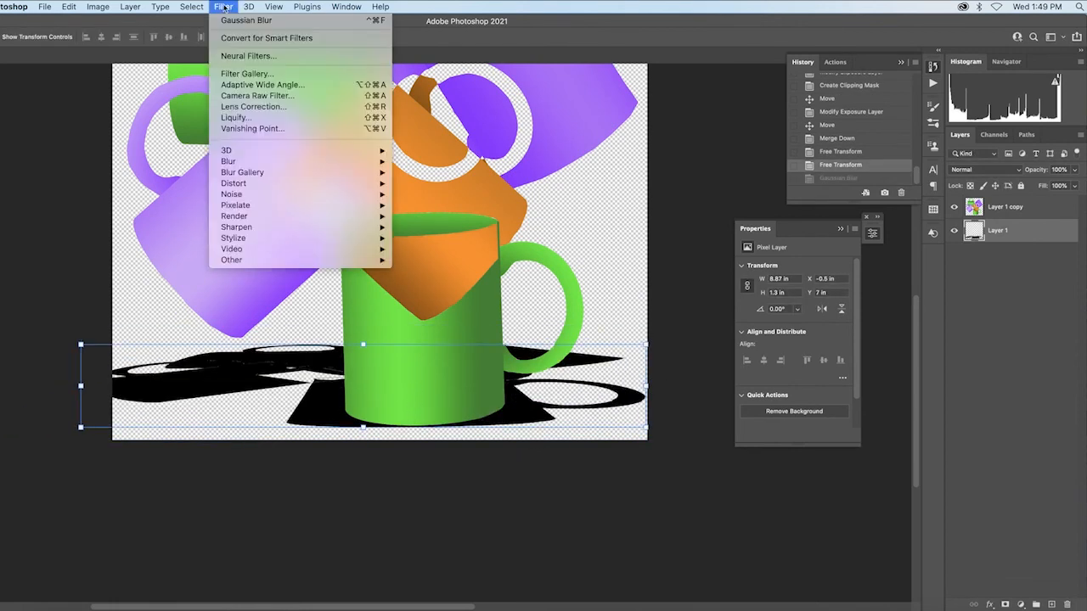
key("super+z")
- Apply a Gaussian Blur to the Layer 1 shadow and move it down and slightly right to about X -0.37 in, Y 7.28 in
key("super+alt+f")
key("Return")
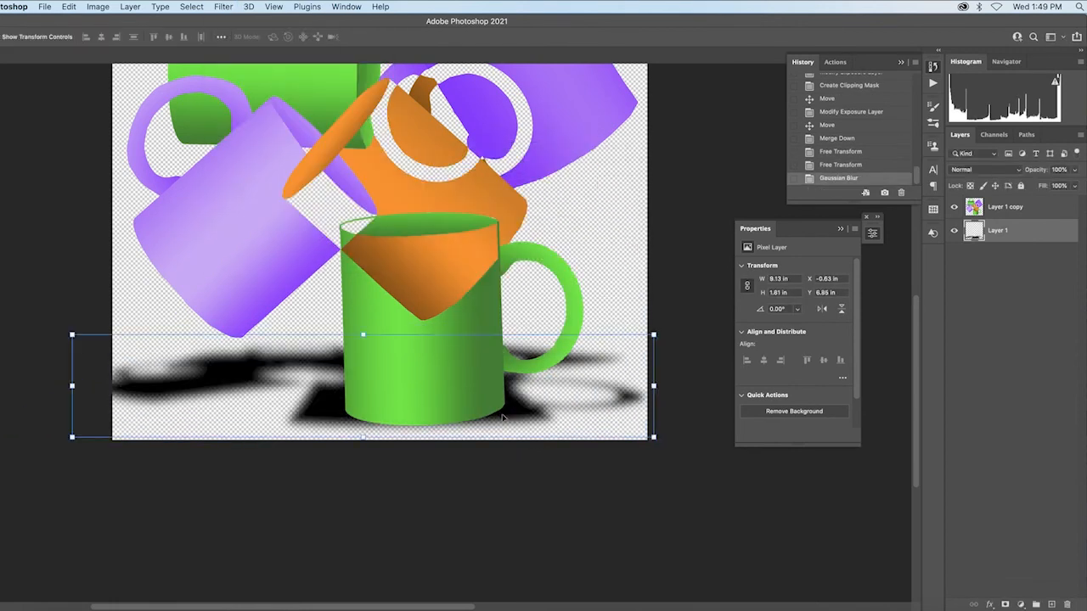
left_click_drag(513, 366, 528, 439)
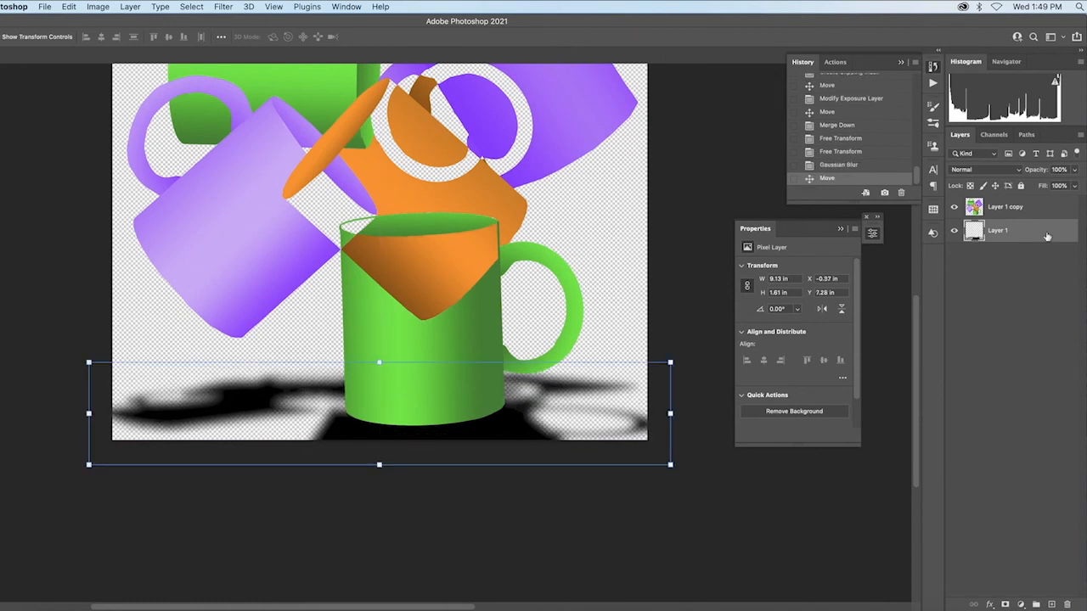
left_click(1011, 207)
scroll(509, 340, "up", 4)
key("8")
key("5")
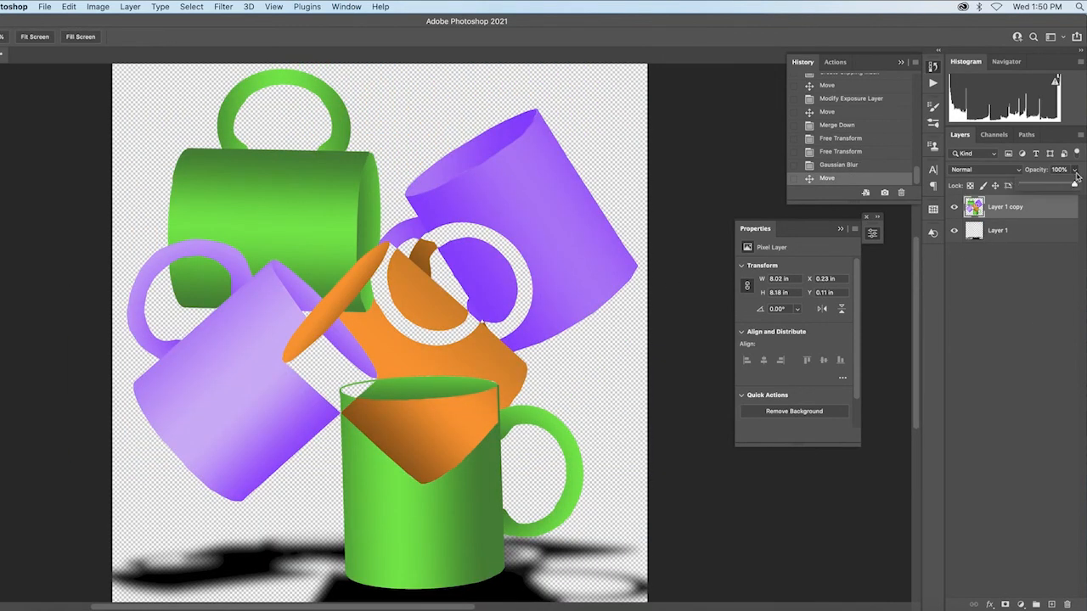
key("0")
- Set the opacity of the Layer 1 shadow to 97%
left_click(1039, 231)
key("8")
key("5")
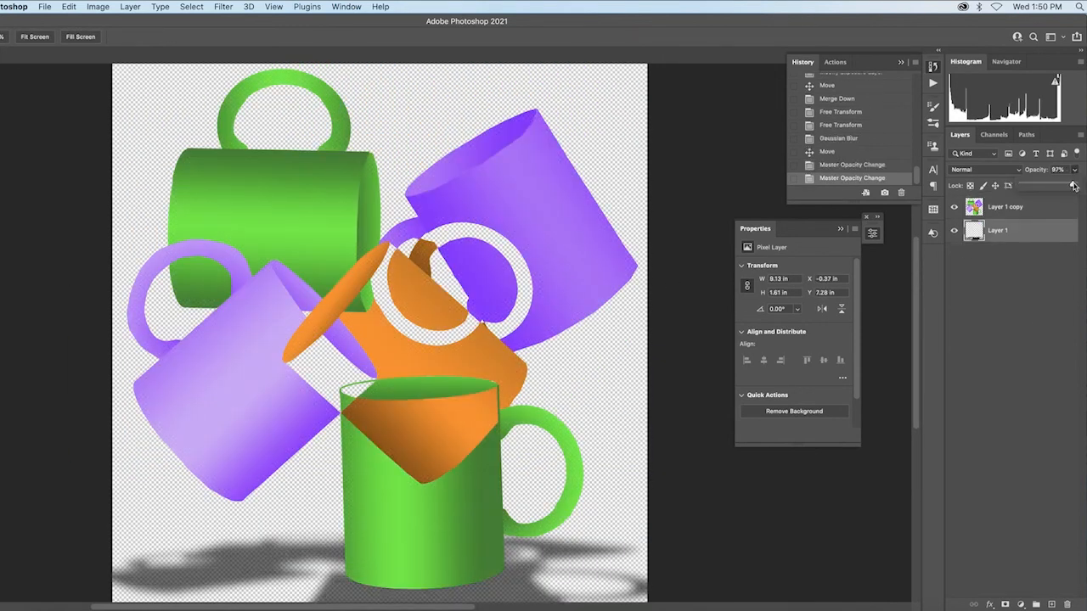
left_click_drag(1073, 186, 1074, 186)
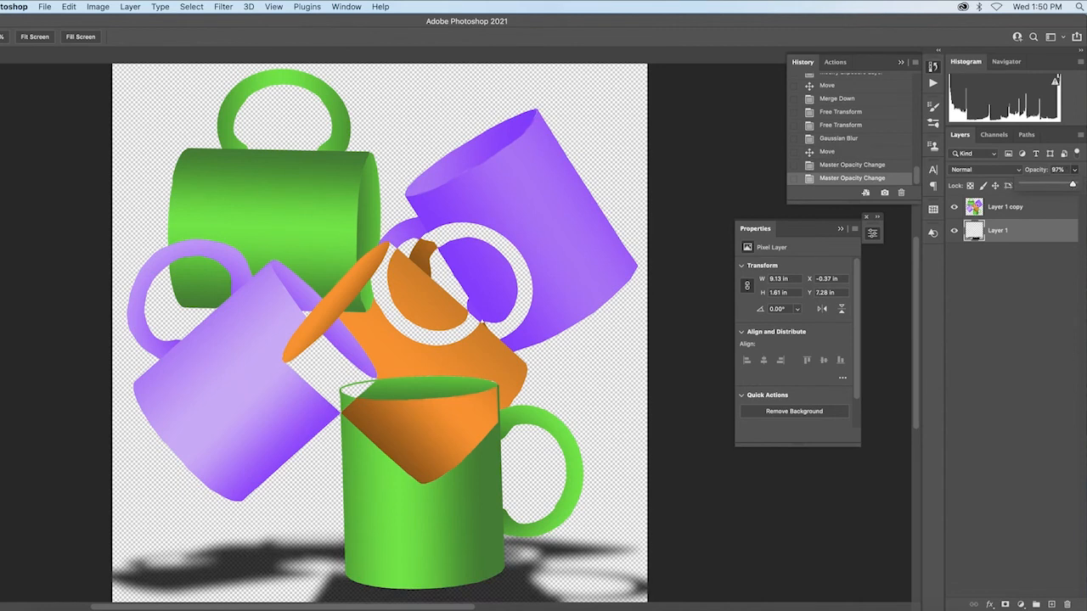
- Skew the Layer 1 shadow, shifting its lower edge left and its upper edge right, to about 8.96 in wide
key("super+minus")
left_click(68, 6)
mouse_move(127, 275)
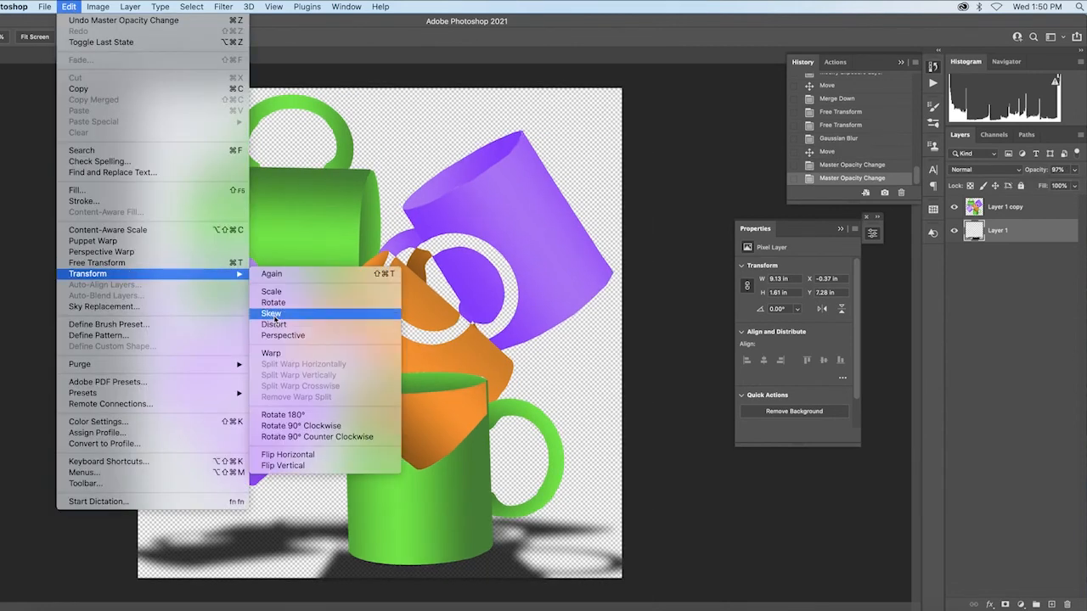
left_click(315, 309)
left_click_drag(643, 600, 579, 601)
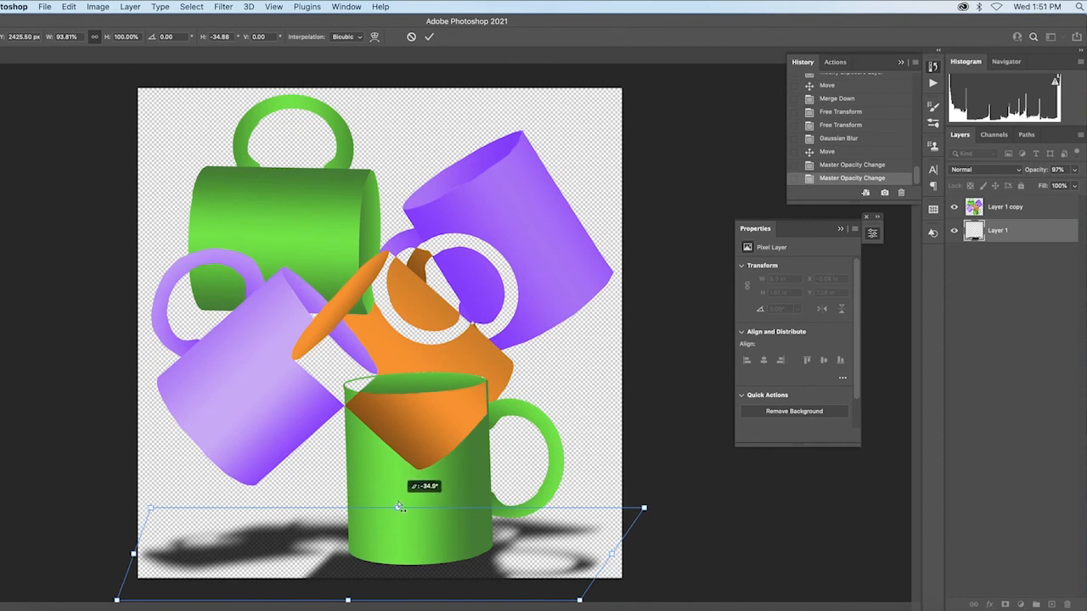
left_click_drag(643, 508, 693, 518)
key("Return")
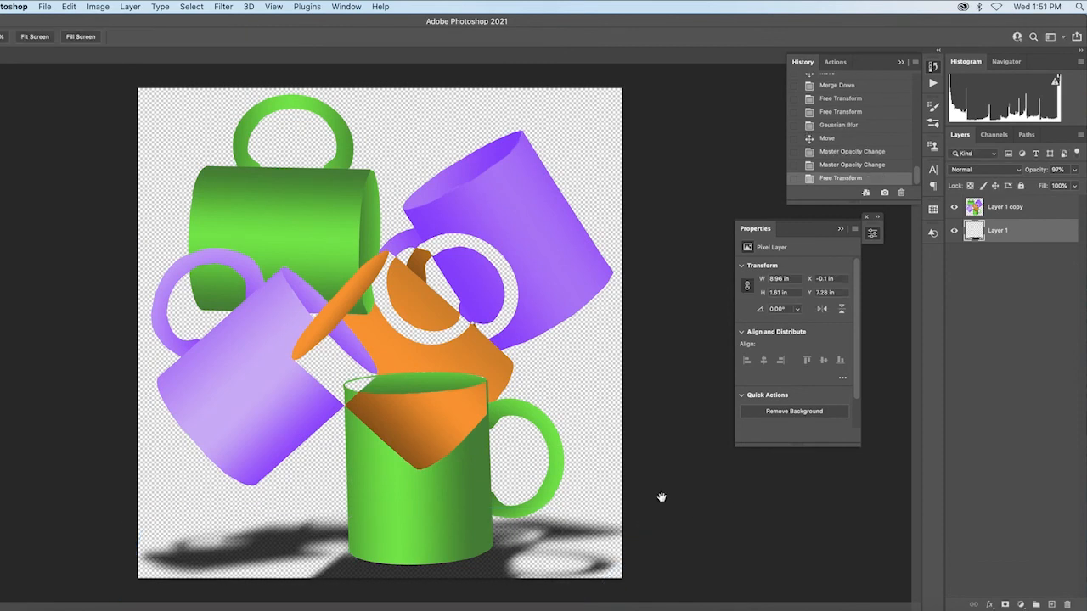
- Add a new layer beneath the Layer 1 shadow and fill it with 50% gray at 100% opacity
left_click(1053, 603, "super")
left_click(69, 6)
left_click(82, 182)
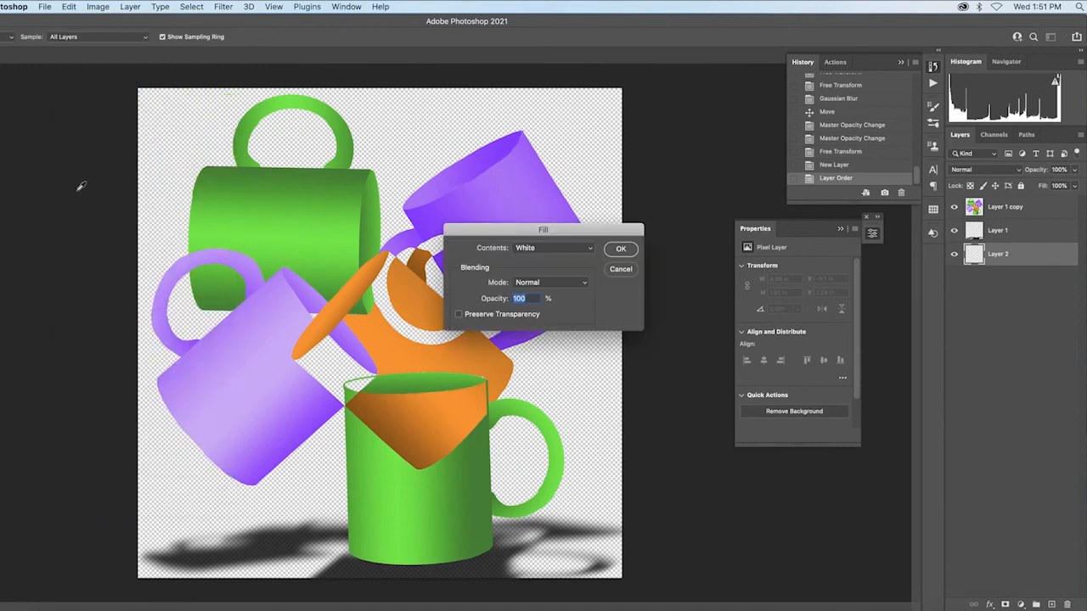
left_click(598, 255)
left_click(598, 245)
left_click(626, 245)
- Set the Layer 1 shadow's blend mode to Soft Light and its opacity to 77%
left_click(1075, 169)
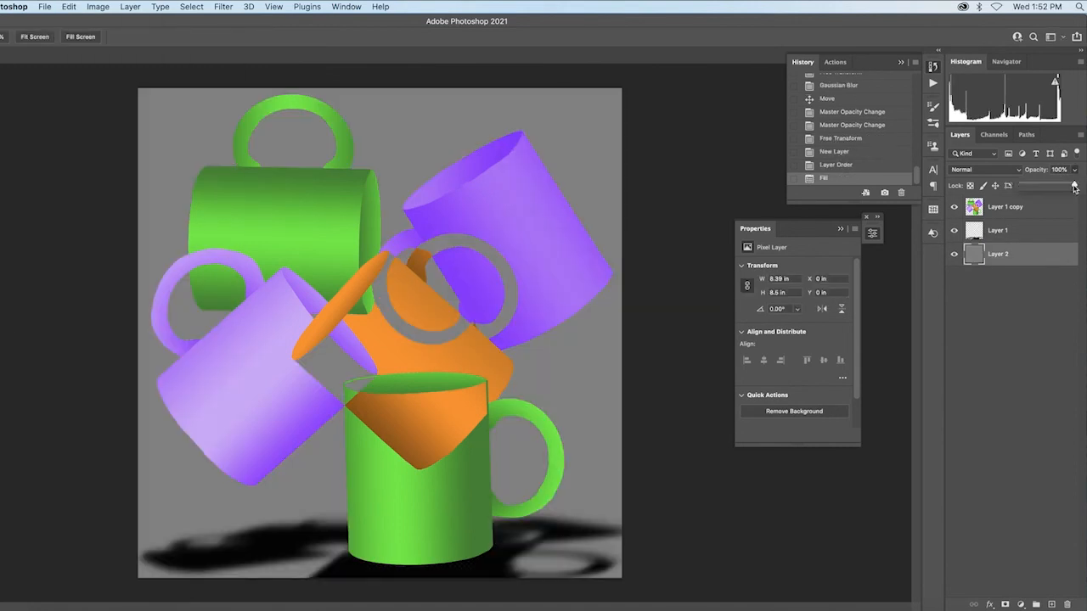
left_click_drag(1075, 184, 1055, 185)
left_click(998, 230)
left_click(1074, 169)
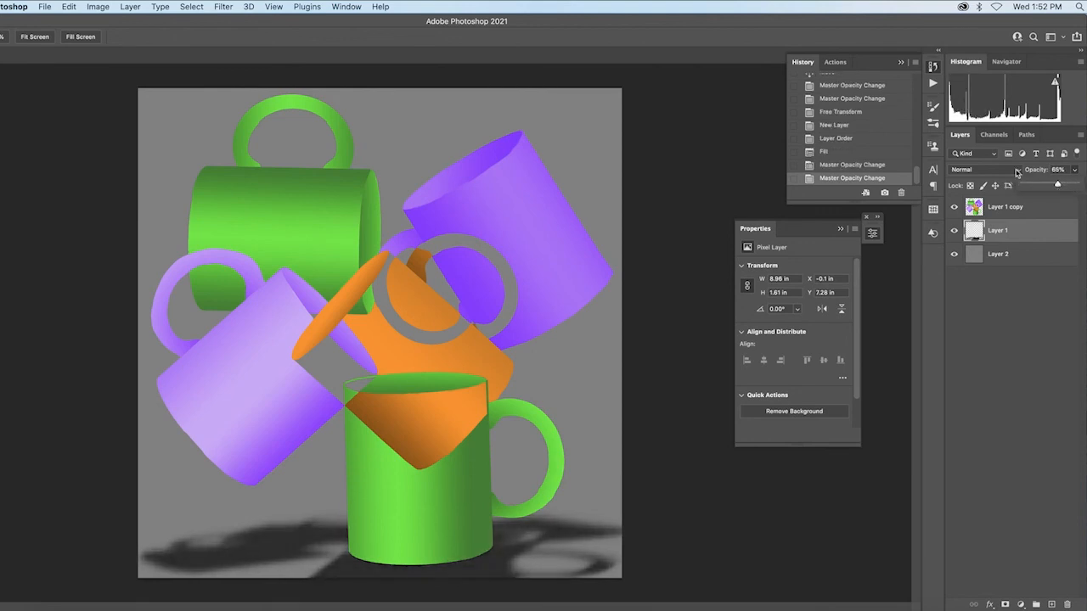
left_click(981, 169)
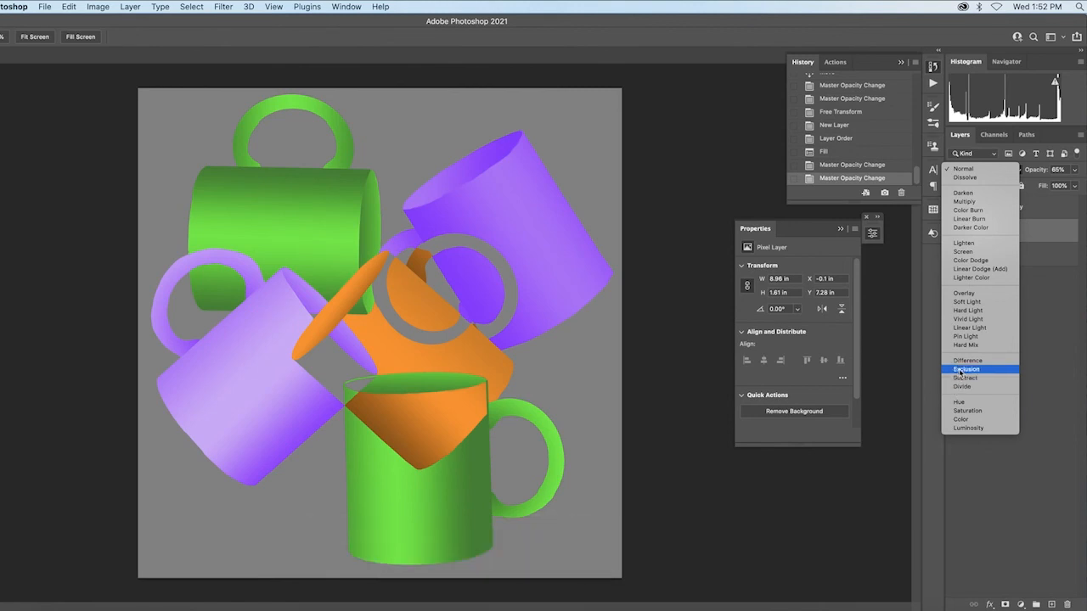
left_click(967, 301)
left_click_drag(1074, 169, 1068, 186)
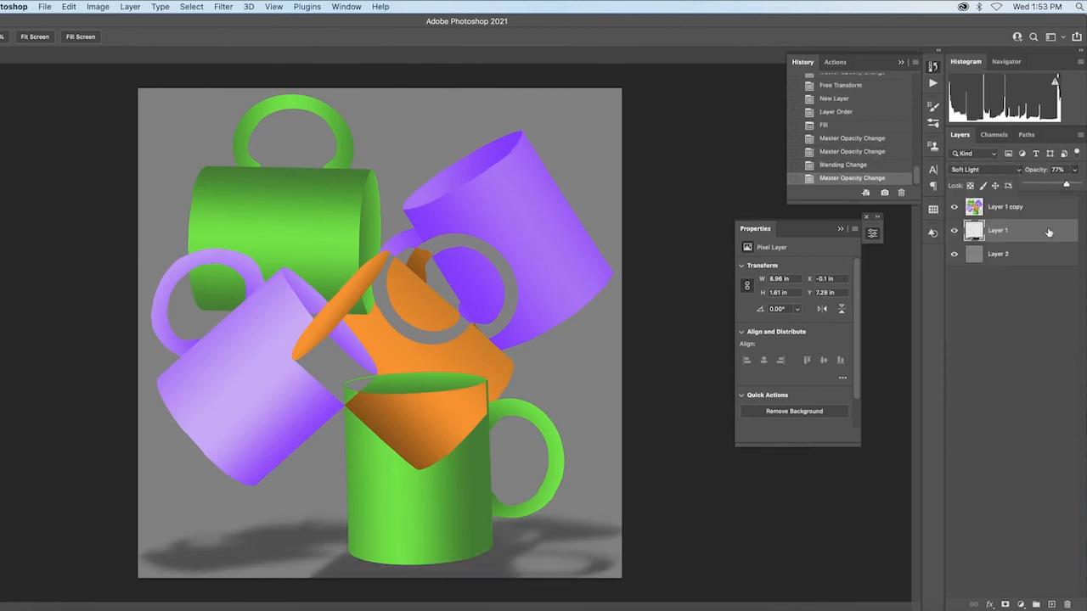
- Duplicate the Layer 1 shadow, add a layer mask to the copy and paint the mask black
key("super+j")
left_click(1005, 605)
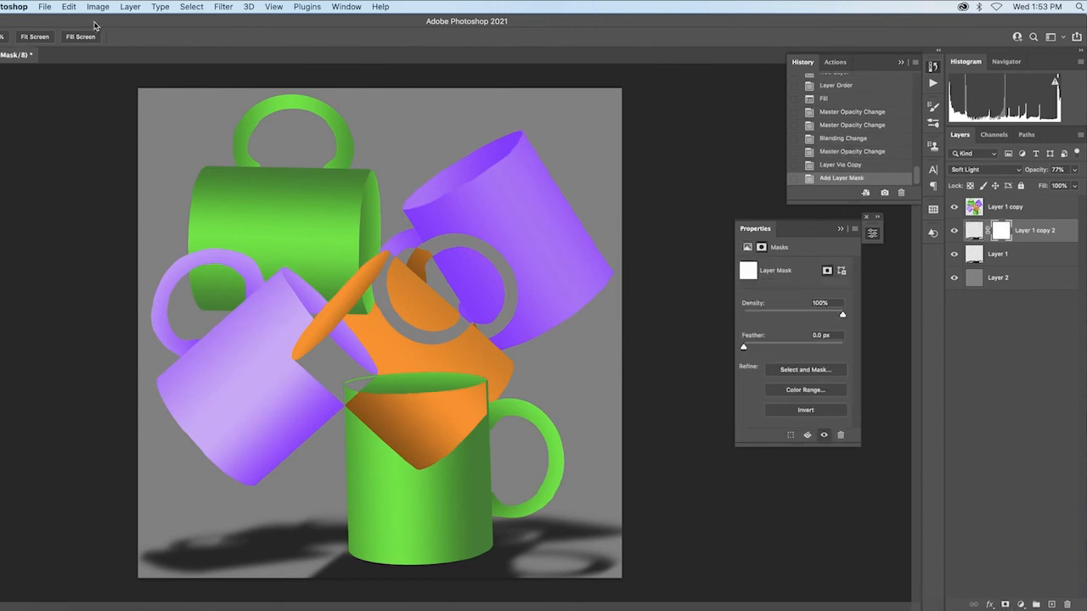
key("b")
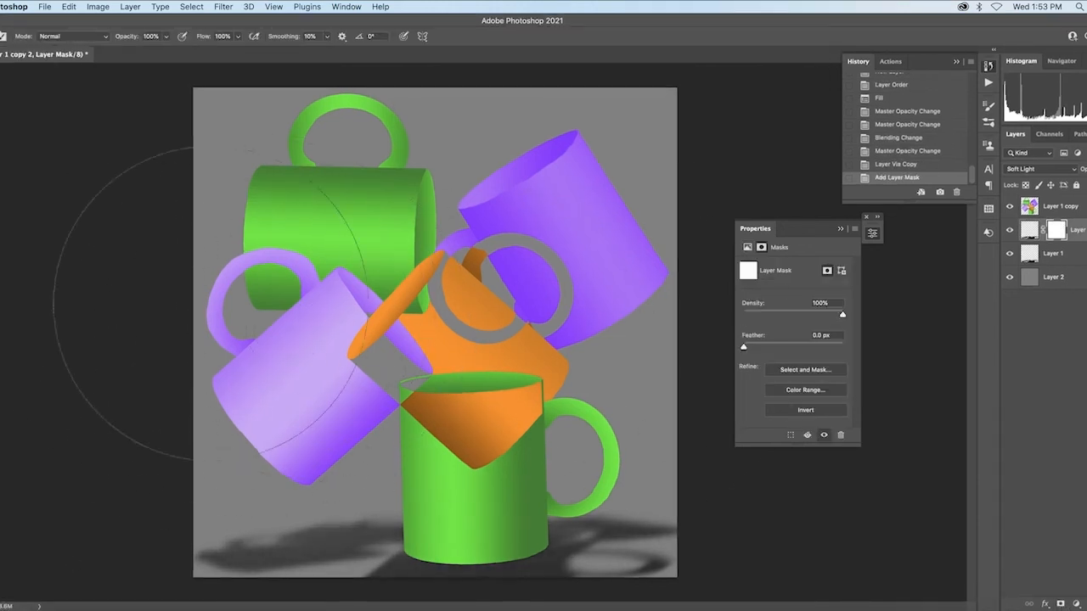
left_click_drag(518, 357, 476, 374)
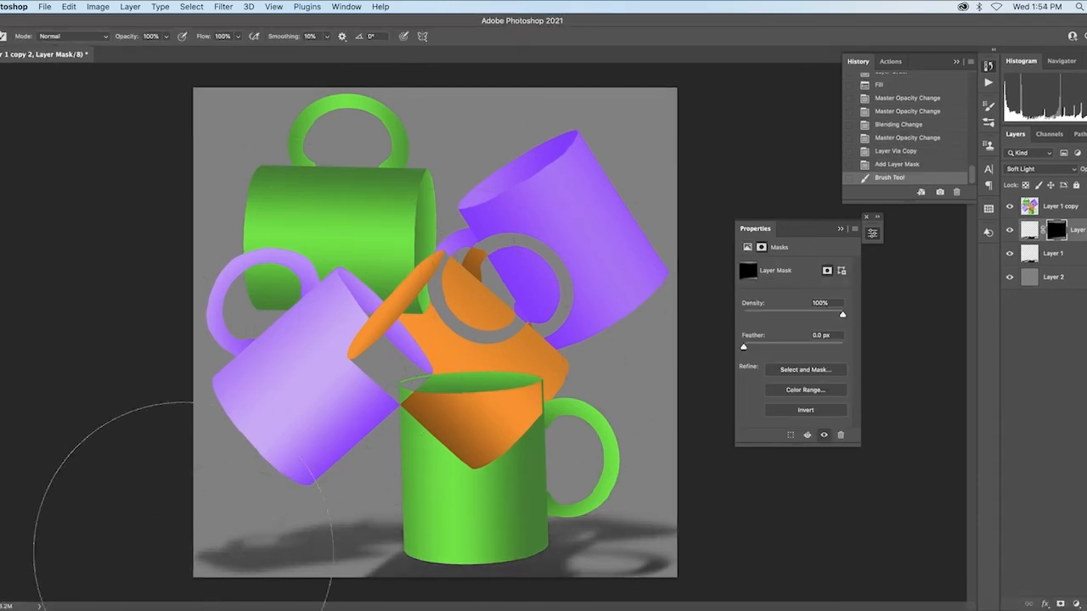
- Brush along the lower shadow on the copy's mask to darken it, and set the copy's opacity to 88%
key("super+minus")
mouse_move(420, 539)
left_mouse_down()
mouse_move(522, 530)
mouse_move(363, 551)
mouse_move(717, 545)
left_mouse_up()
left_click_drag(917, 5, 882, 7)
left_click(1085, 169)
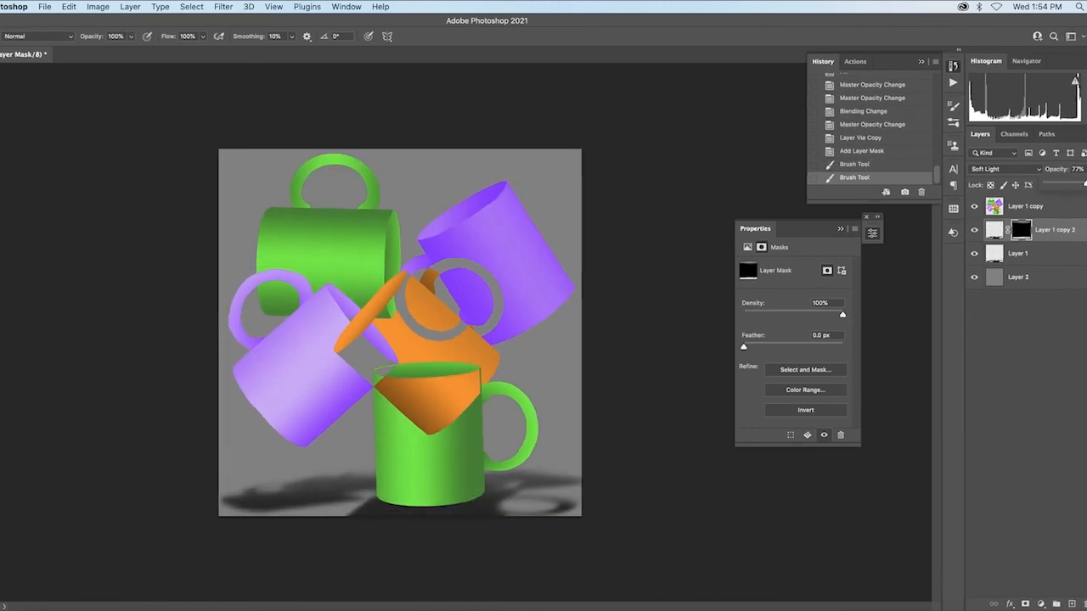
left_click_drag(1086, 185, 1084, 185)
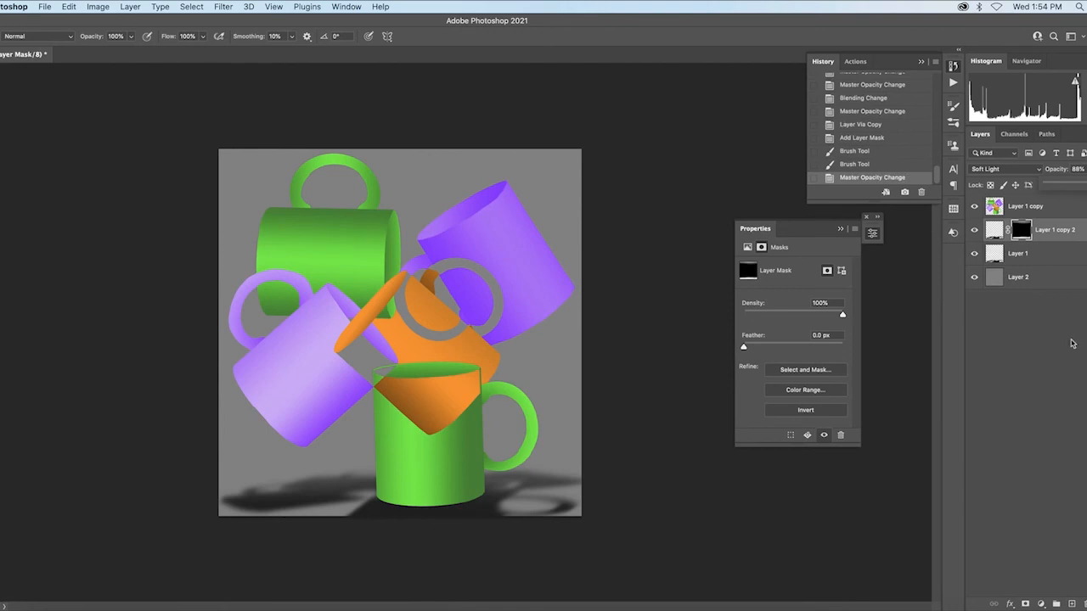
- Try a Soft Light duplicate over the mugs layer, compare it shown and hidden, and delete it
key("super+j")
left_click(1004, 169)
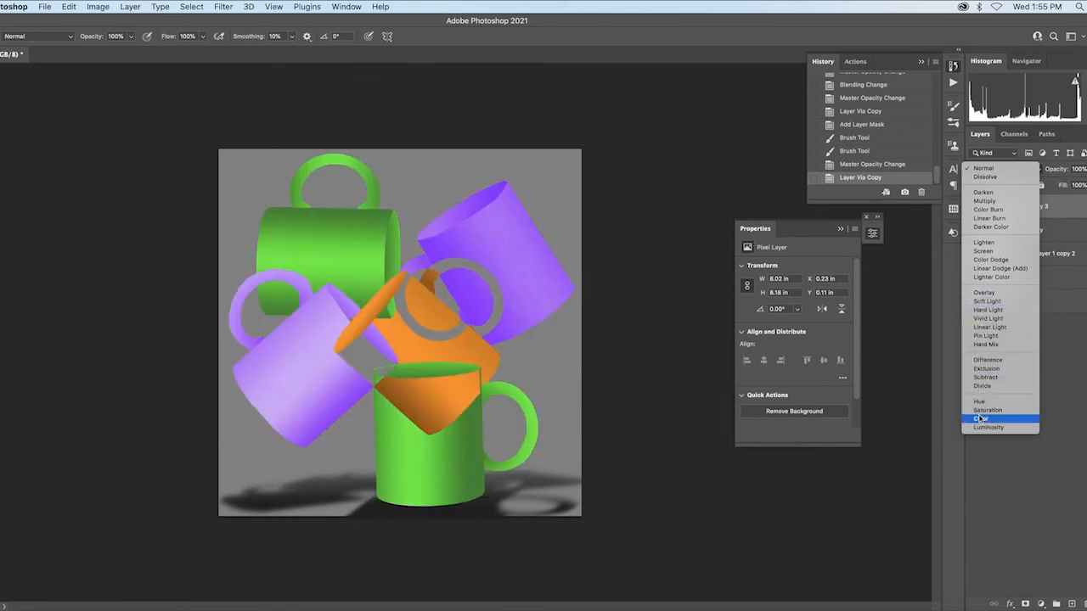
left_click(987, 301)
double_click(974, 206)
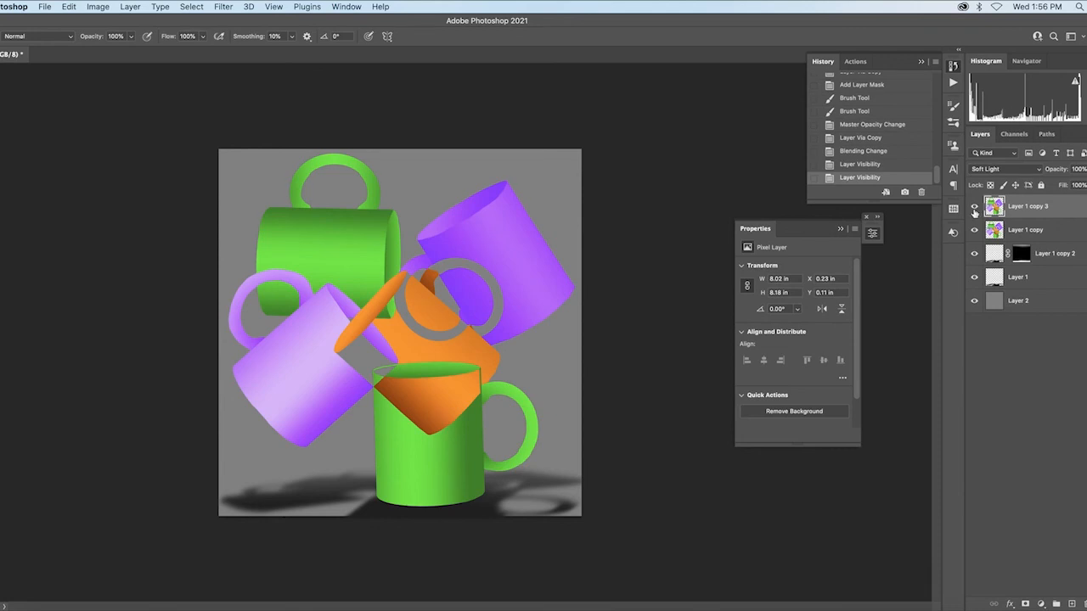
left_click(975, 208)
key("Delete")
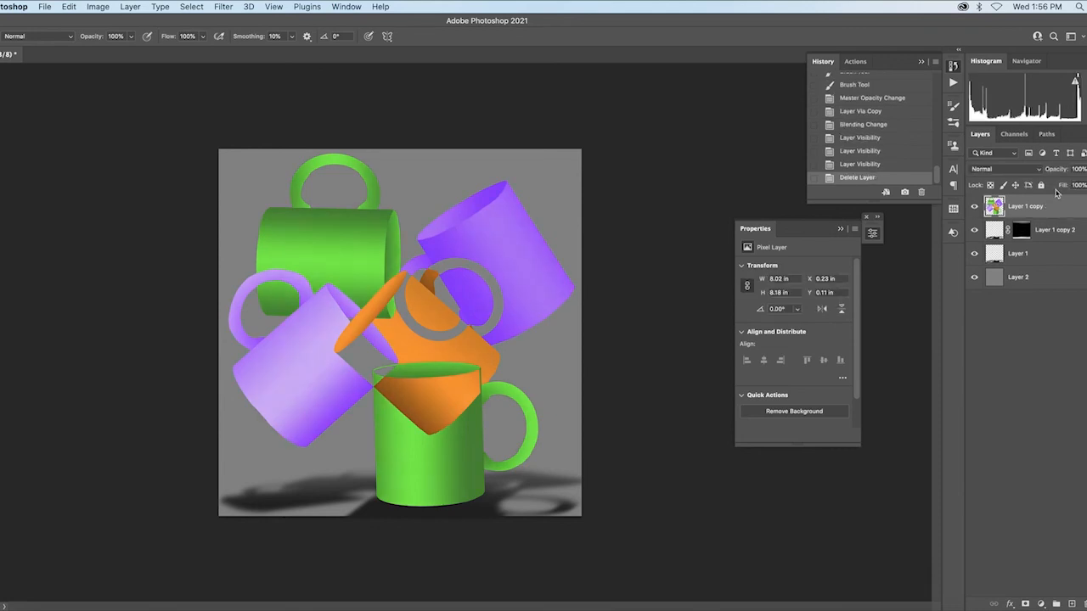
- Lower the opacity of the gray background fill on Layer 2 and reselect the mugs layer, Layer 1 copy
left_click(1068, 277)
left_click_drag(1083, 169, 1082, 185)
left_click(1031, 207)
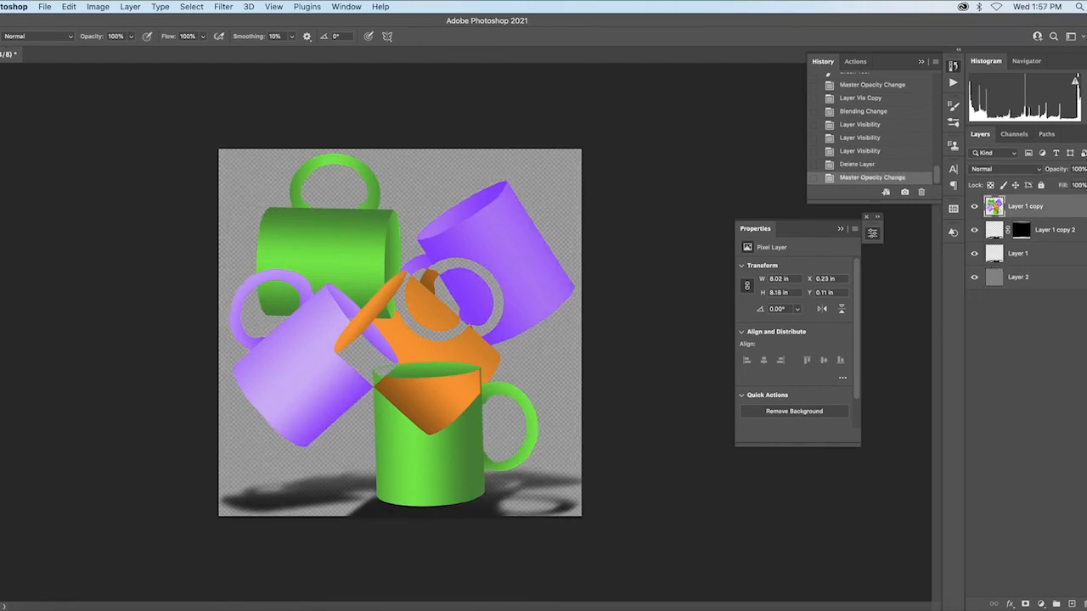
- Fill the gap at the orange handle's lower tip, beside the purple handle, with brown #9b5504 and erase the excess around it
key("z")
left_click(486, 338)
left_click(486, 338)
left_click(17, 281)
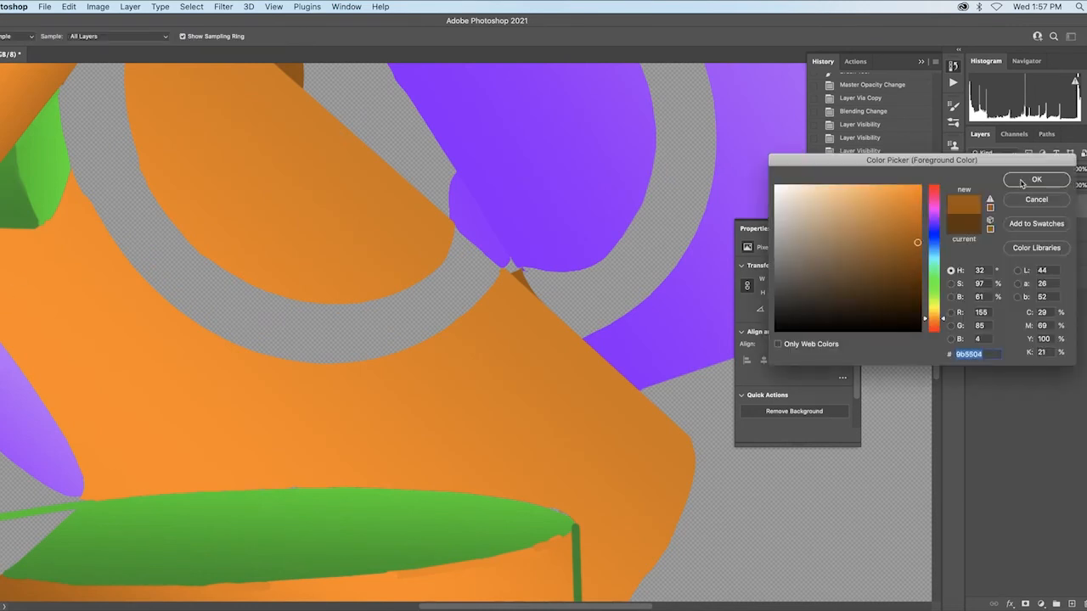
left_click(1022, 185)
key("b")
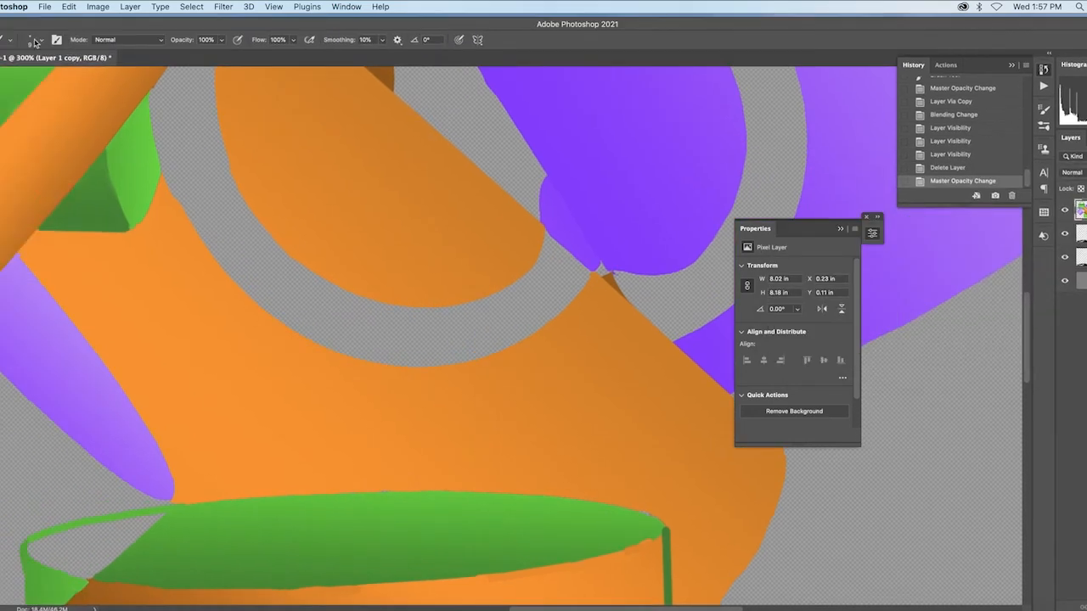
left_click(29, 39)
key("Escape")
left_click(605, 270)
left_click(604, 270)
left_click(605, 271)
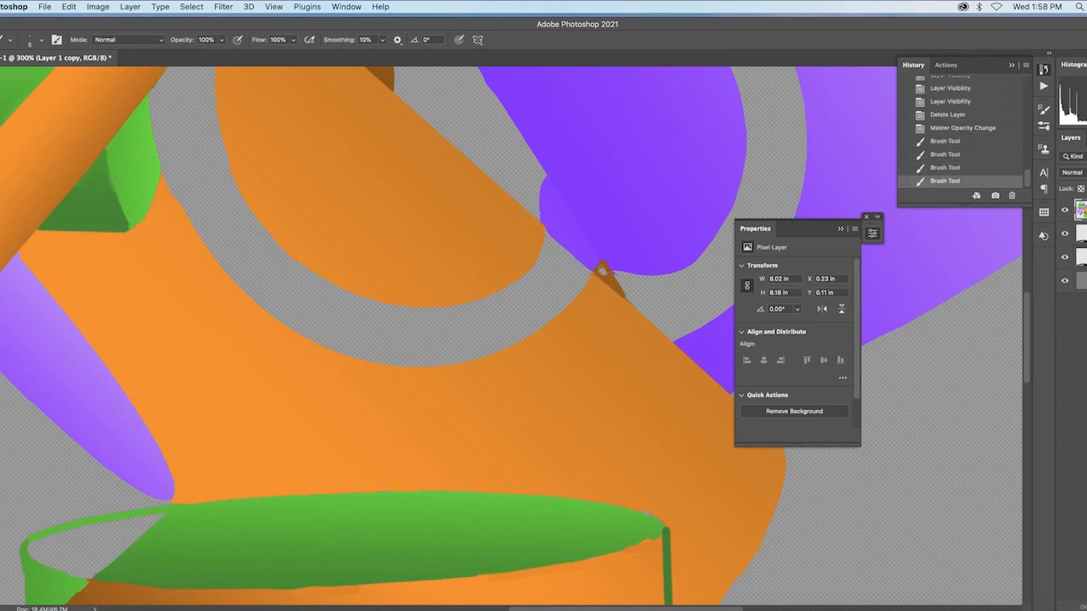
left_click(605, 270)
key("e")
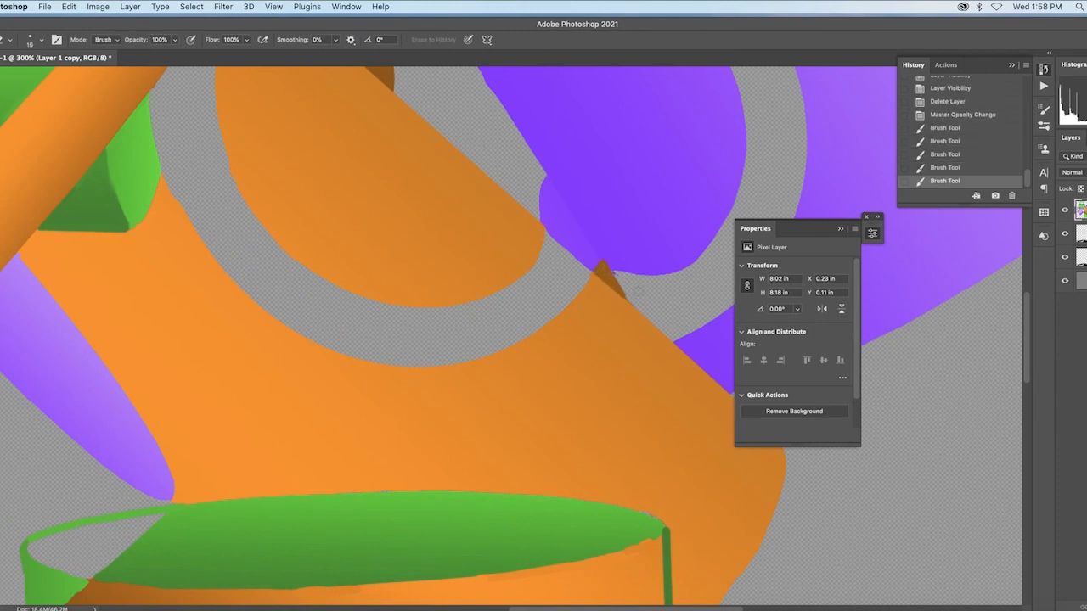
left_click(605, 270)
- Merge both shadow layers and the gray background layer into one, hiding the mugs layer during the merge and showing it again
key("super+0")
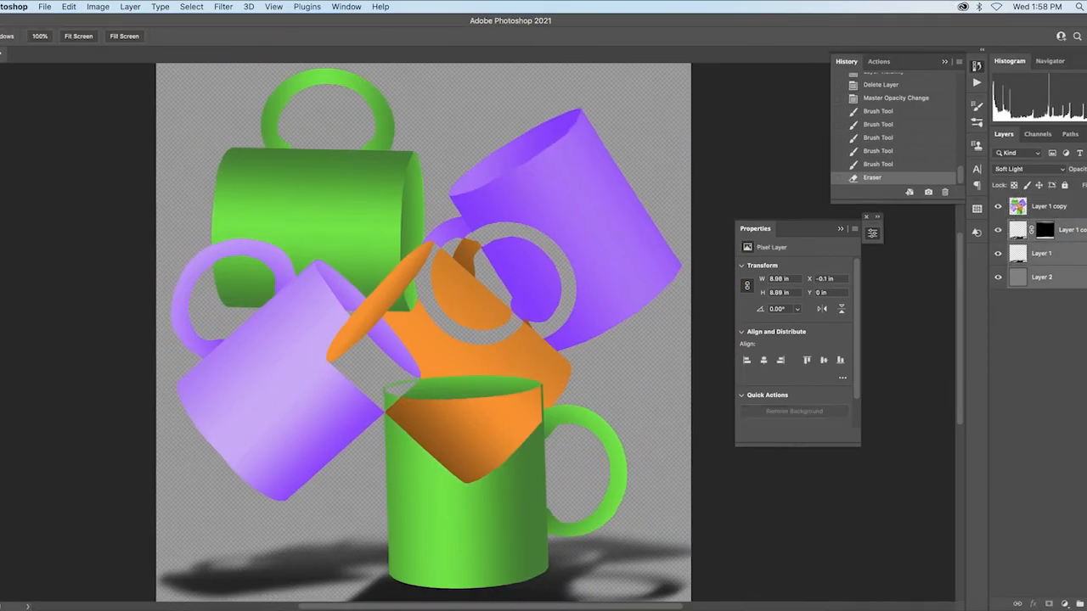
left_click(998, 206)
left_click(130, 7)
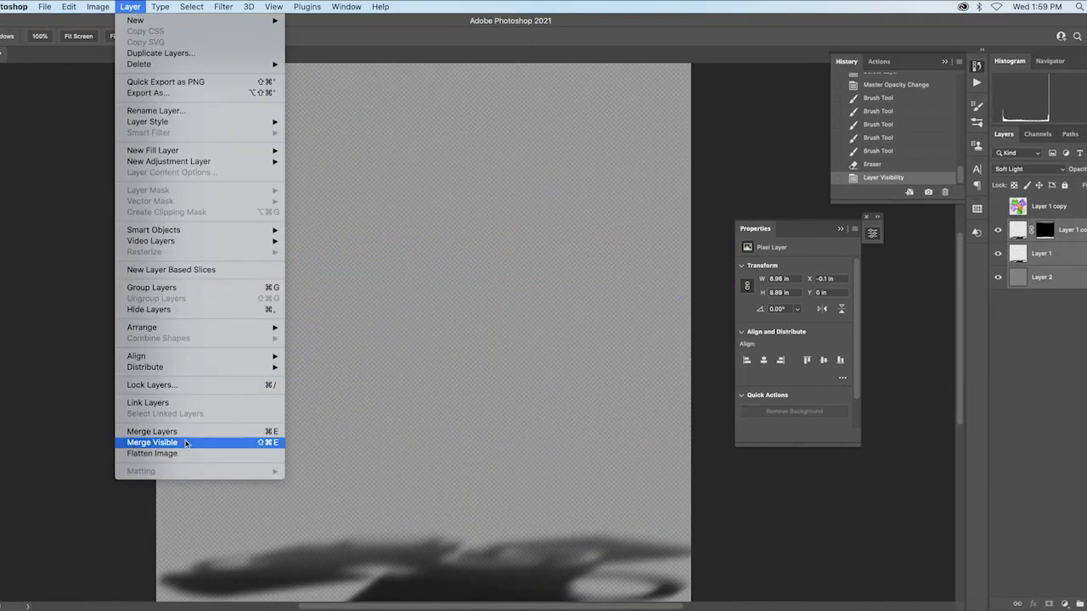
left_click(185, 443)
left_click(998, 207)
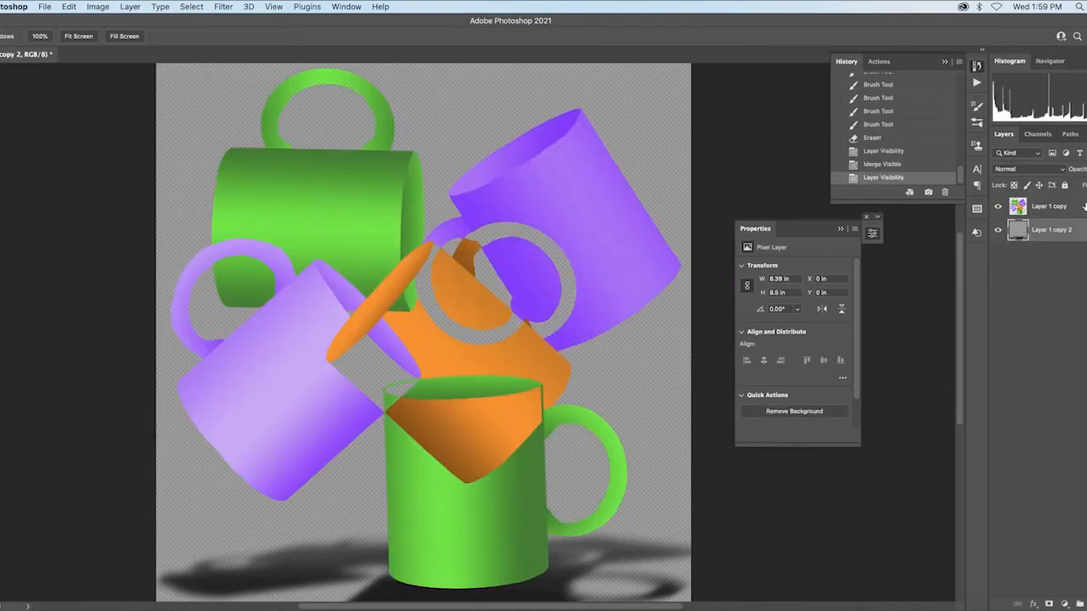
- Stamp the visible layers onto a new layer and darken its edges with a custom Lens Correction vignette
left_click(223, 7)
left_click(238, 107)
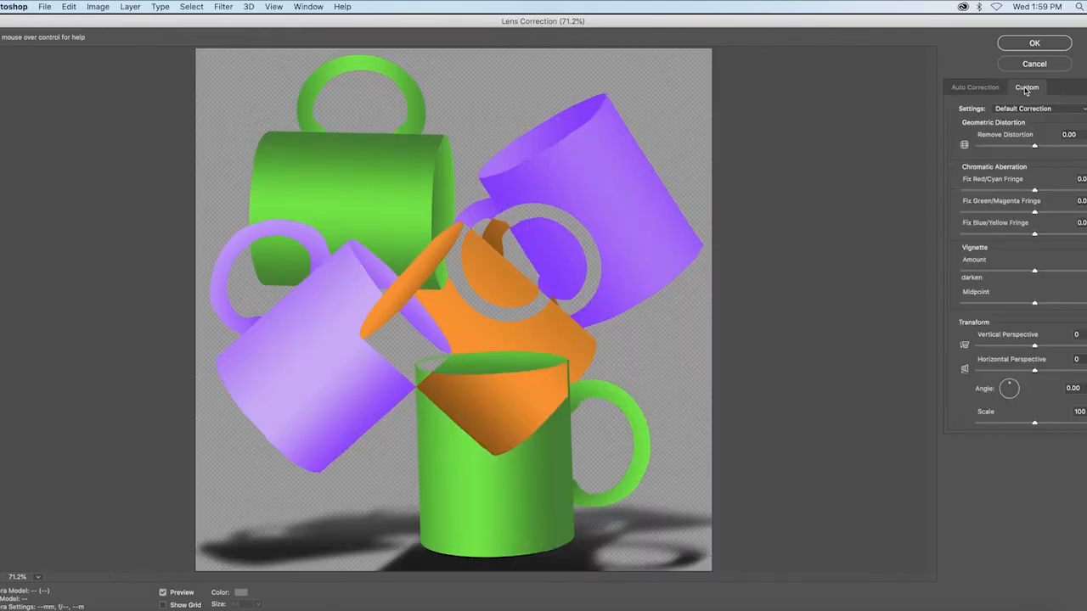
mouse_move(1035, 271)
left_mouse_down()
mouse_move(1053, 272)
mouse_move(1016, 274)
left_mouse_up()
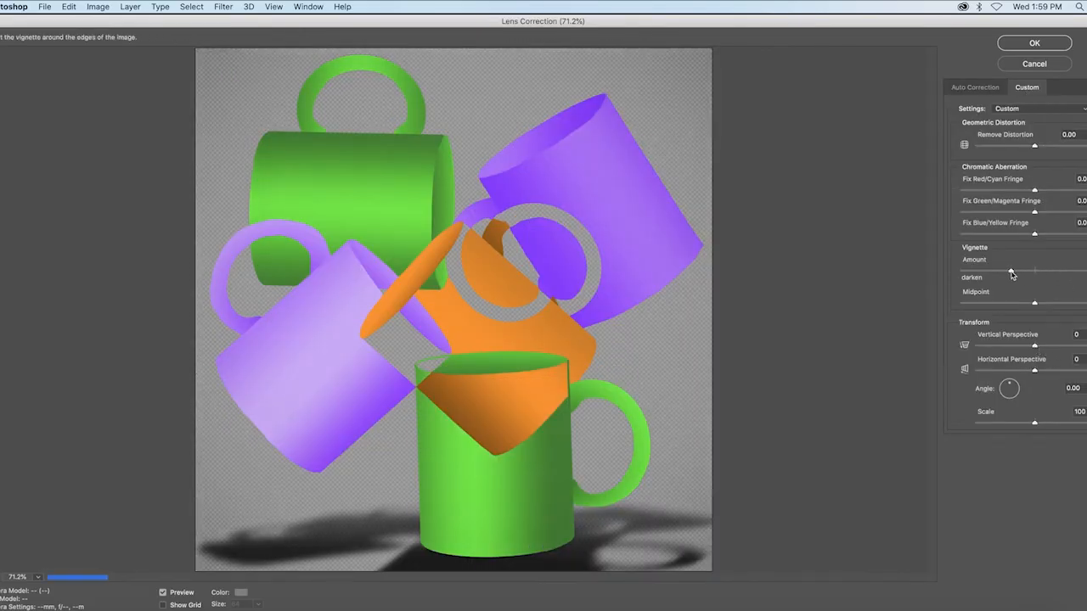
left_click(1034, 42)
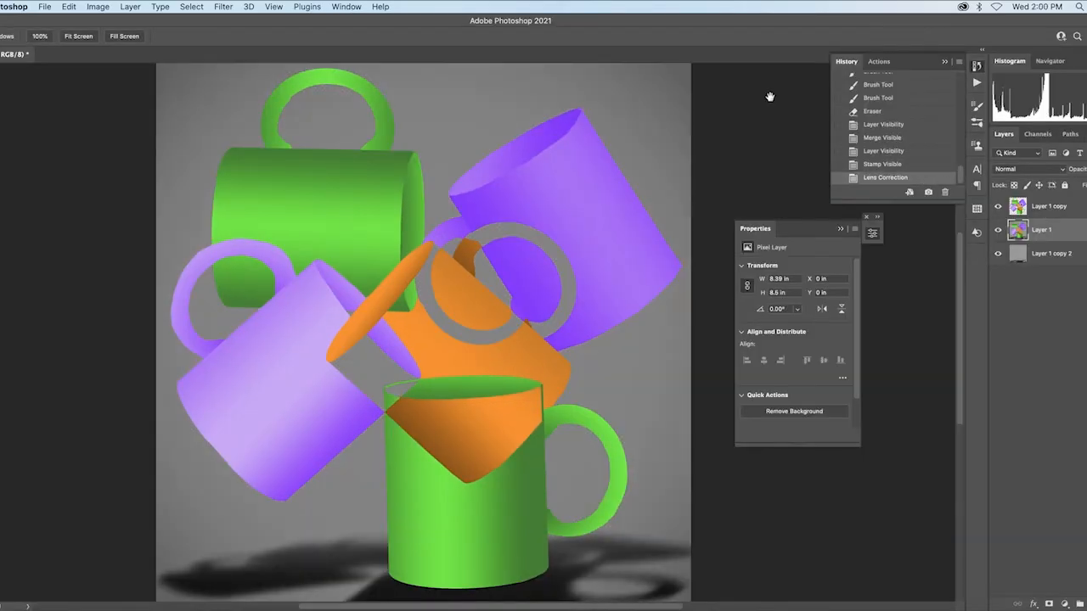
- Start saving the artwork as a layered Photoshop file in the ART 121 folder
key("super+shift+s")
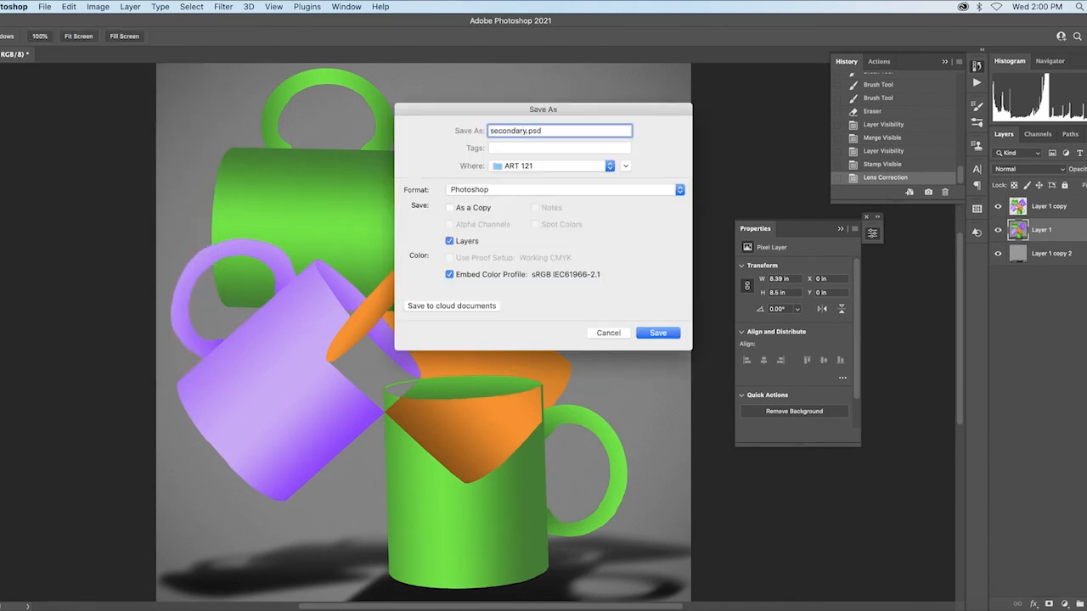